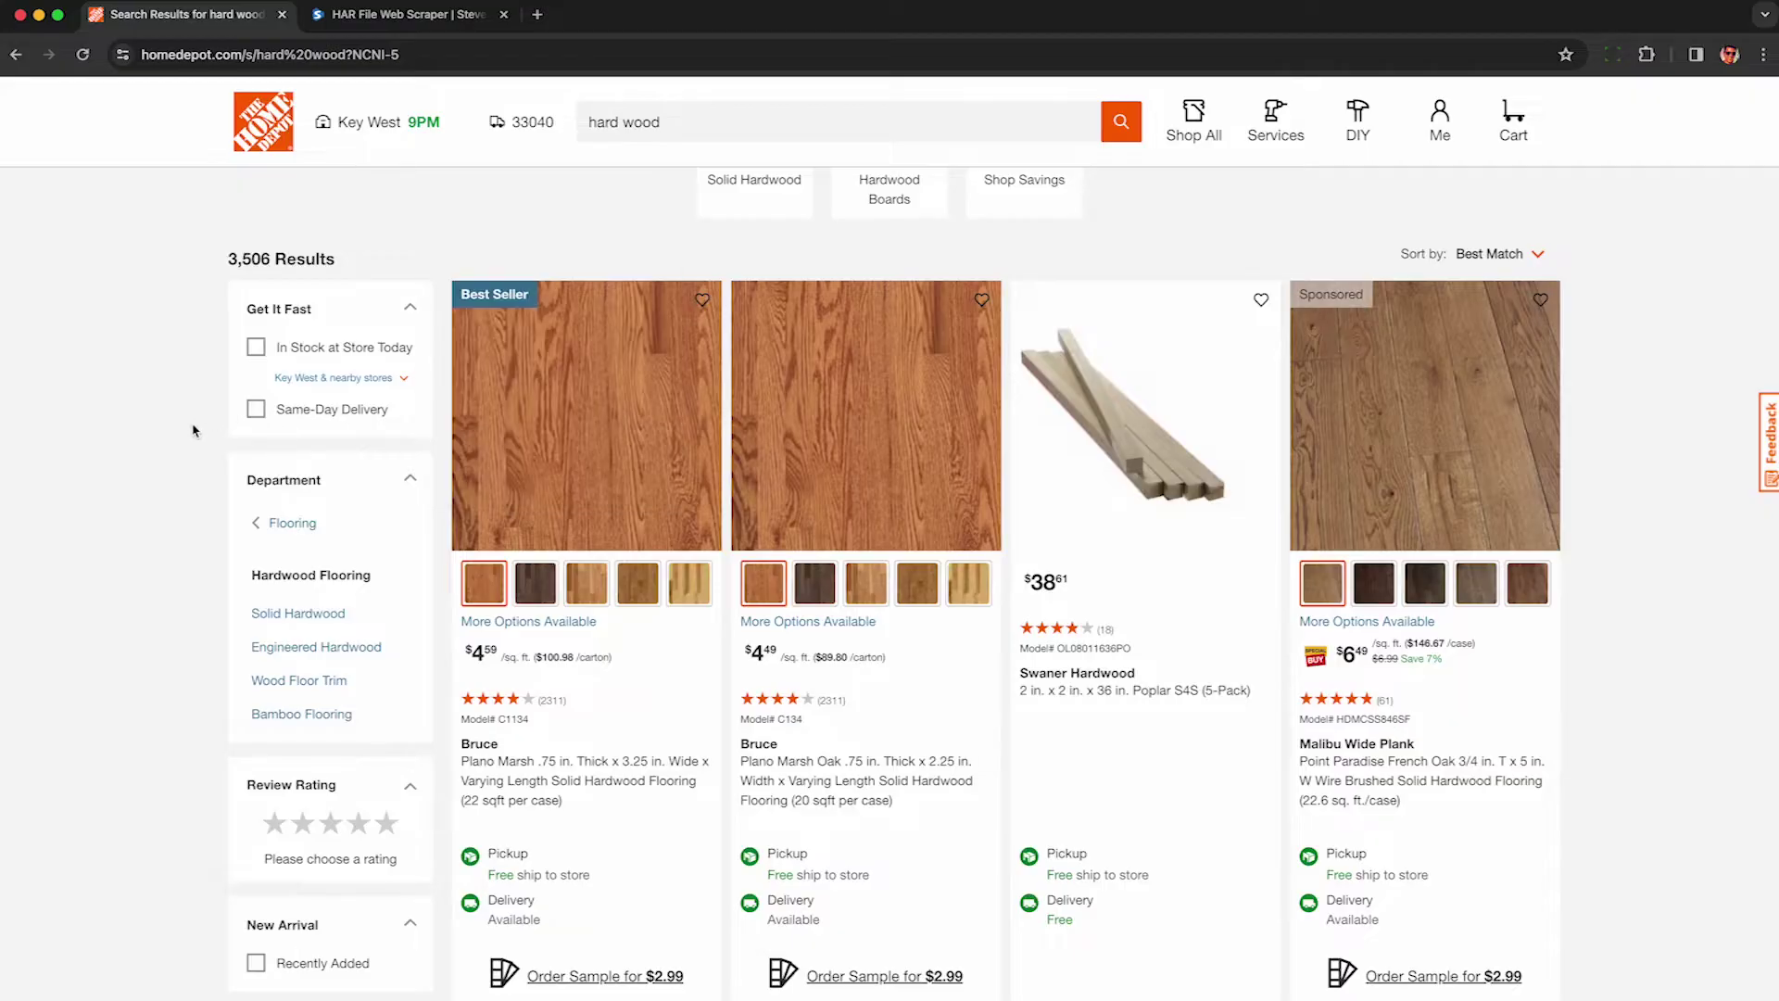
- Highlight the Blue Ridge Hardwood Flooring brand name and its canonical URL in the parsed products table
{"action": "scroll", "coordinate": [198, 463], "scroll_direction": "down", "scroll_amount": 3}
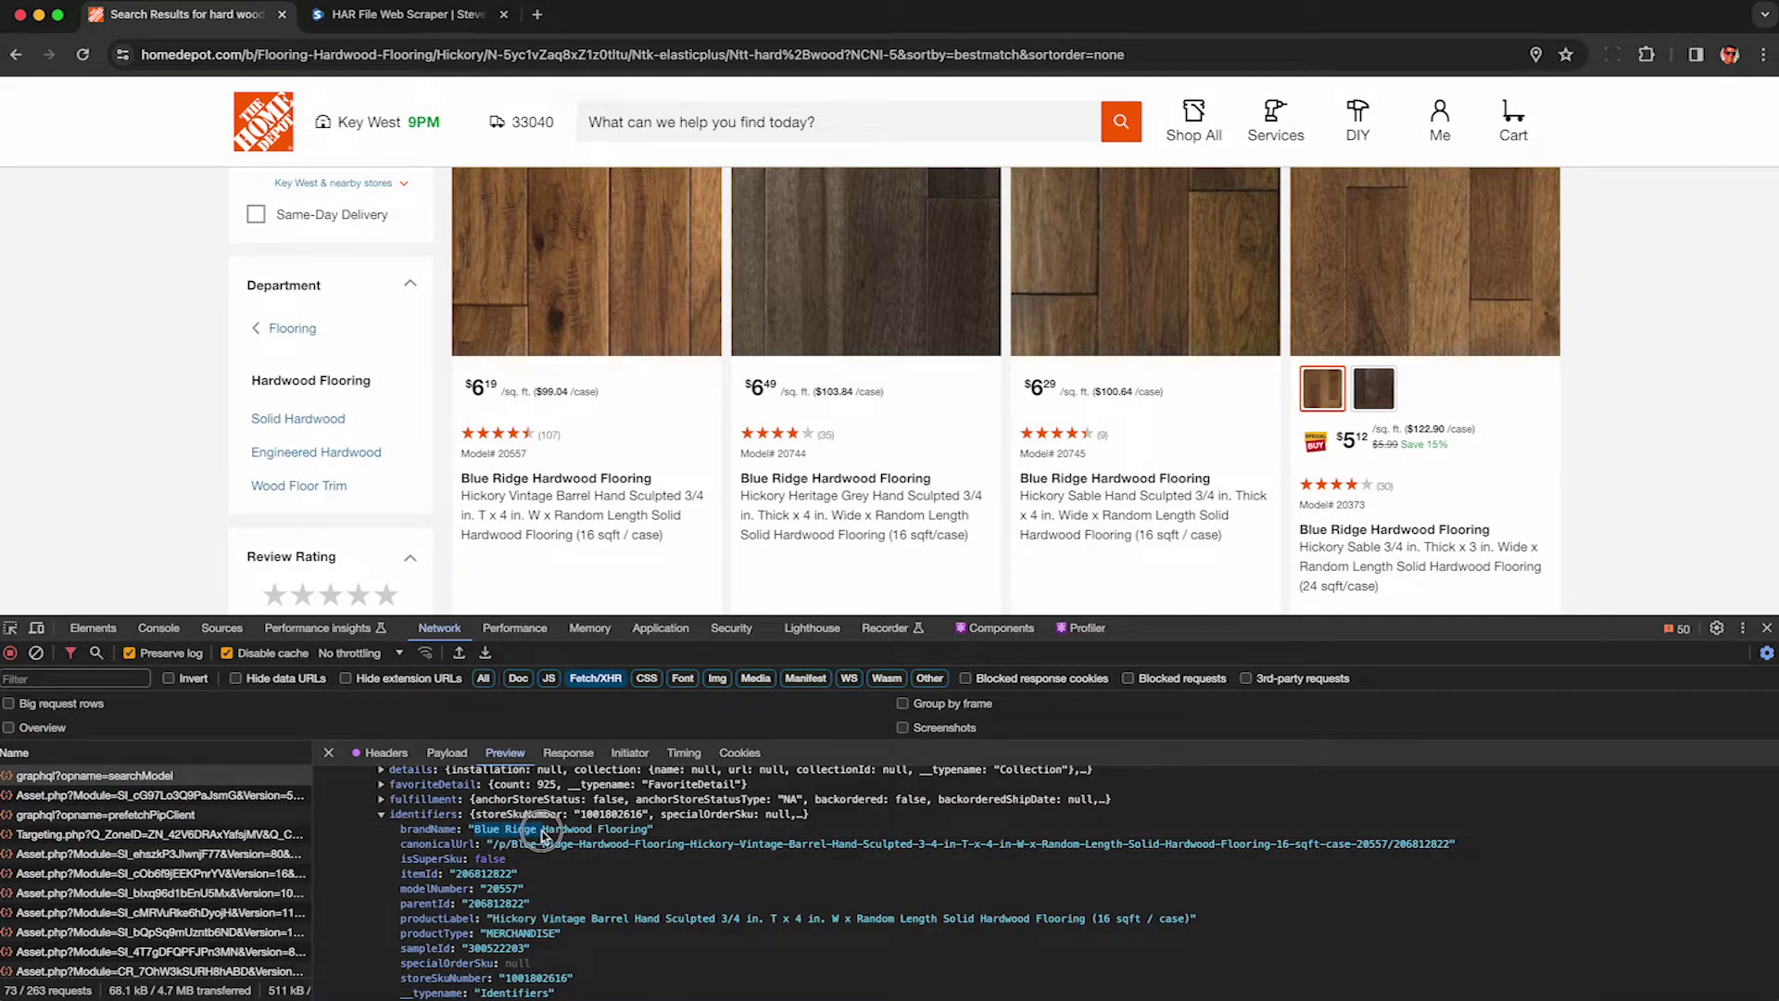
{"action": "left_click_drag", "start_coordinate": [542, 834], "coordinate": [649, 829]}
{"action": "left_click_drag", "start_coordinate": [498, 845], "coordinate": [674, 846]}
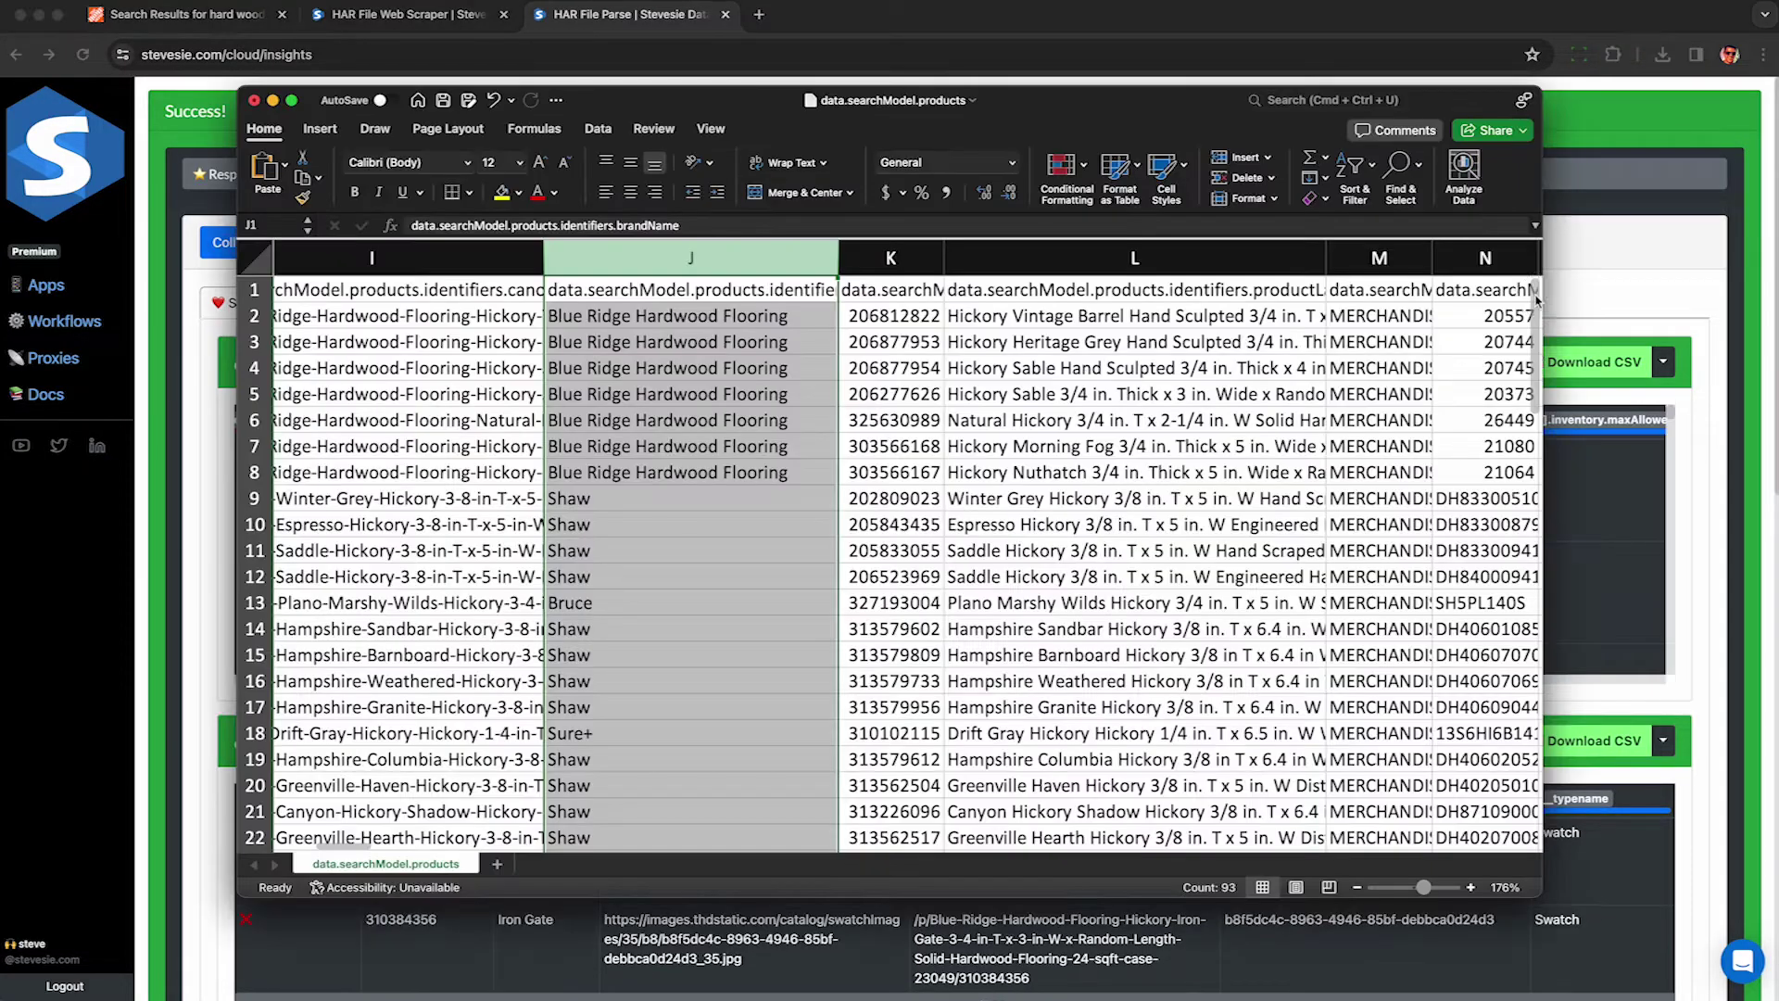
- Scroll down through the exported products rows in Excel
{"action": "scroll", "coordinate": [1539, 324], "scroll_direction": "down", "scroll_amount": 5}
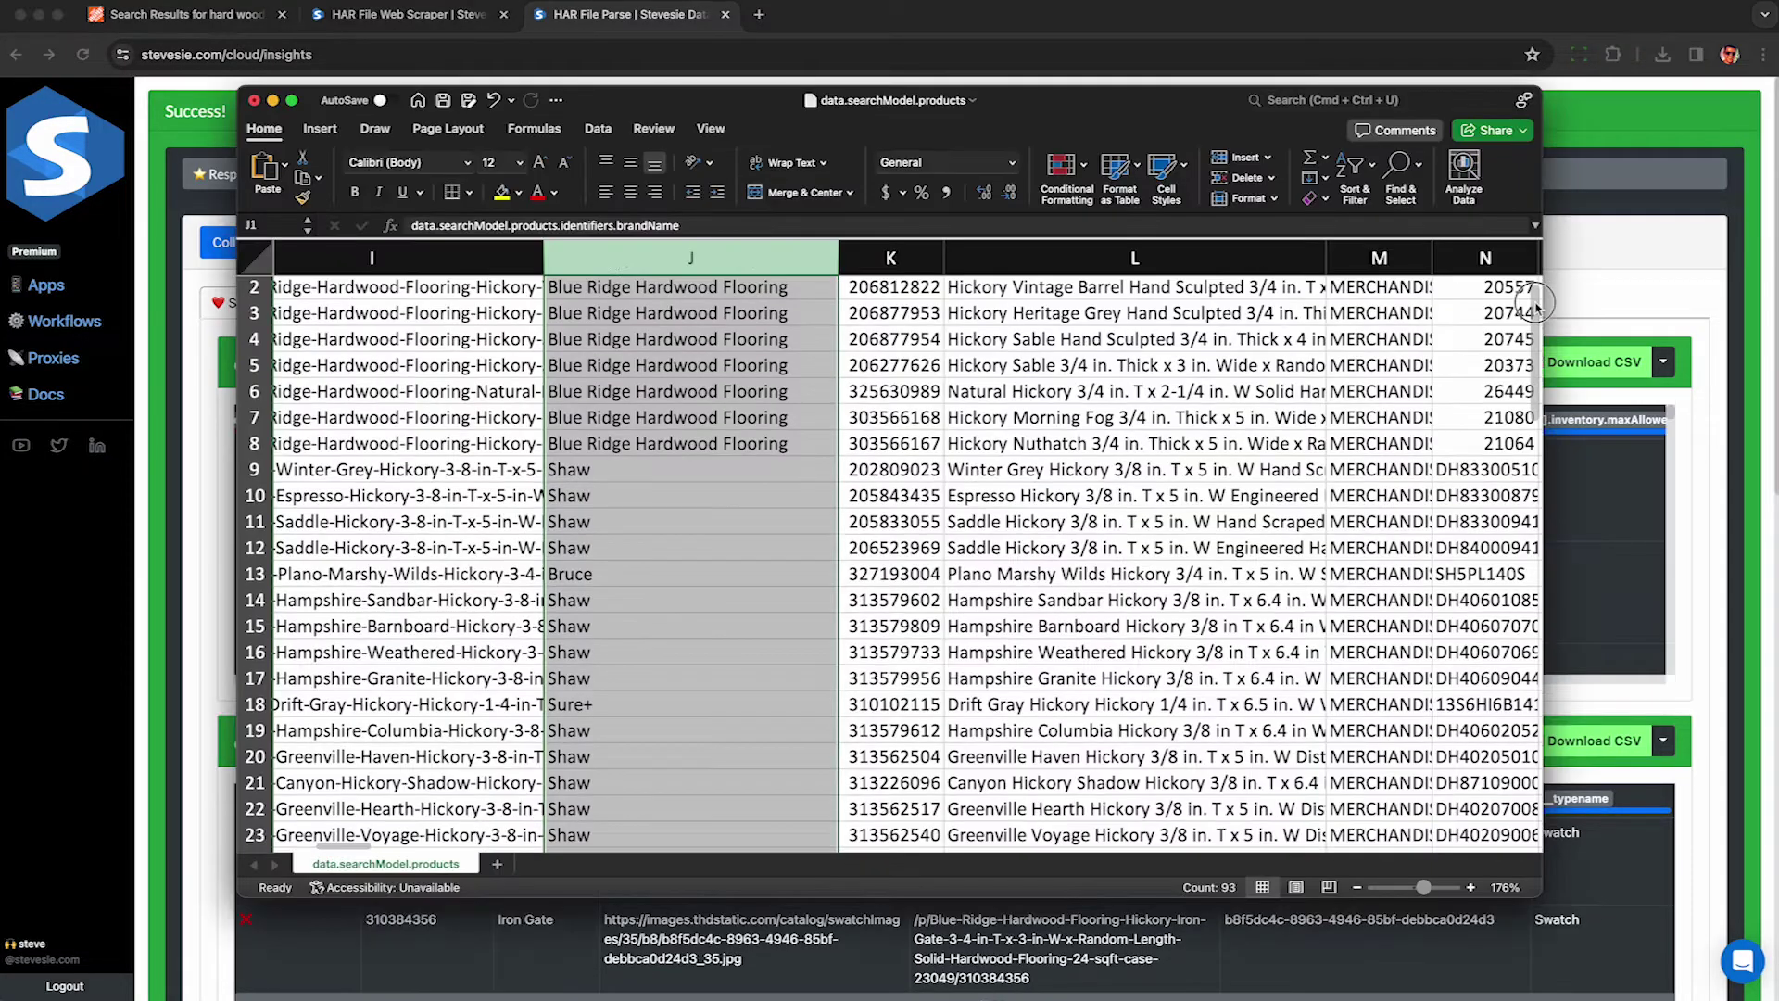
{"action": "left_click_drag", "start_coordinate": [1539, 327], "coordinate": [1521, 774]}
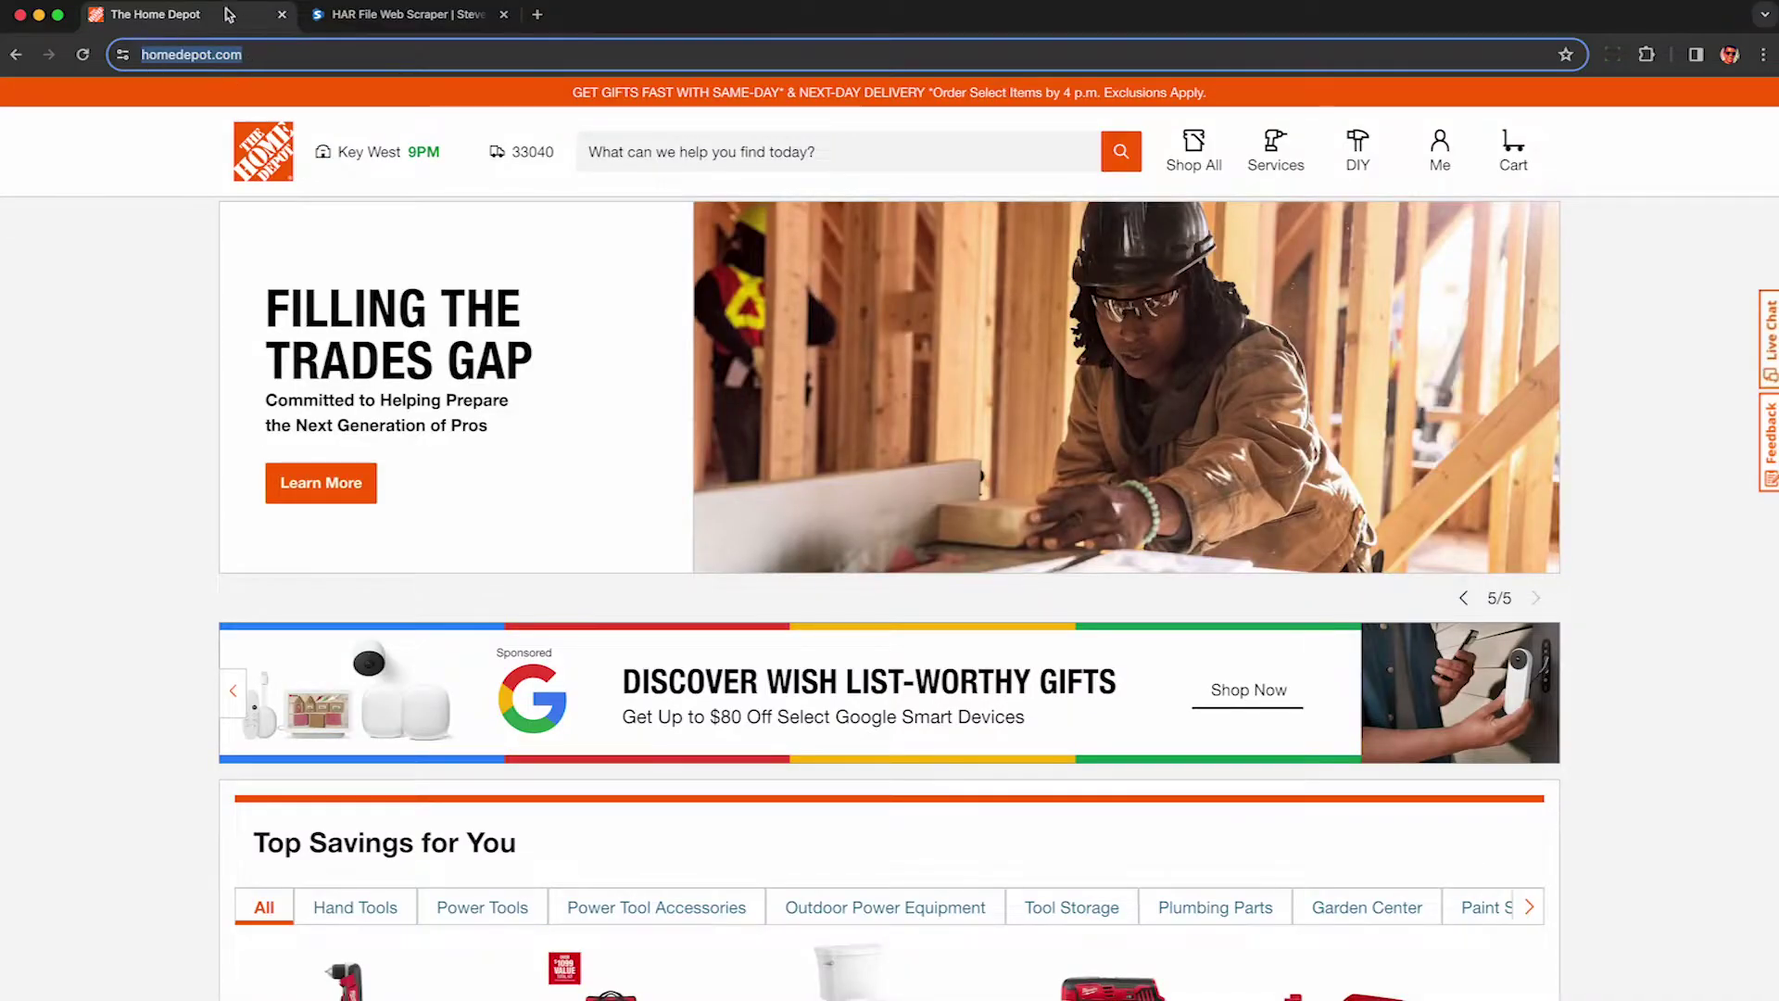
- Search Home Depot for 'hard wood' and highlight the HARD WOOD results heading
{"action": "left_click", "coordinate": [640, 152]}
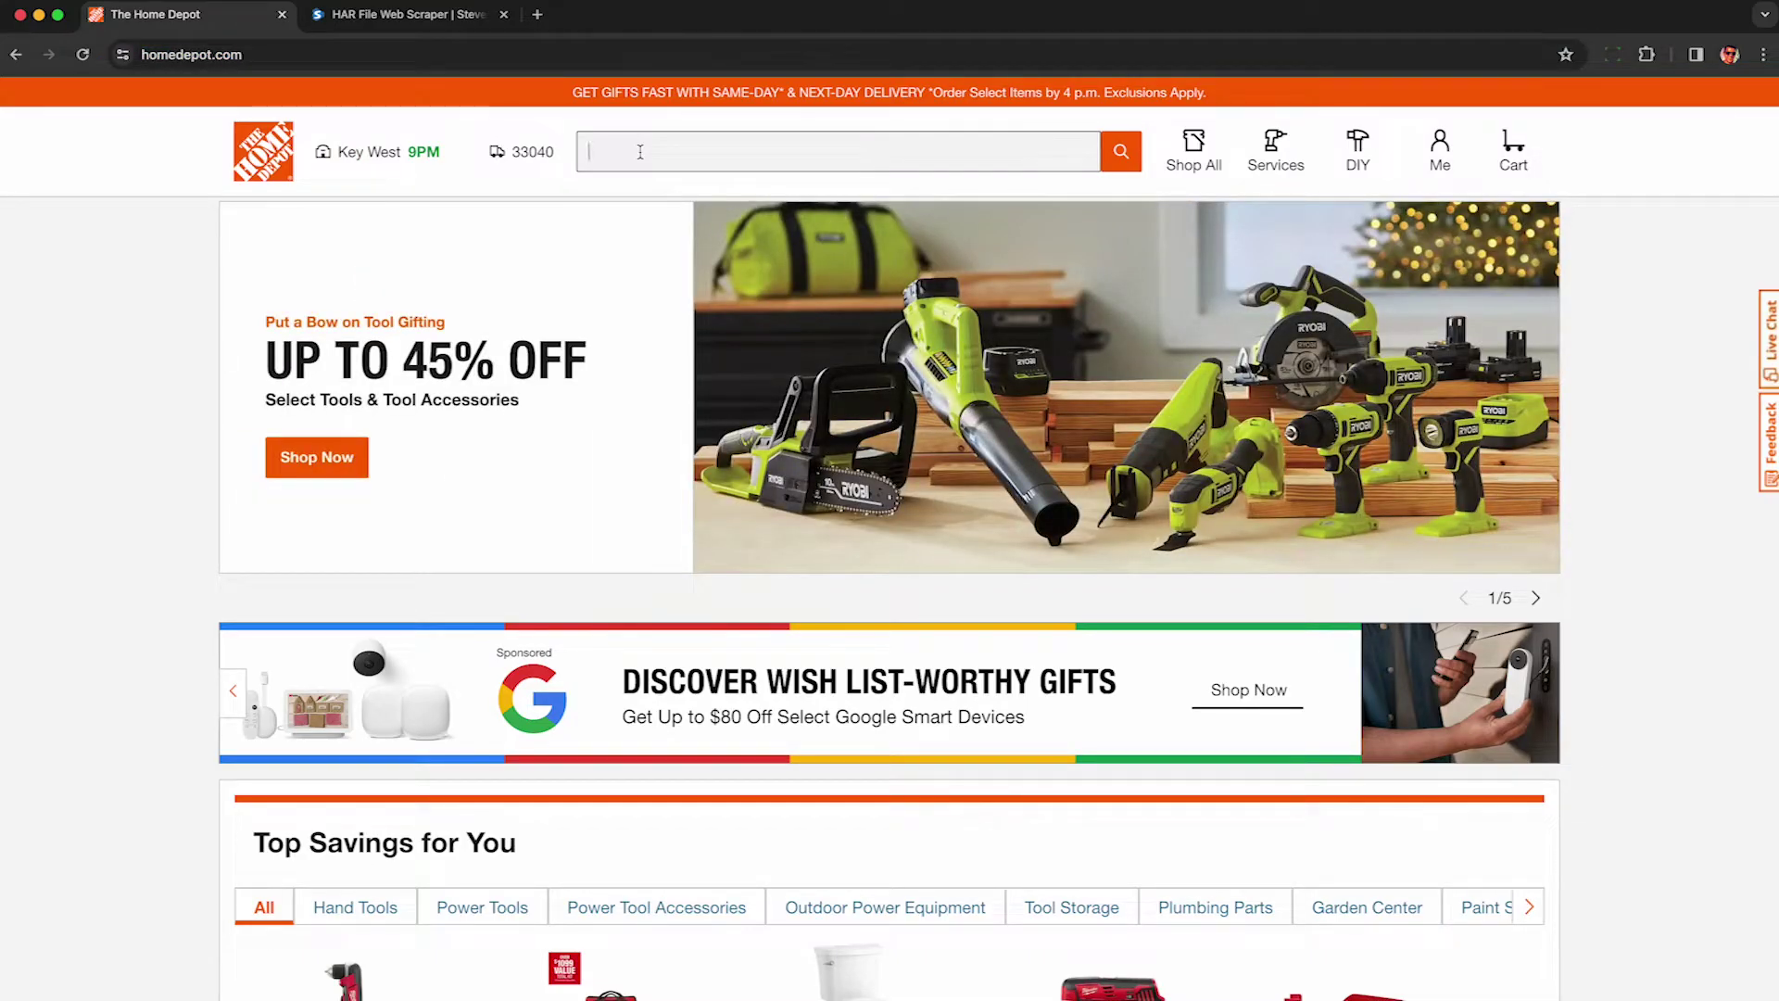
{"action": "type", "text": "hard woo"}
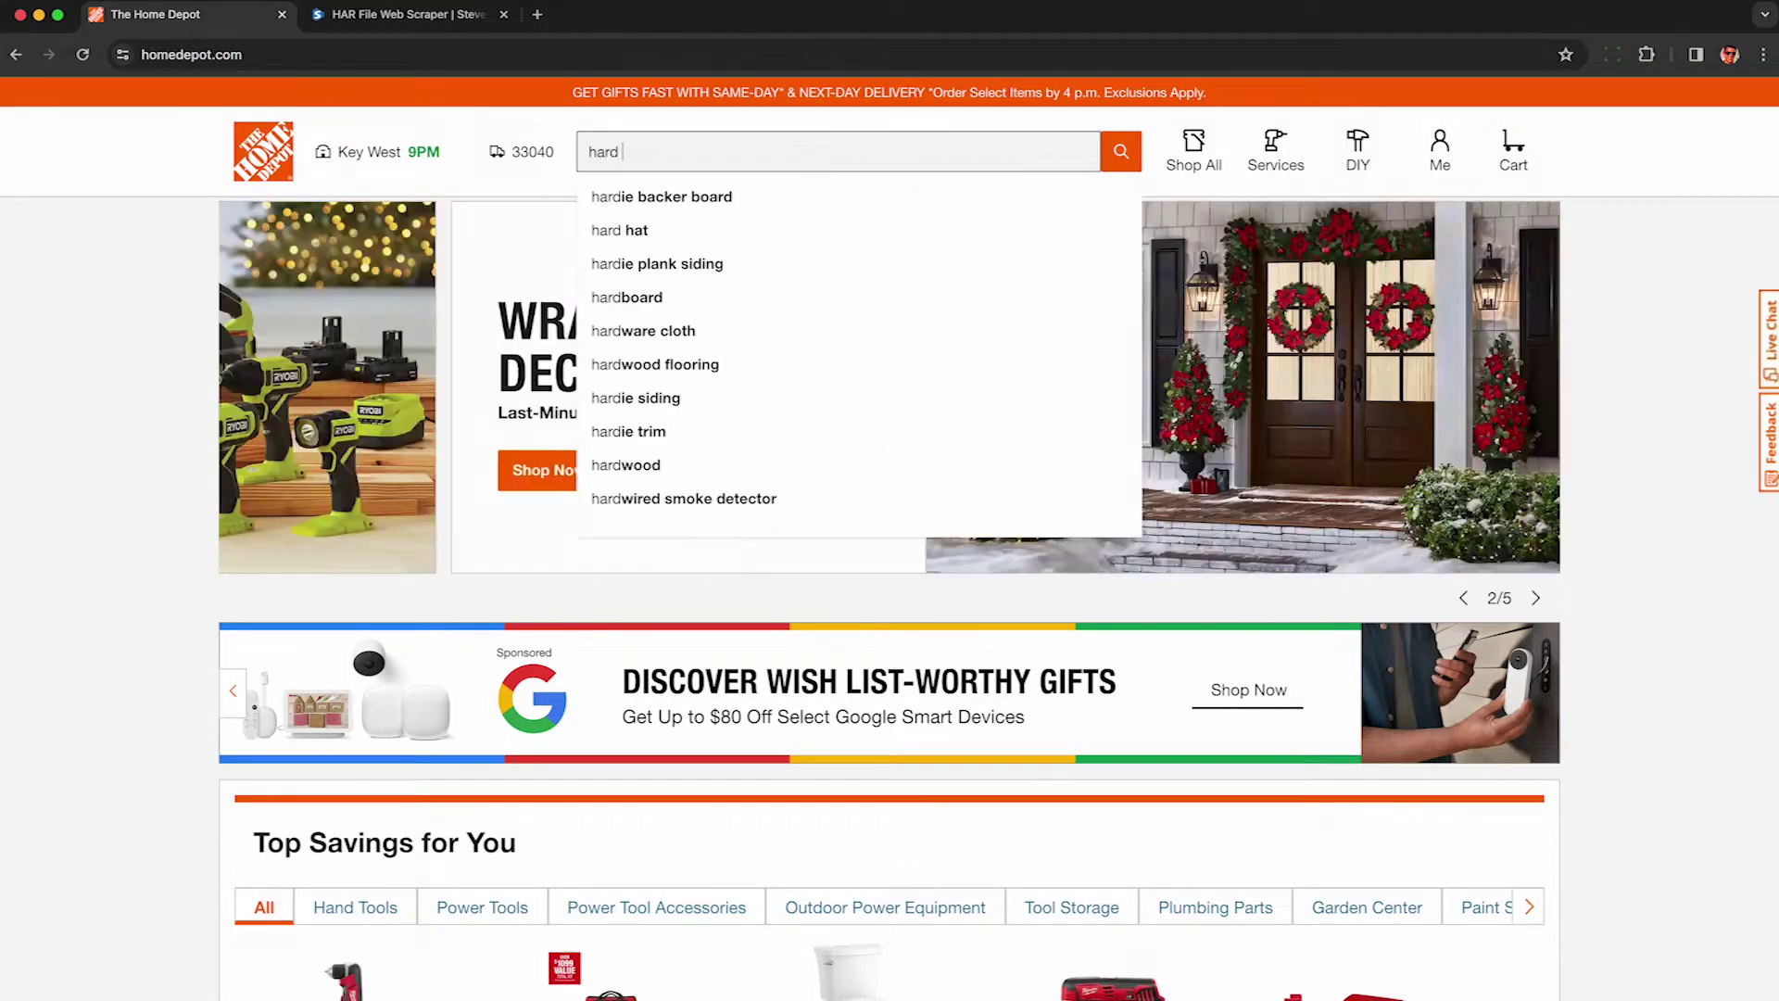
{"action": "type", "text": "d"}
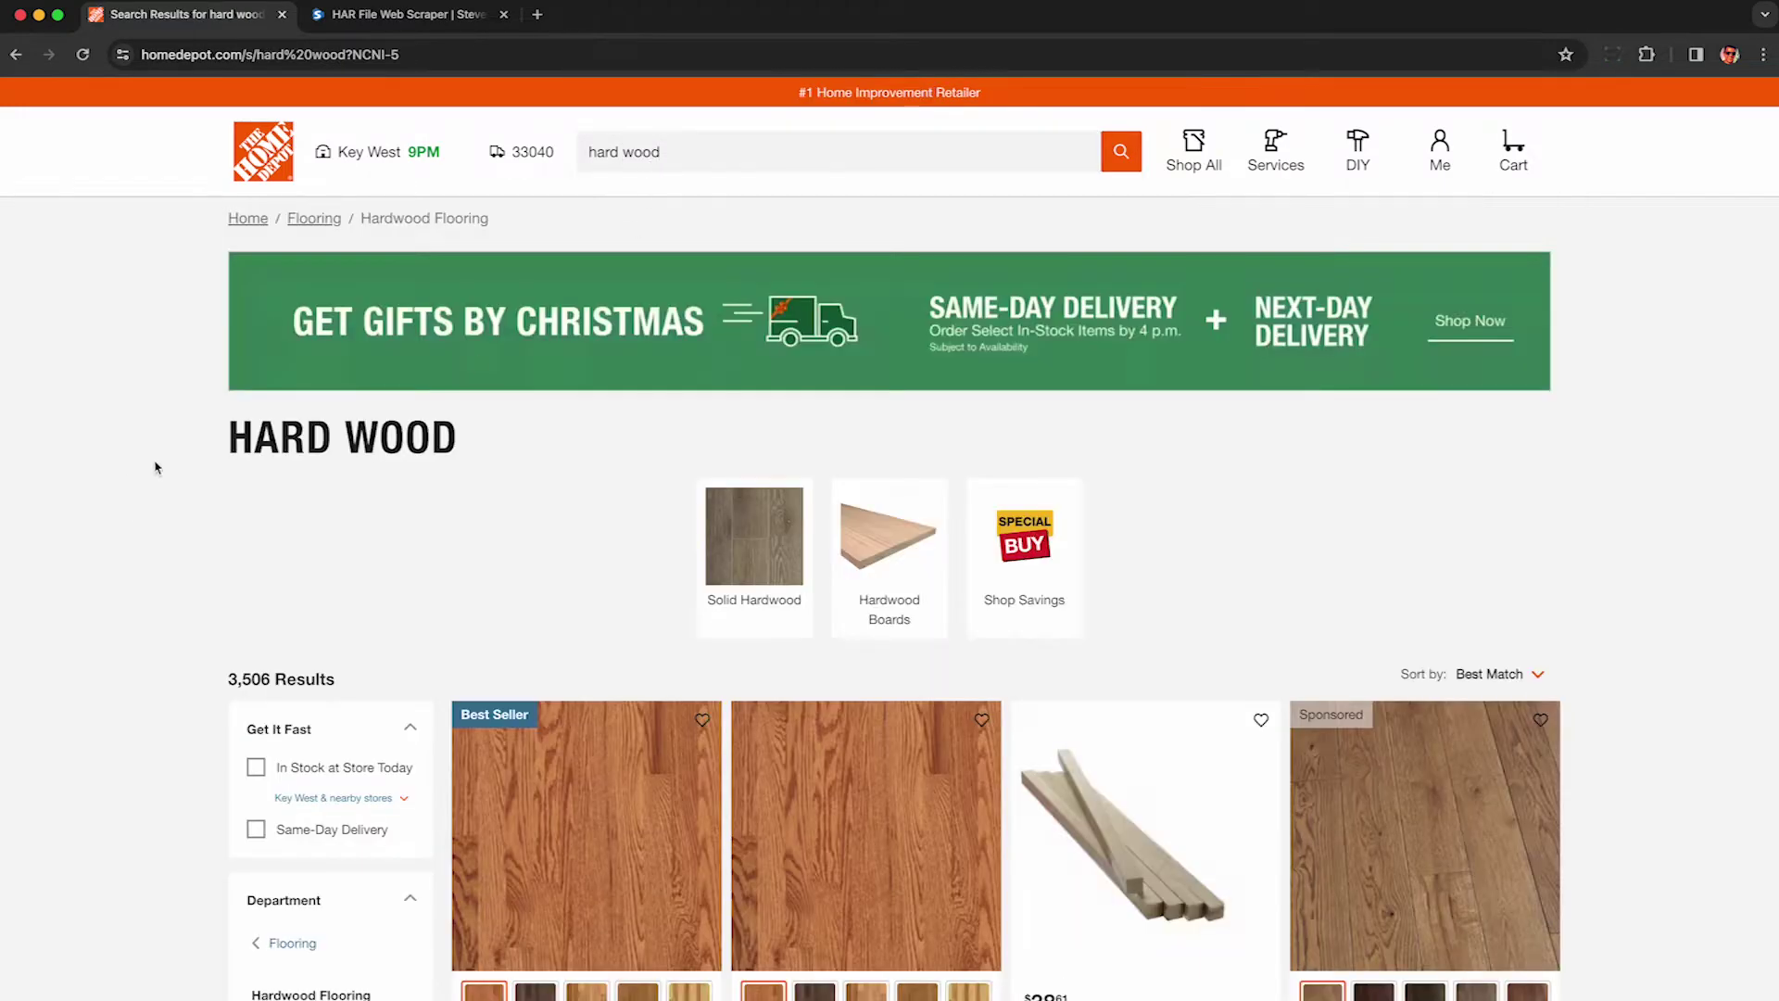
{"action": "left_click_drag", "start_coordinate": [233, 445], "coordinate": [398, 439]}
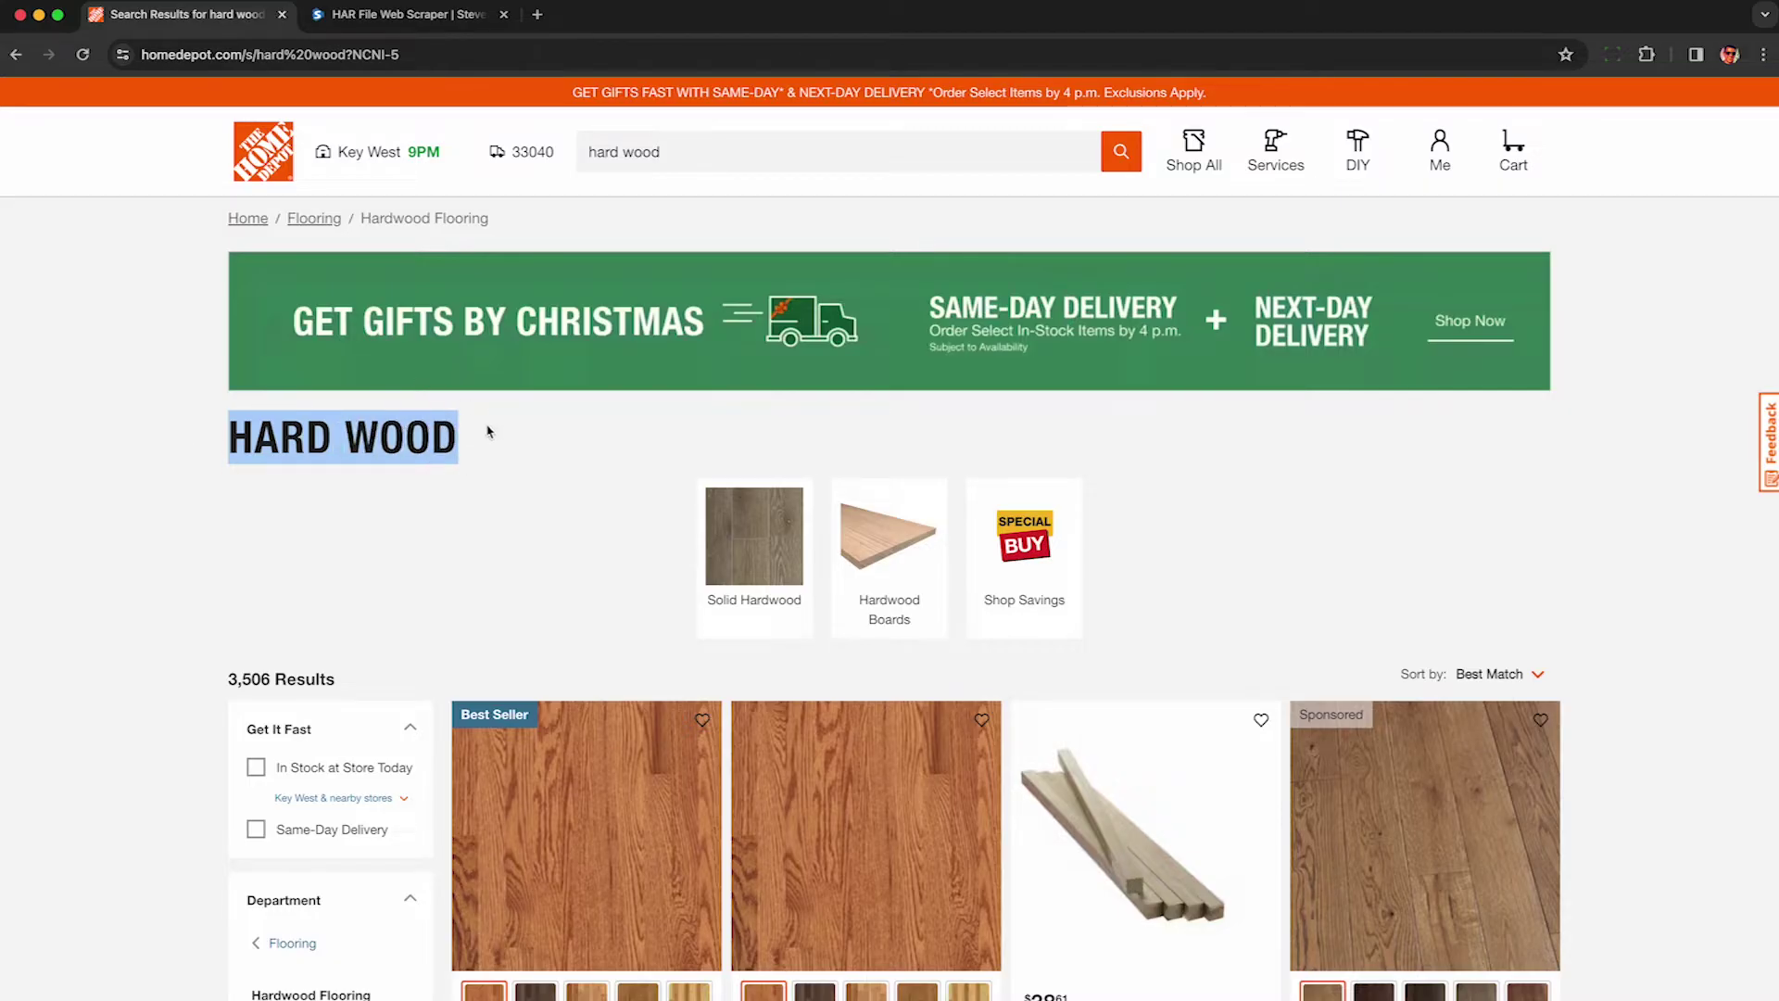
{"action": "left_click", "coordinate": [488, 431]}
- Check which nearby stores are included in availability, then close the store popup
{"action": "scroll", "coordinate": [497, 488], "scroll_direction": "down", "scroll_amount": 3}
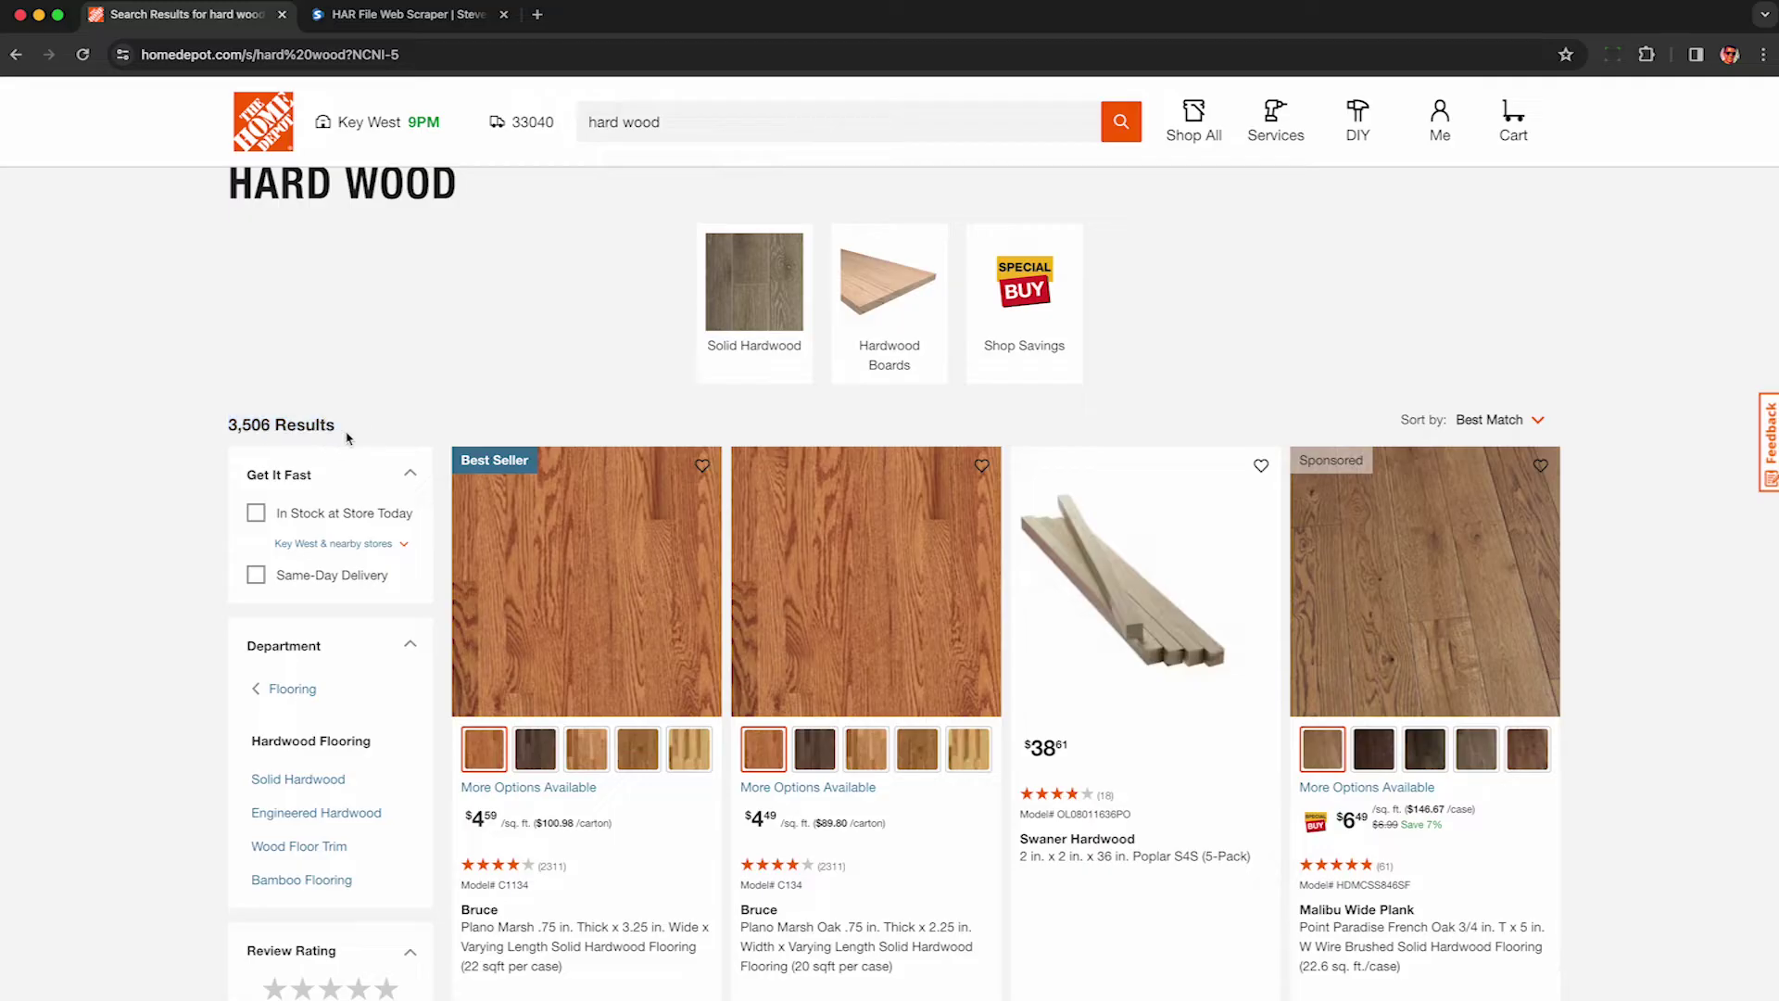
{"action": "scroll", "coordinate": [349, 437], "scroll_direction": "down", "scroll_amount": 2}
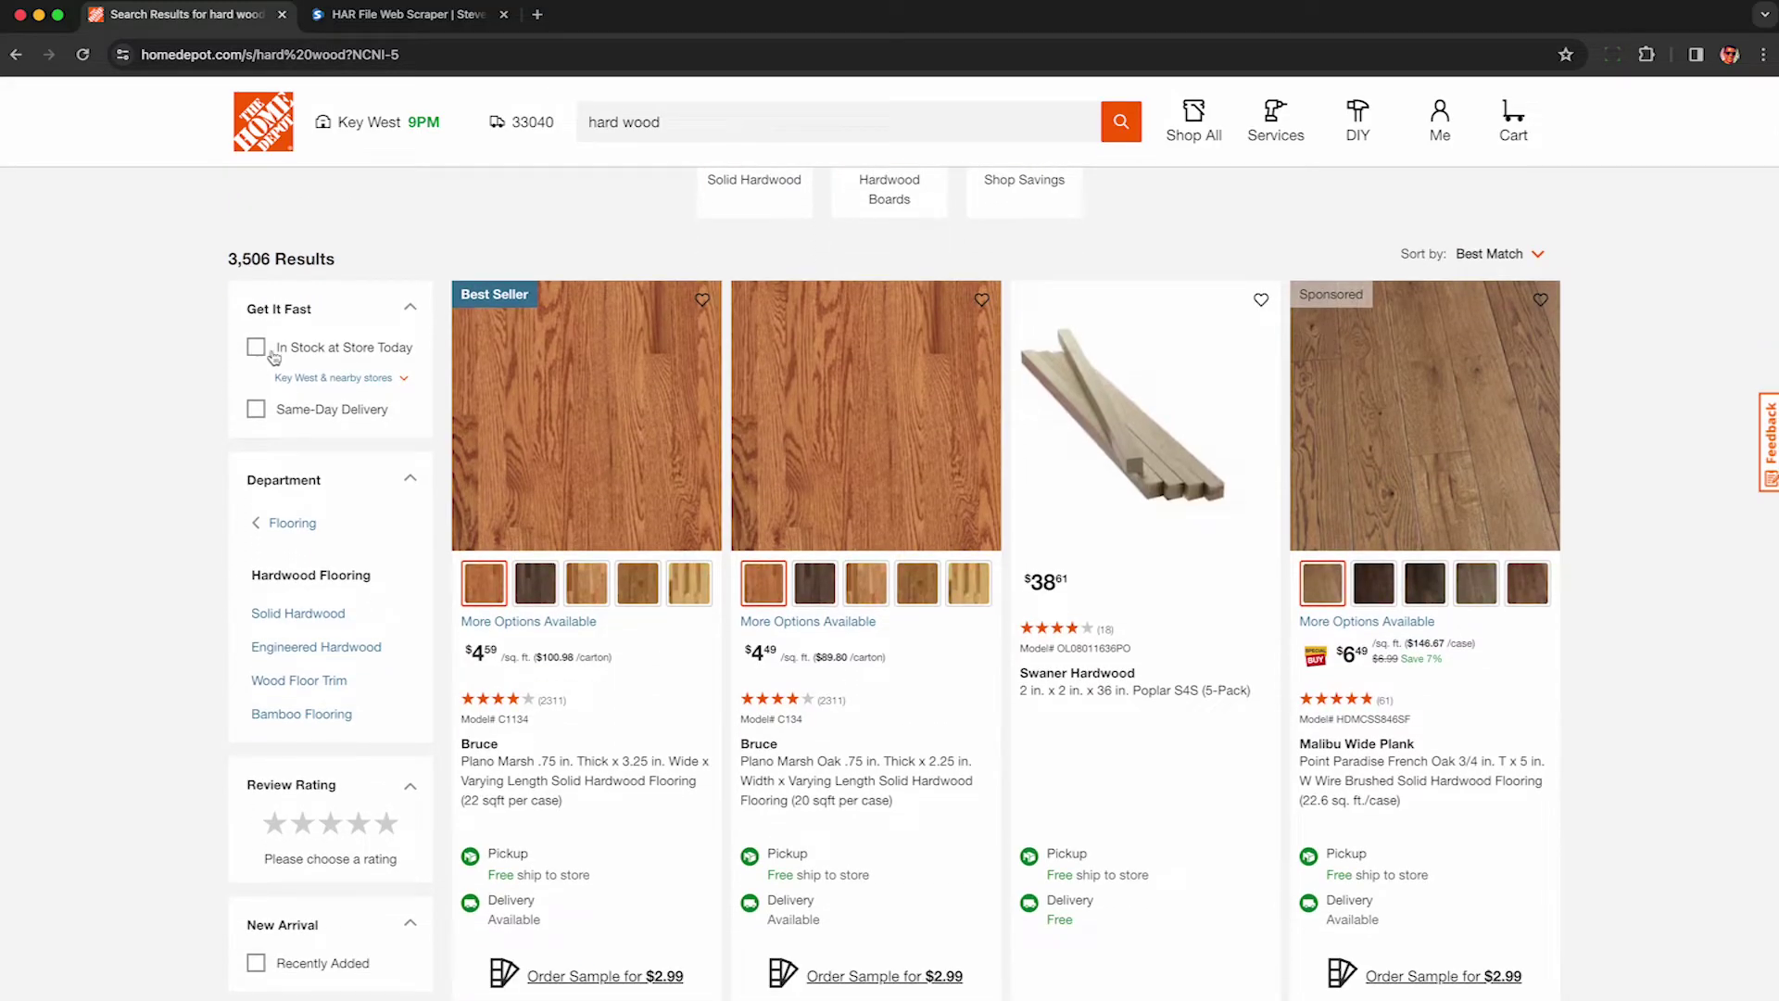
{"action": "left_click", "coordinate": [404, 381]}
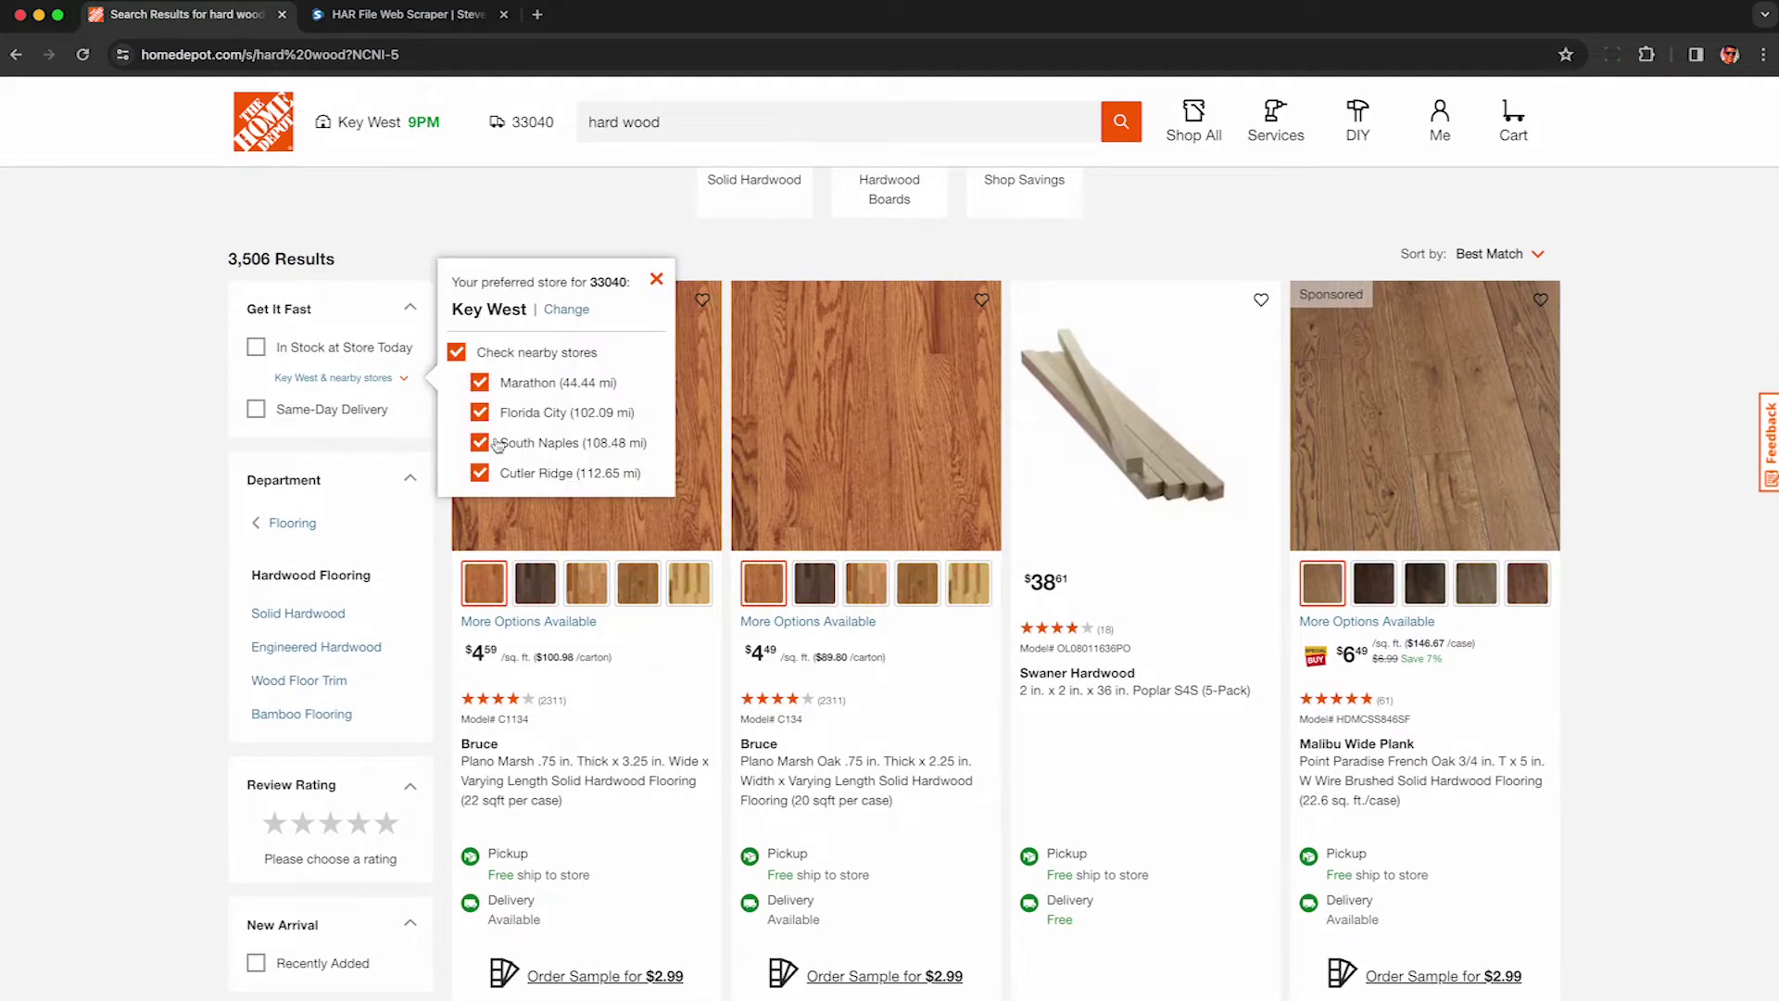
{"action": "left_click", "coordinate": [284, 424]}
- Expand the full Material filter list and filter the results to Hickory
{"action": "scroll", "coordinate": [198, 514], "scroll_direction": "down", "scroll_amount": 3}
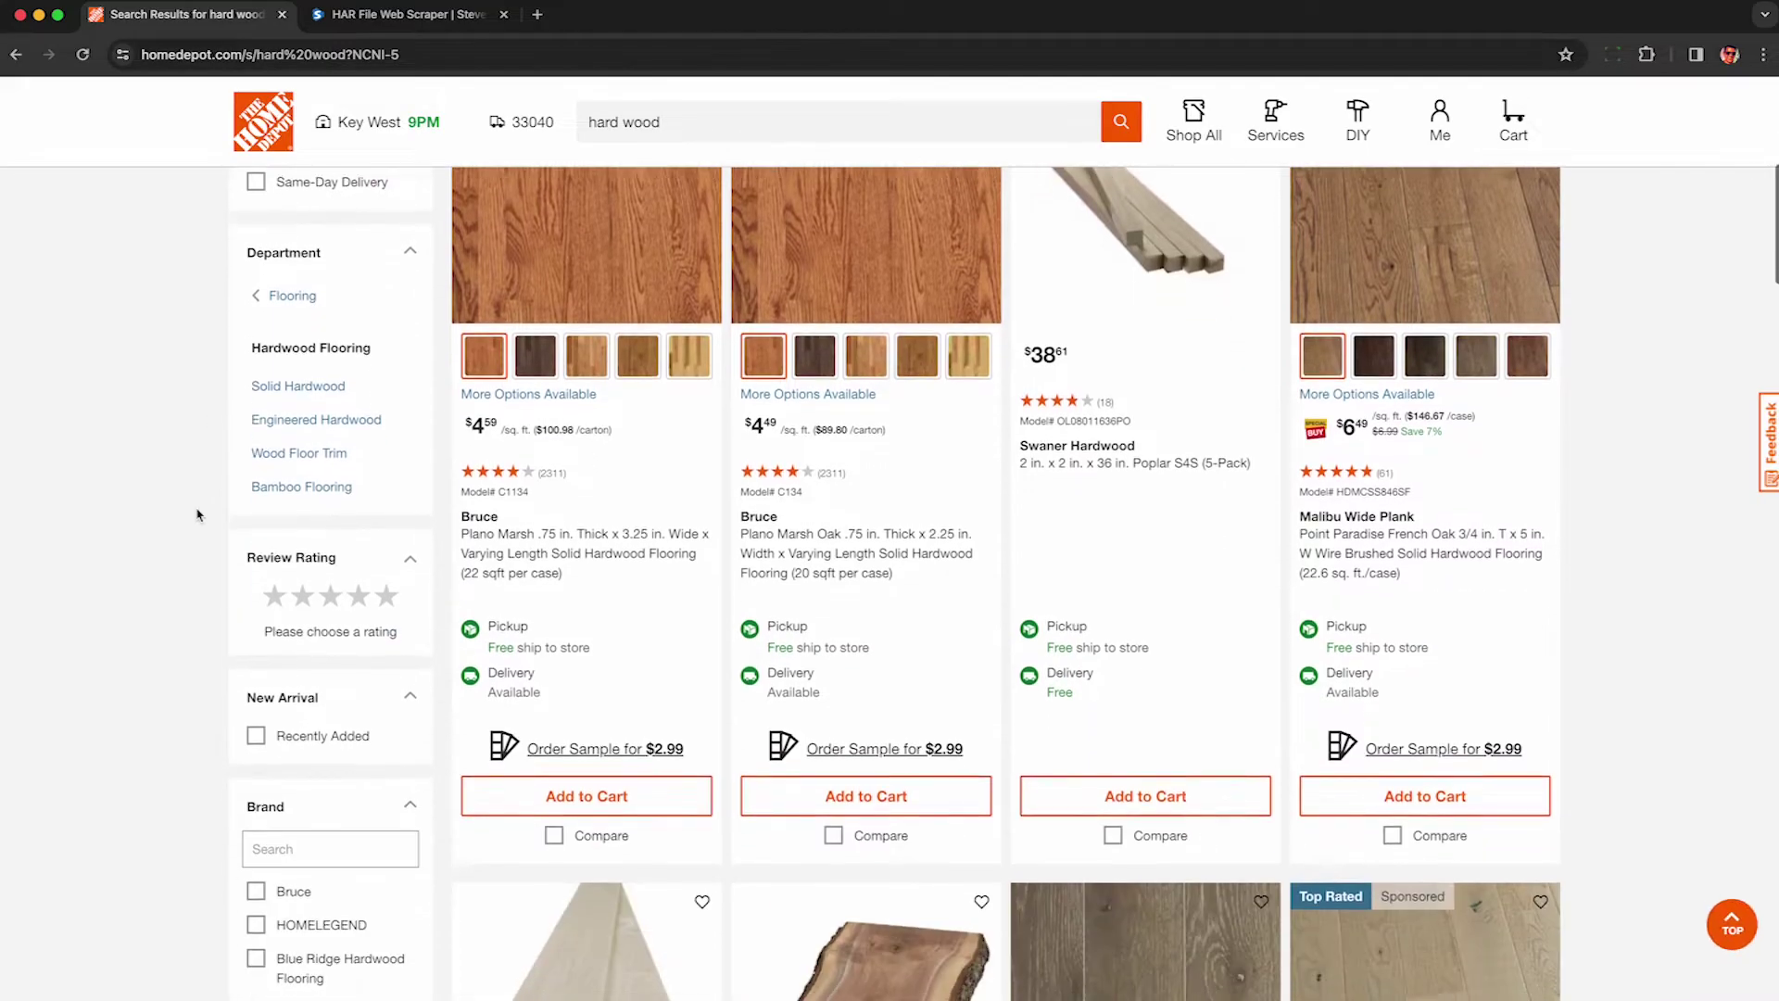
{"action": "scroll", "coordinate": [300, 479], "scroll_direction": "down", "scroll_amount": 6}
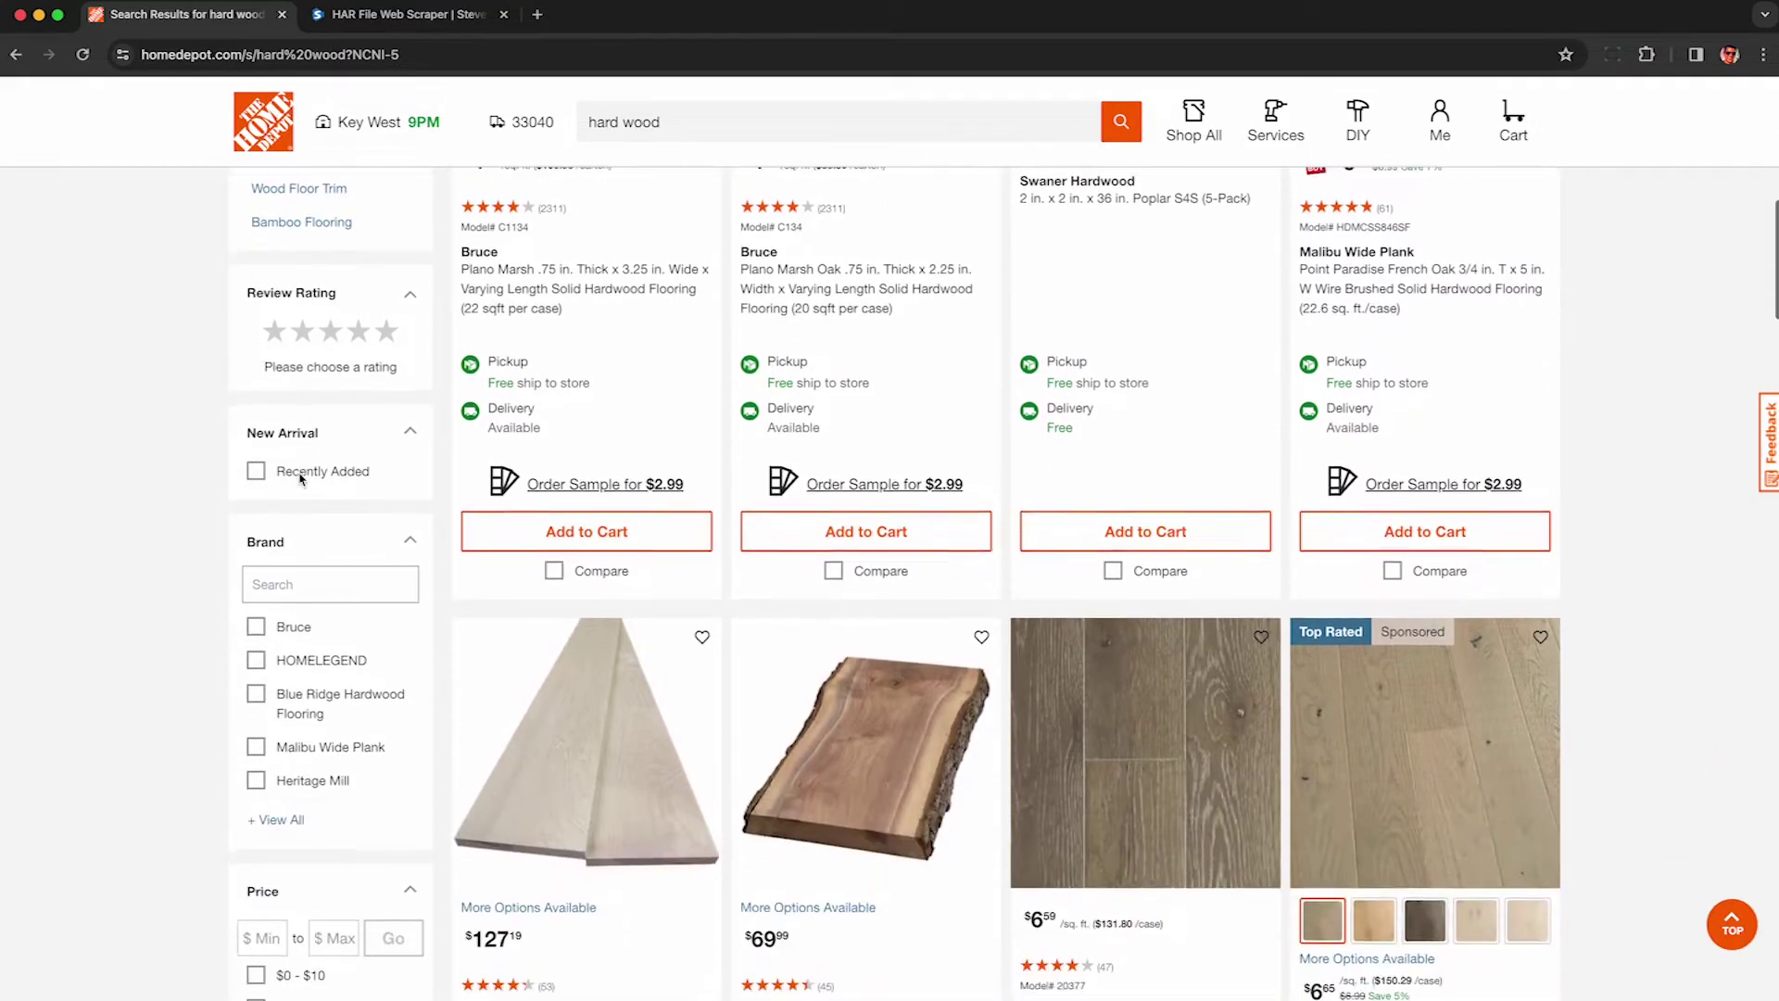
{"action": "scroll", "coordinate": [300, 479], "scroll_direction": "down", "scroll_amount": 5}
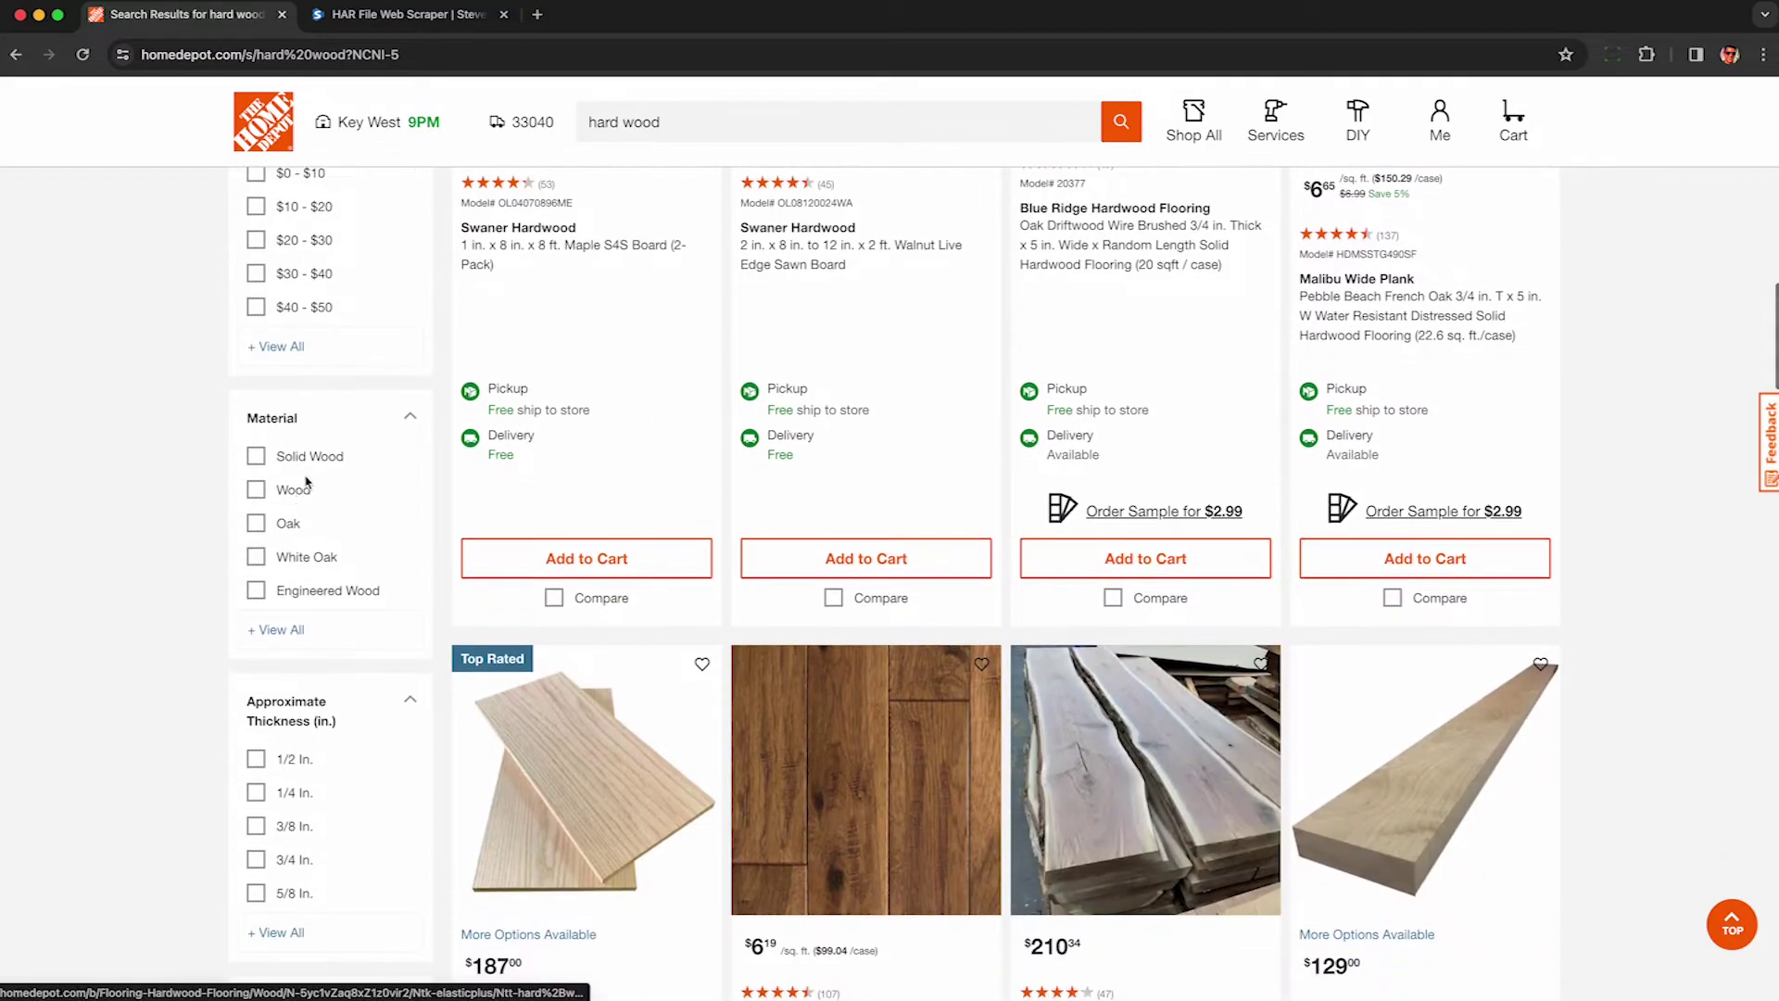
{"action": "left_click", "coordinate": [281, 628]}
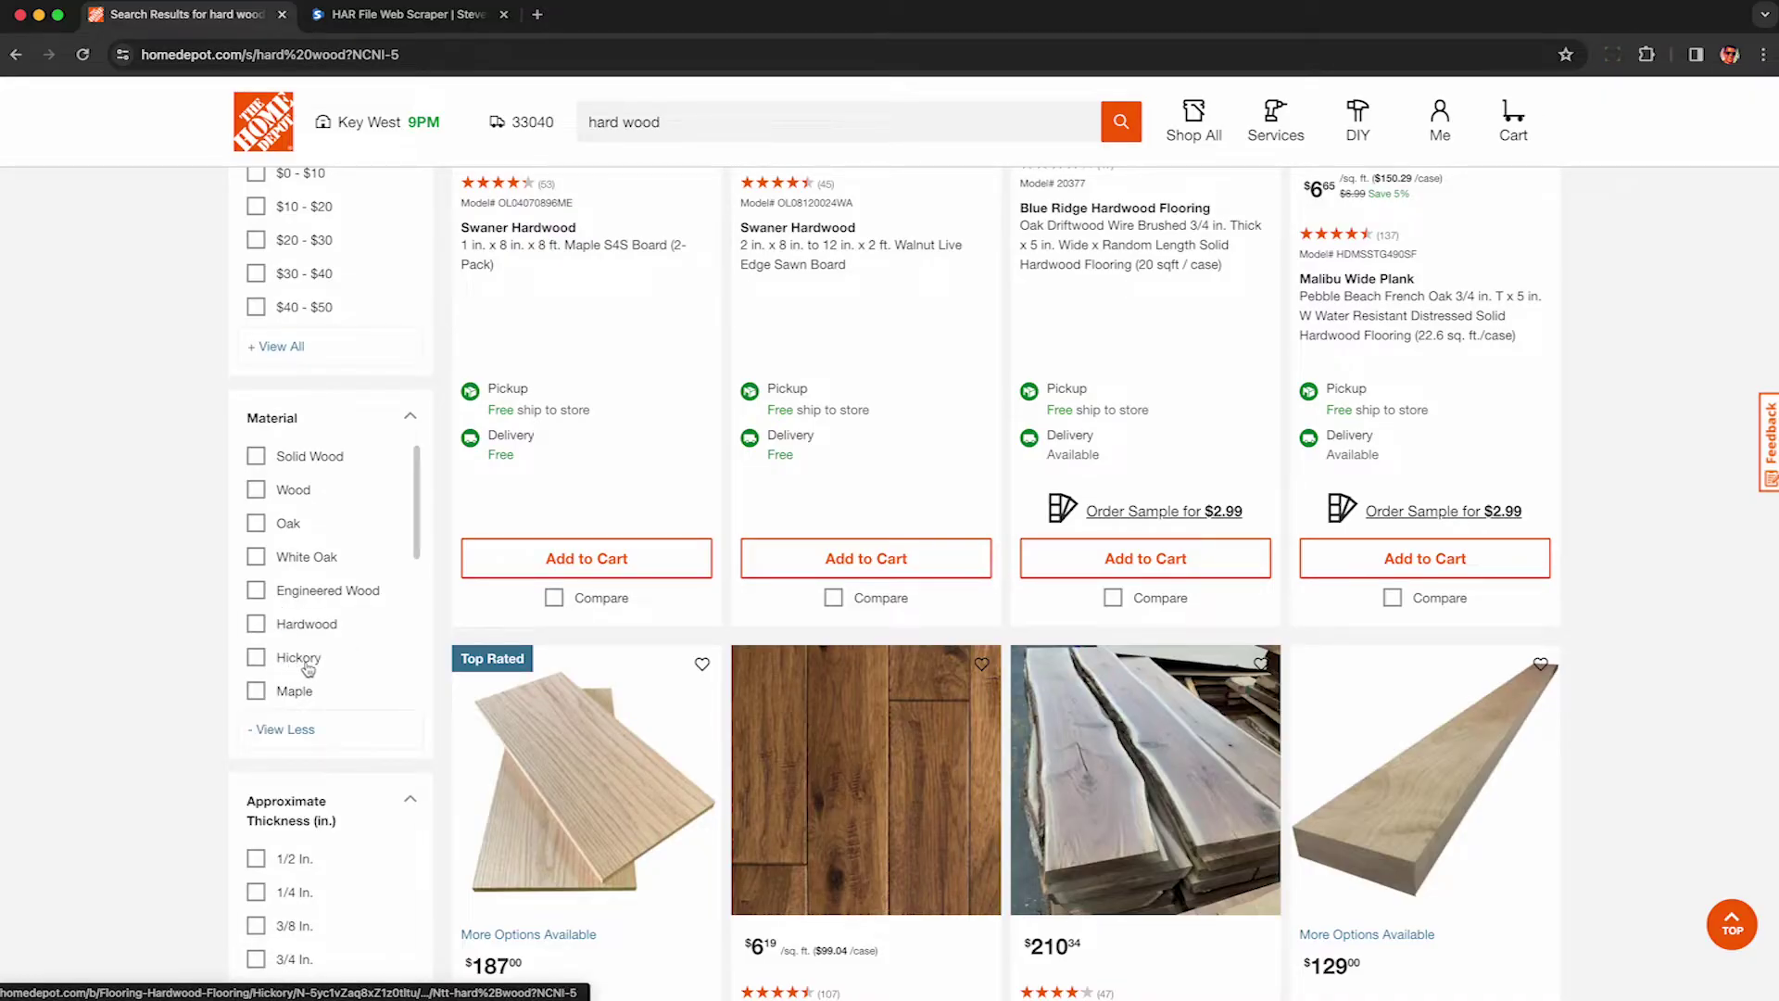
{"action": "left_click", "coordinate": [257, 658]}
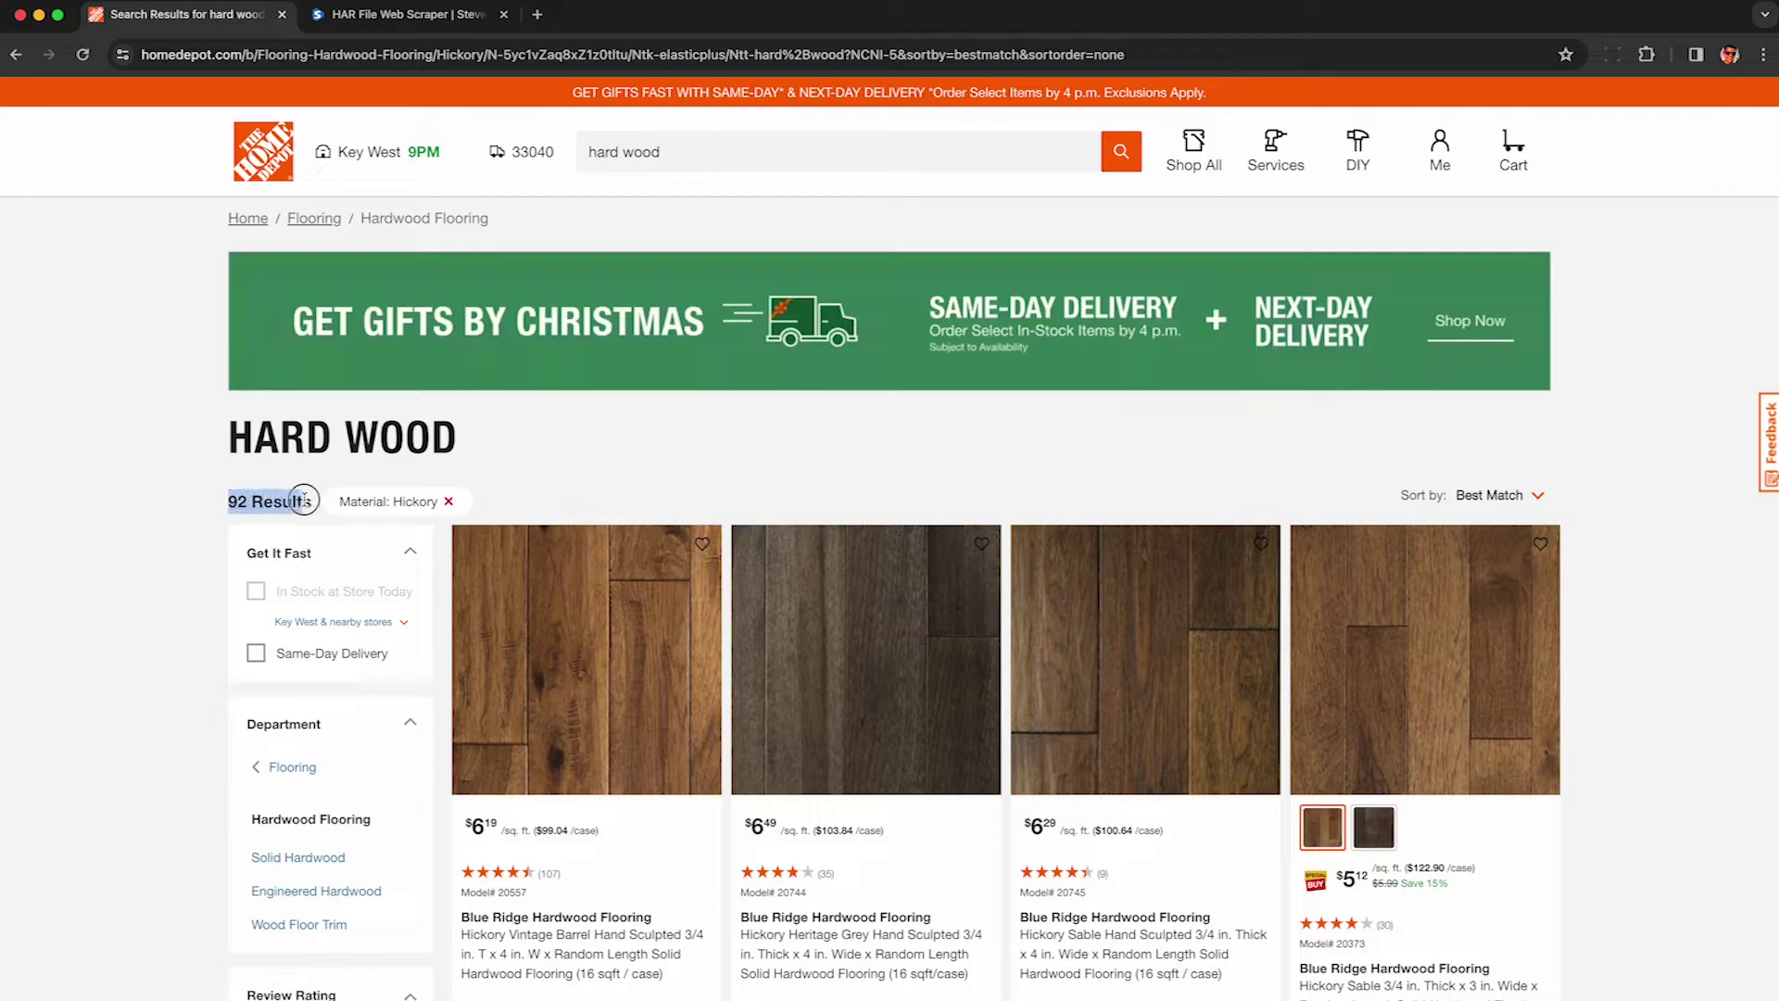
{"action": "scroll", "coordinate": [308, 505], "scroll_direction": "down", "scroll_amount": 3}
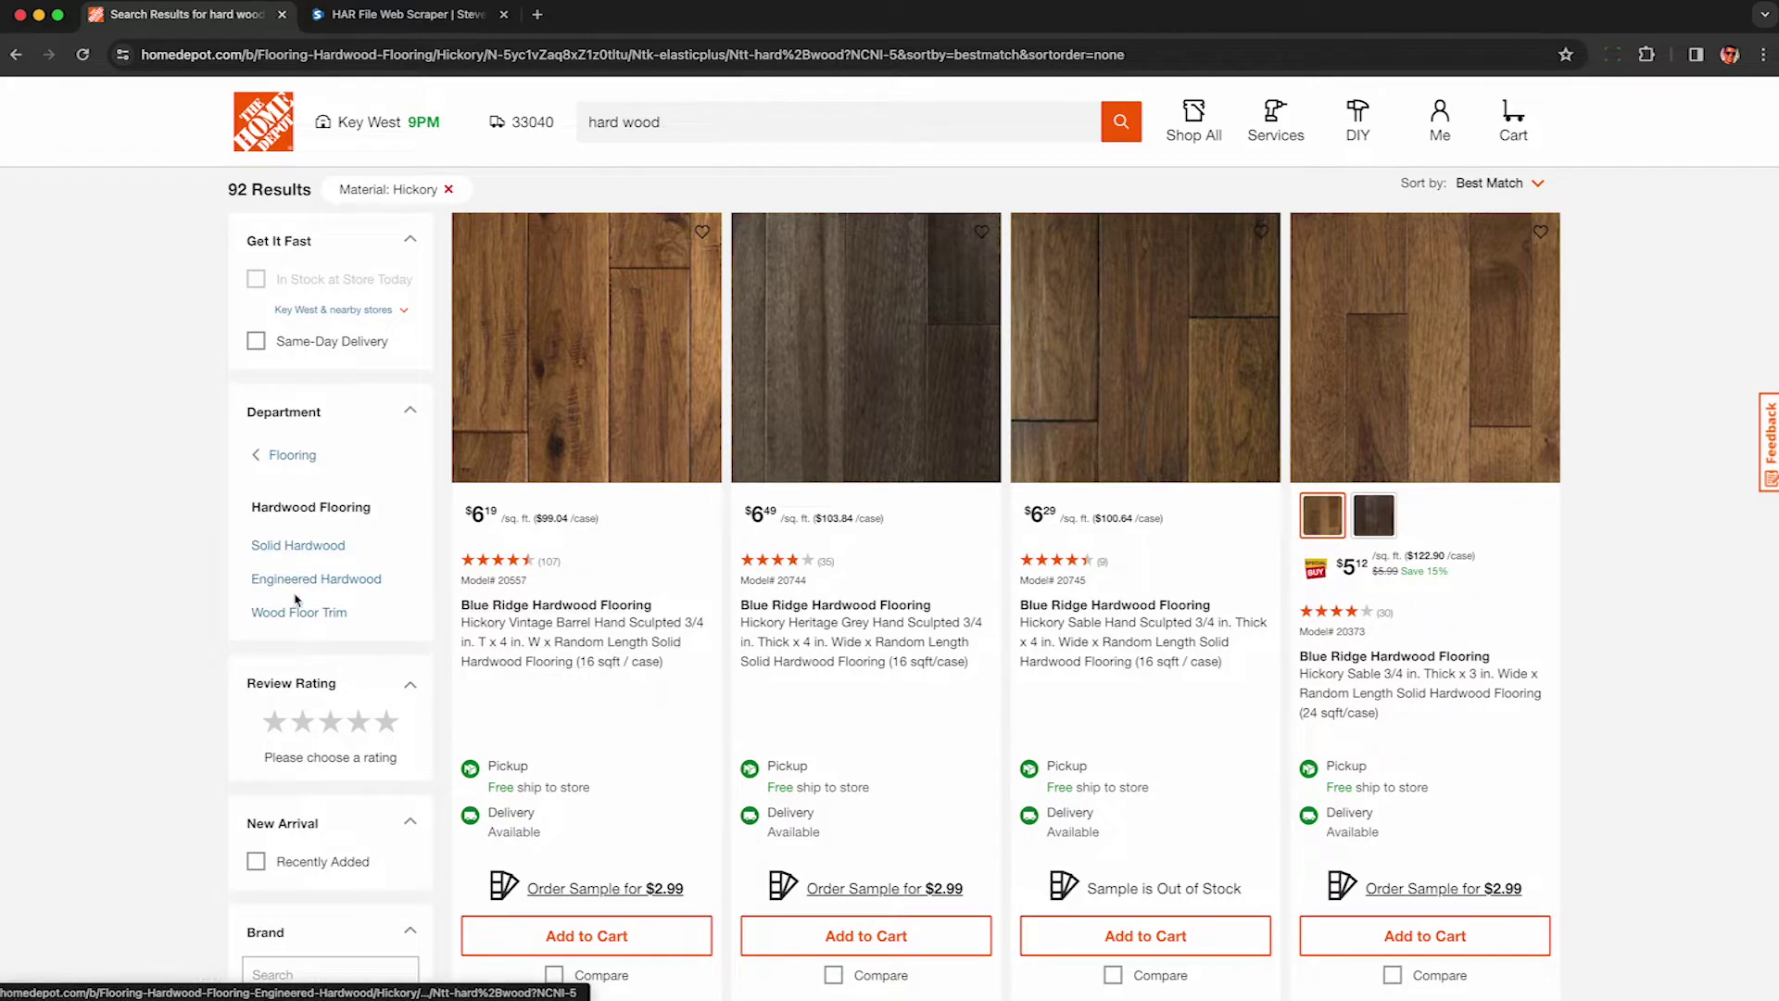
{"action": "scroll", "coordinate": [449, 649], "scroll_direction": "down", "scroll_amount": 1}
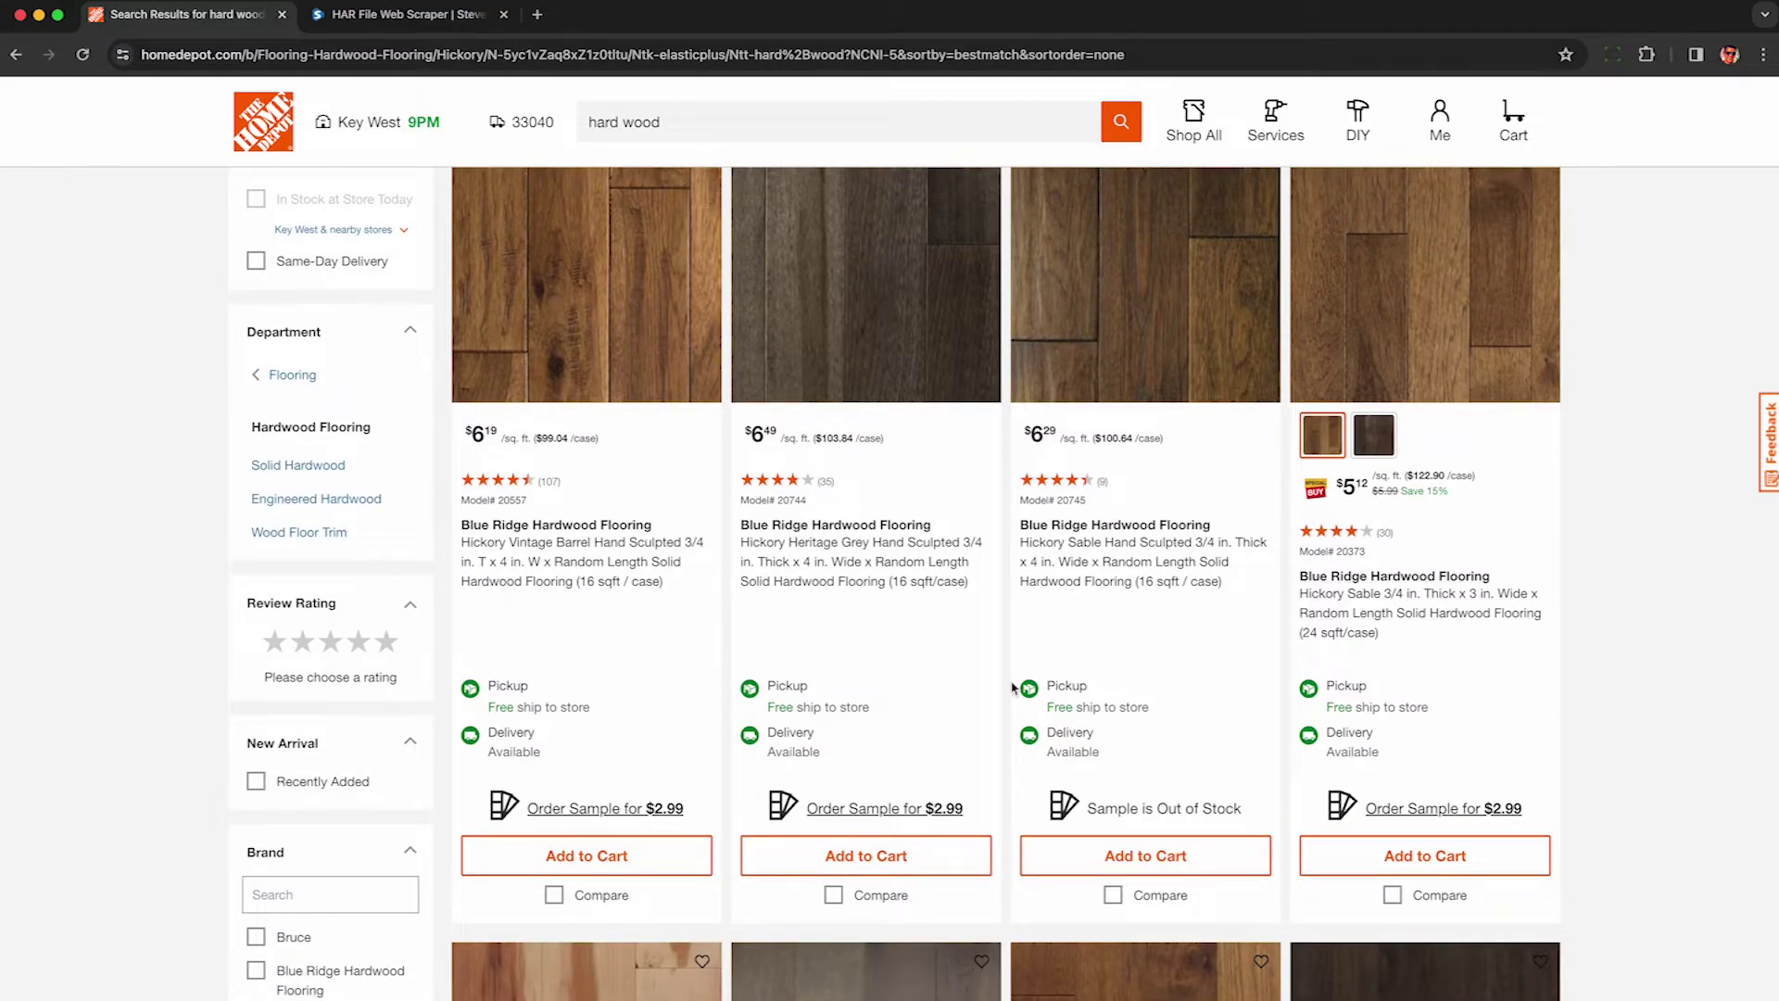
- Open Chrome DevTools with Inspect and reload the Hickory results page
{"action": "right_click", "coordinate": [116, 285]}
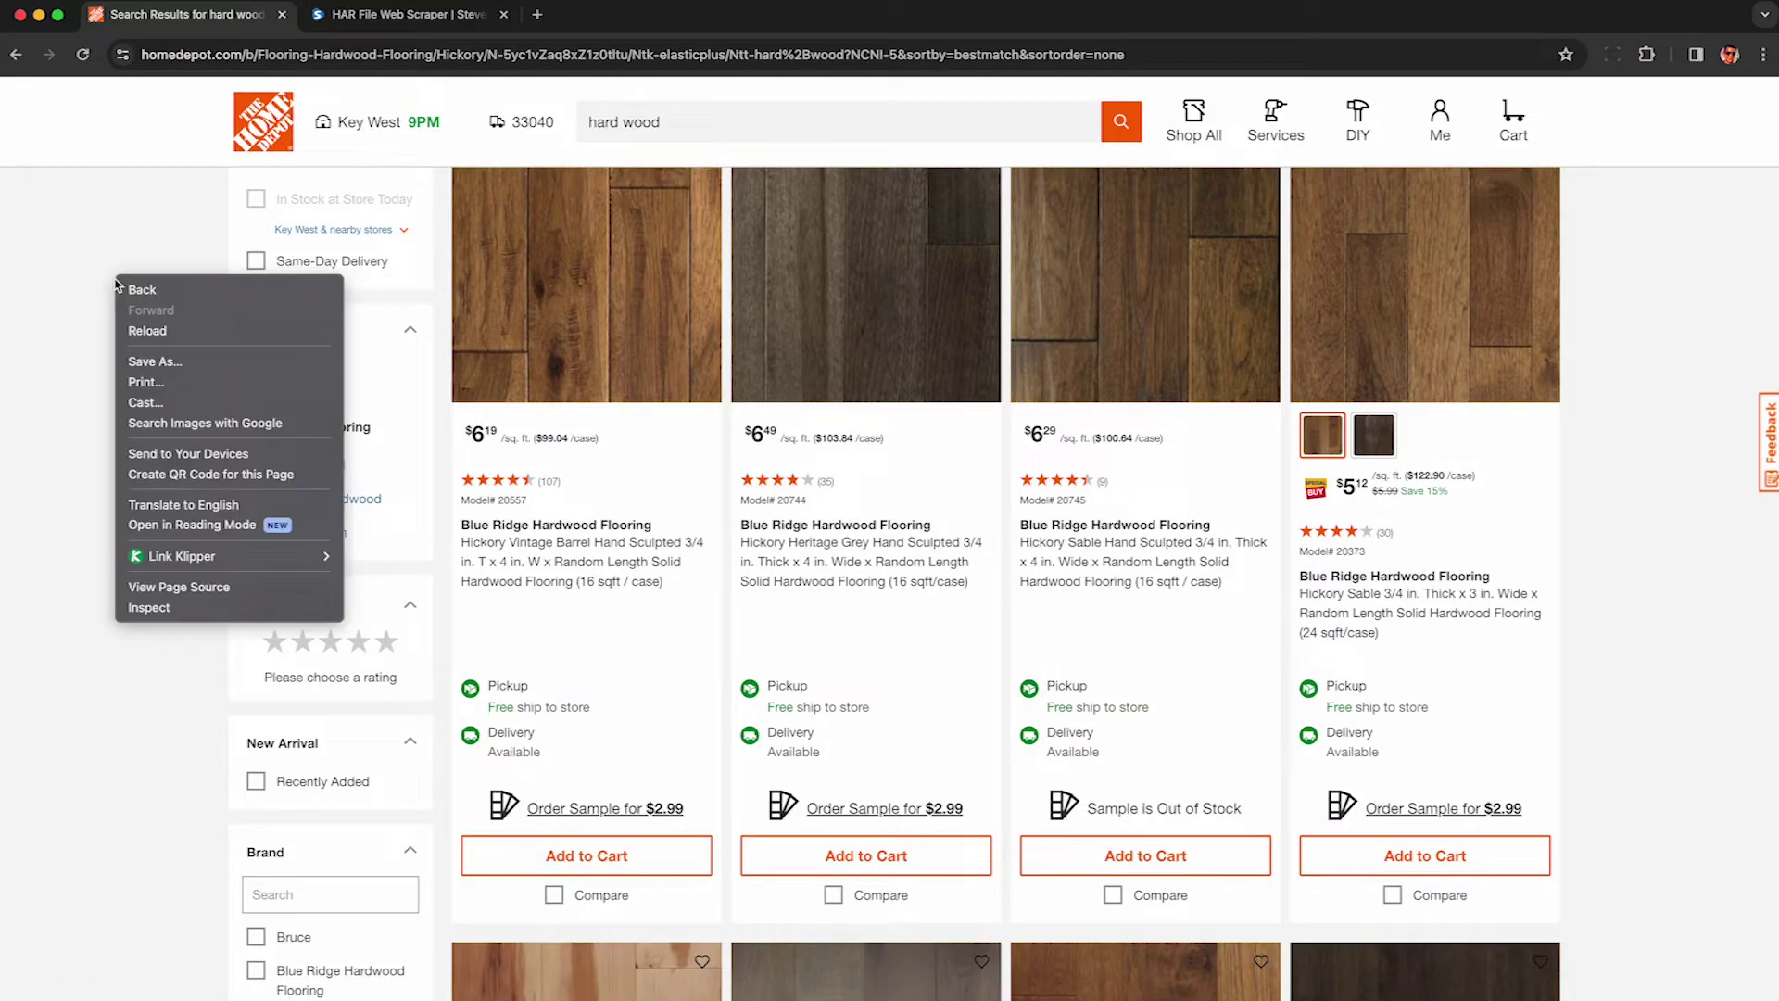
{"action": "left_click", "coordinate": [188, 608]}
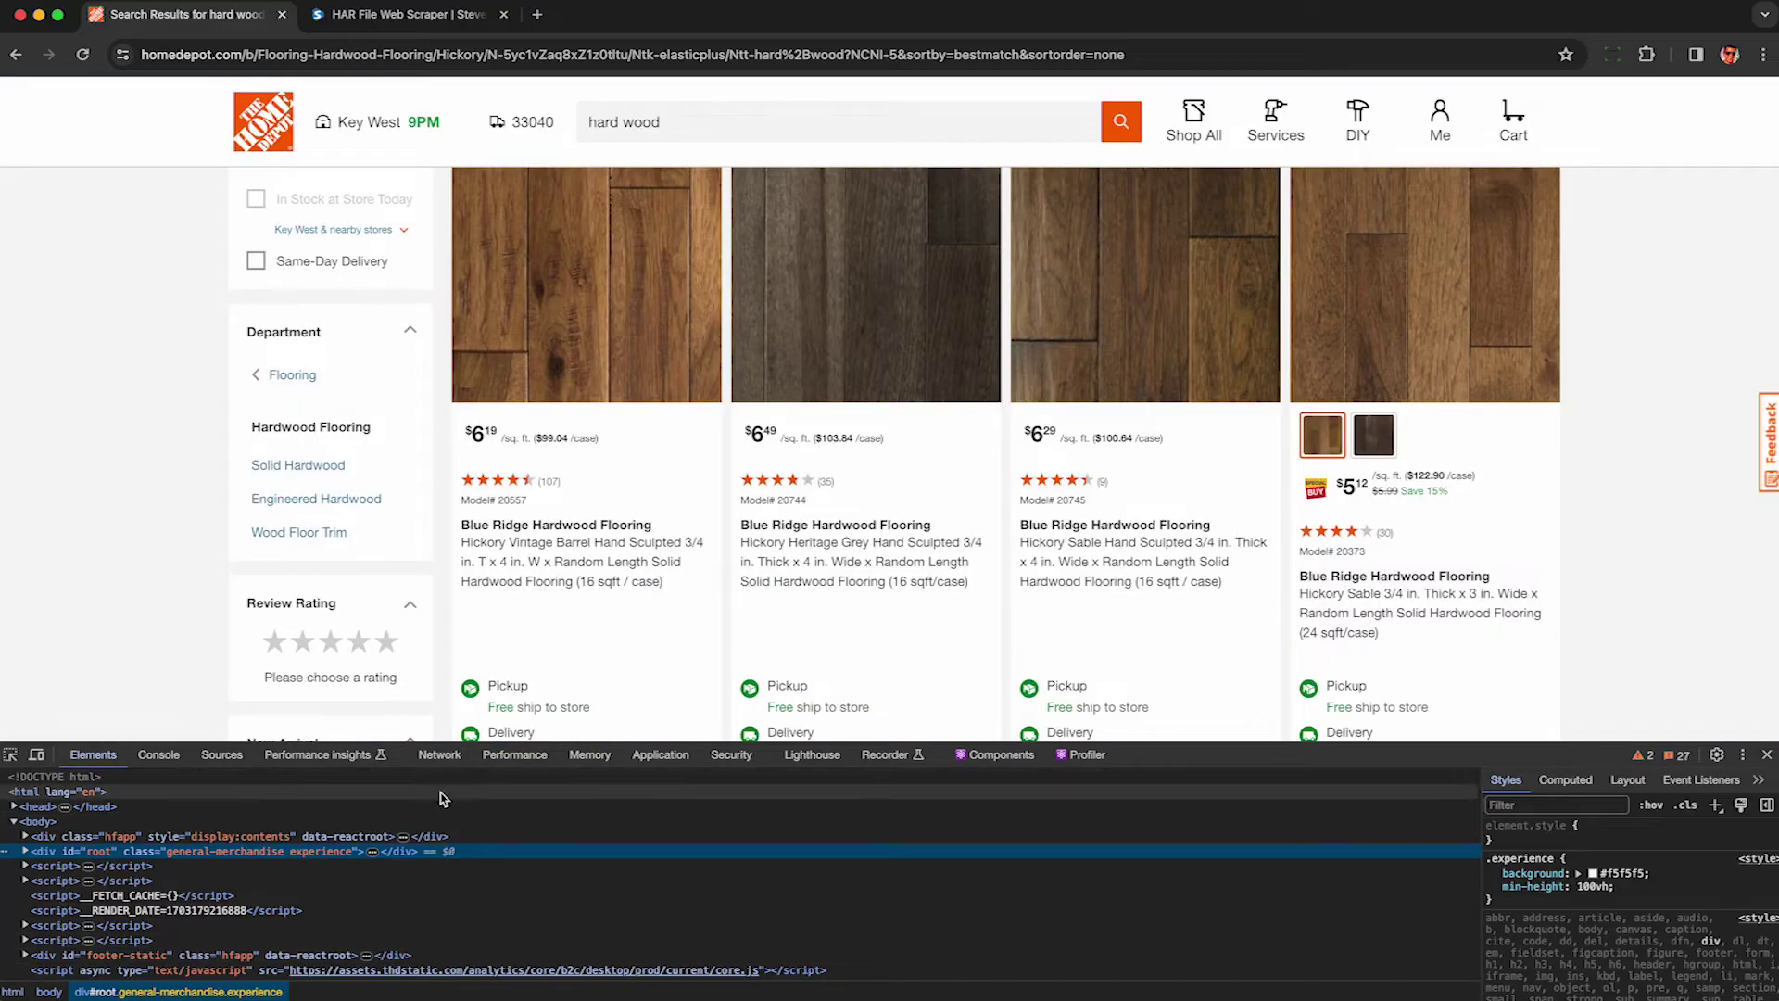
{"action": "scroll", "coordinate": [790, 583], "scroll_direction": "up", "scroll_amount": 5}
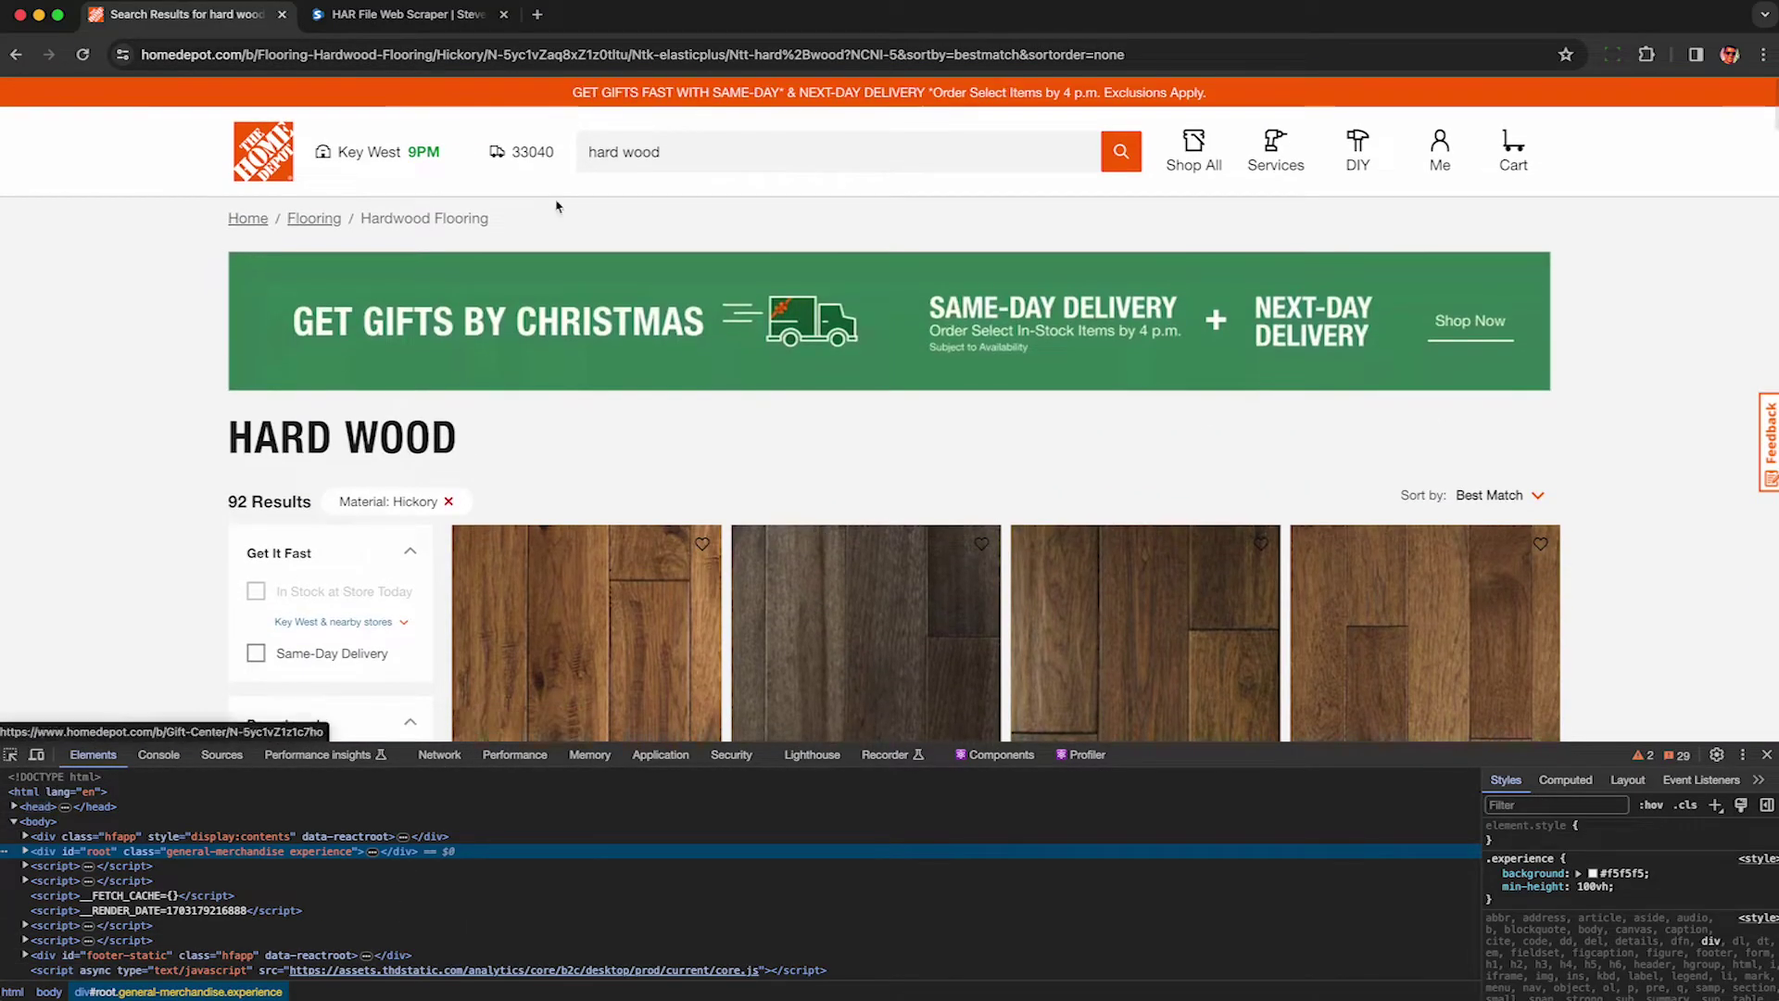
{"action": "left_click", "coordinate": [83, 55]}
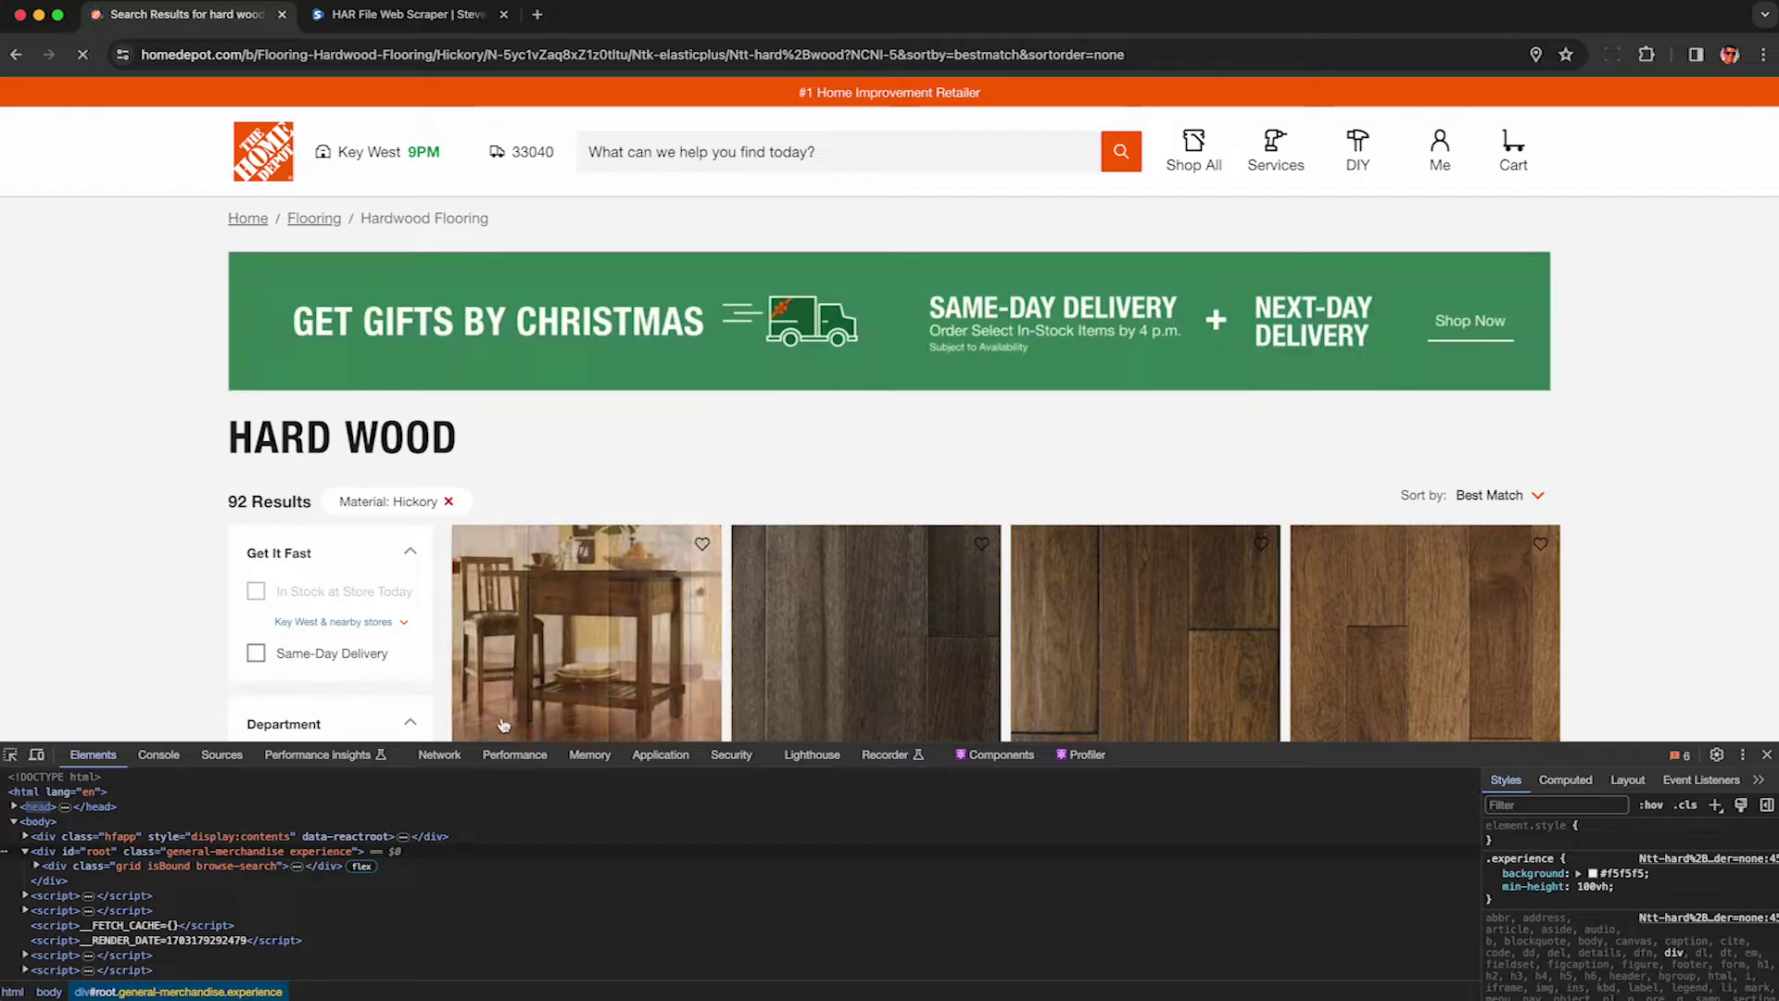
- Show only Fetch/XHR network requests sorted by size, with a taller DevTools panel
{"action": "left_click", "coordinate": [450, 756]}
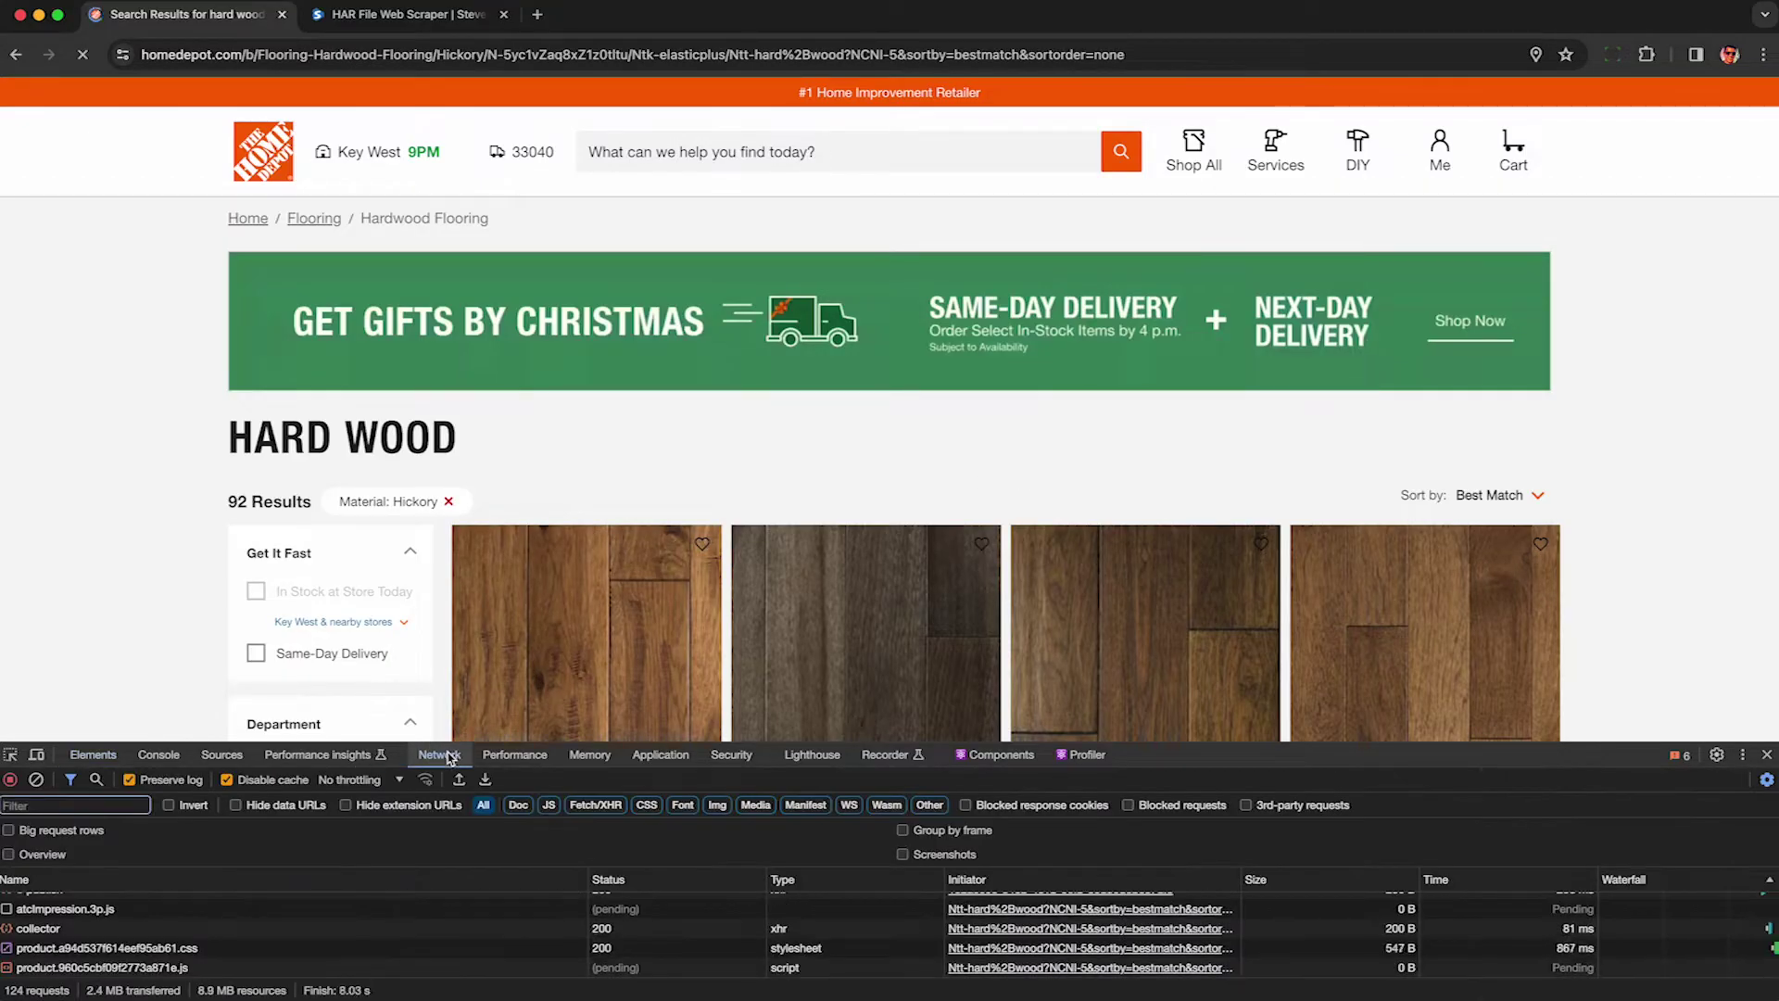
{"action": "left_click", "coordinate": [597, 807]}
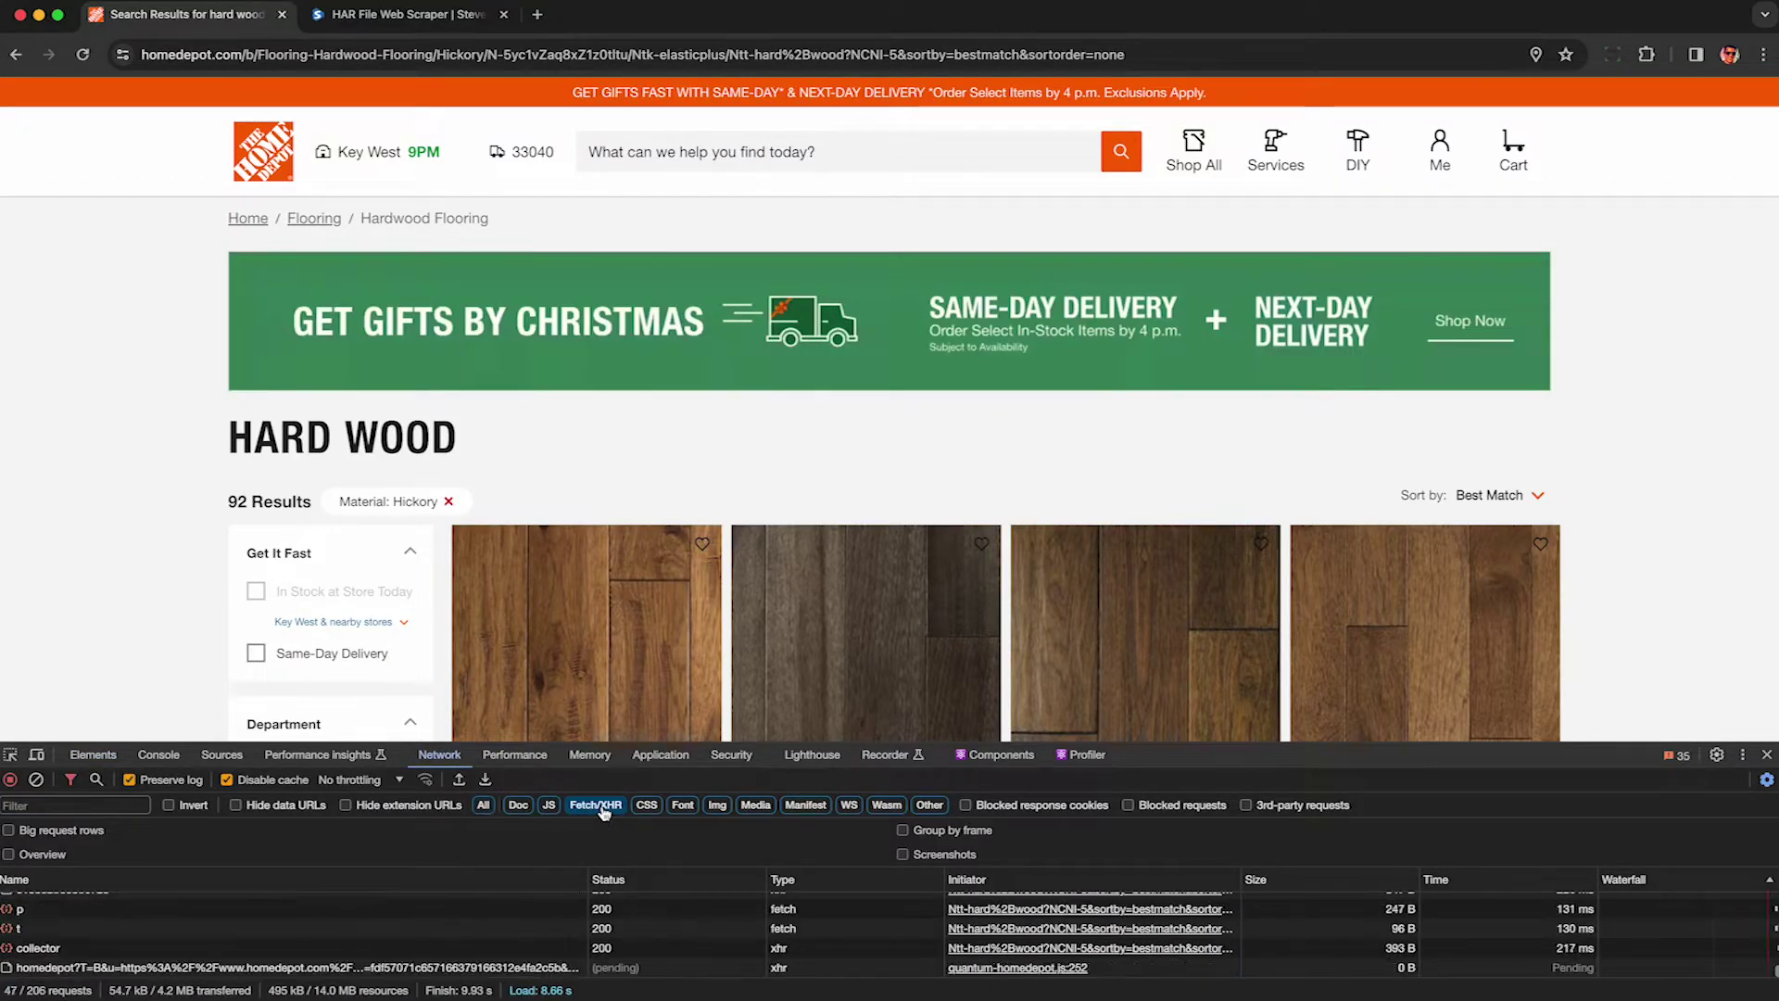
{"action": "left_click", "coordinate": [1335, 879]}
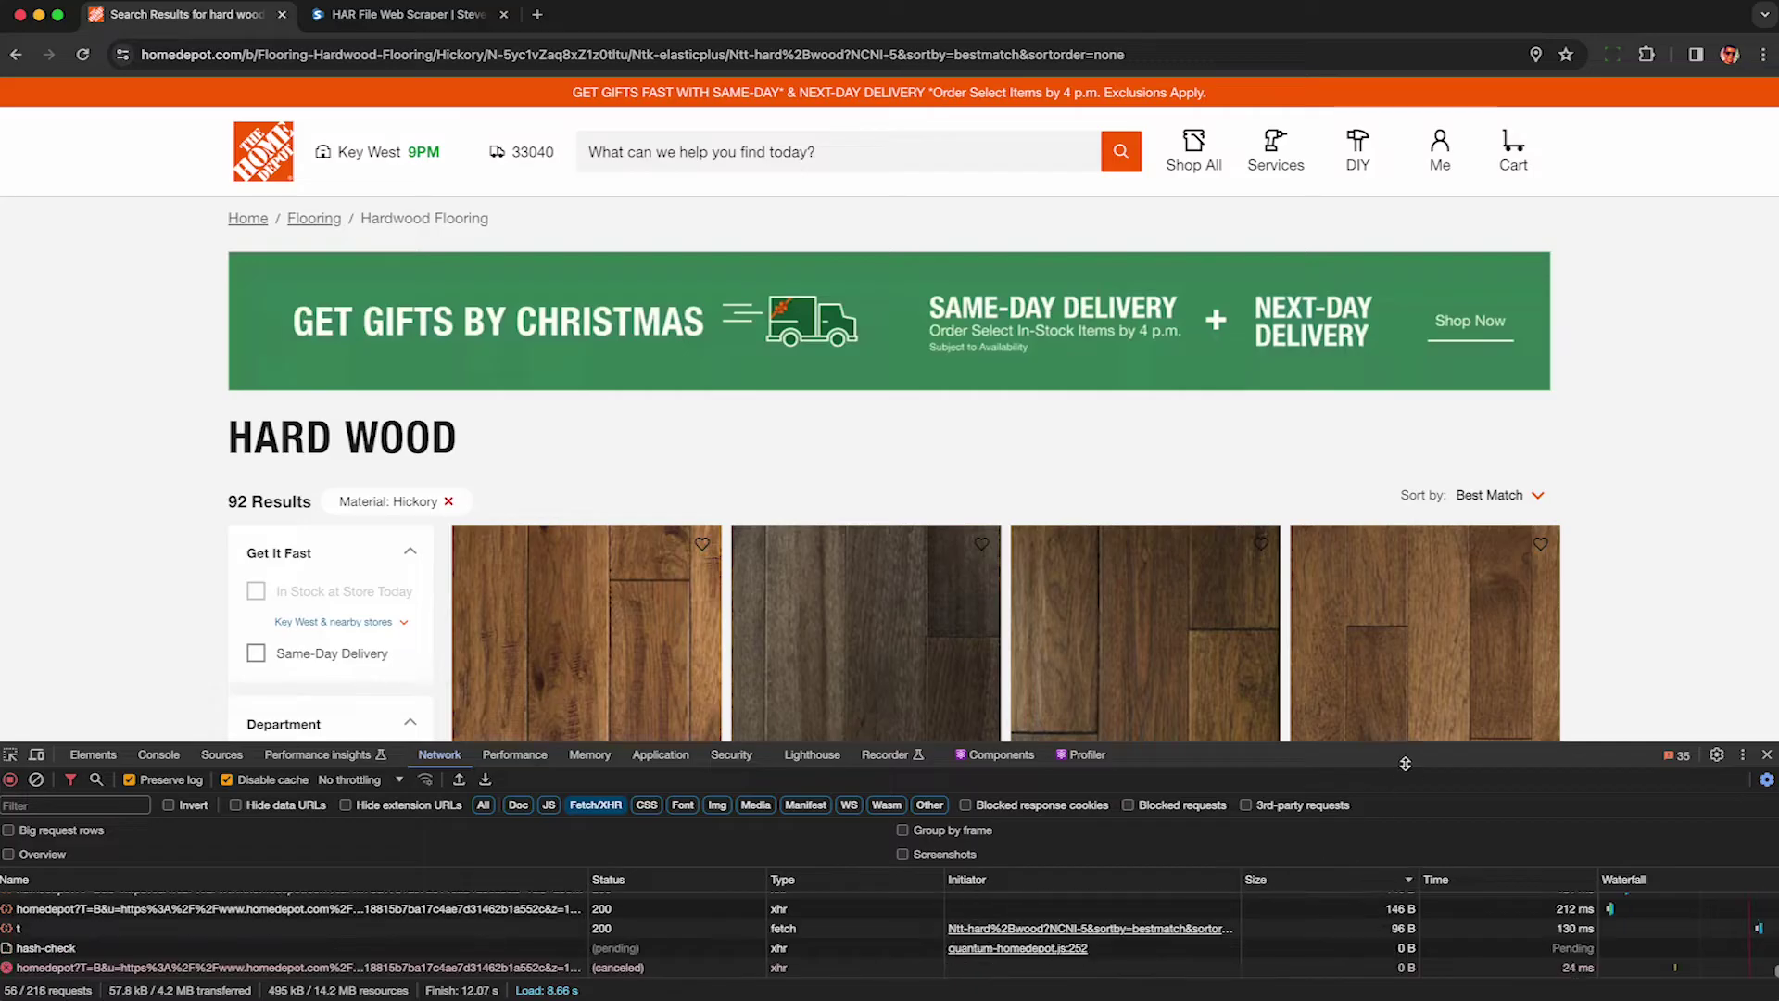
{"action": "left_click_drag", "start_coordinate": [1405, 763], "coordinate": [1405, 636]}
{"action": "mouse_move", "coordinate": [1212, 825]}
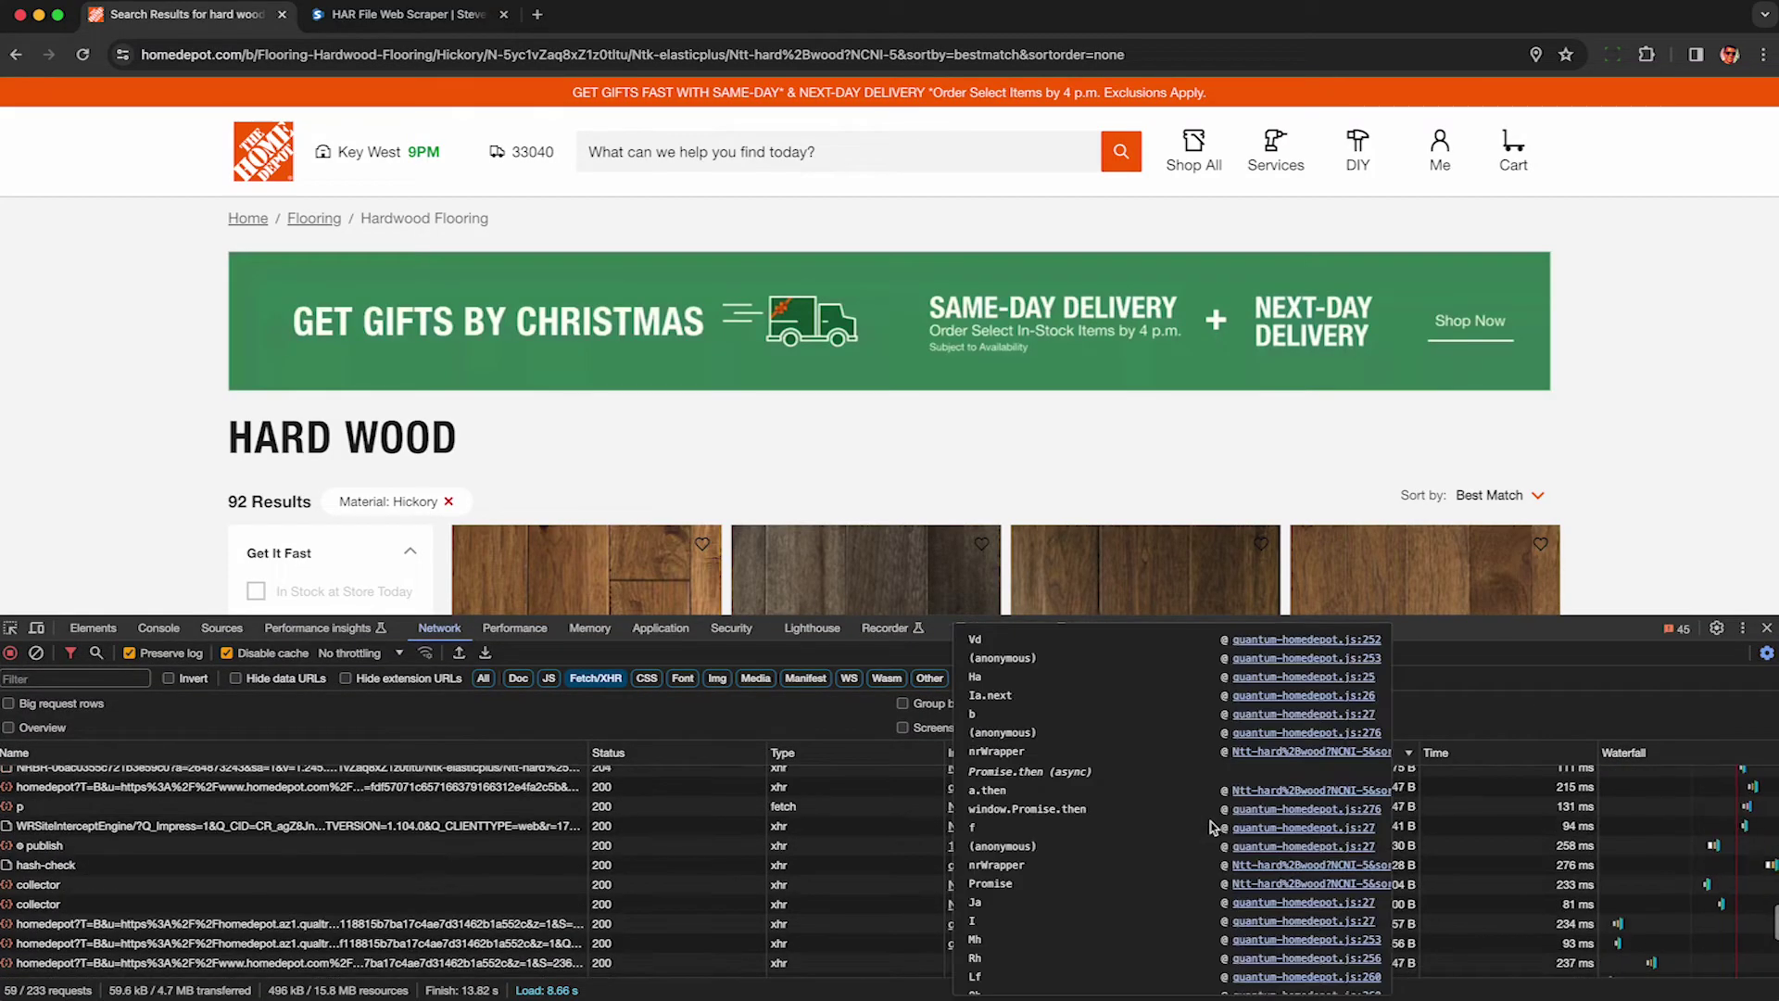
{"action": "scroll", "coordinate": [649, 834], "scroll_direction": "up", "scroll_amount": 10}
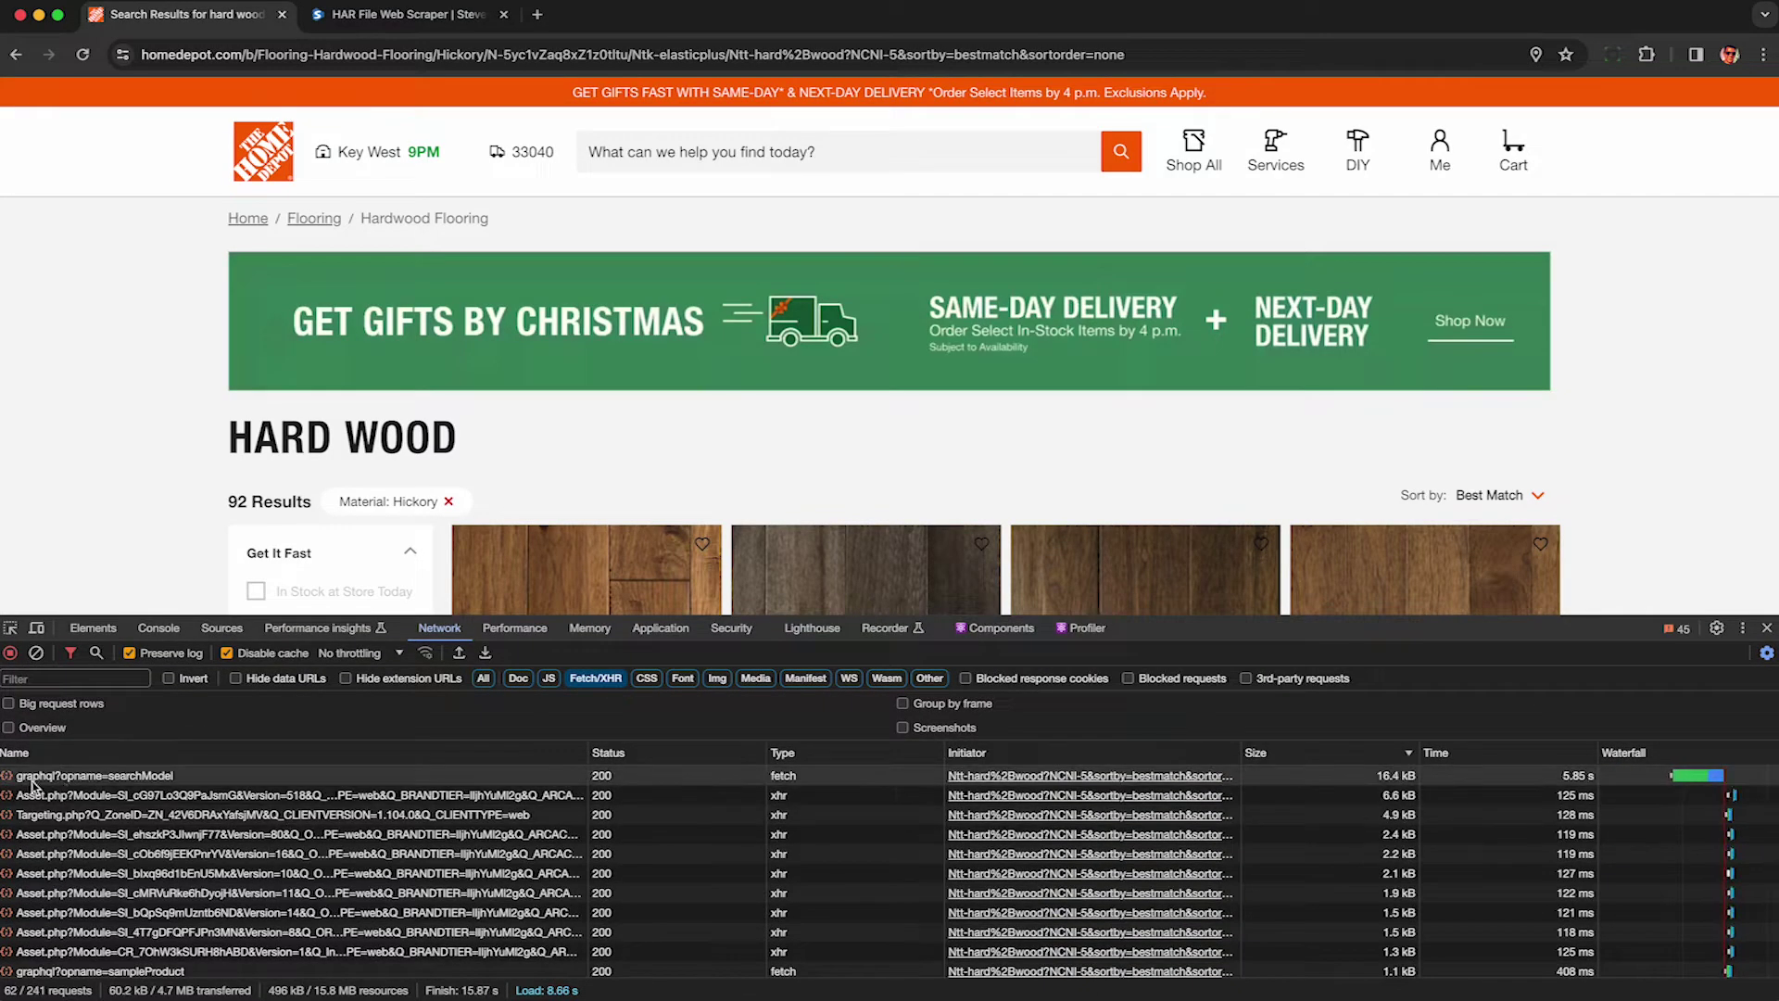
- Preview the searchModel response and expand data > searchModel > products > 0
{"action": "left_click", "coordinate": [56, 777]}
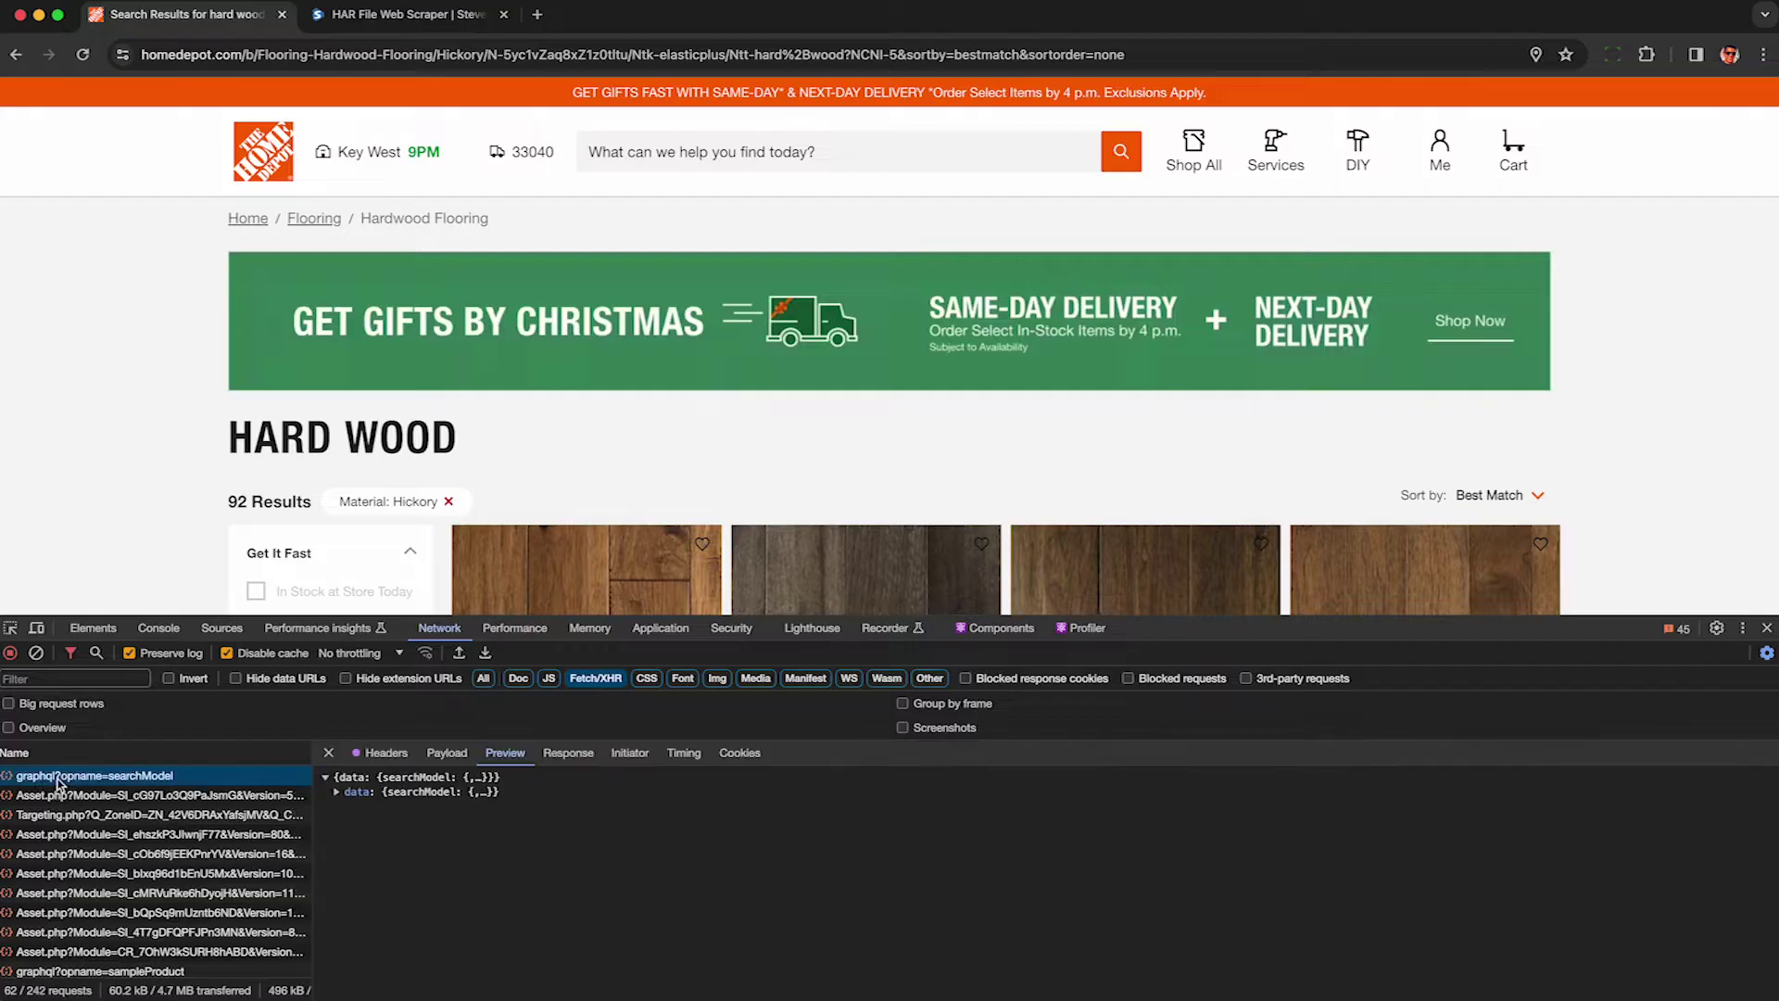
{"action": "left_click", "coordinate": [336, 792]}
{"action": "scroll", "coordinate": [547, 573], "scroll_direction": "down", "scroll_amount": 5}
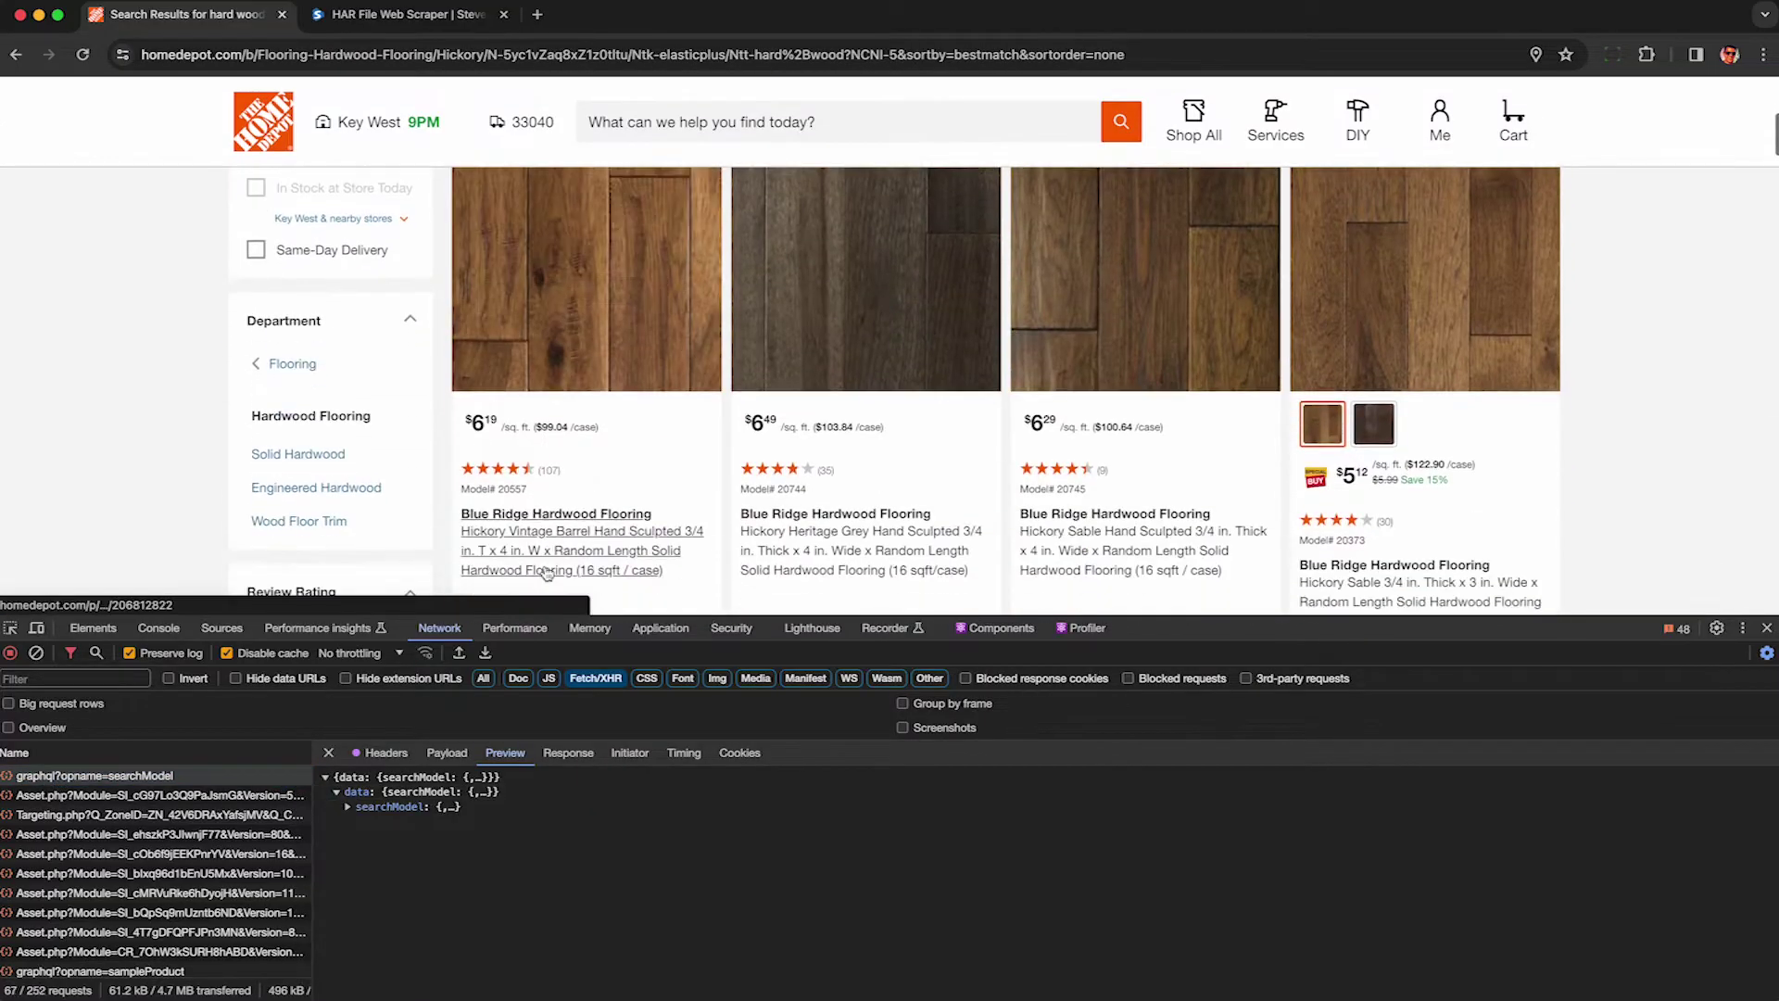
{"action": "scroll", "coordinate": [547, 573], "scroll_direction": "down", "scroll_amount": 1}
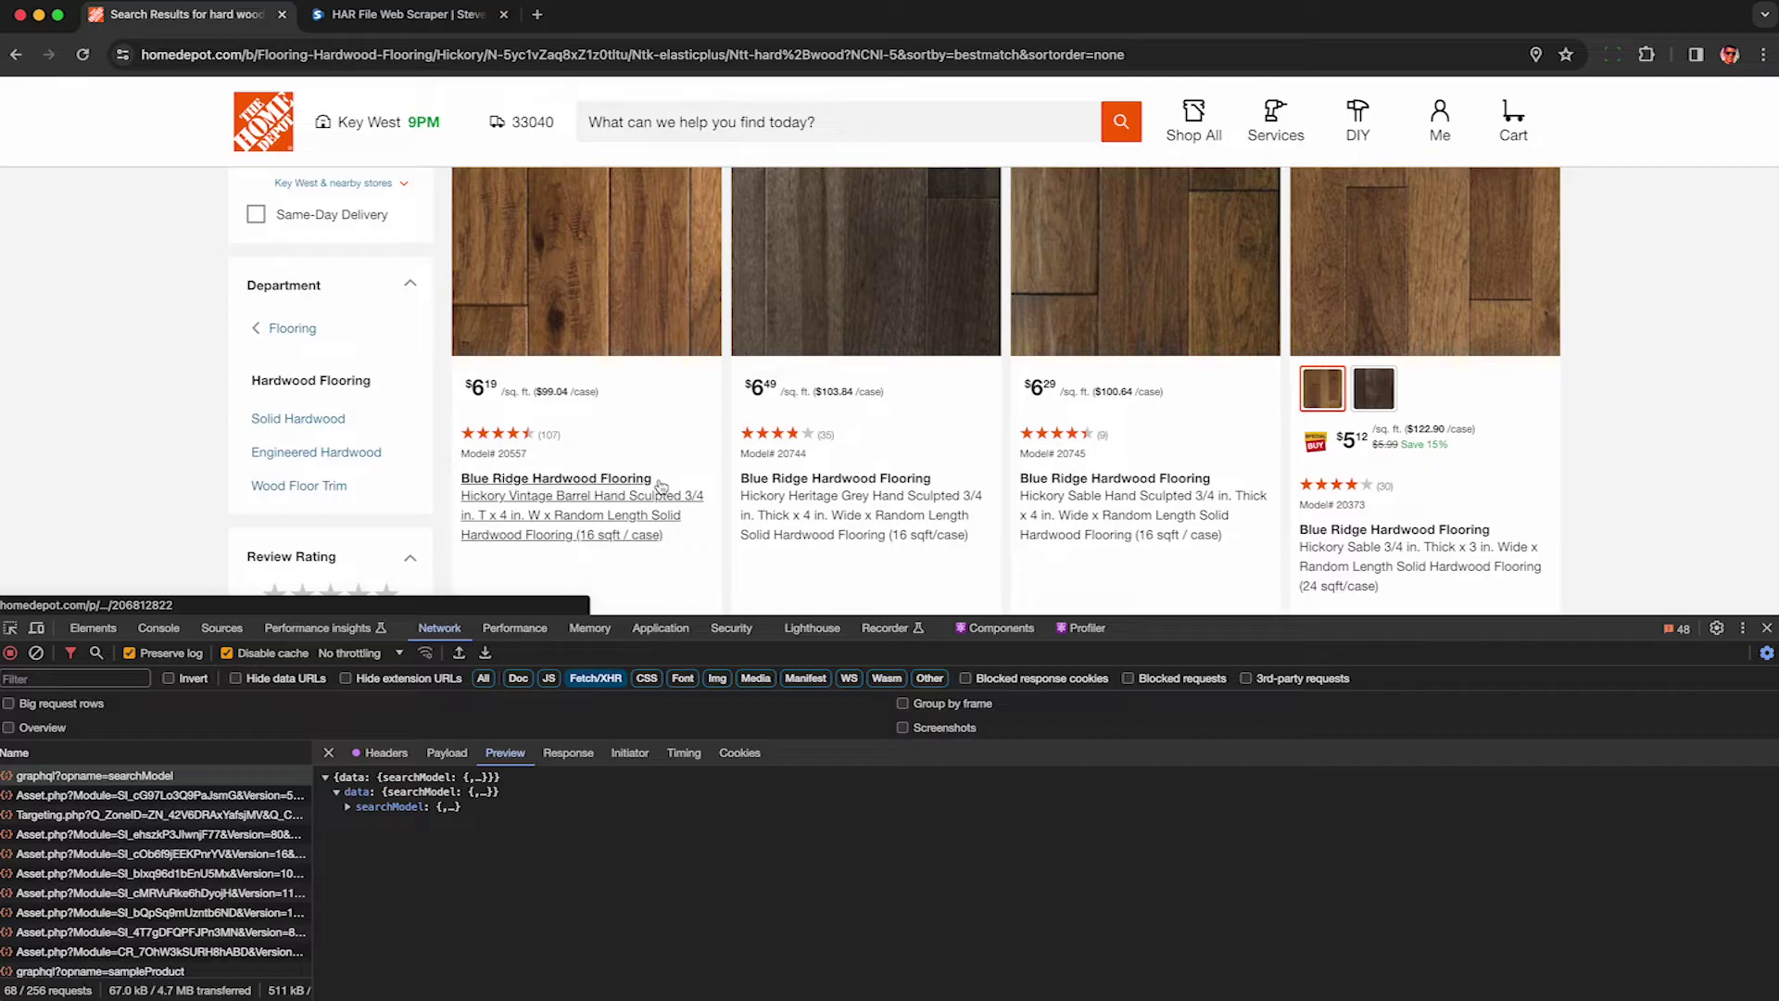
{"action": "left_click", "coordinate": [348, 808]}
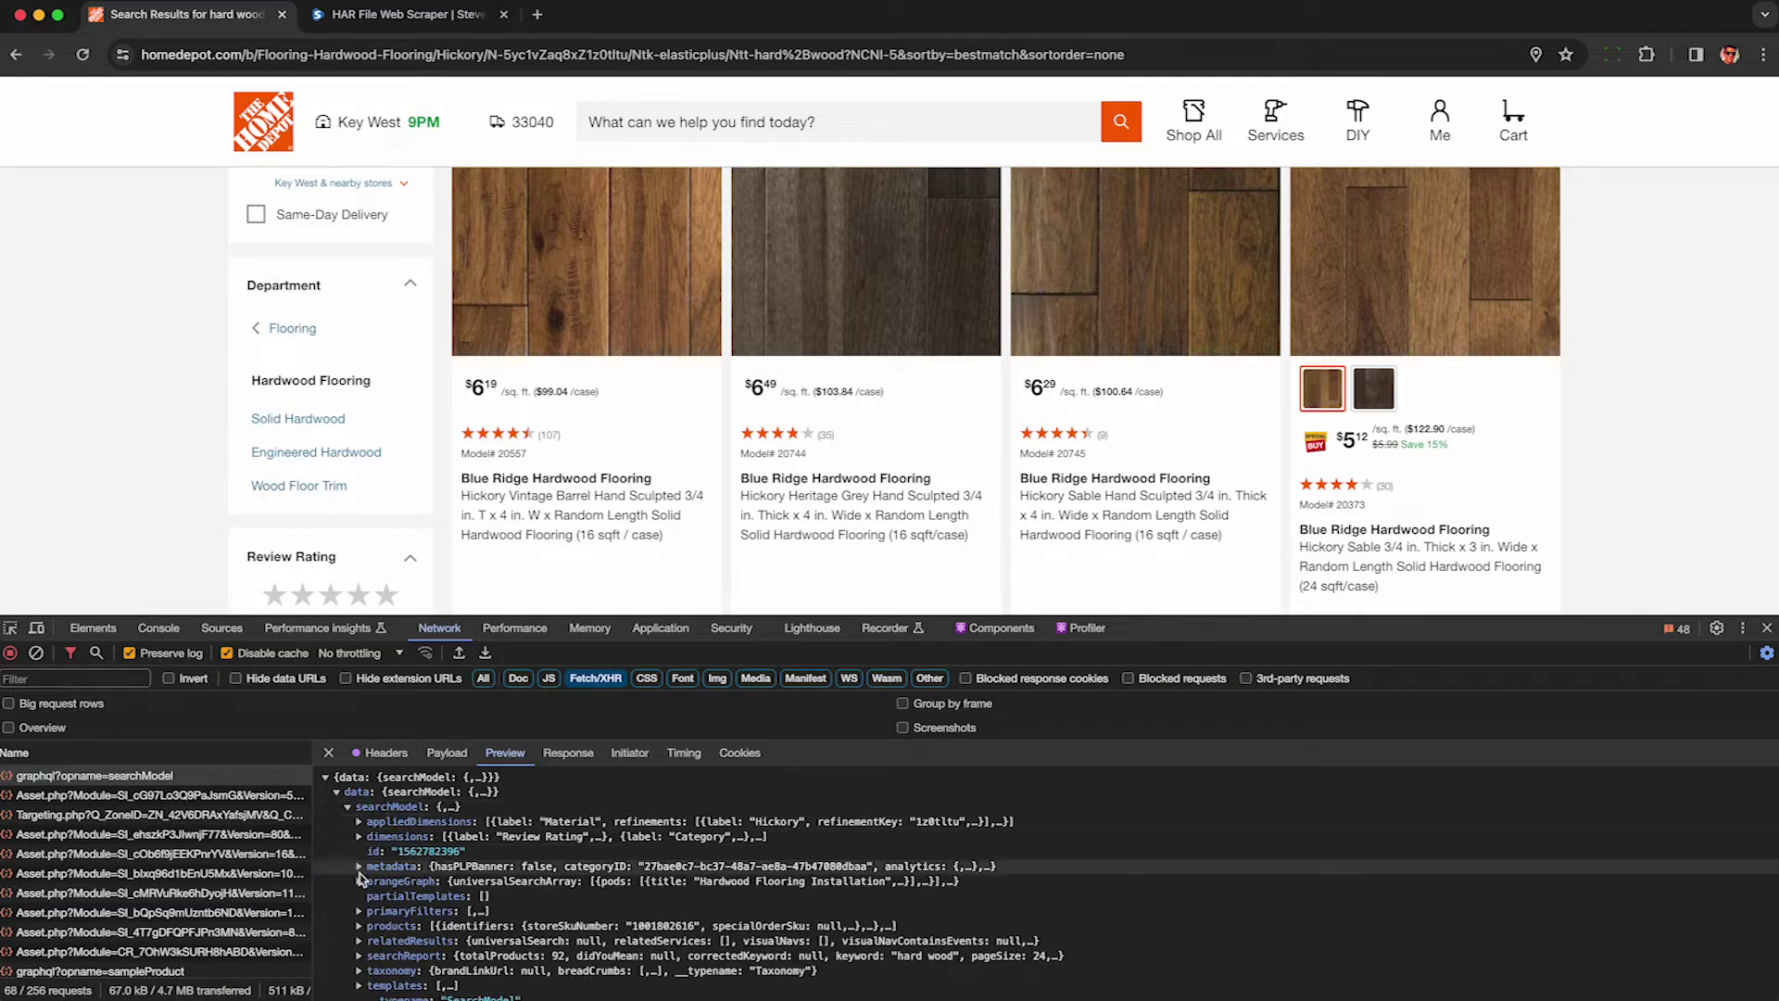
{"action": "left_click", "coordinate": [359, 926]}
{"action": "scroll", "coordinate": [416, 826], "scroll_direction": "down", "scroll_amount": 3}
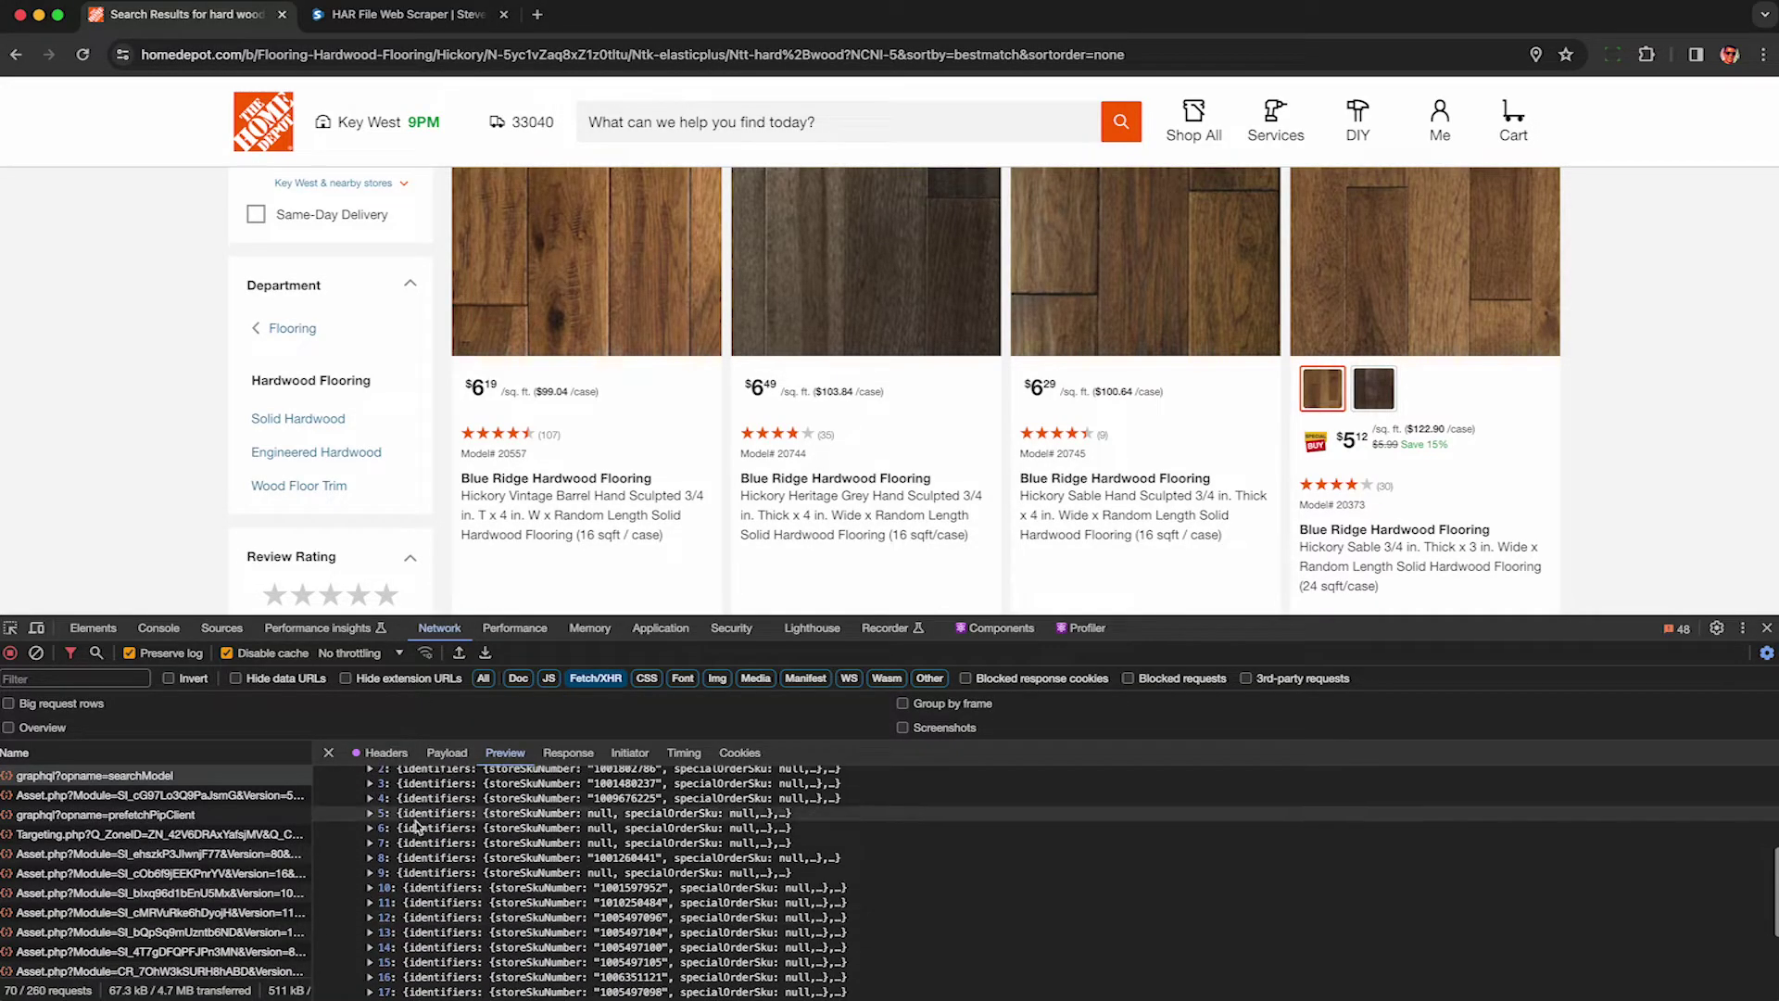
{"action": "scroll", "coordinate": [417, 826], "scroll_direction": "up", "scroll_amount": 3}
{"action": "left_click", "coordinate": [371, 813]}
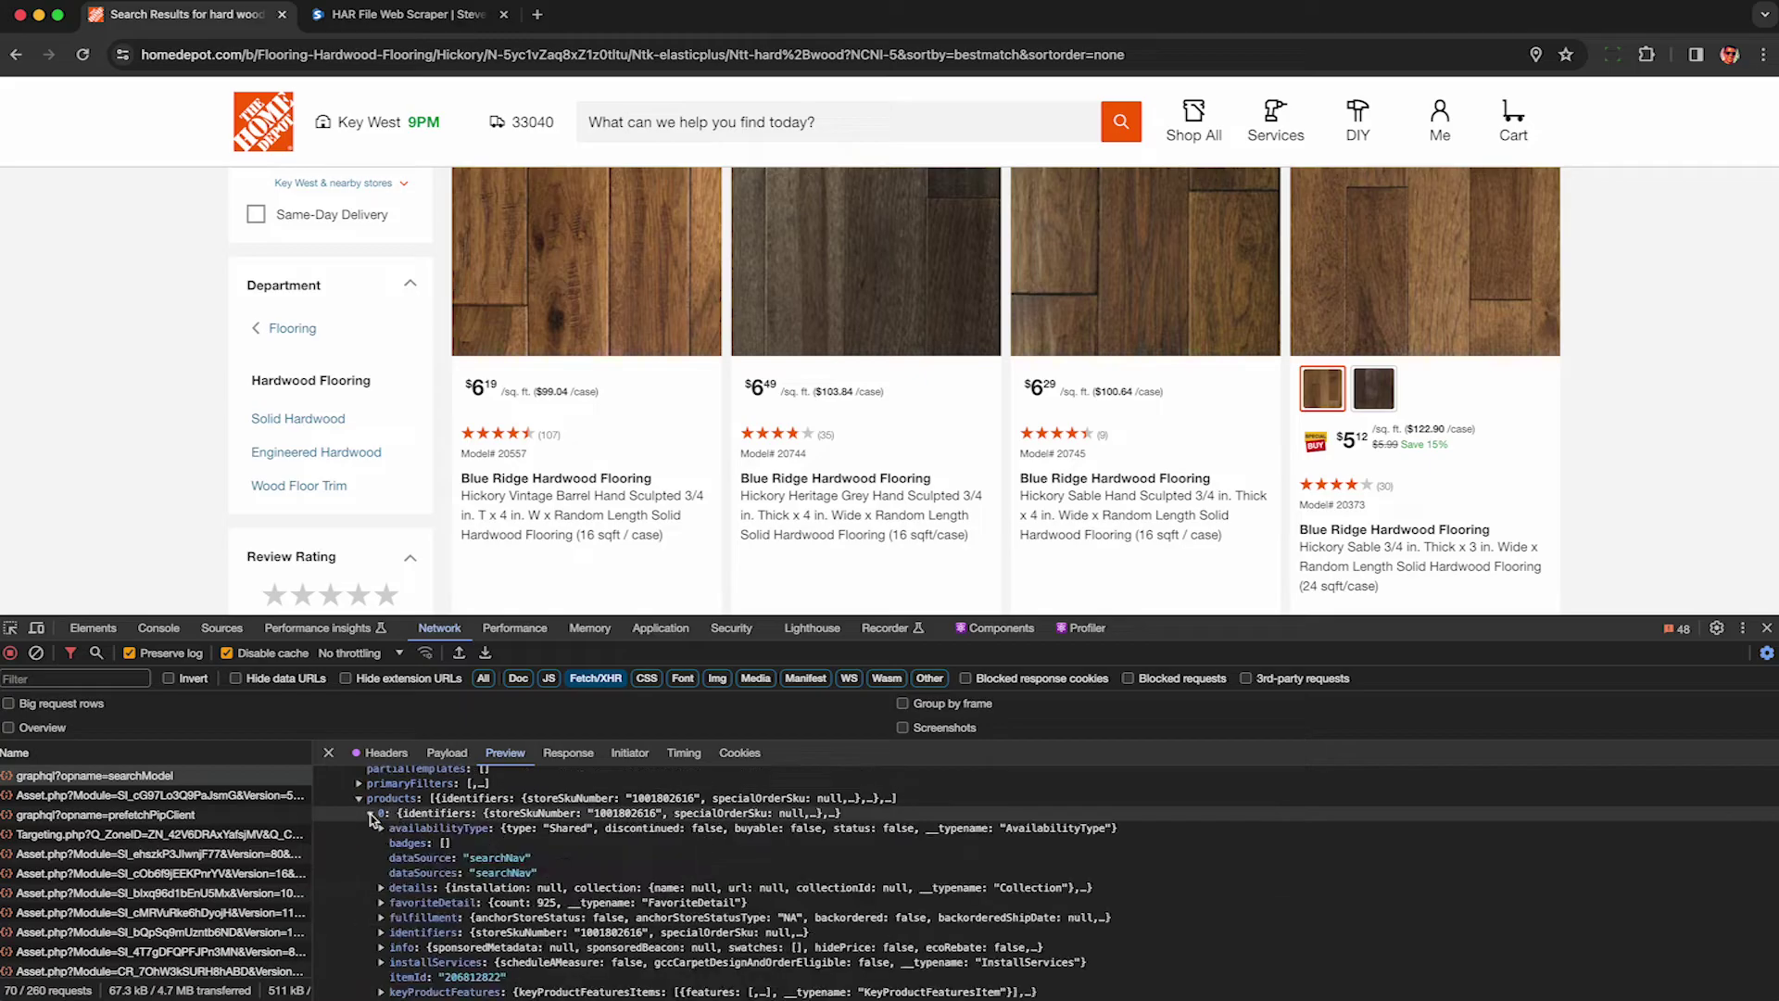
{"action": "scroll", "coordinate": [380, 853], "scroll_direction": "down", "scroll_amount": 1}
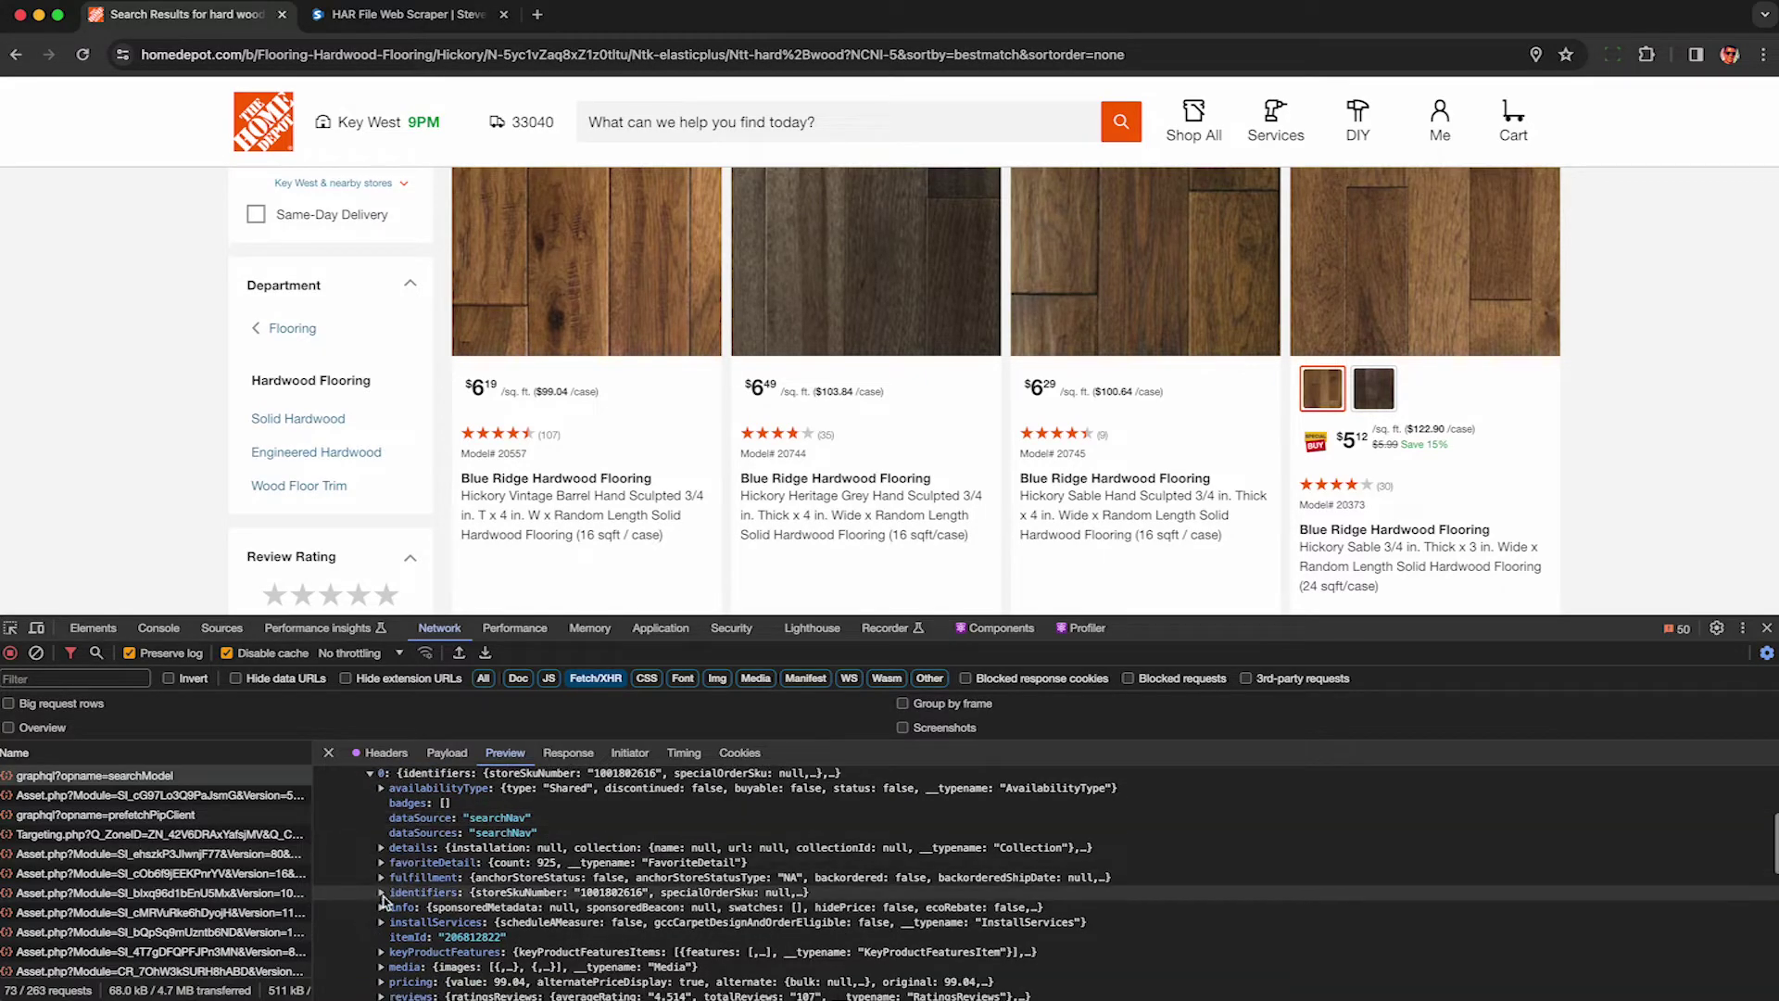
{"action": "left_click", "coordinate": [380, 892]}
{"action": "scroll", "coordinate": [381, 899], "scroll_direction": "down", "scroll_amount": 2}
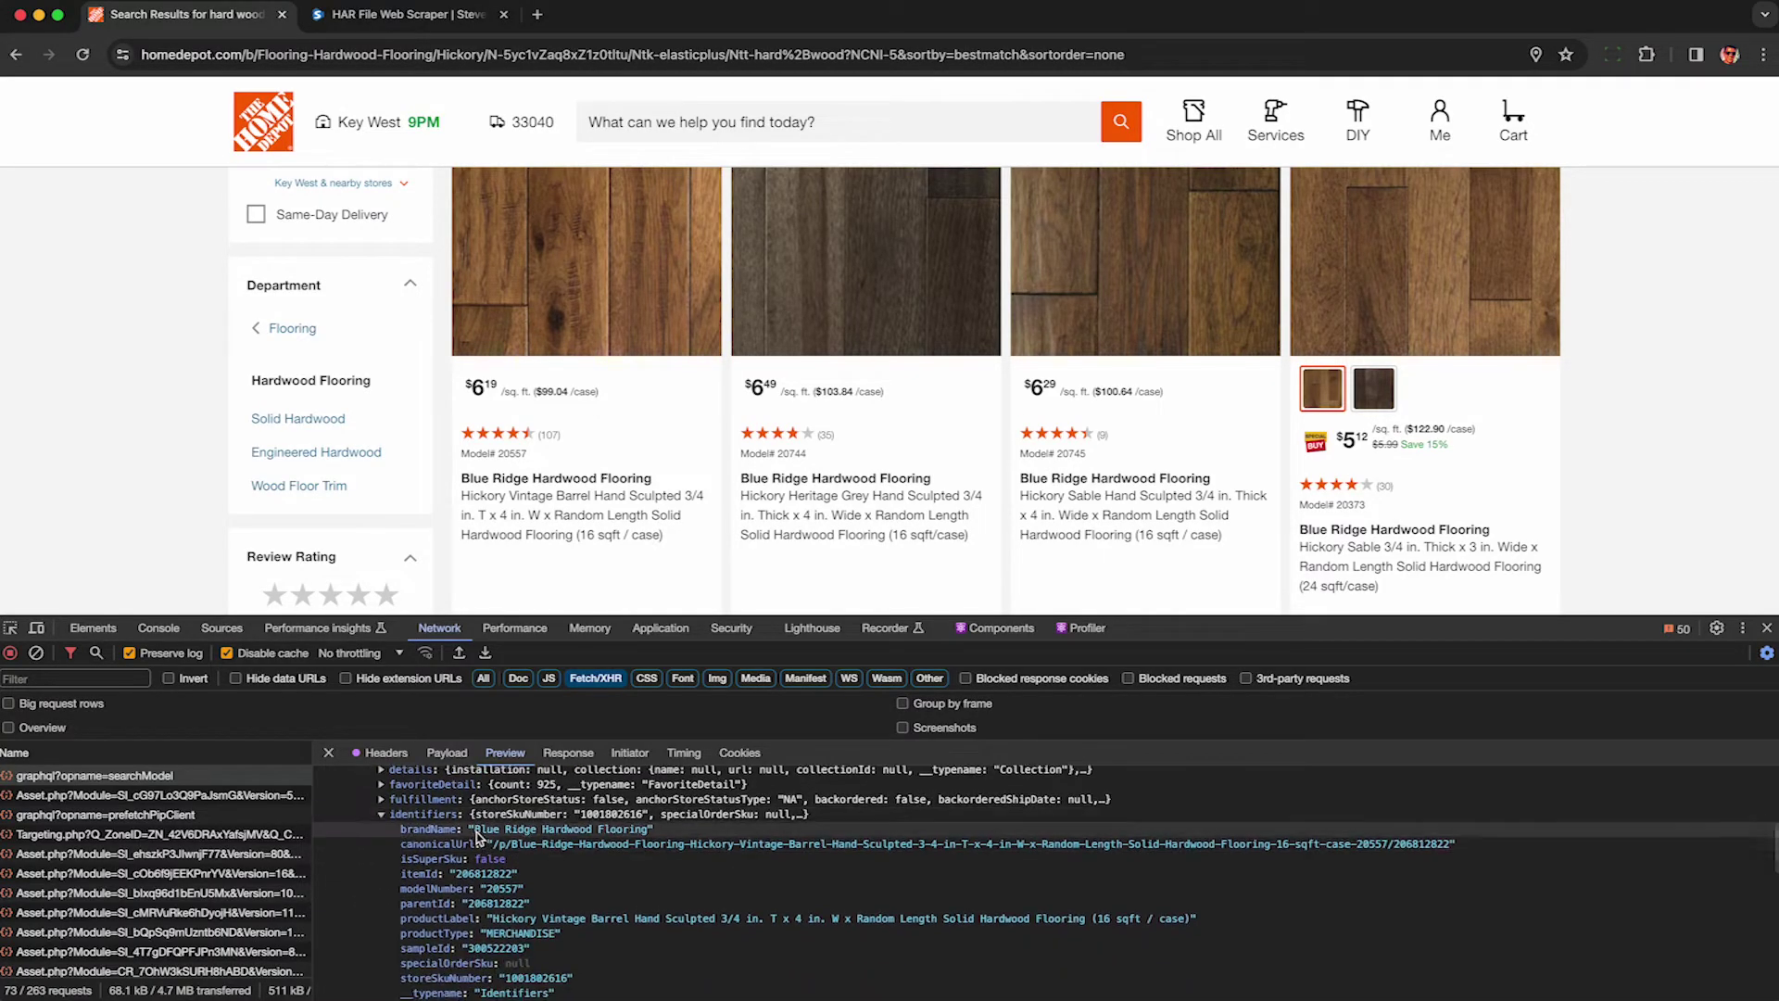
{"action": "left_click", "coordinate": [491, 832]}
{"action": "left_click", "coordinate": [544, 836]}
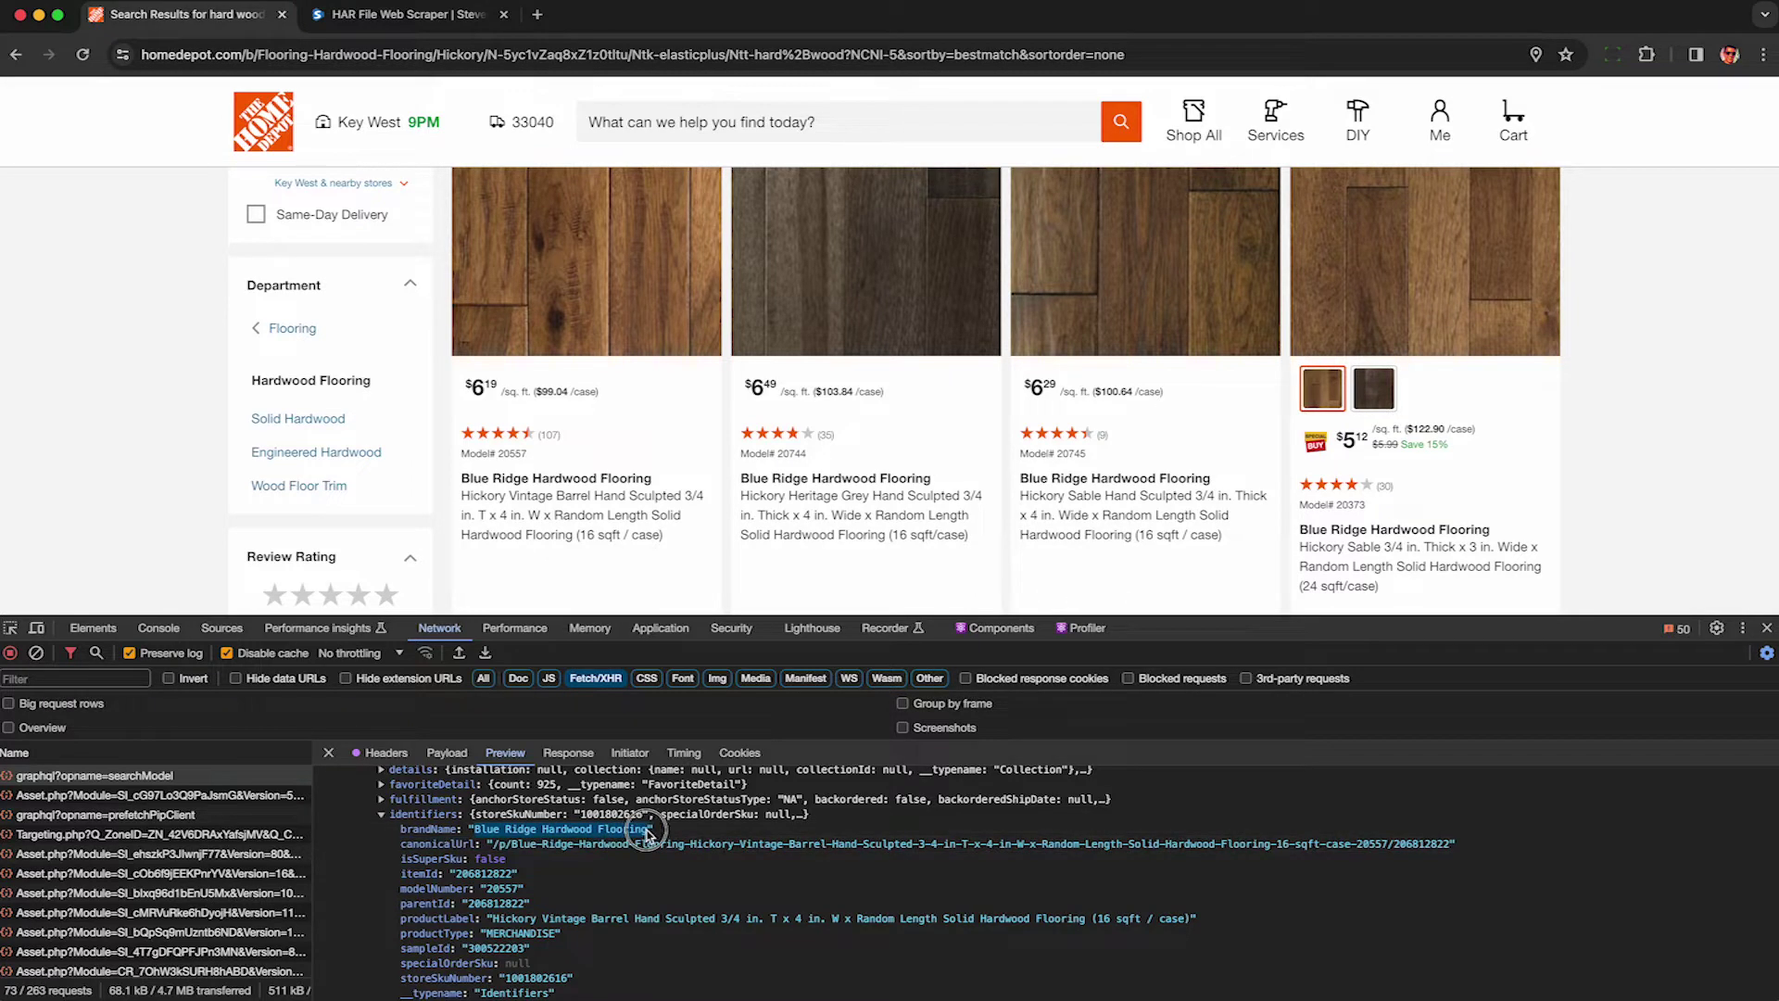
{"action": "left_click", "coordinate": [645, 838]}
{"action": "left_click", "coordinate": [501, 846]}
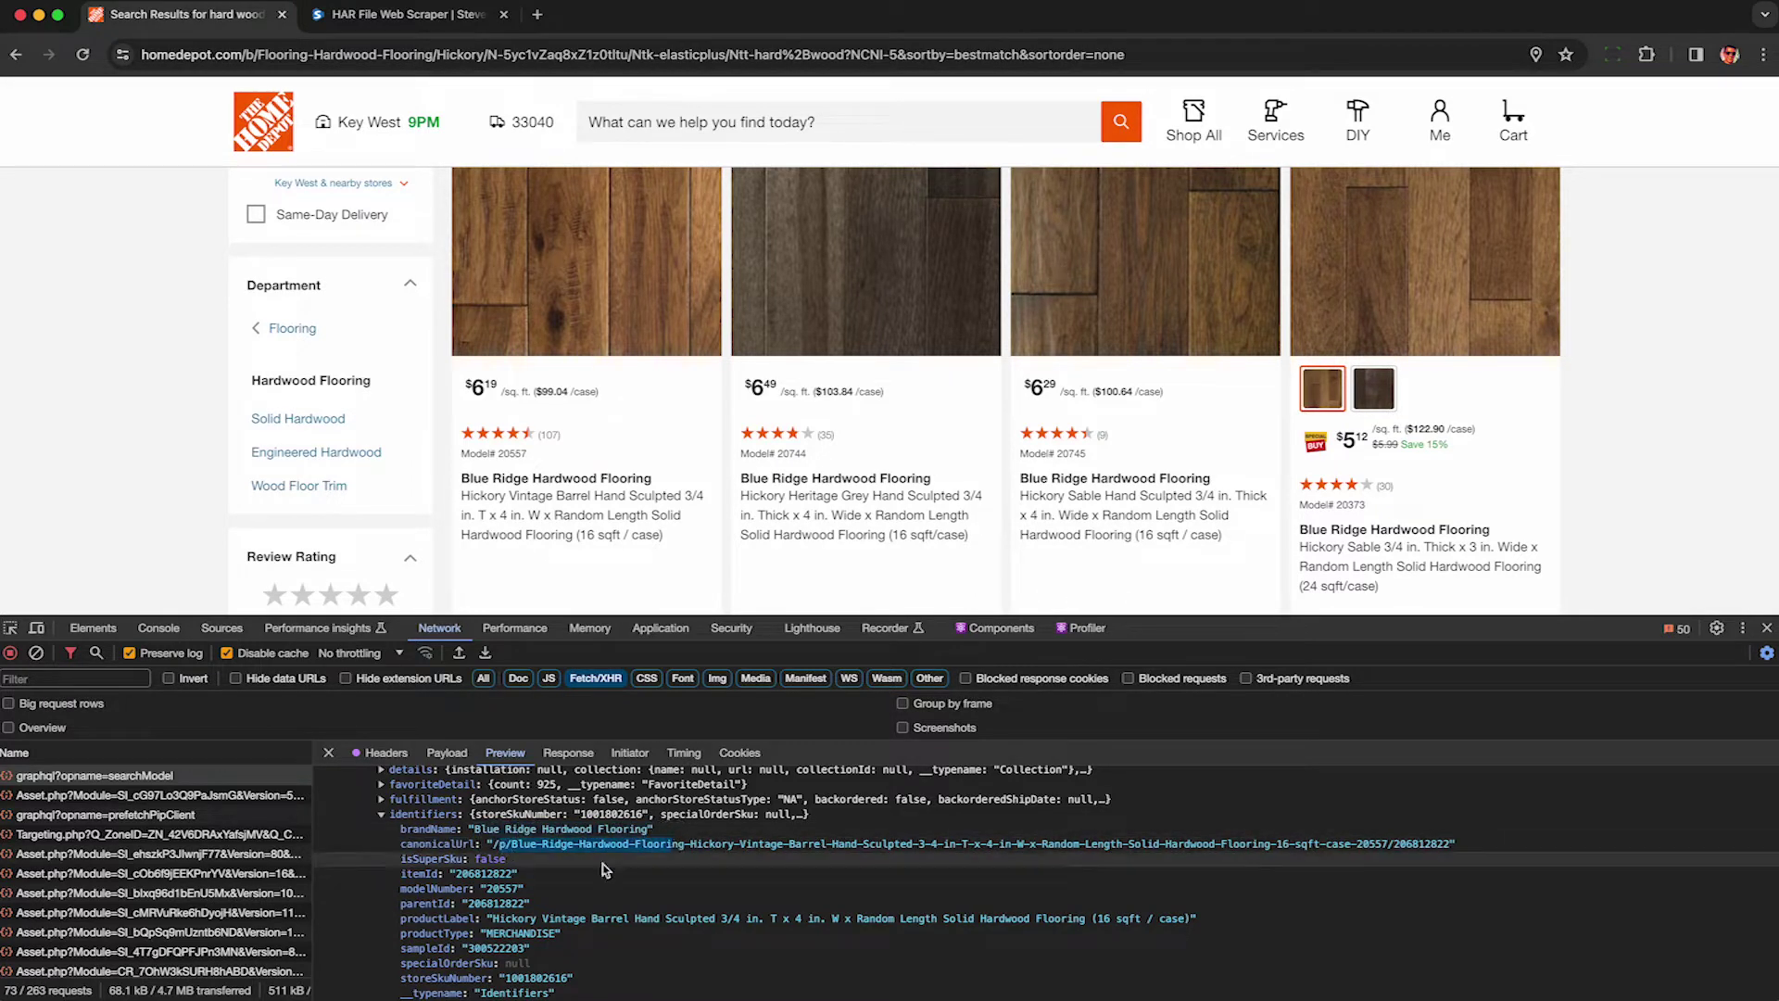
{"action": "double_click", "coordinate": [480, 874]}
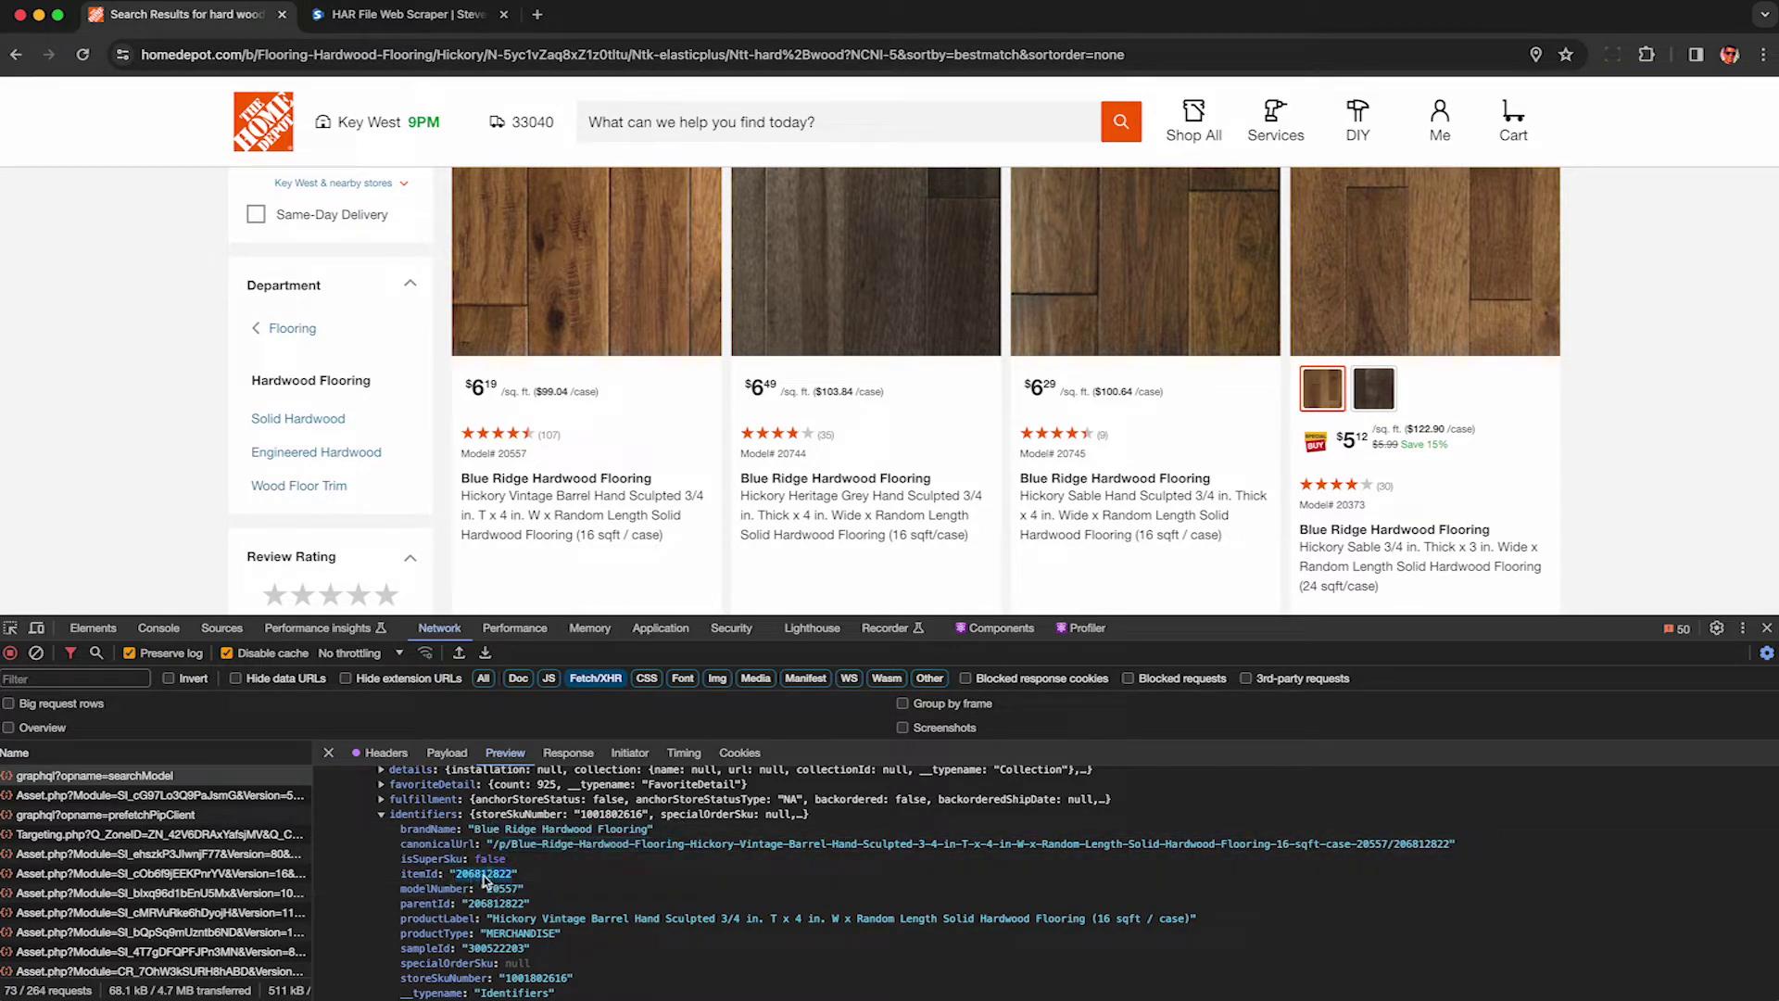
{"action": "double_click", "coordinate": [516, 919]}
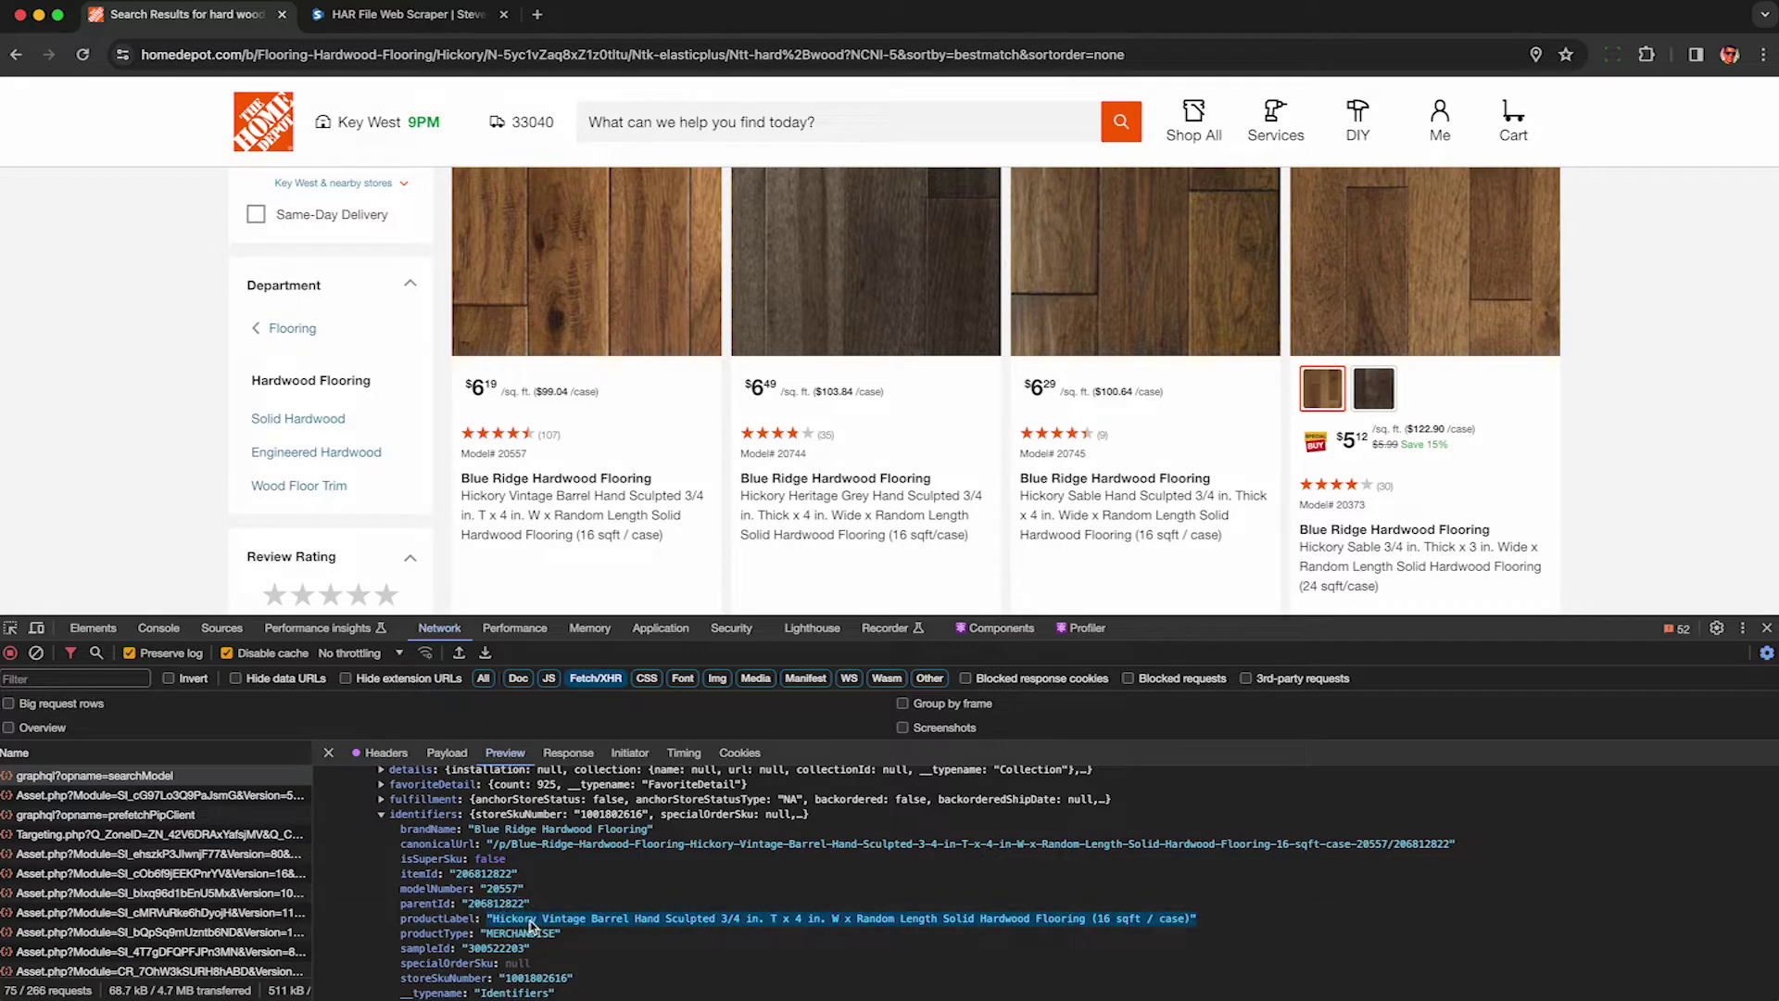
{"action": "scroll", "coordinate": [531, 926], "scroll_direction": "down", "scroll_amount": 1}
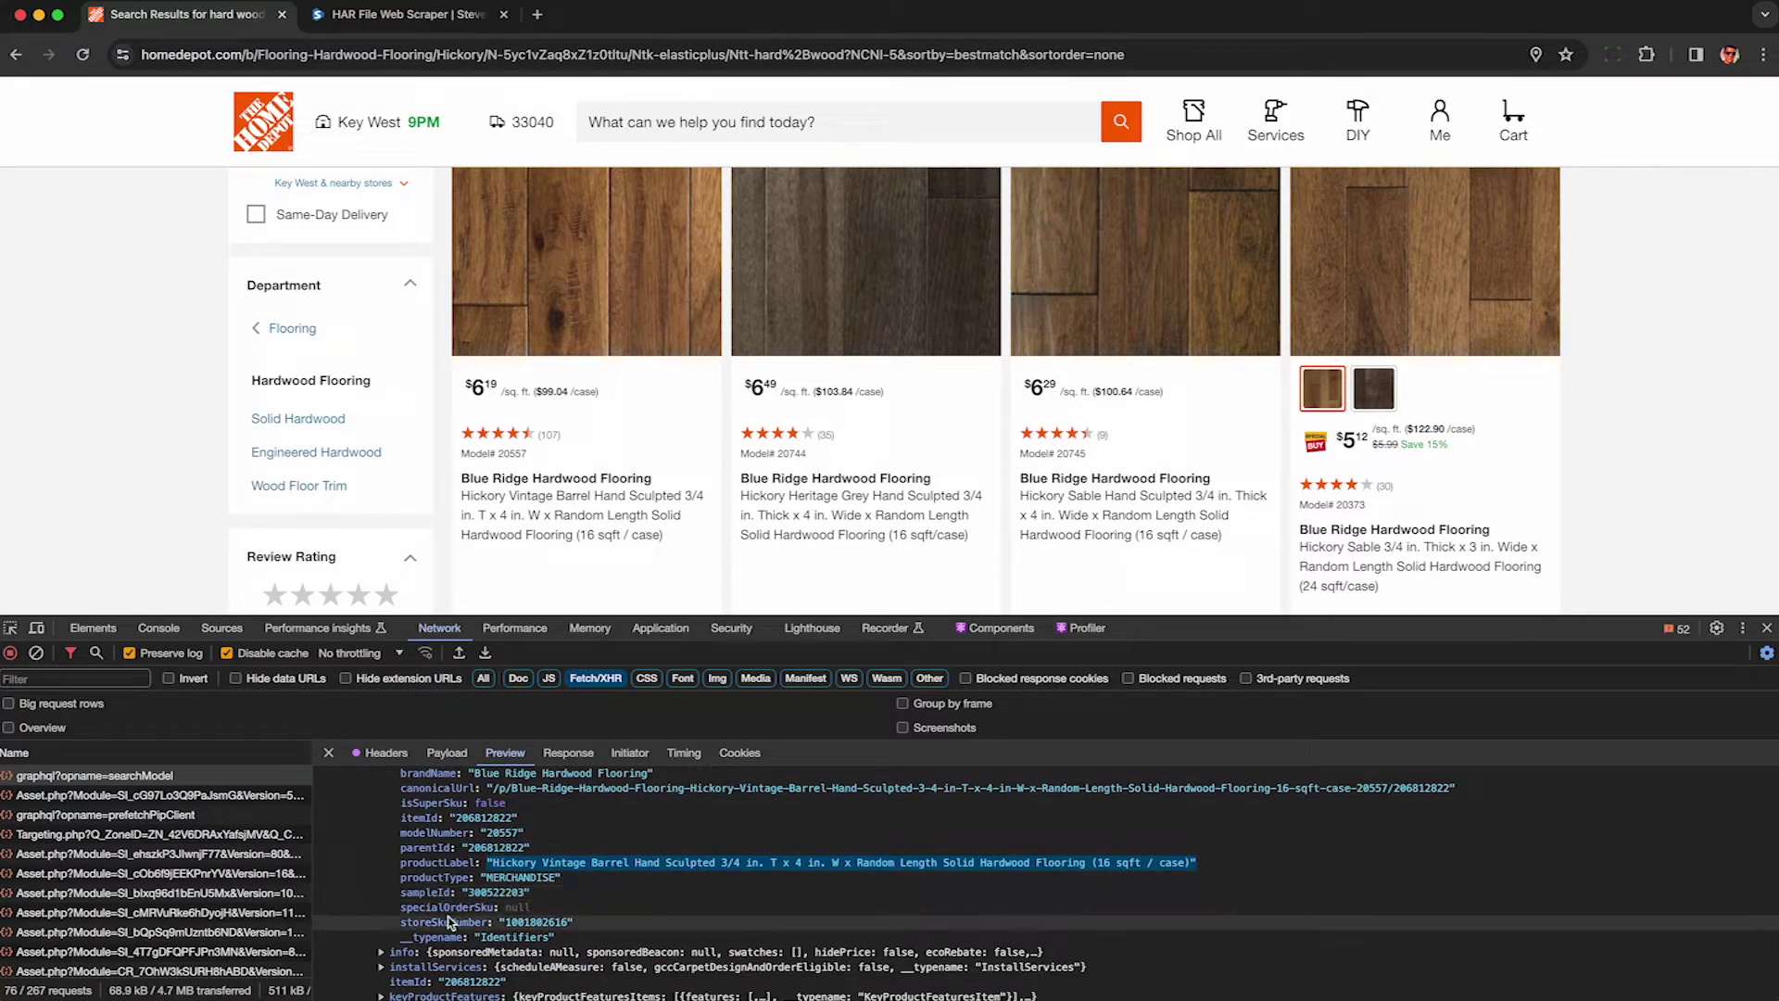
{"action": "double_click", "coordinate": [530, 922]}
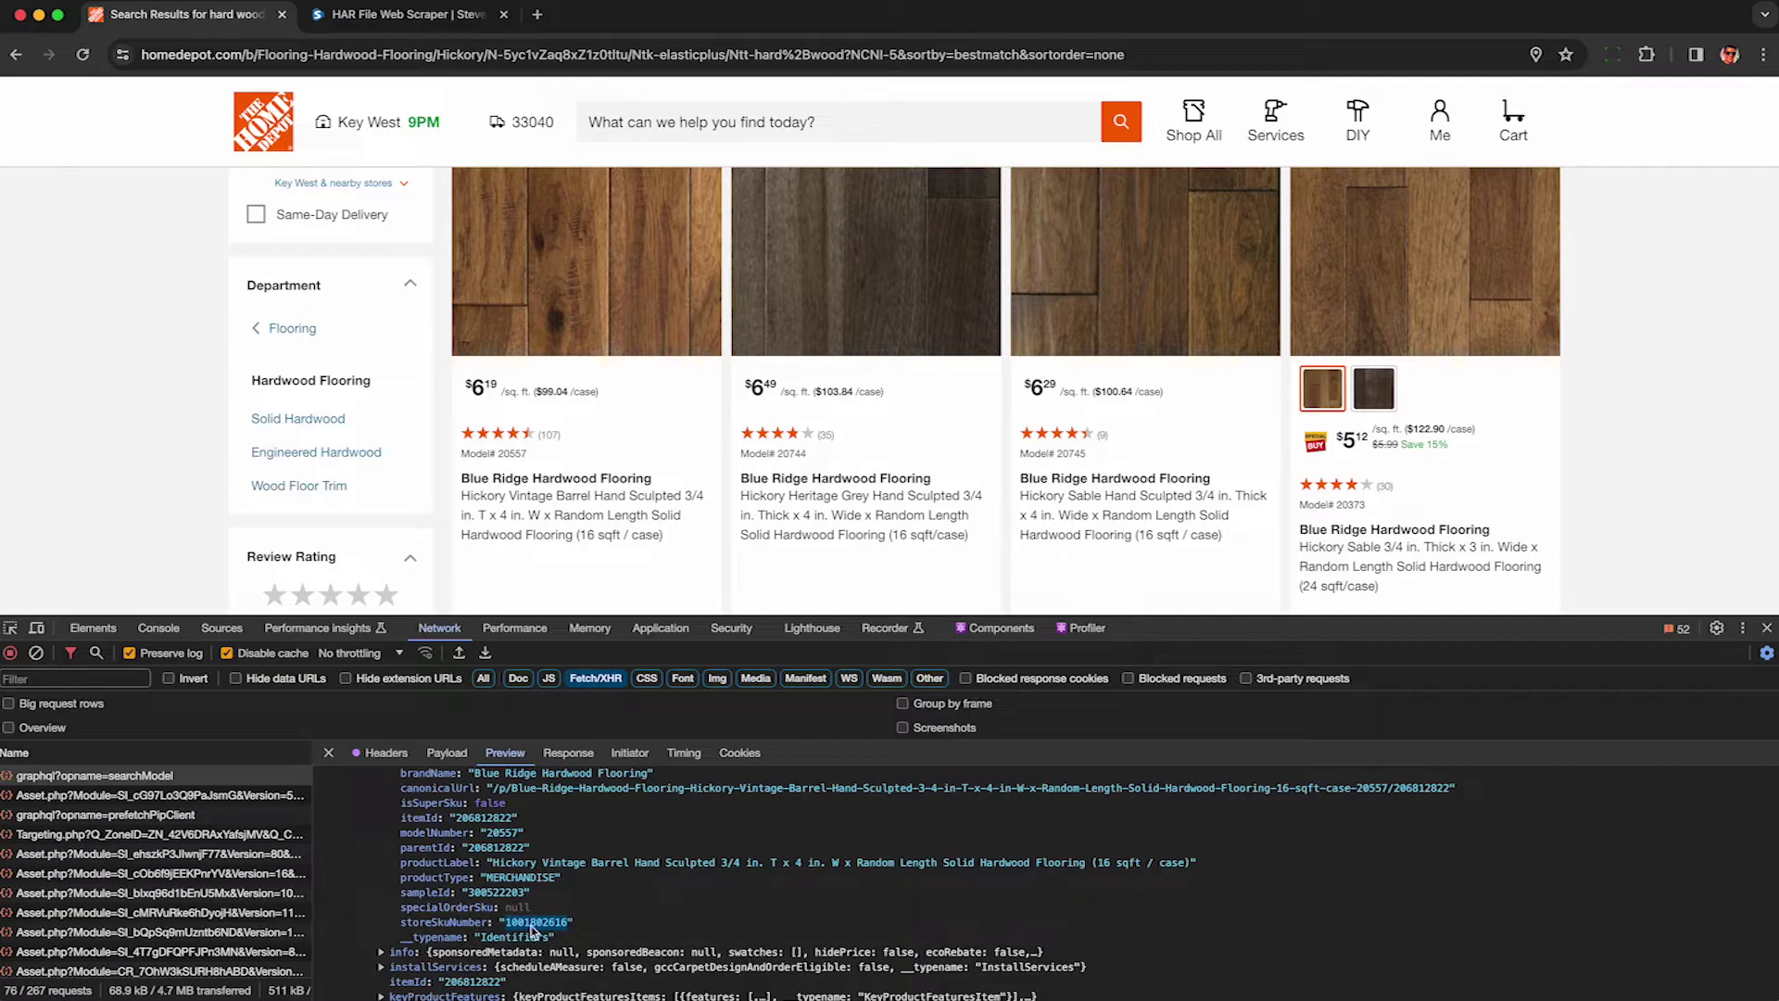
- Expand the first product's info, categoryHierarchy and pricing objects
{"action": "scroll", "coordinate": [531, 930], "scroll_direction": "down", "scroll_amount": 1}
{"action": "left_click", "coordinate": [382, 888]}
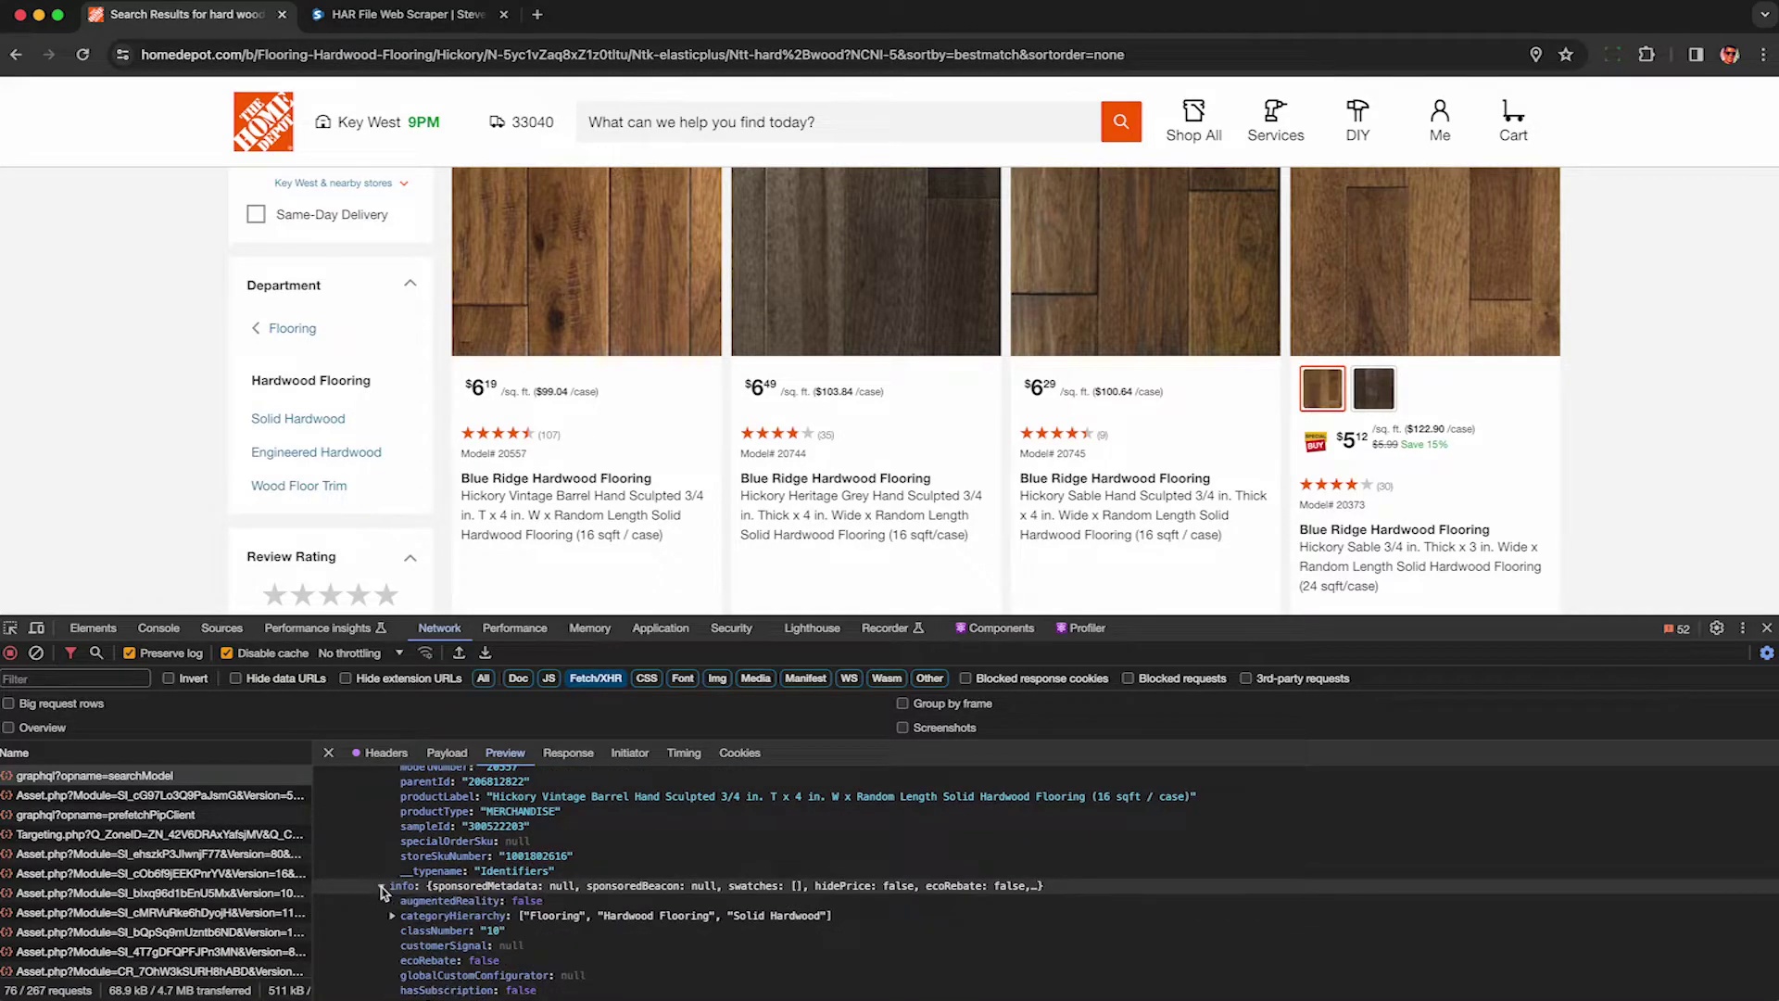
{"action": "scroll", "coordinate": [382, 893], "scroll_direction": "down", "scroll_amount": 1}
{"action": "scroll", "coordinate": [382, 893], "scroll_direction": "down", "scroll_amount": 1}
{"action": "left_click", "coordinate": [392, 822]}
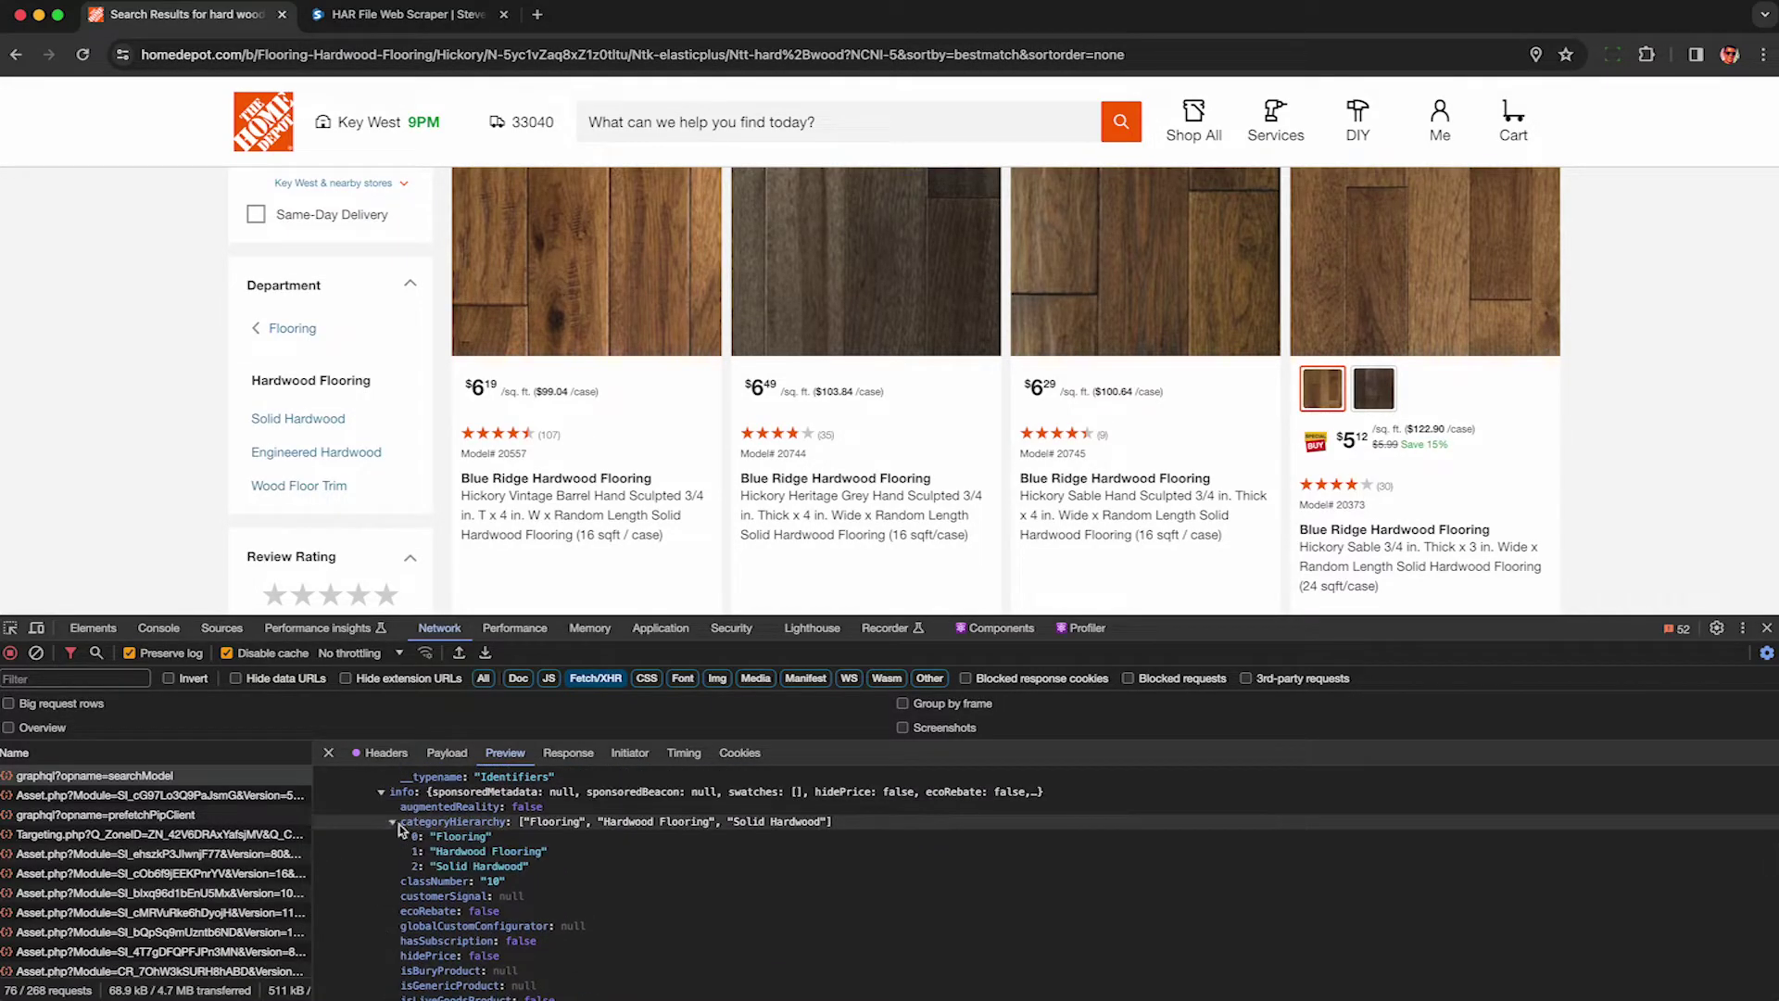
{"action": "scroll", "coordinate": [455, 876], "scroll_direction": "down", "scroll_amount": 6}
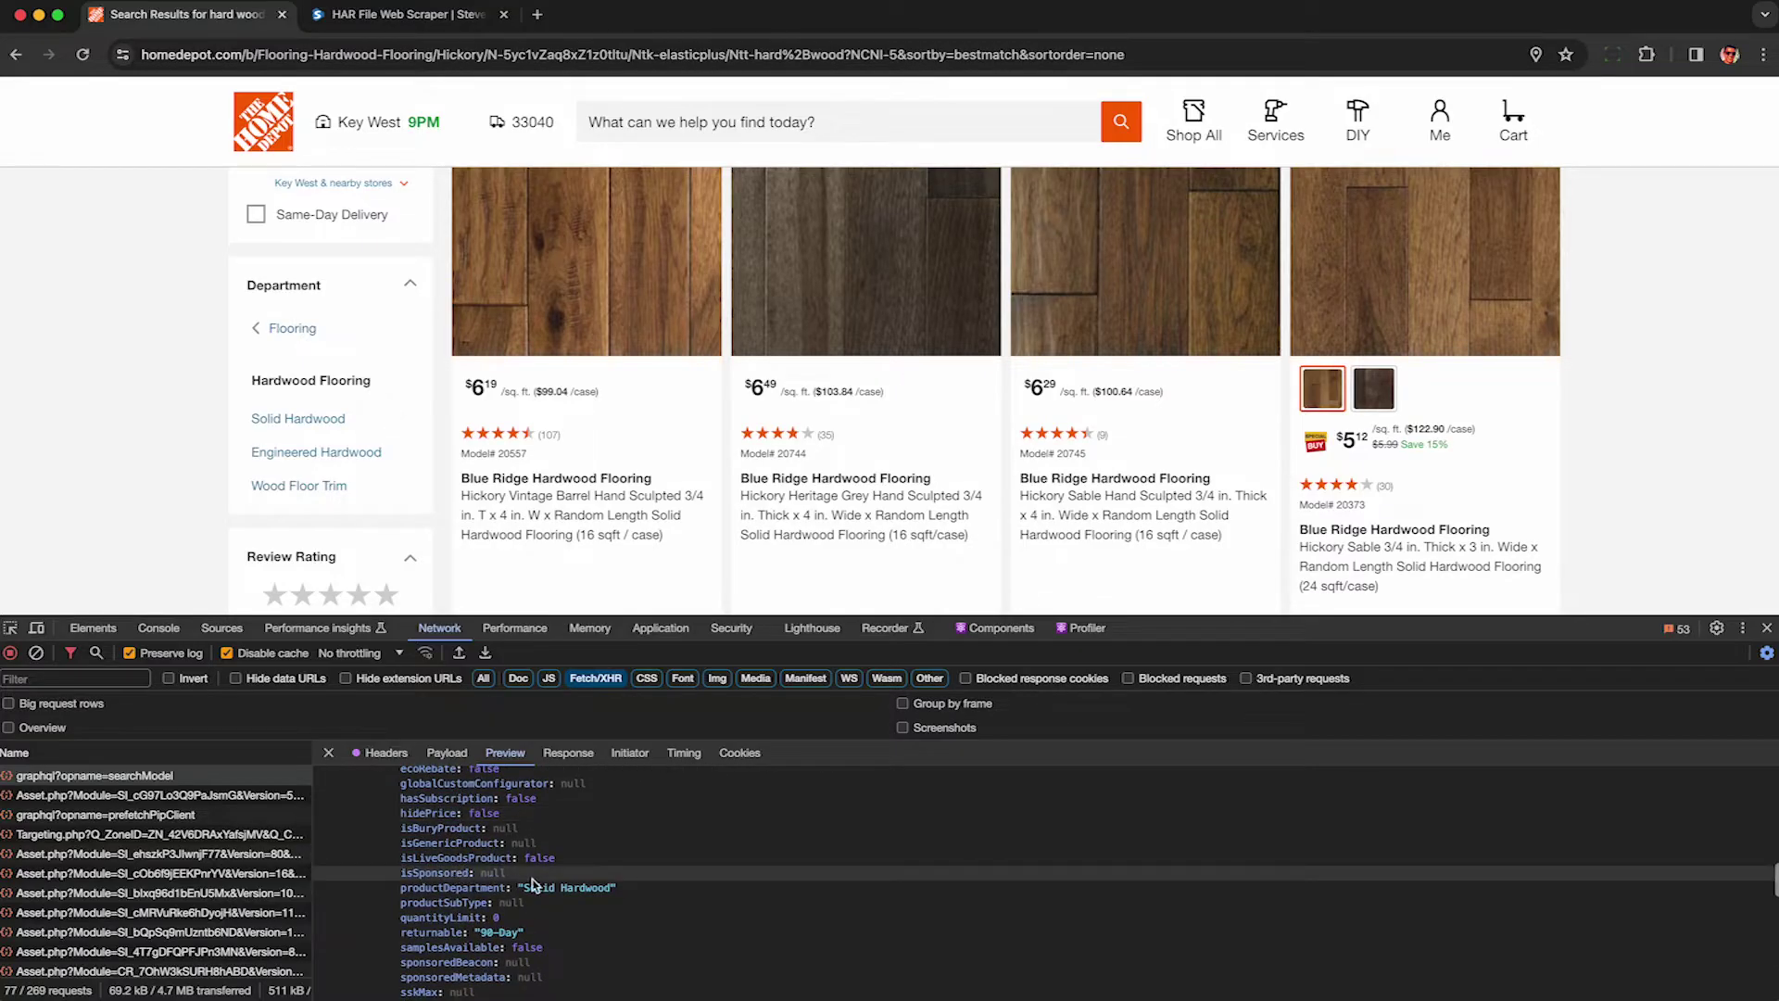
{"action": "scroll", "coordinate": [536, 885], "scroll_direction": "down", "scroll_amount": 5}
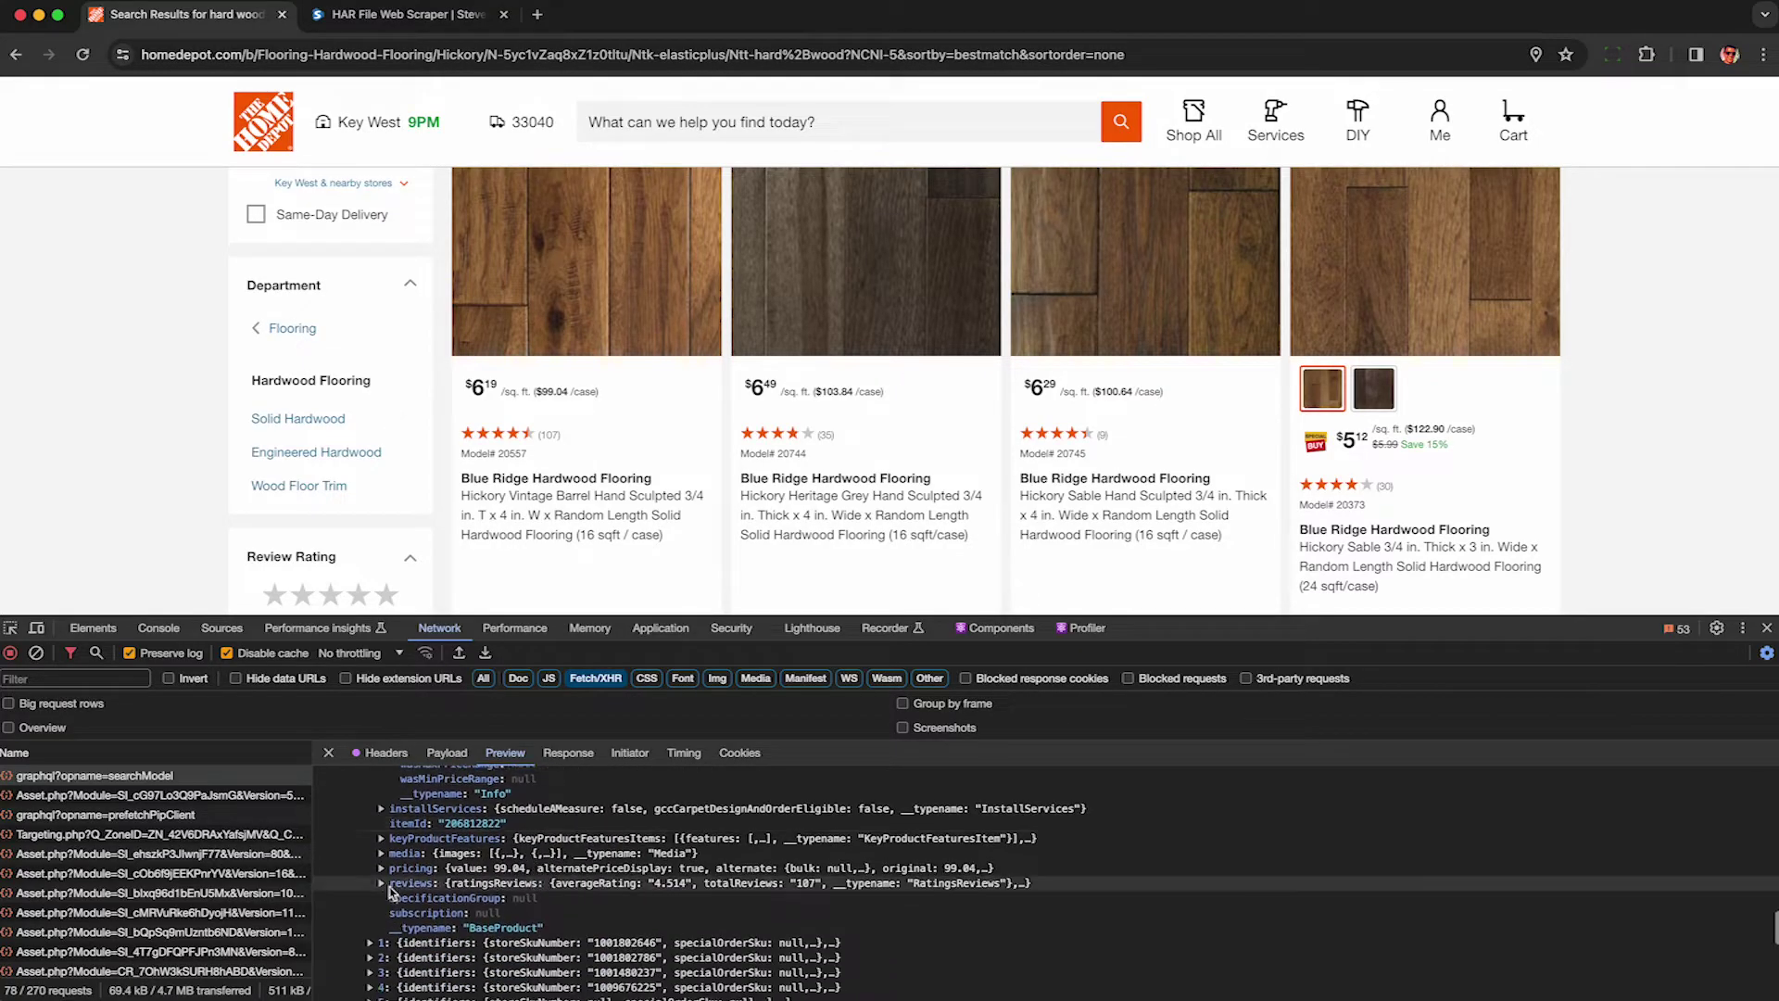
{"action": "left_click", "coordinate": [380, 868]}
{"action": "scroll", "coordinate": [389, 867], "scroll_direction": "down", "scroll_amount": 2}
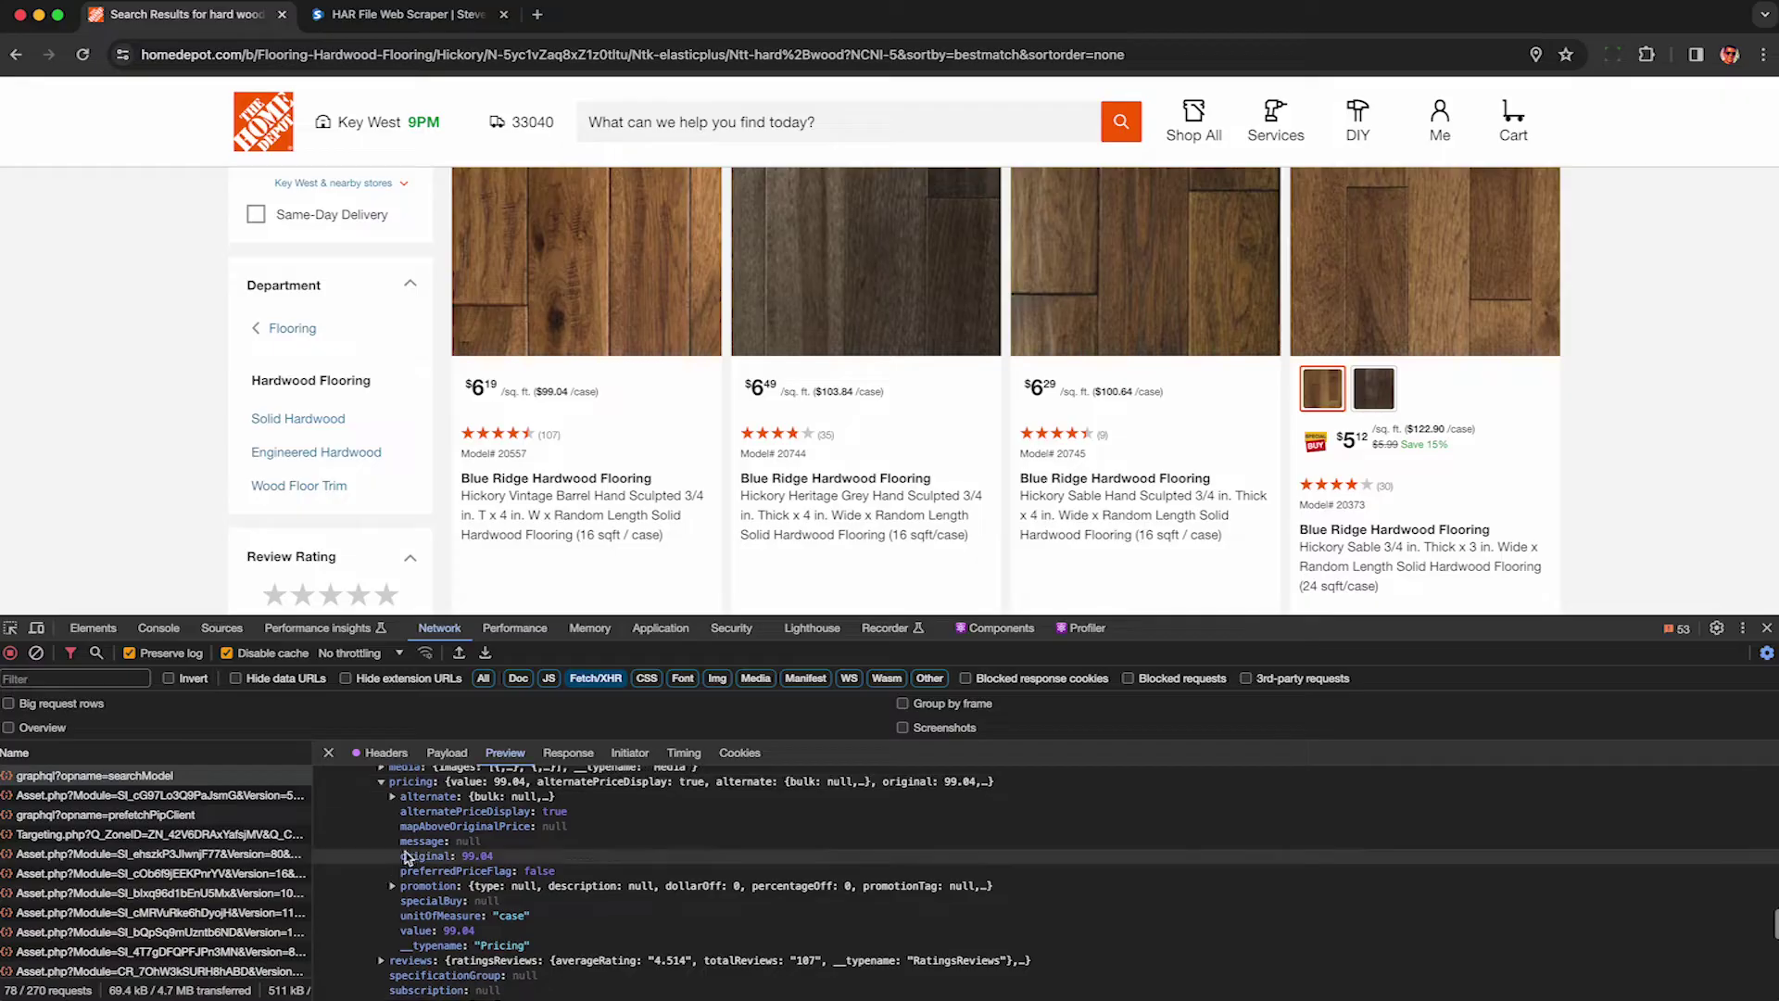
- Highlight the original price and reveal the alternate unit pricing of 6.19
{"action": "left_click_drag", "start_coordinate": [401, 858], "coordinate": [425, 861]}
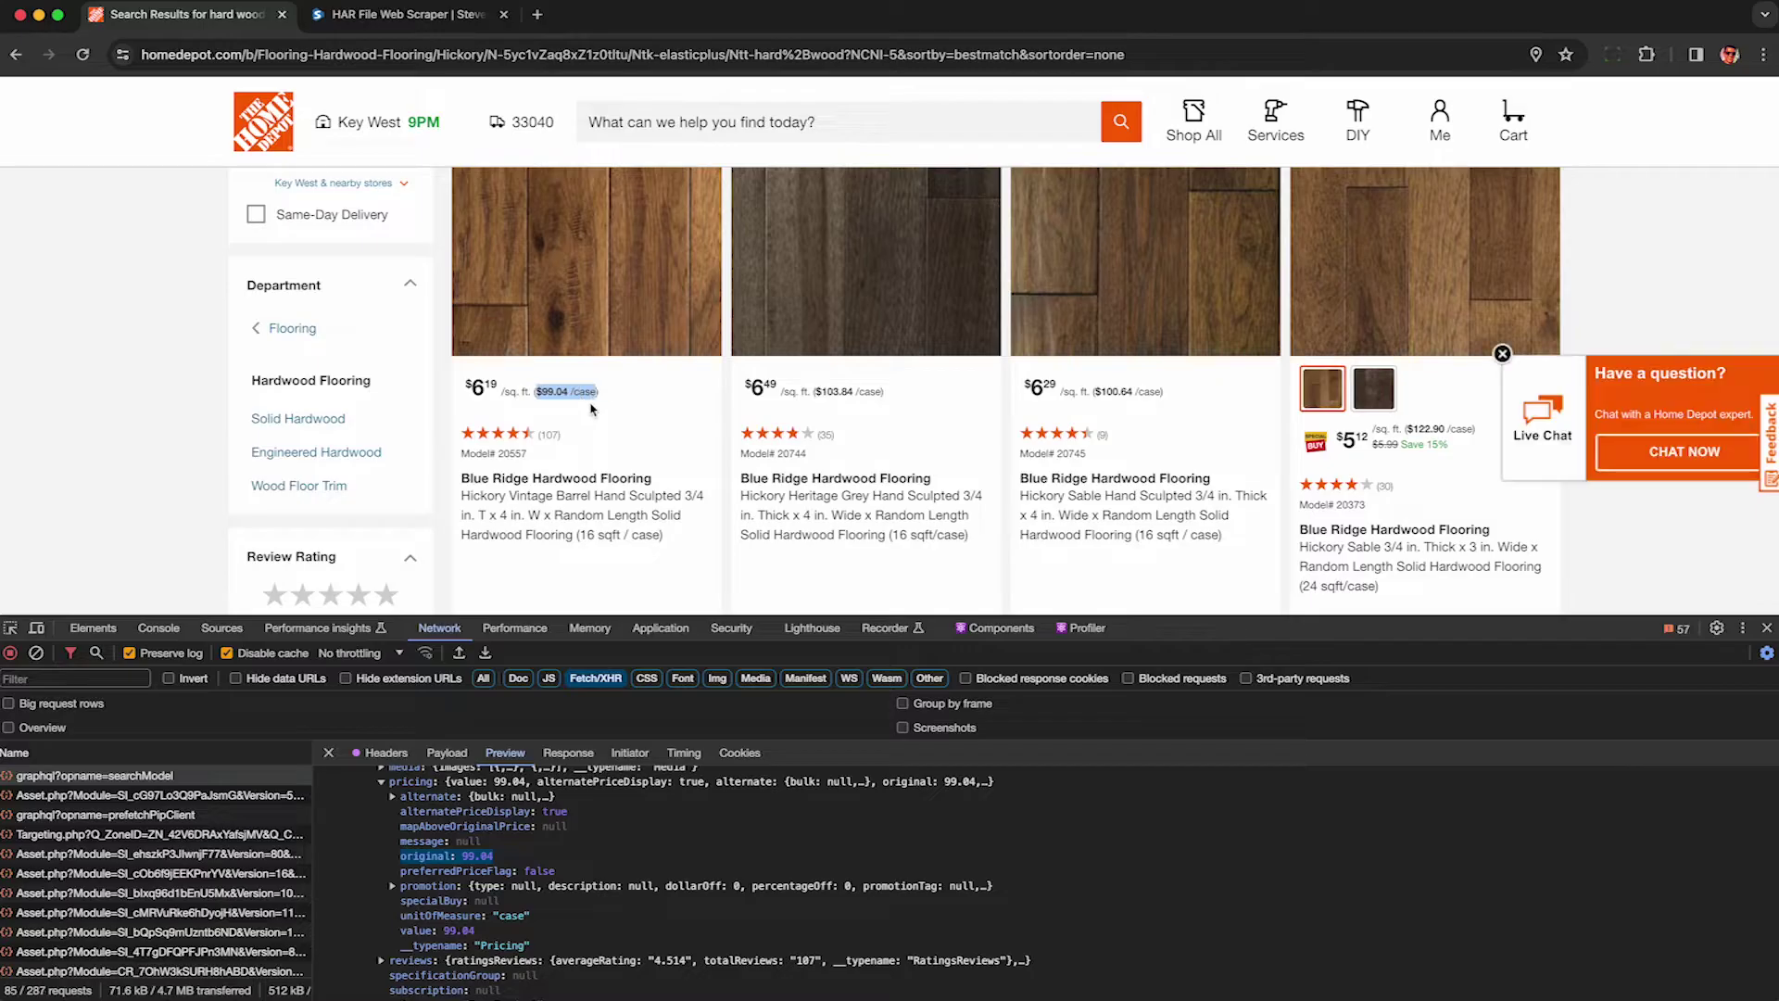
{"action": "left_click", "coordinate": [393, 797]}
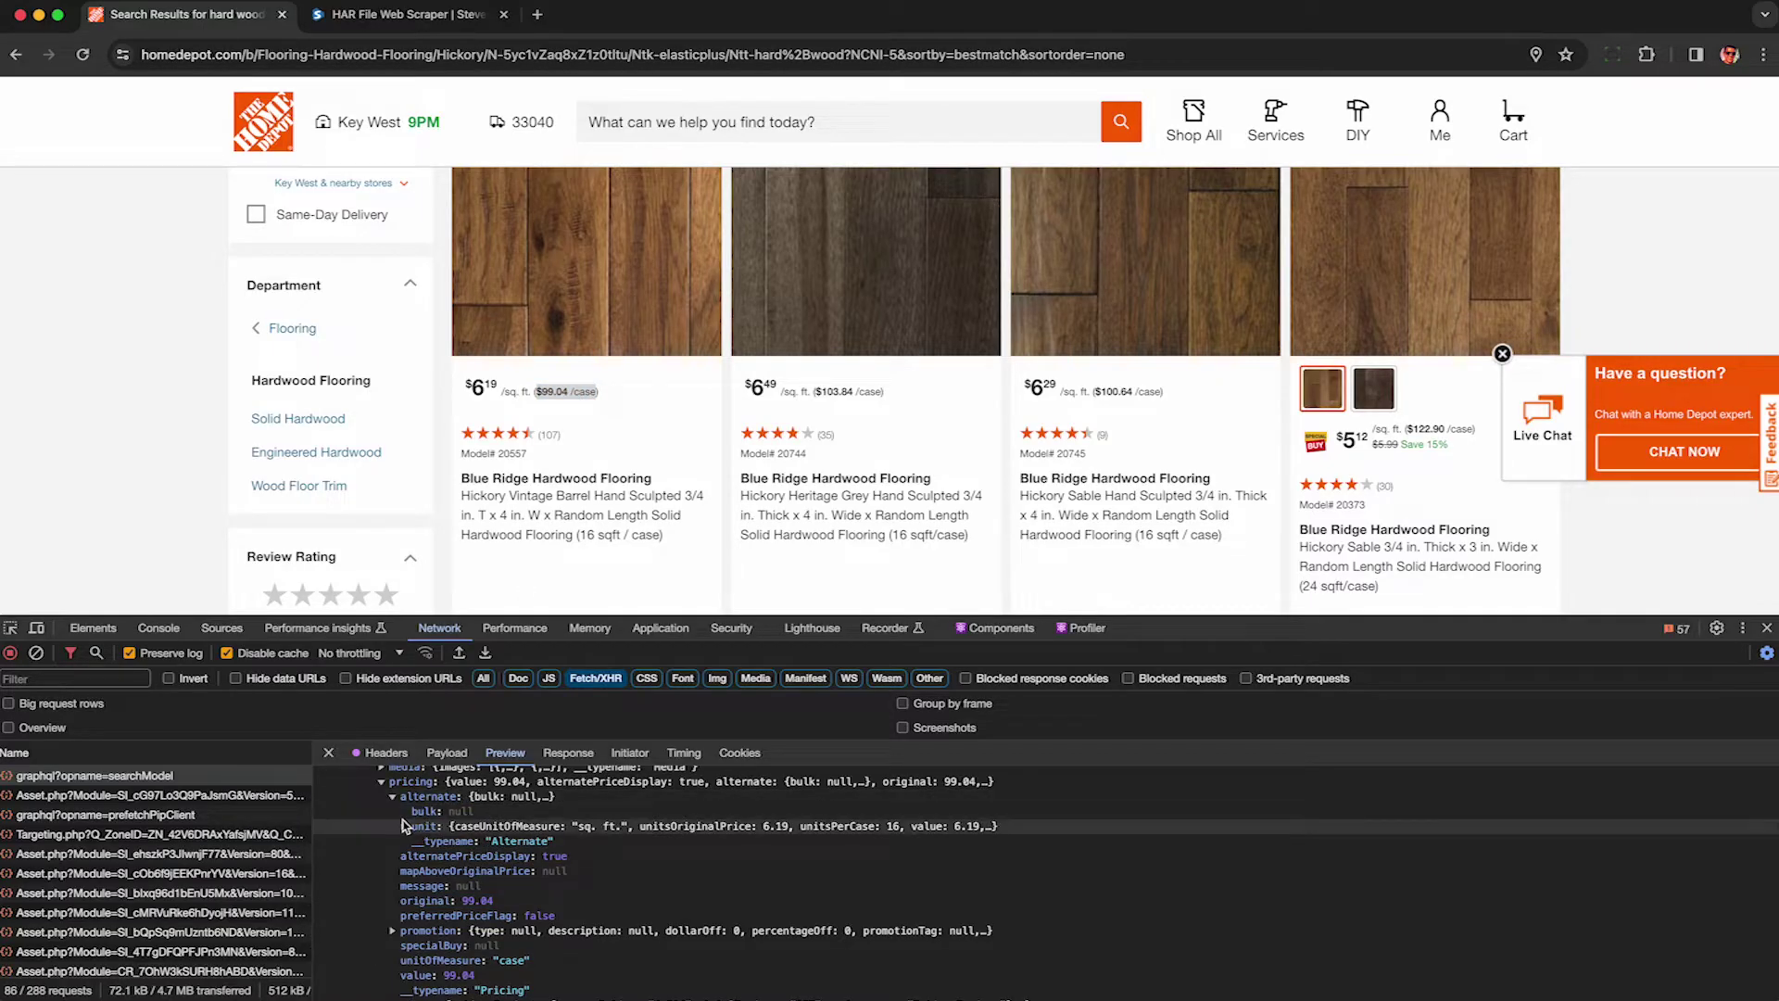
{"action": "left_click", "coordinate": [404, 827]}
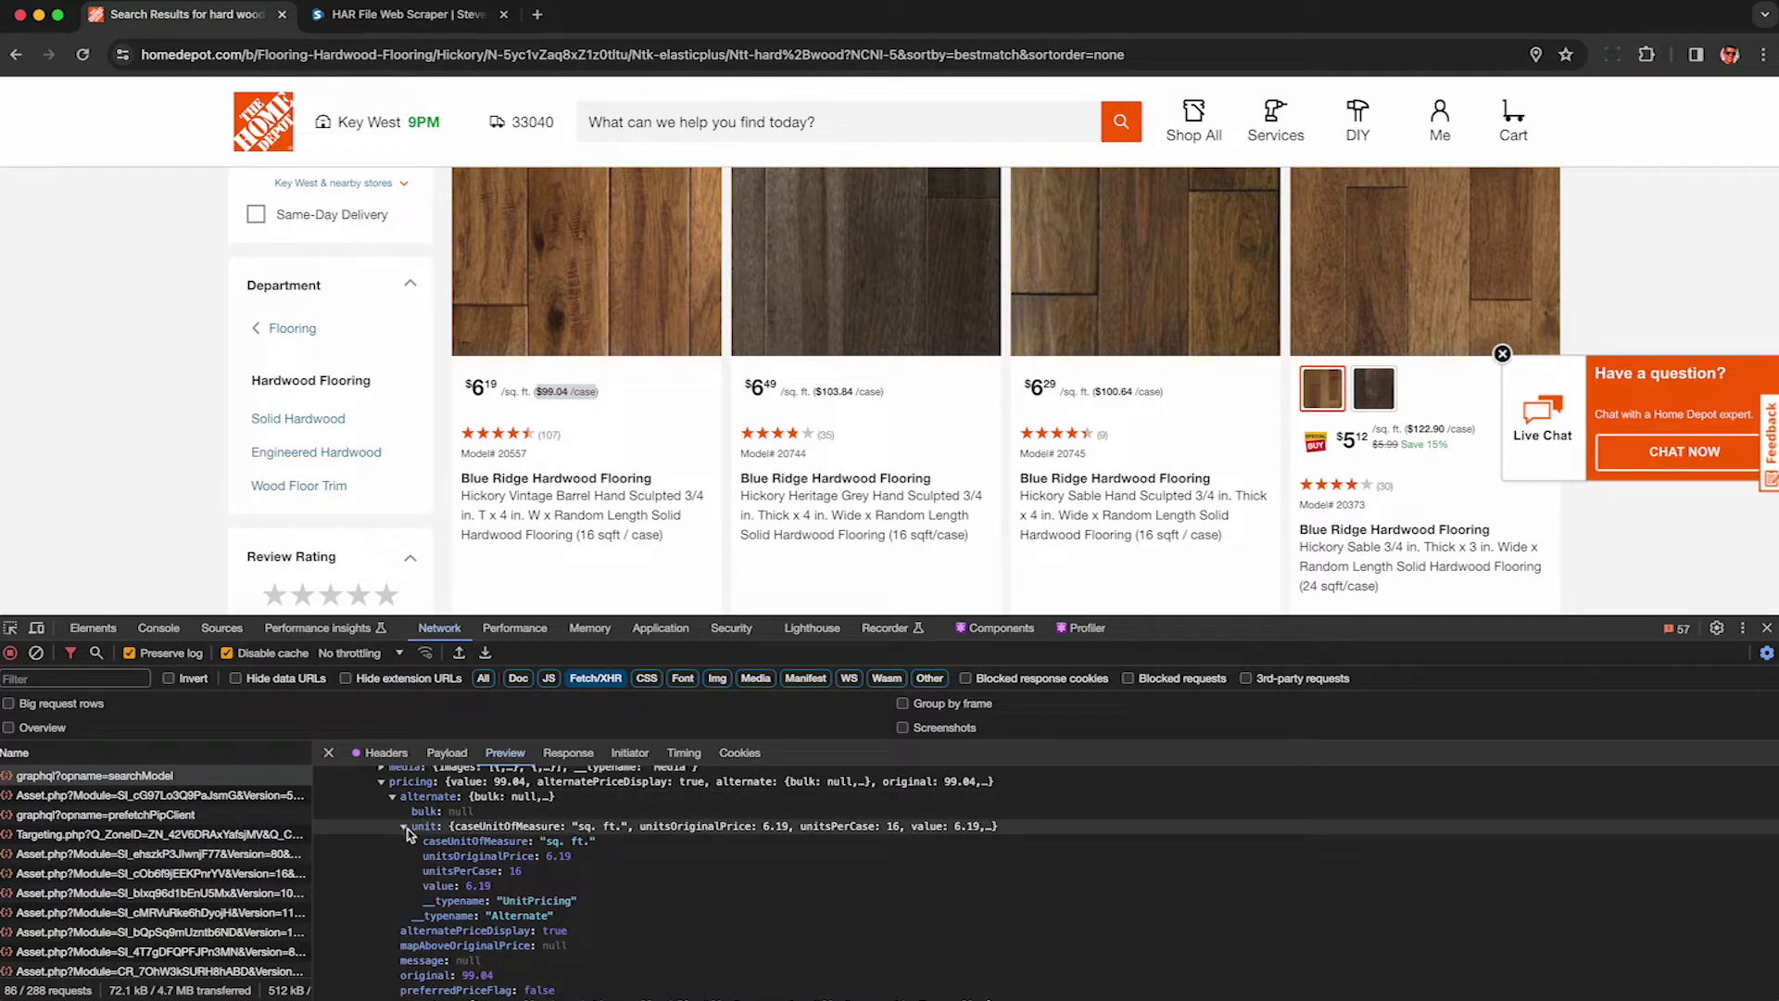
{"action": "left_click", "coordinate": [572, 858]}
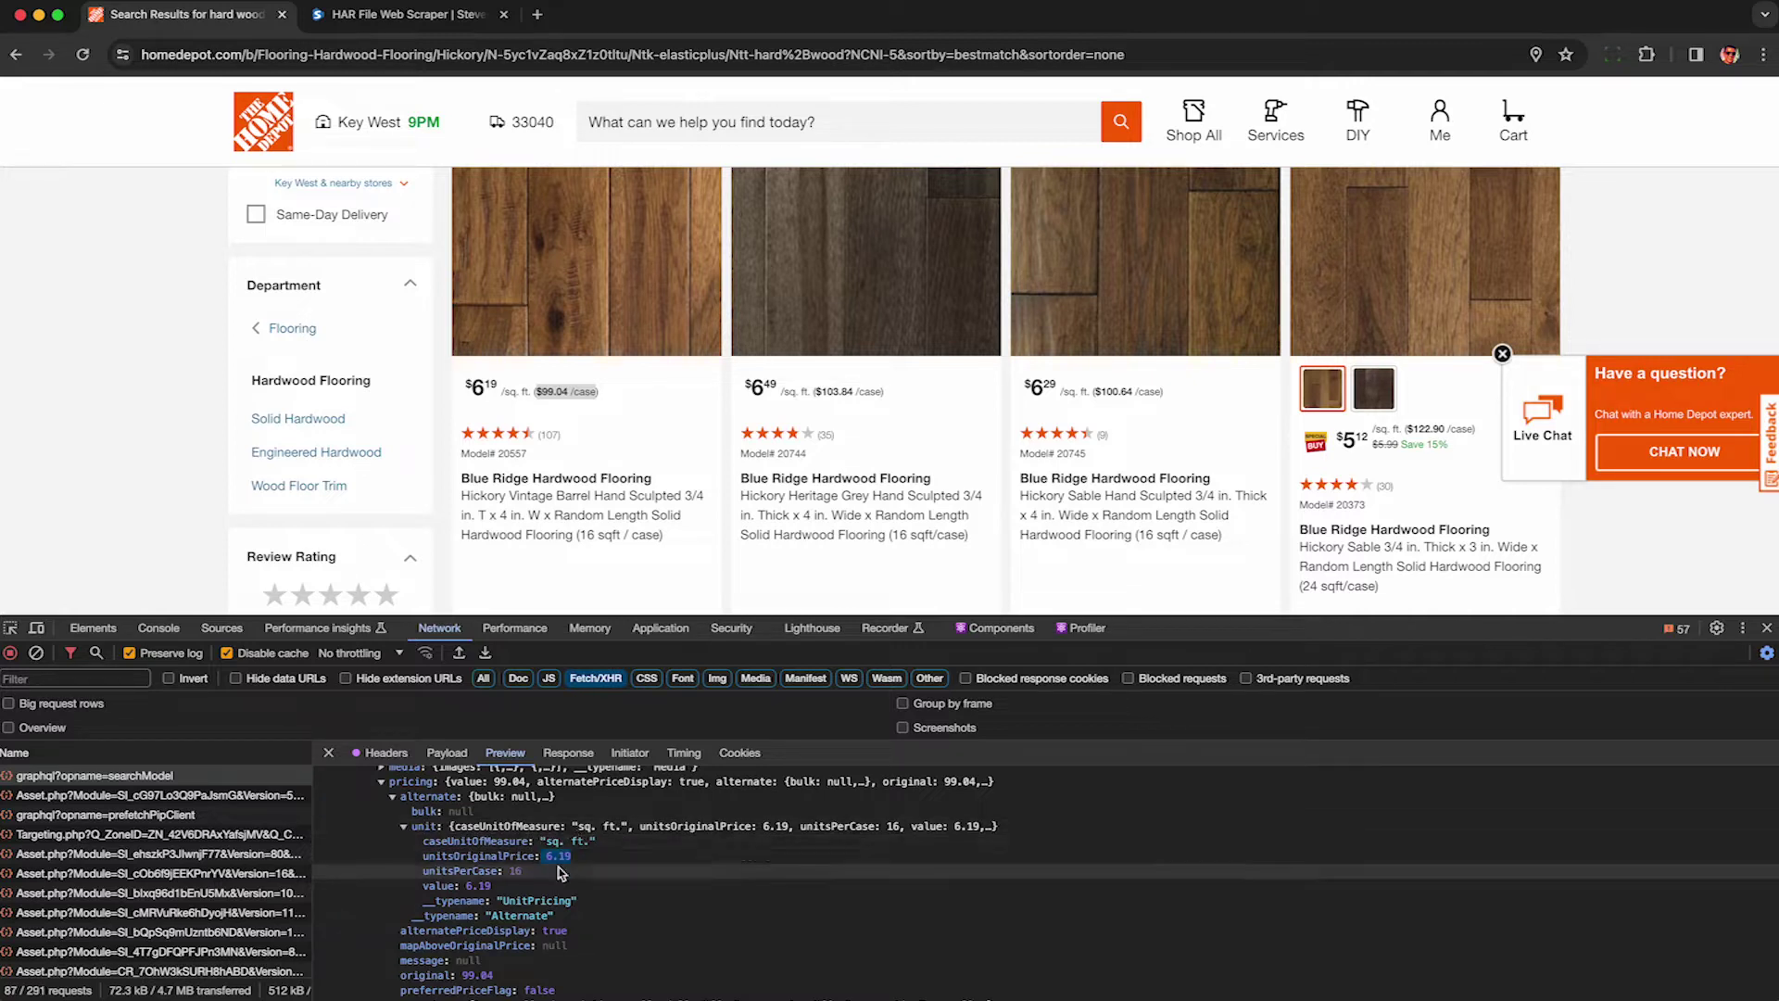
- Expand the promotion object and point out its dollarOff and percentageOff fields
{"action": "scroll", "coordinate": [511, 866], "scroll_direction": "down", "scroll_amount": 3}
{"action": "left_click", "coordinate": [393, 864]}
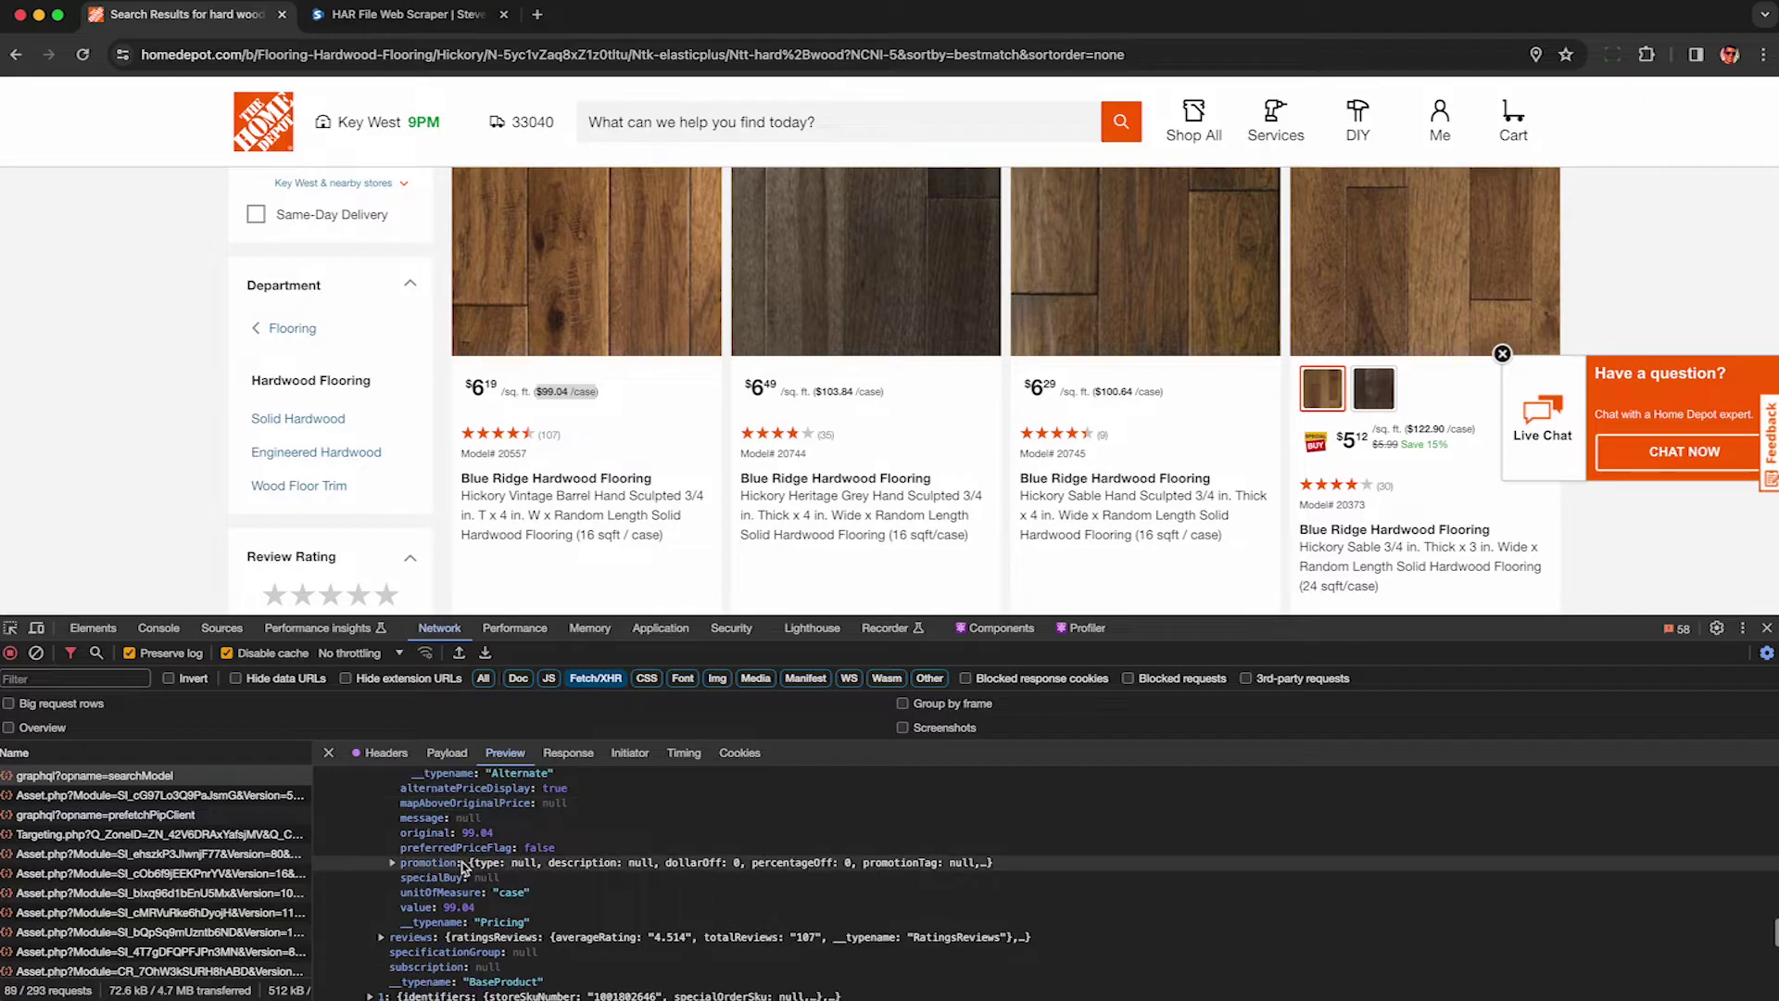
{"action": "scroll", "coordinate": [399, 853], "scroll_direction": "down", "scroll_amount": 2}
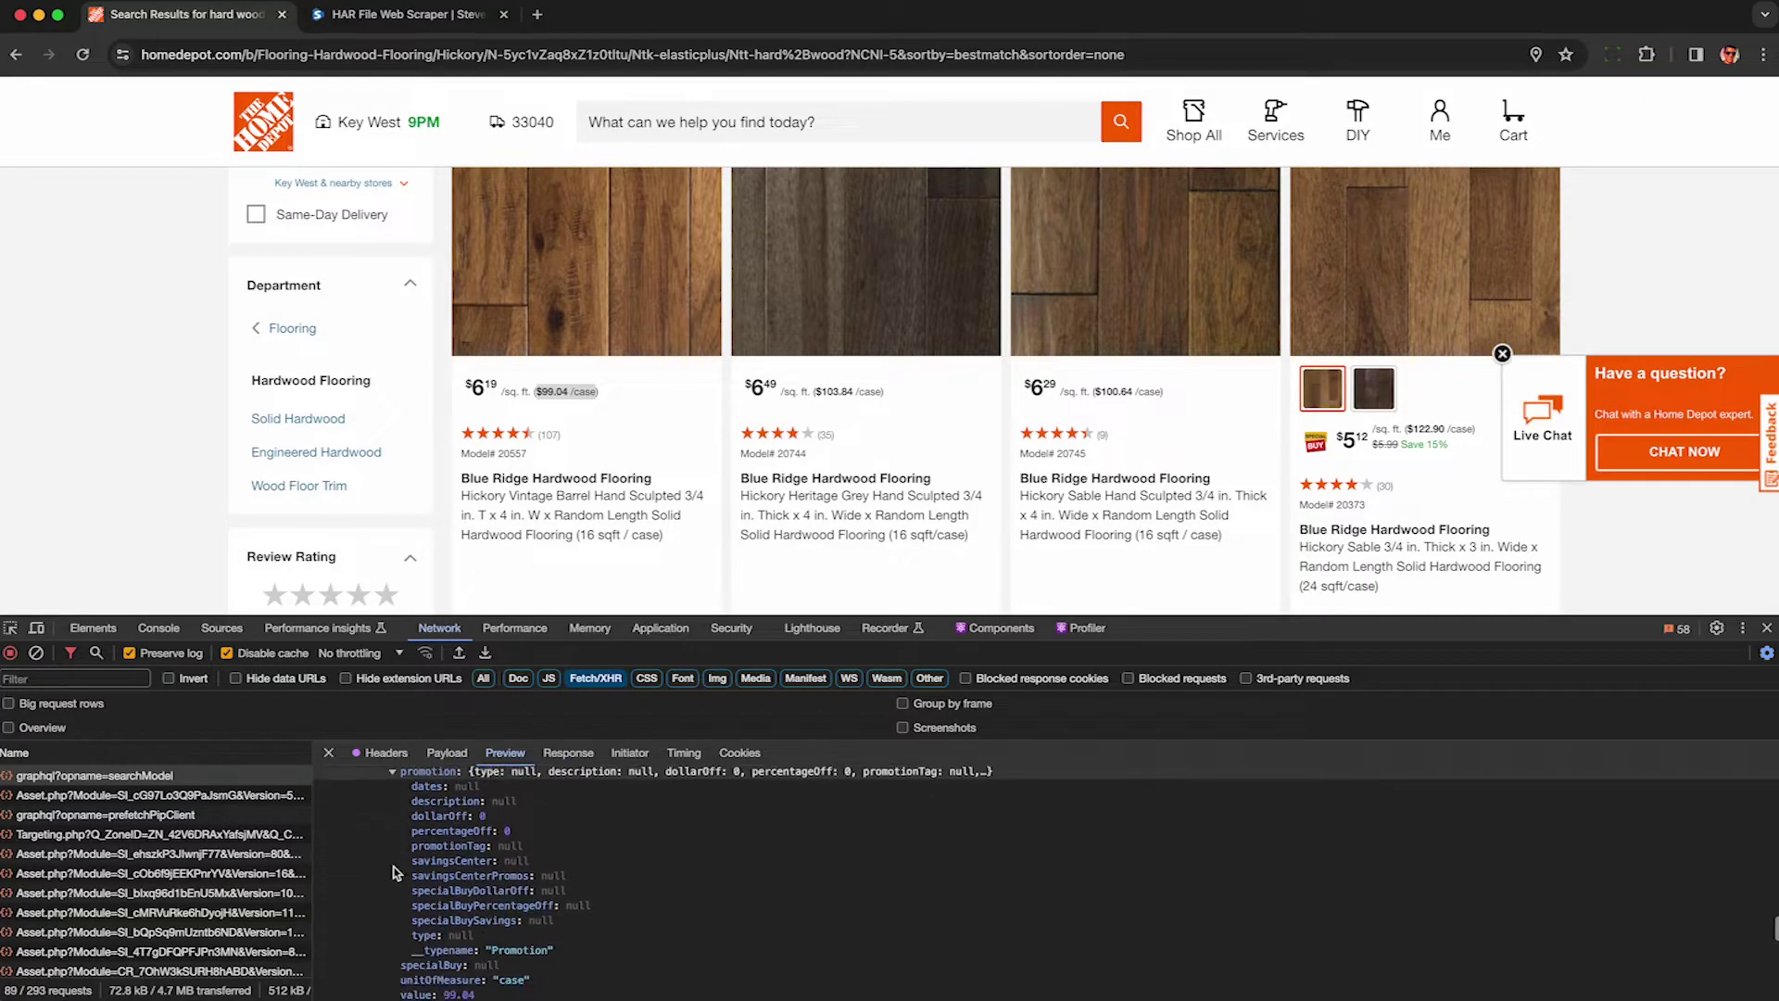
{"action": "left_click", "coordinate": [408, 817]}
{"action": "left_click", "coordinate": [541, 833]}
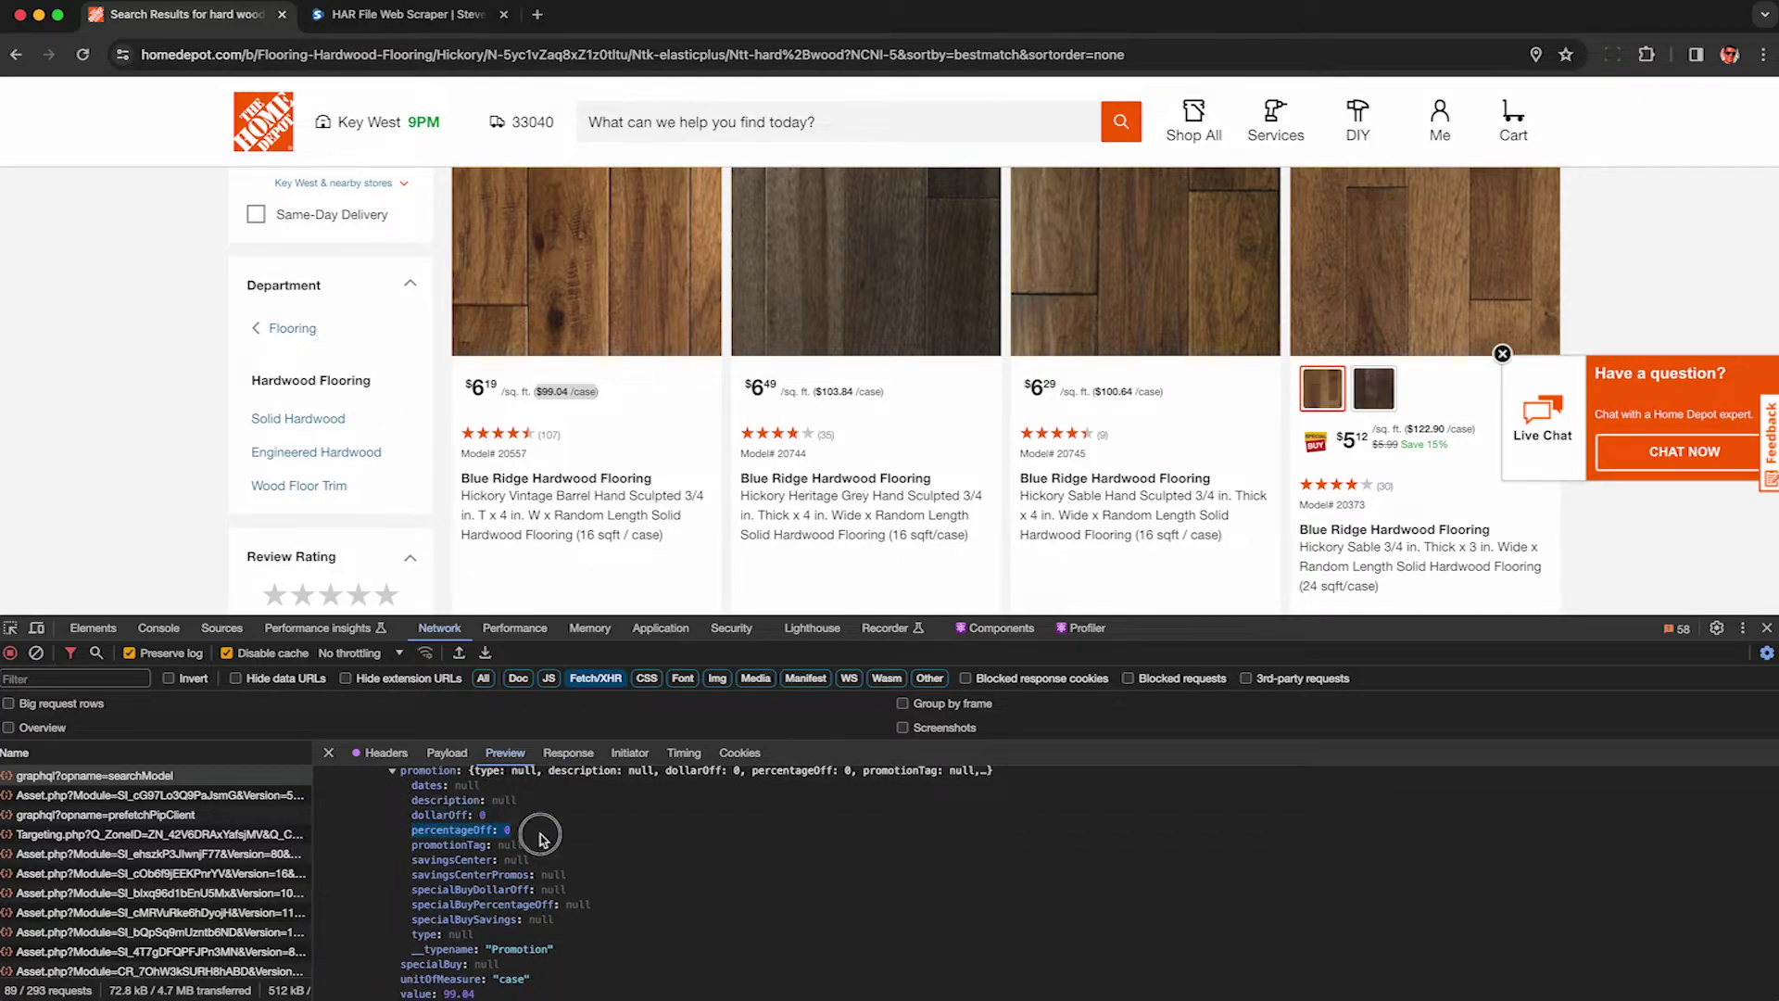
- Expand reviews > ratingsReviews to mark the 4.514 average rating and 107 reviews
{"action": "scroll", "coordinate": [543, 833], "scroll_direction": "down", "scroll_amount": 3}
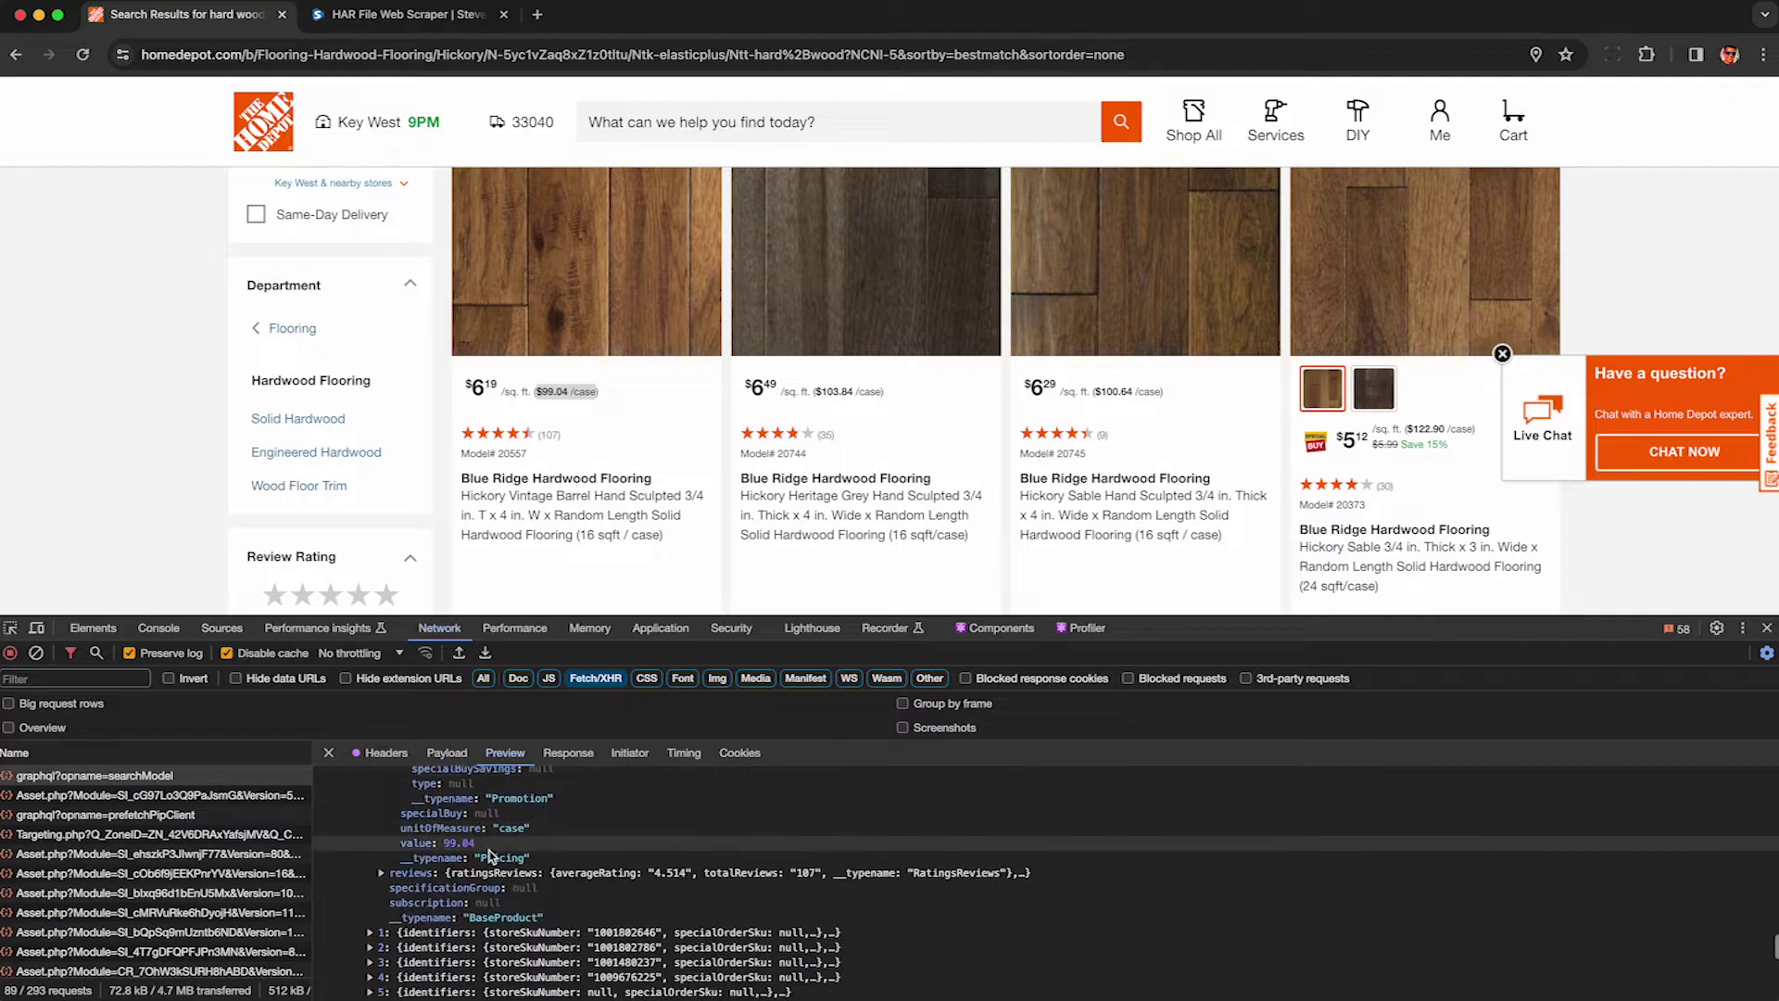
{"action": "scroll", "coordinate": [491, 854], "scroll_direction": "down", "scroll_amount": 2}
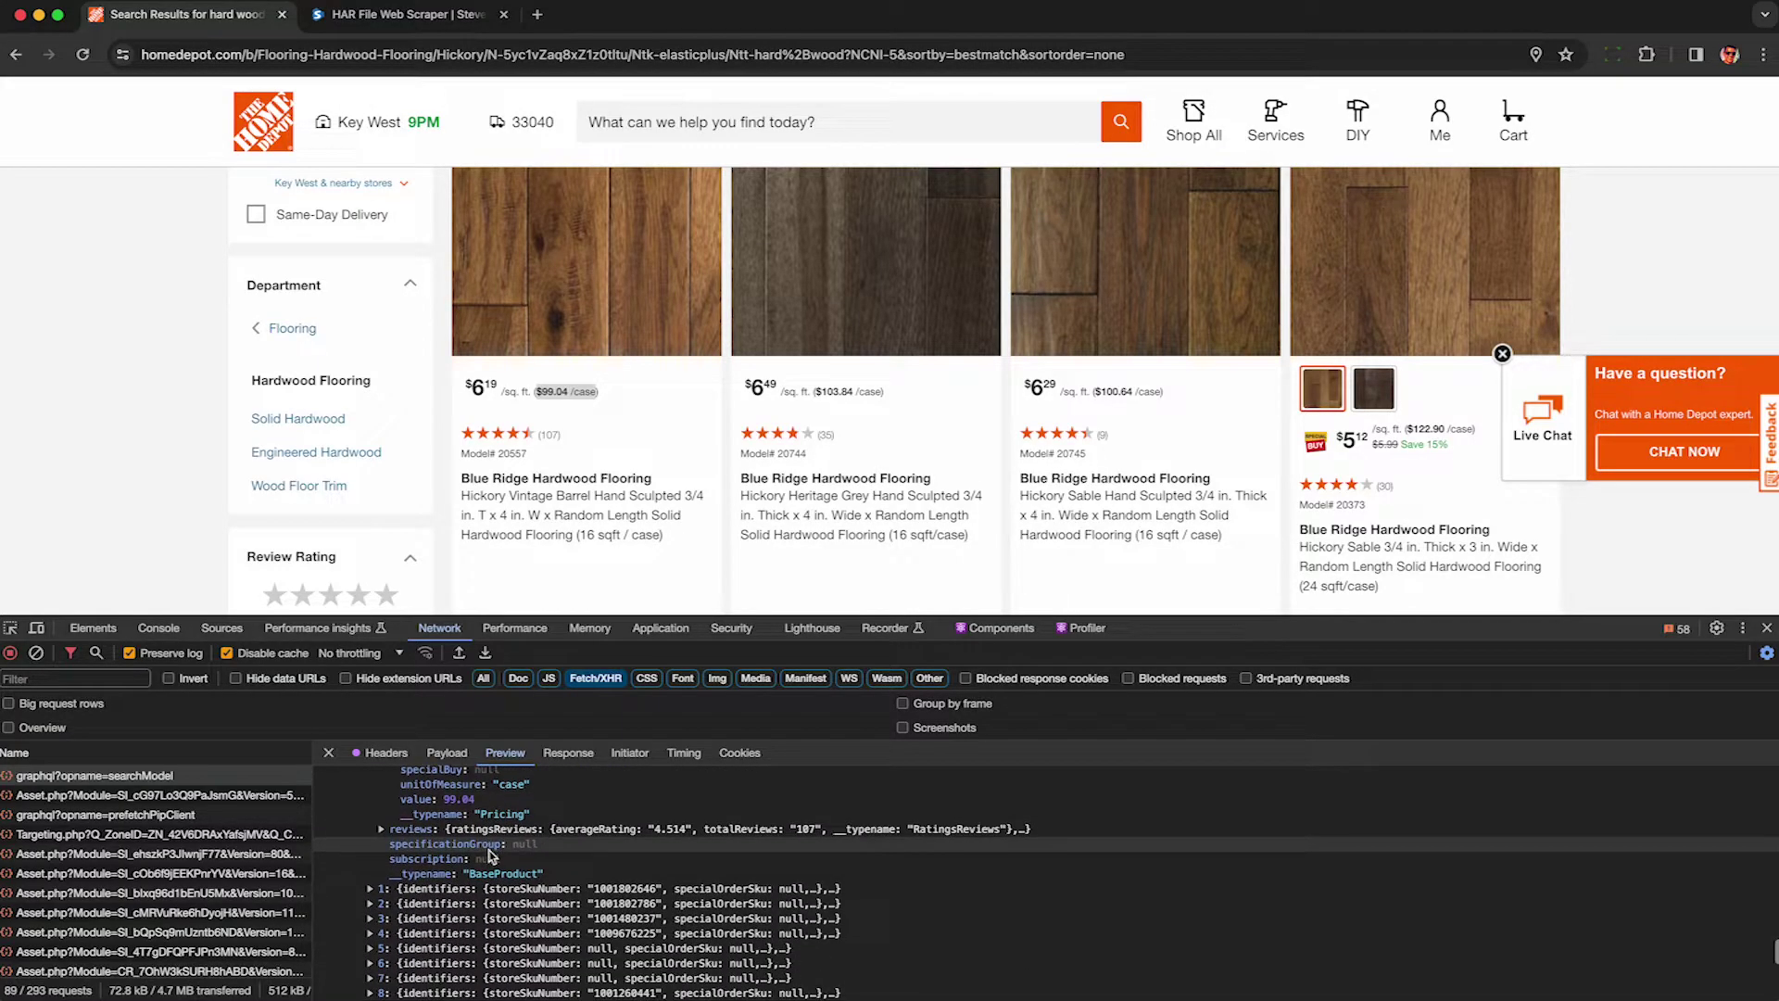
{"action": "left_click", "coordinate": [382, 830]}
{"action": "left_click", "coordinate": [393, 845]}
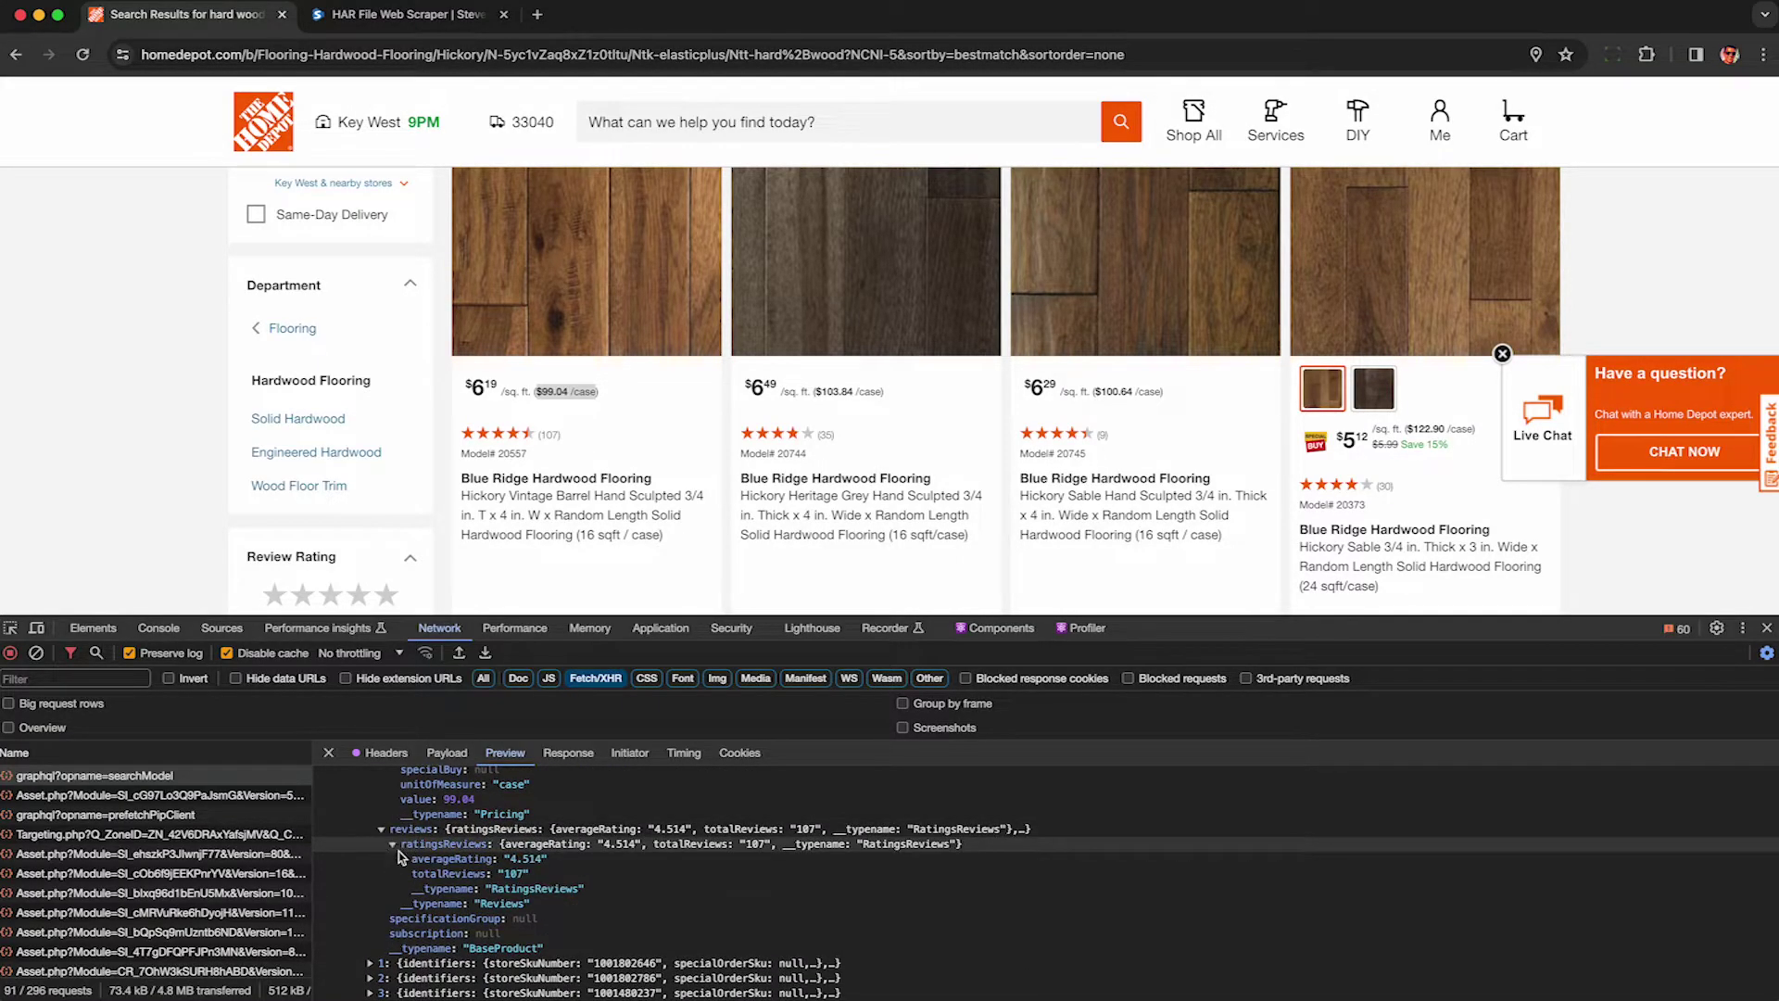
{"action": "left_click_drag", "start_coordinate": [409, 859], "coordinate": [519, 876]}
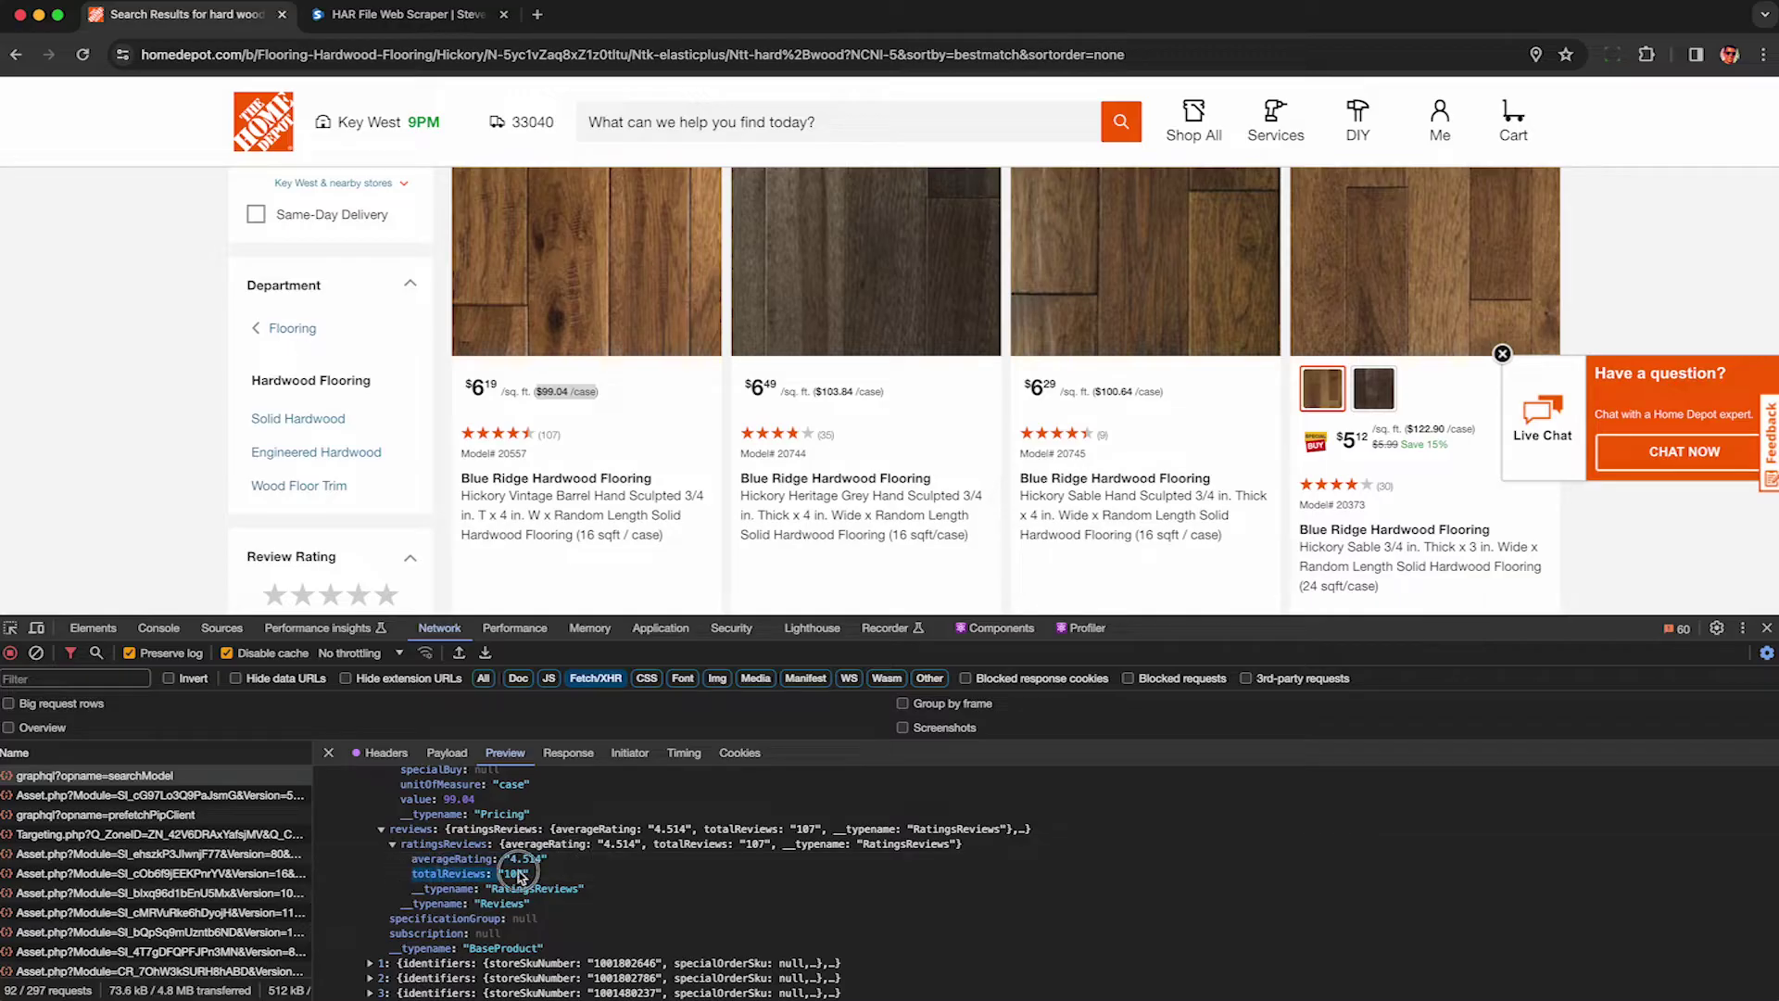
{"action": "left_click", "coordinate": [554, 872]}
{"action": "scroll", "coordinate": [554, 873], "scroll_direction": "up", "scroll_amount": 5}
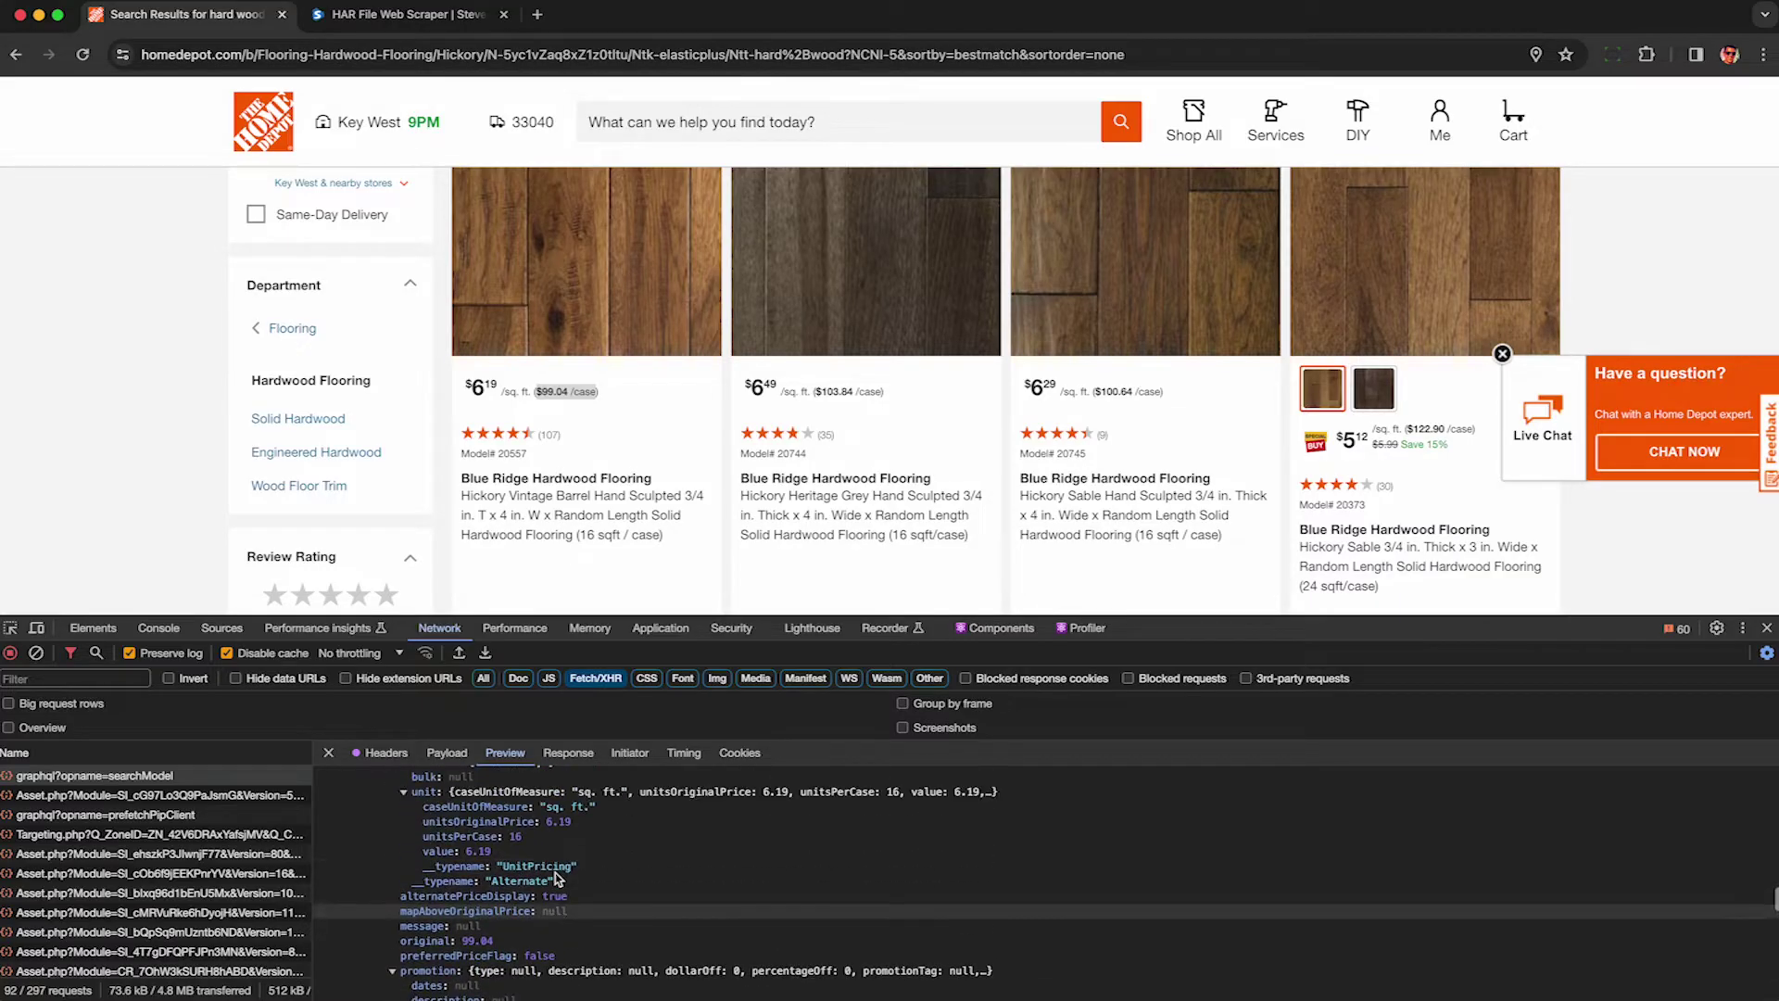
{"action": "scroll", "coordinate": [554, 873], "scroll_direction": "up", "scroll_amount": 3}
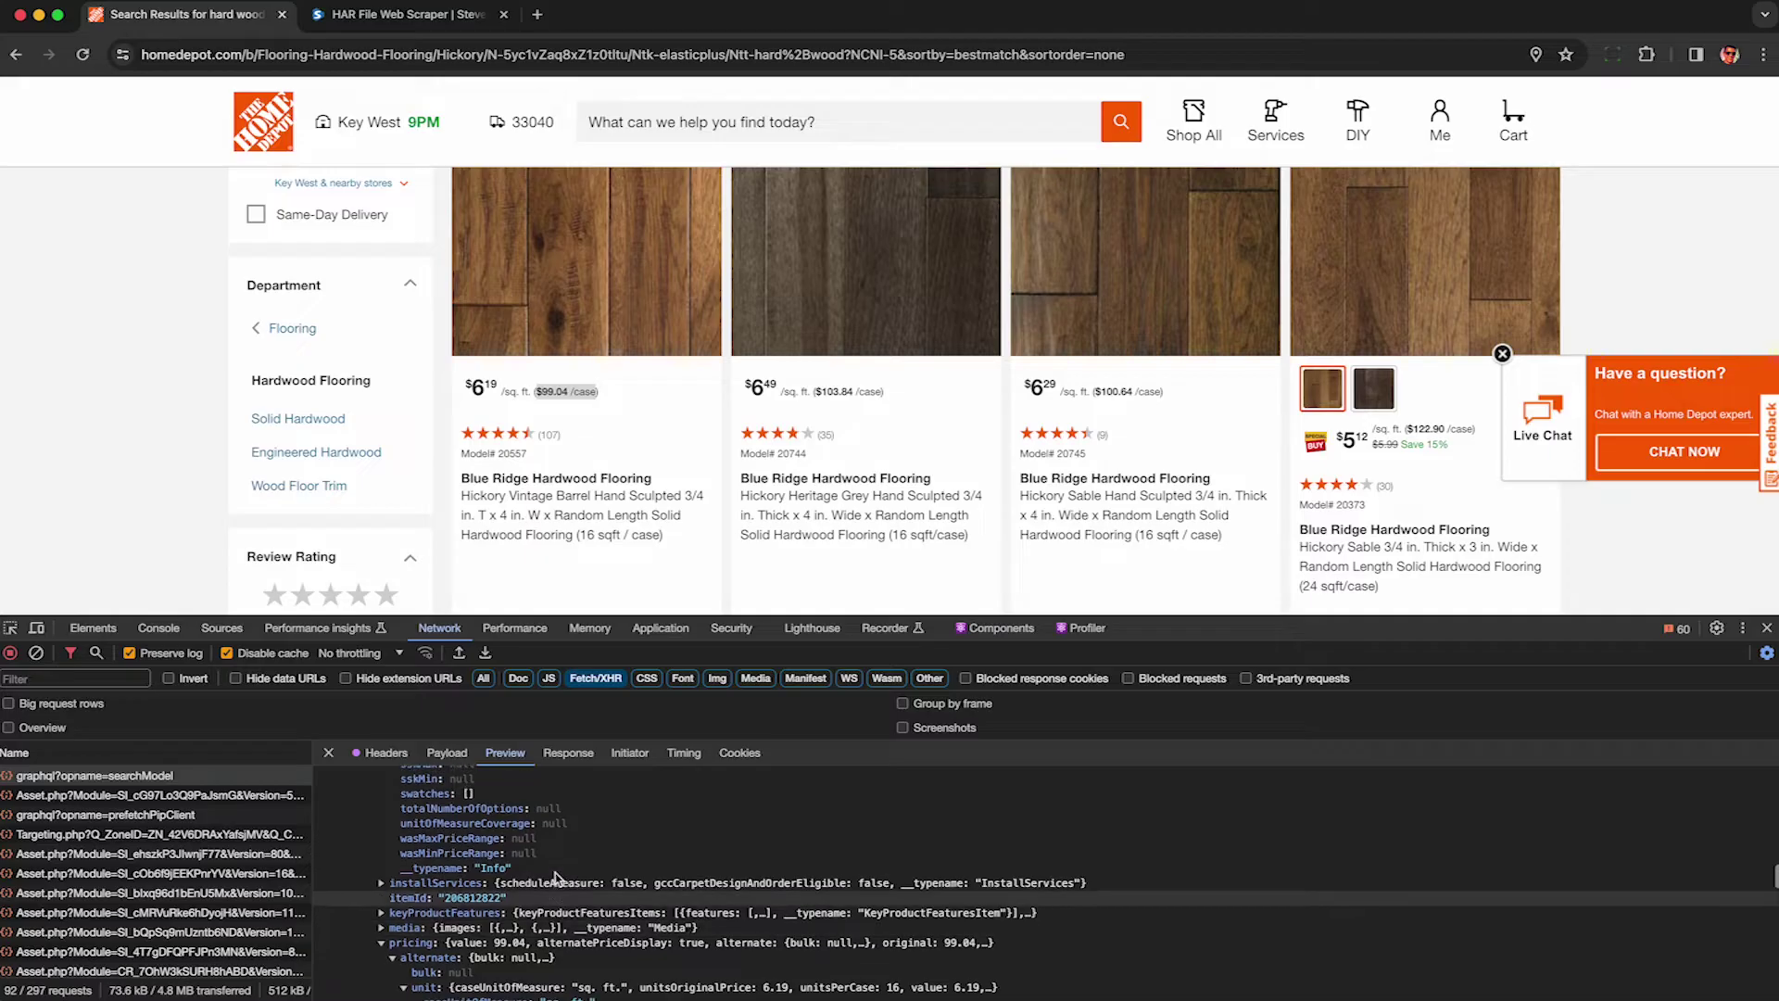
{"action": "scroll", "coordinate": [555, 873], "scroll_direction": "up", "scroll_amount": 5}
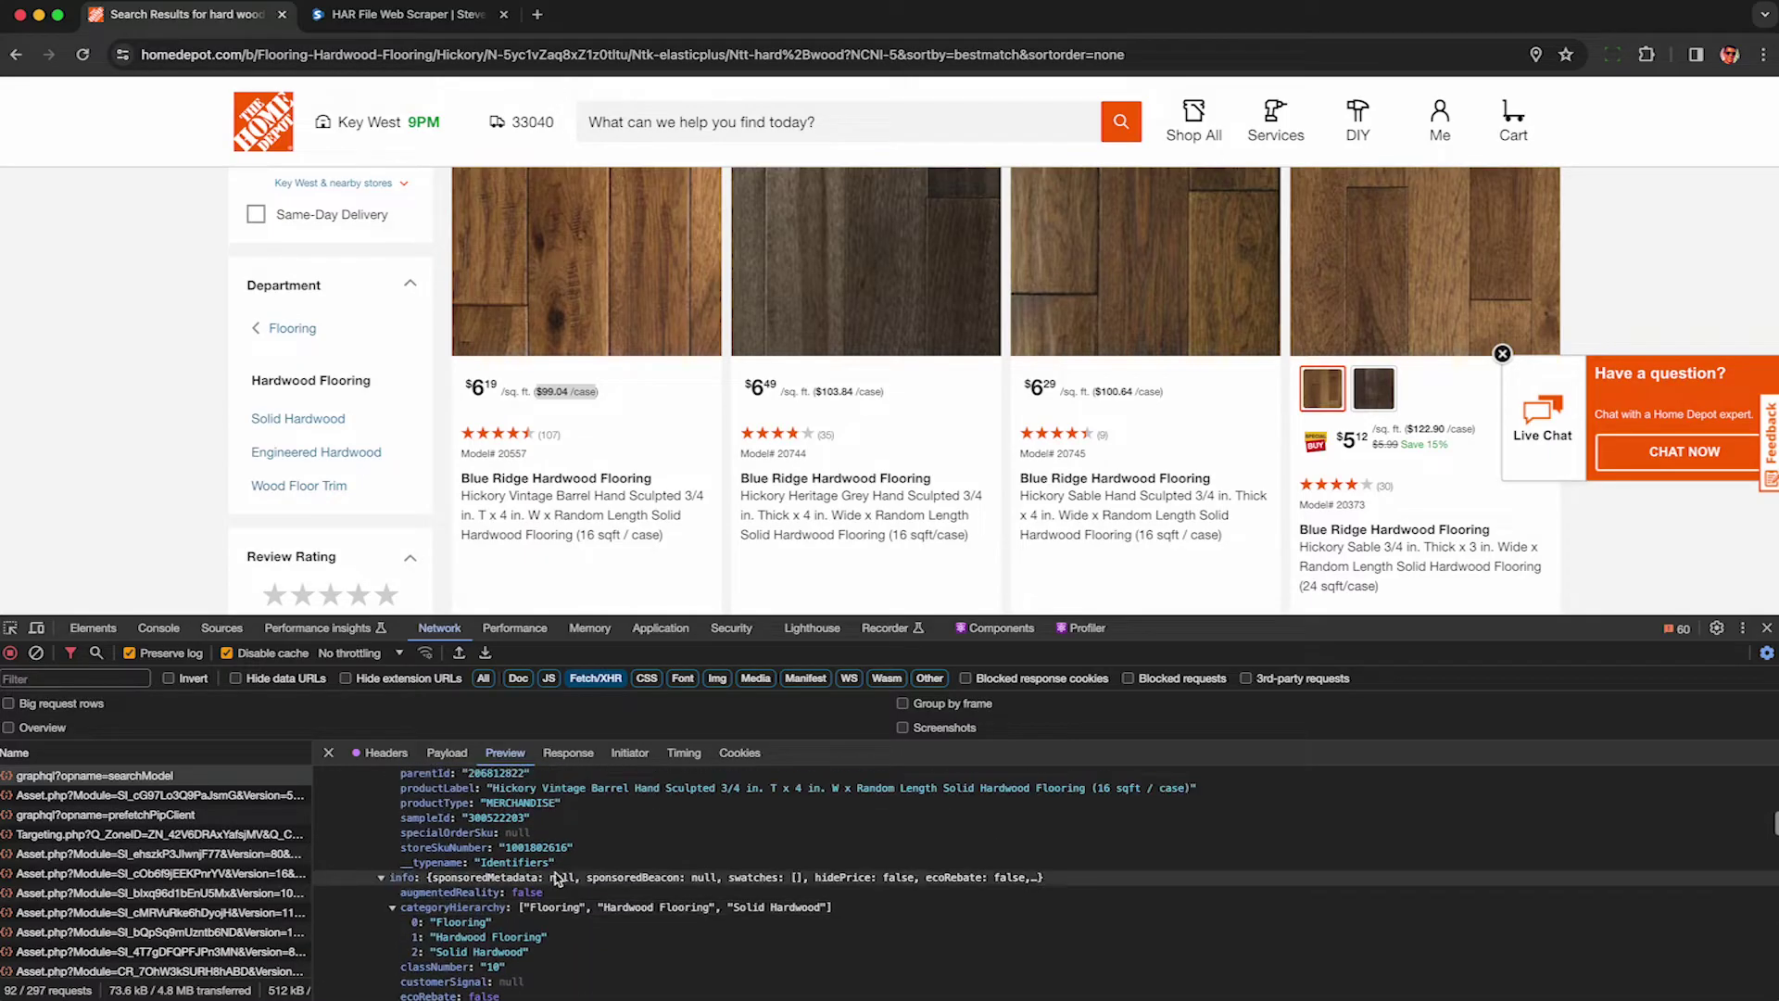
{"action": "scroll", "coordinate": [554, 874], "scroll_direction": "up", "scroll_amount": 4}
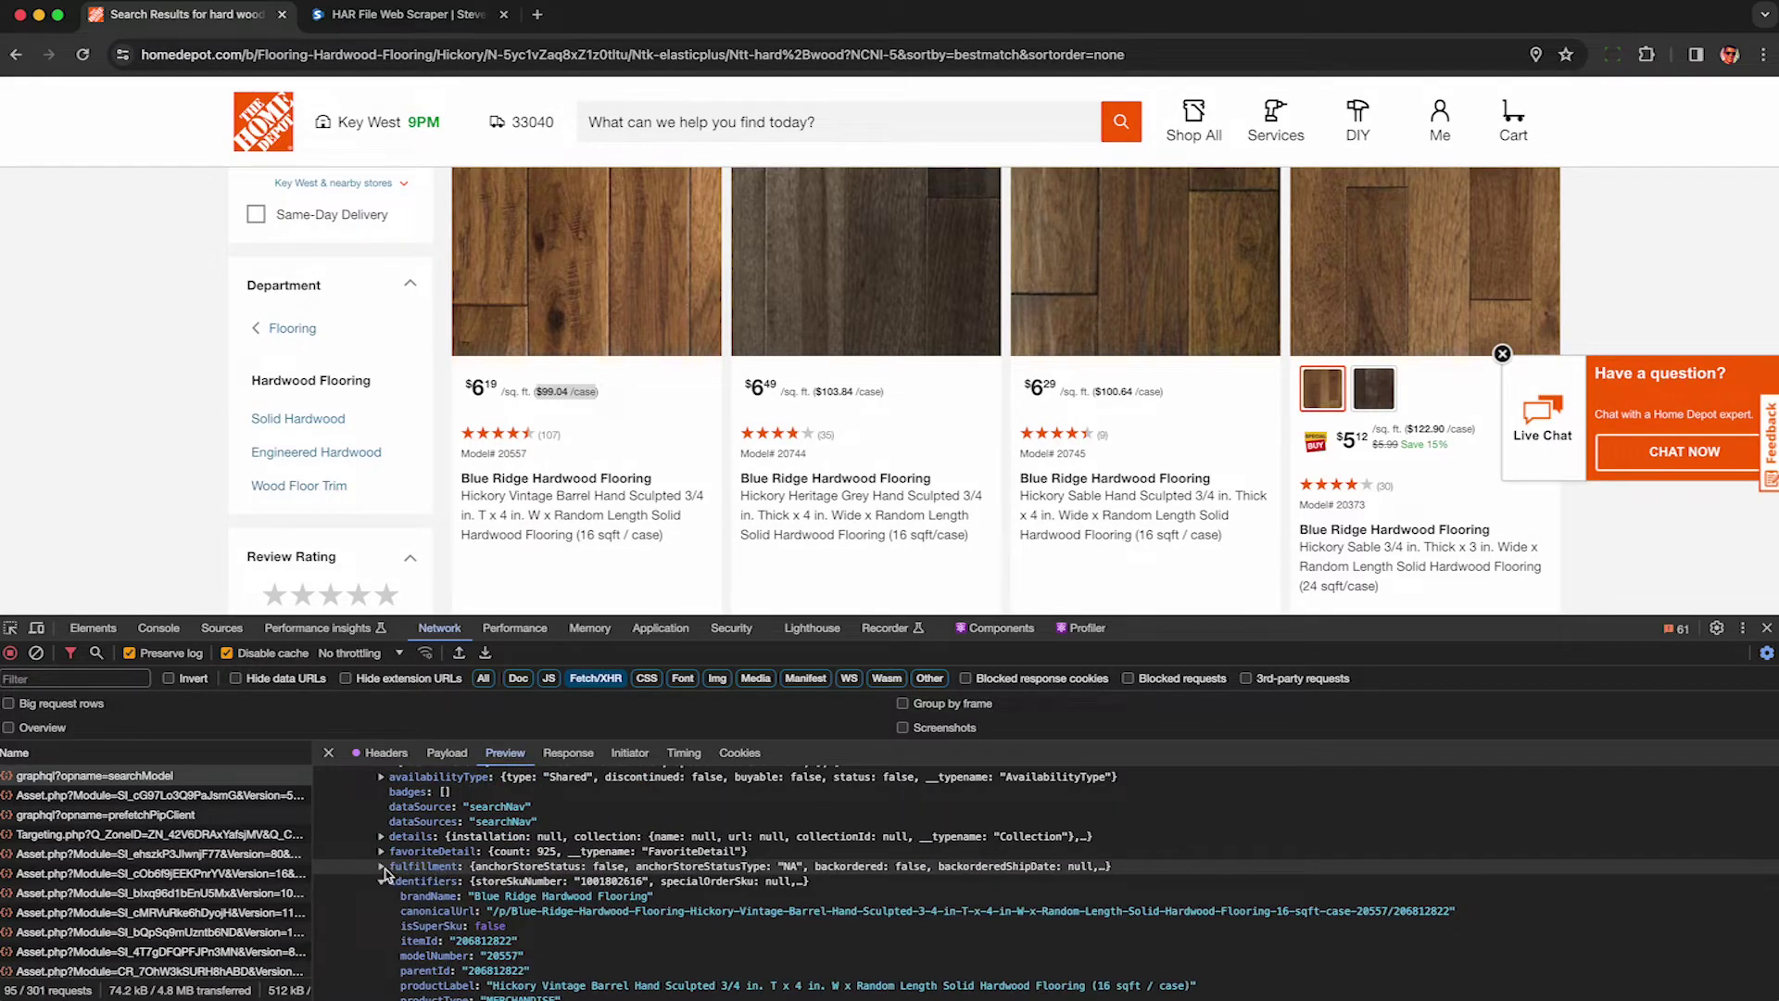
- Expand fulfillment > fulfillmentOptions and both the pickup and delivery options
{"action": "left_click", "coordinate": [381, 868]}
{"action": "scroll", "coordinate": [391, 867], "scroll_direction": "down", "scroll_amount": 2}
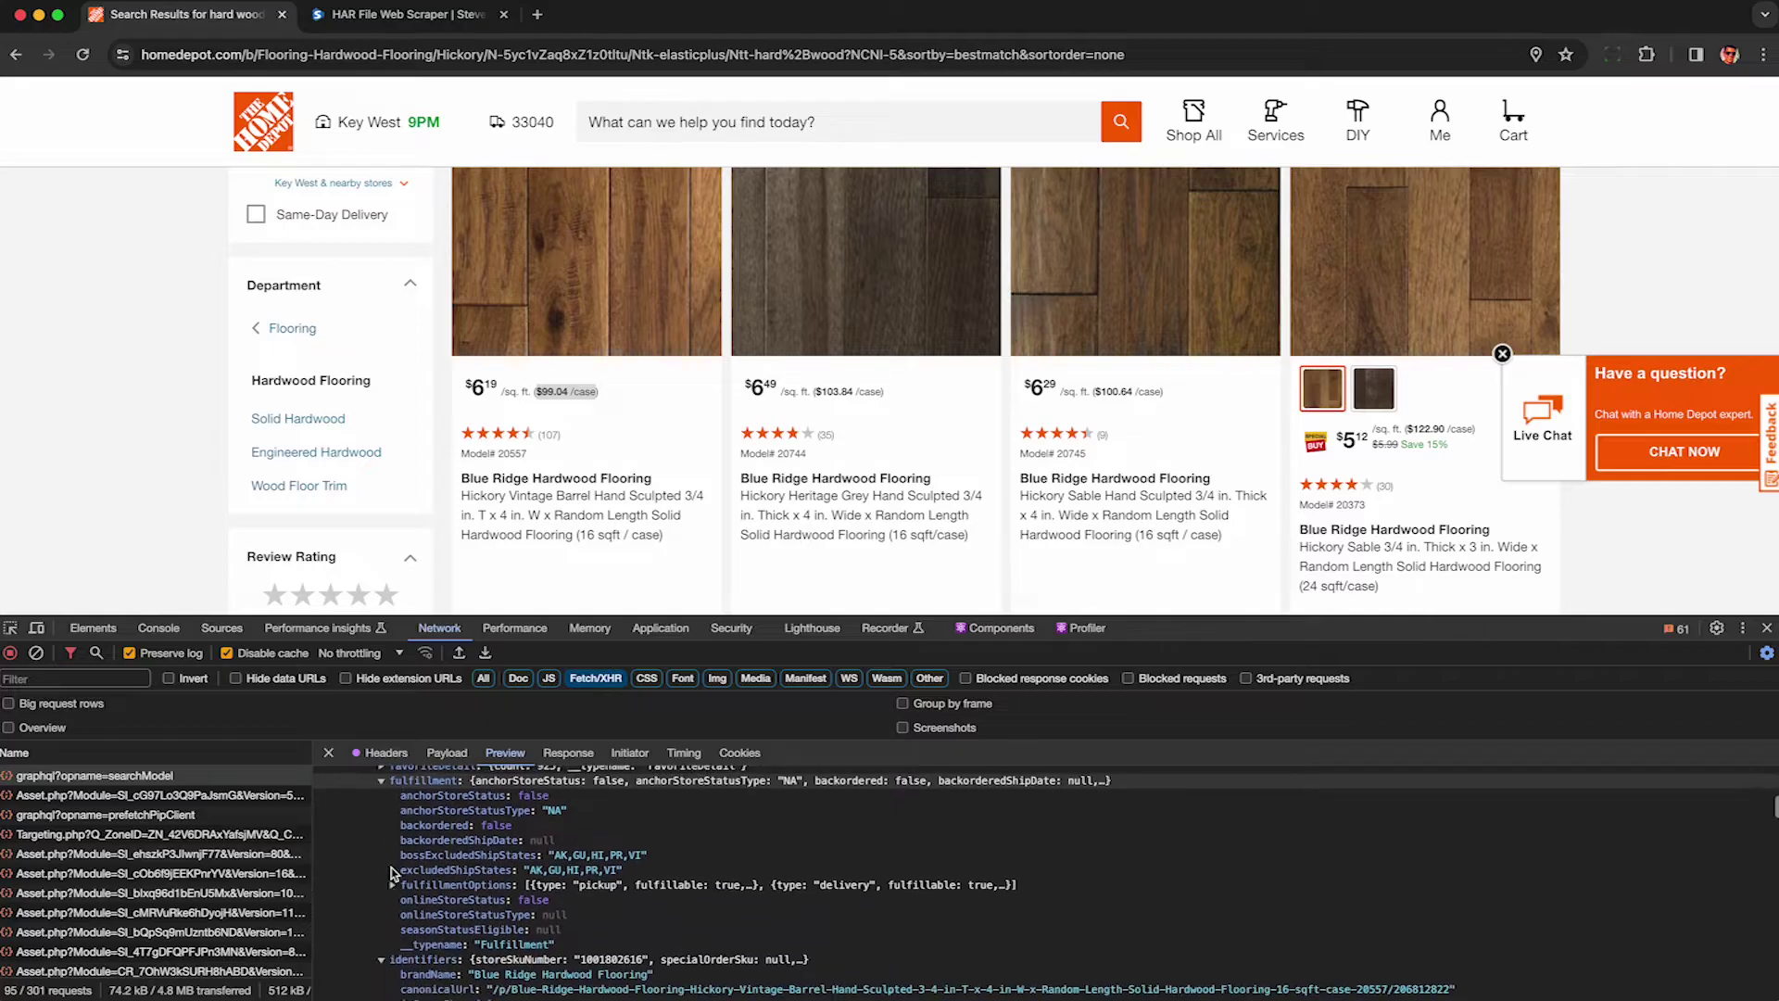
{"action": "left_click", "coordinate": [391, 877]}
{"action": "scroll", "coordinate": [393, 862], "scroll_direction": "down", "scroll_amount": 2}
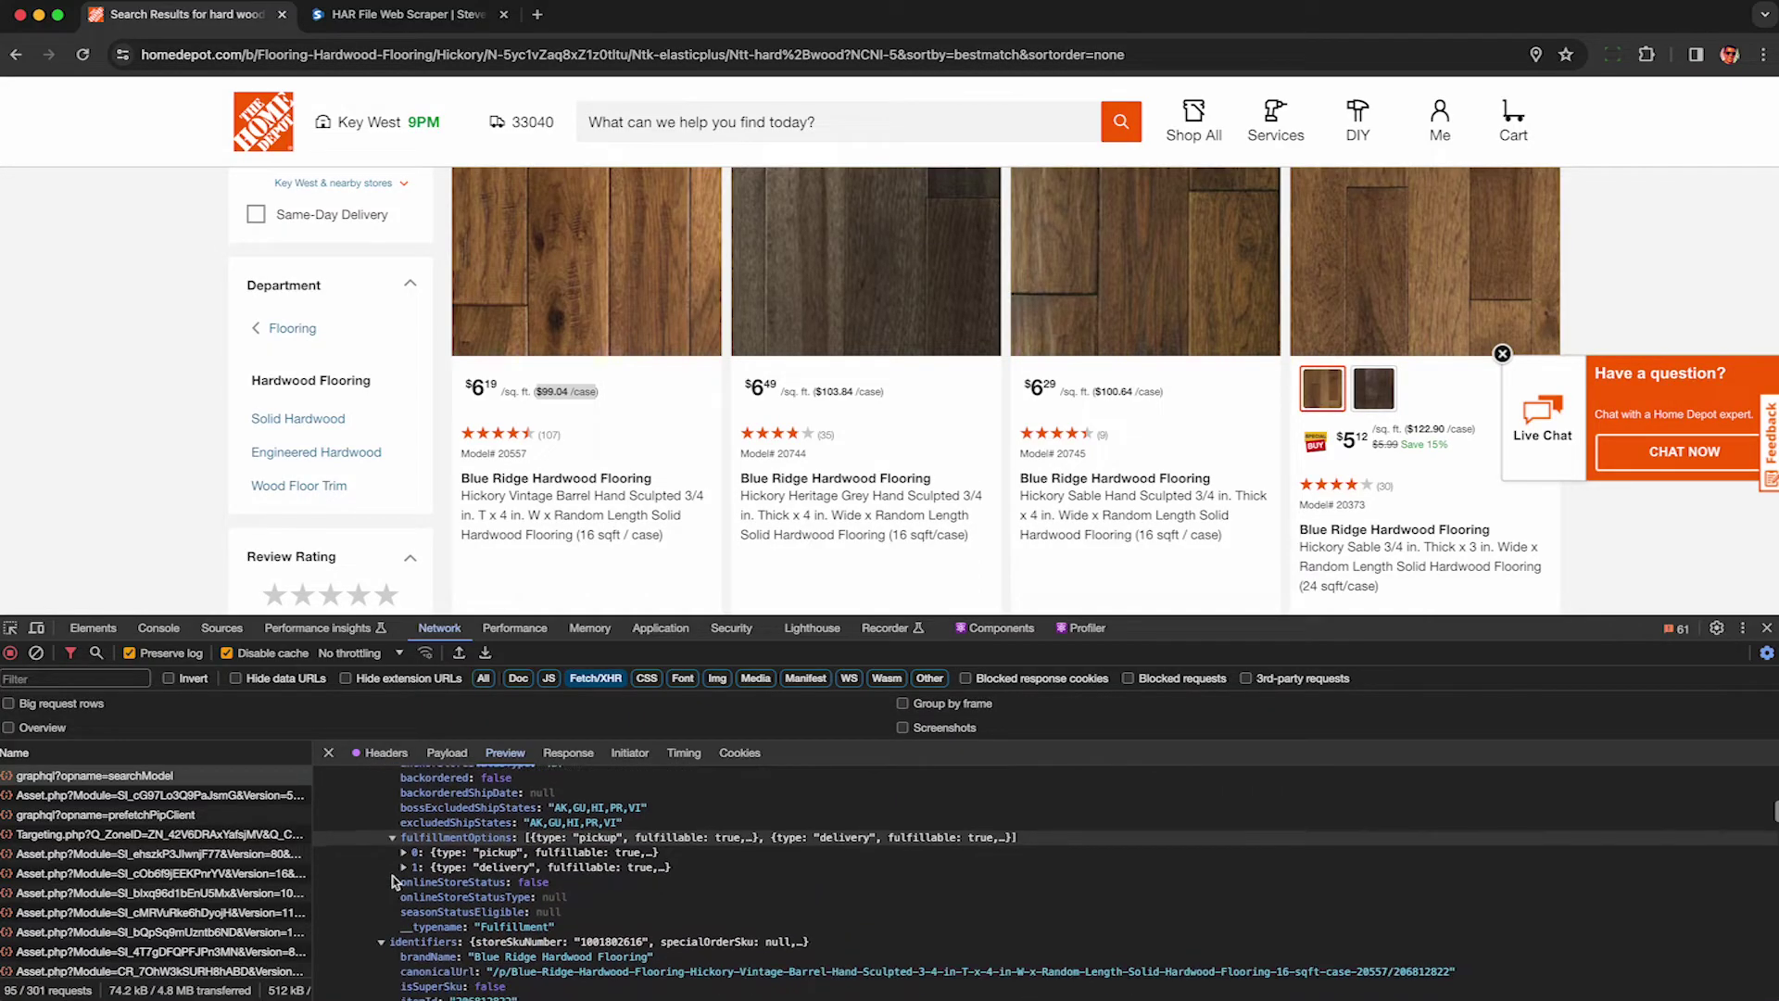
{"action": "left_click", "coordinate": [405, 834]}
{"action": "scroll", "coordinate": [409, 857], "scroll_direction": "down", "scroll_amount": 1}
{"action": "left_click", "coordinate": [405, 890]}
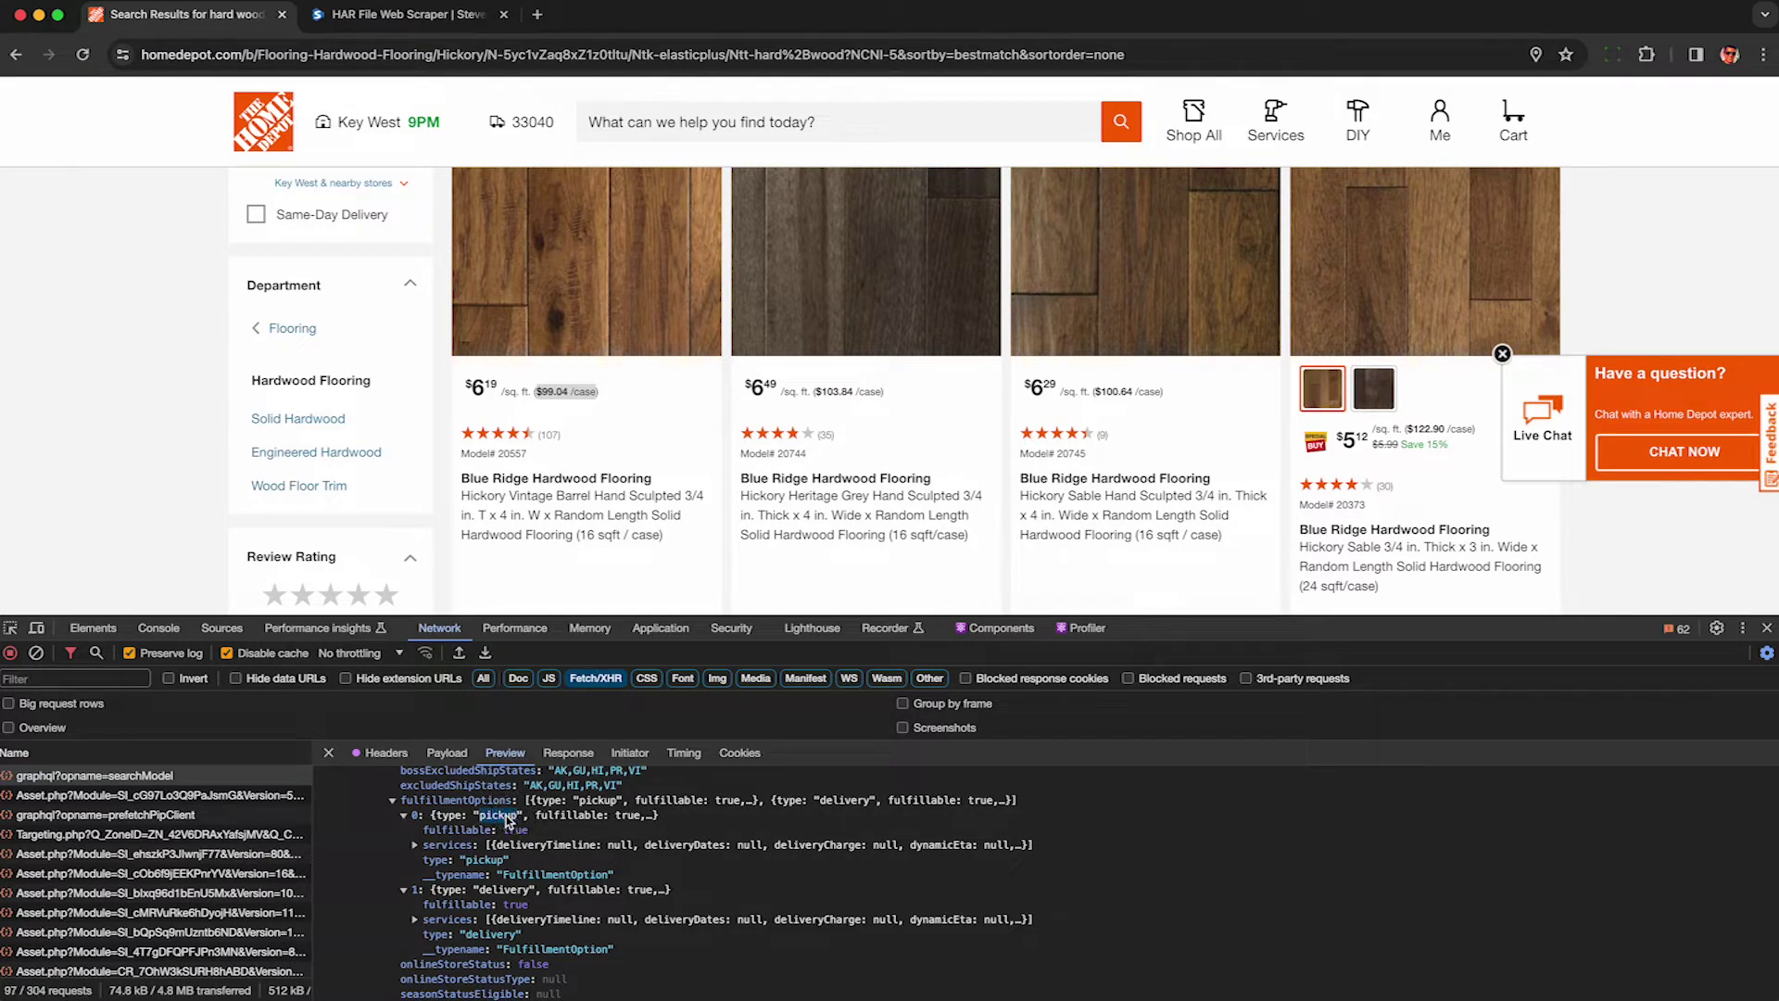
- Drill into pickup store inventory and mark isInStock true, quantity 6425 and store Key West
{"action": "left_click", "coordinate": [414, 845]}
{"action": "left_click", "coordinate": [428, 859]}
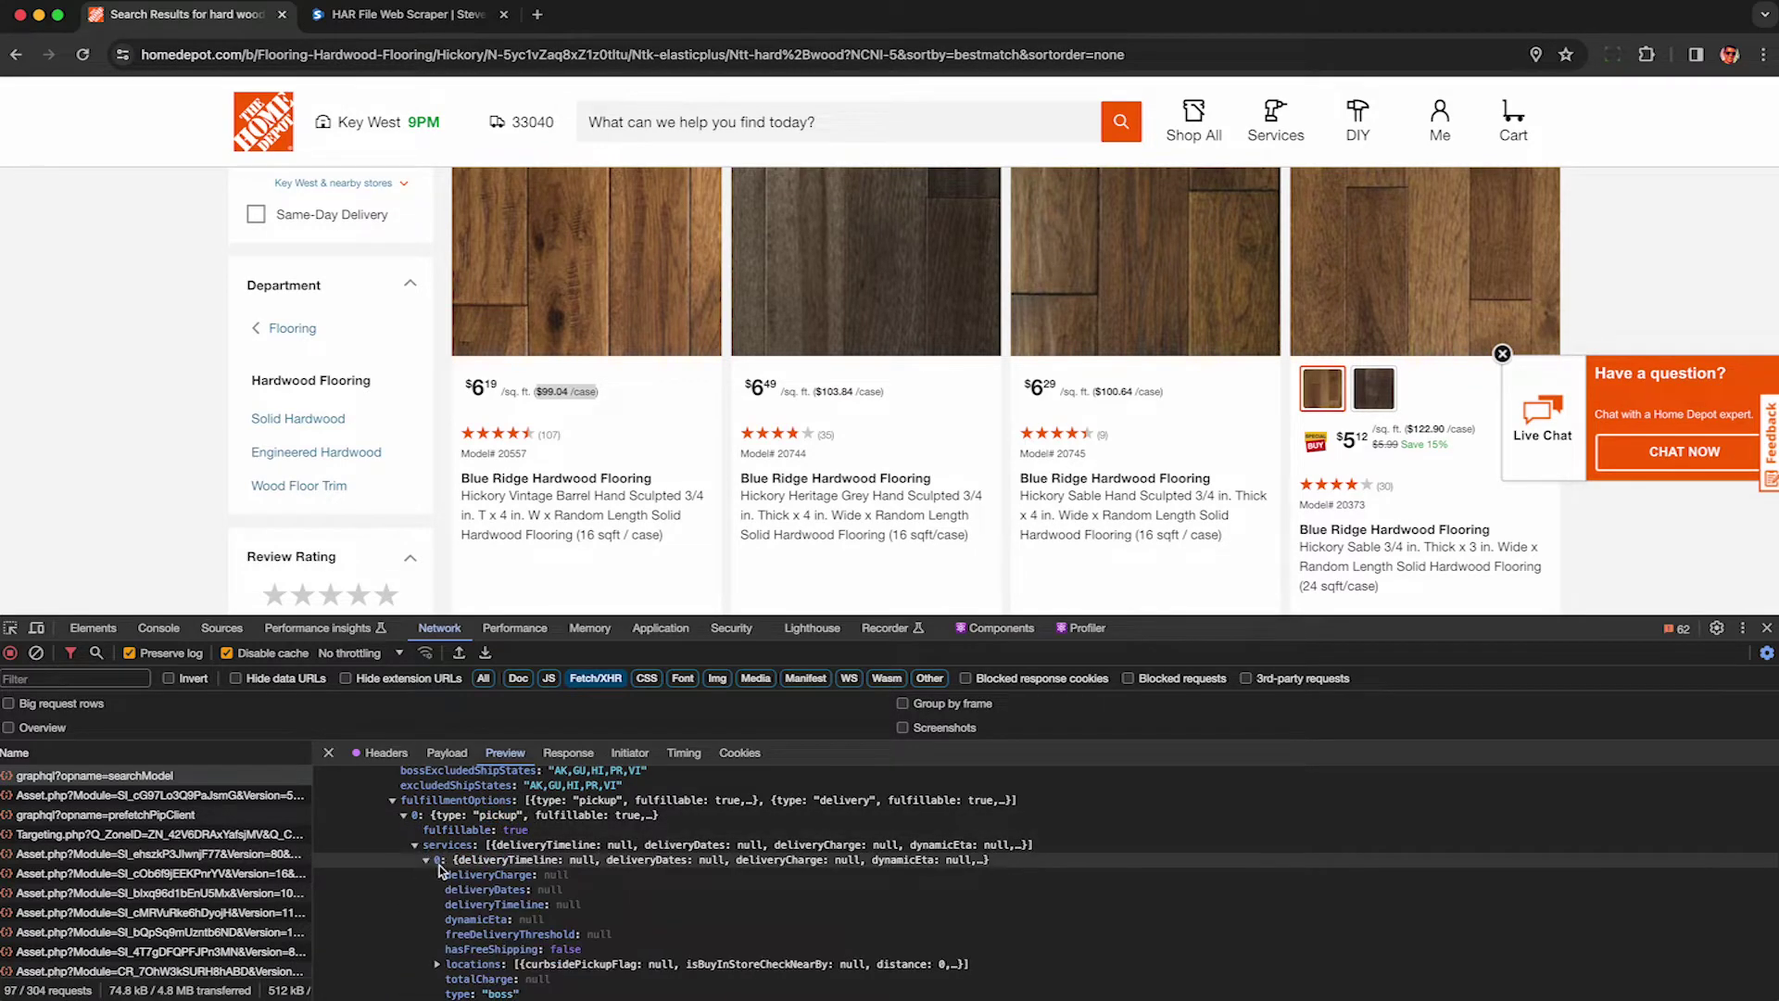
{"action": "scroll", "coordinate": [440, 868], "scroll_direction": "down", "scroll_amount": 3}
{"action": "left_click", "coordinate": [439, 848]}
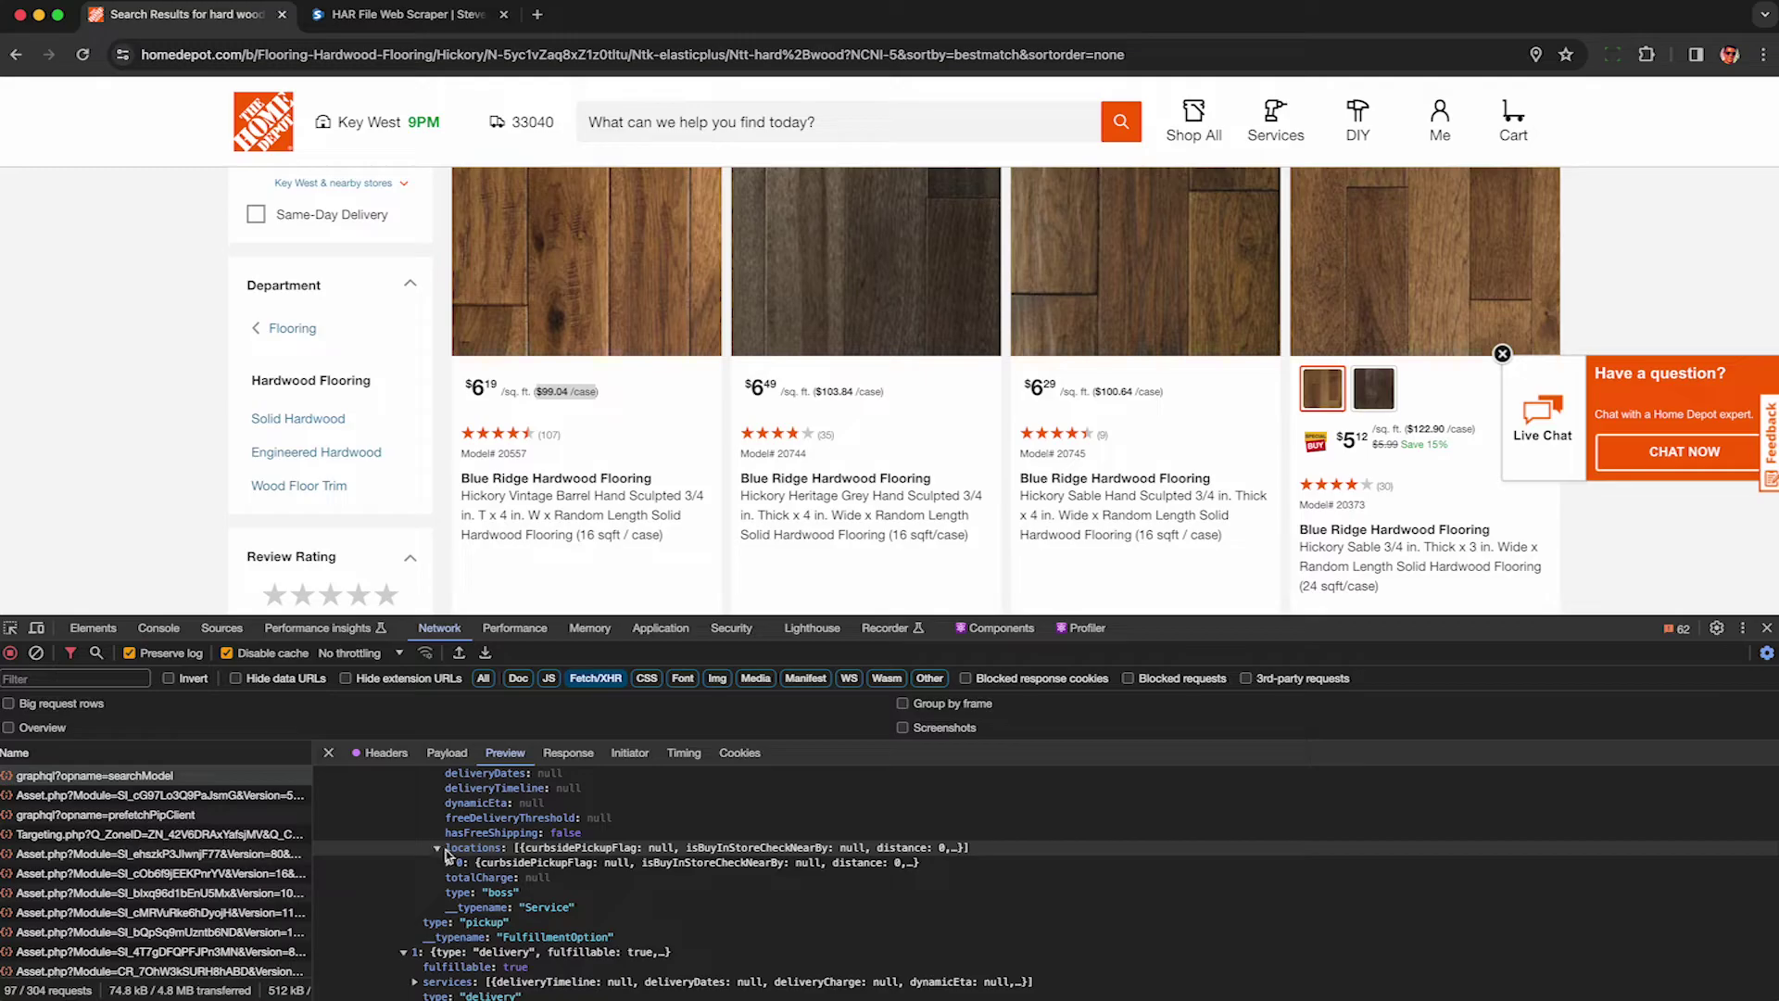
{"action": "left_click", "coordinate": [448, 862]}
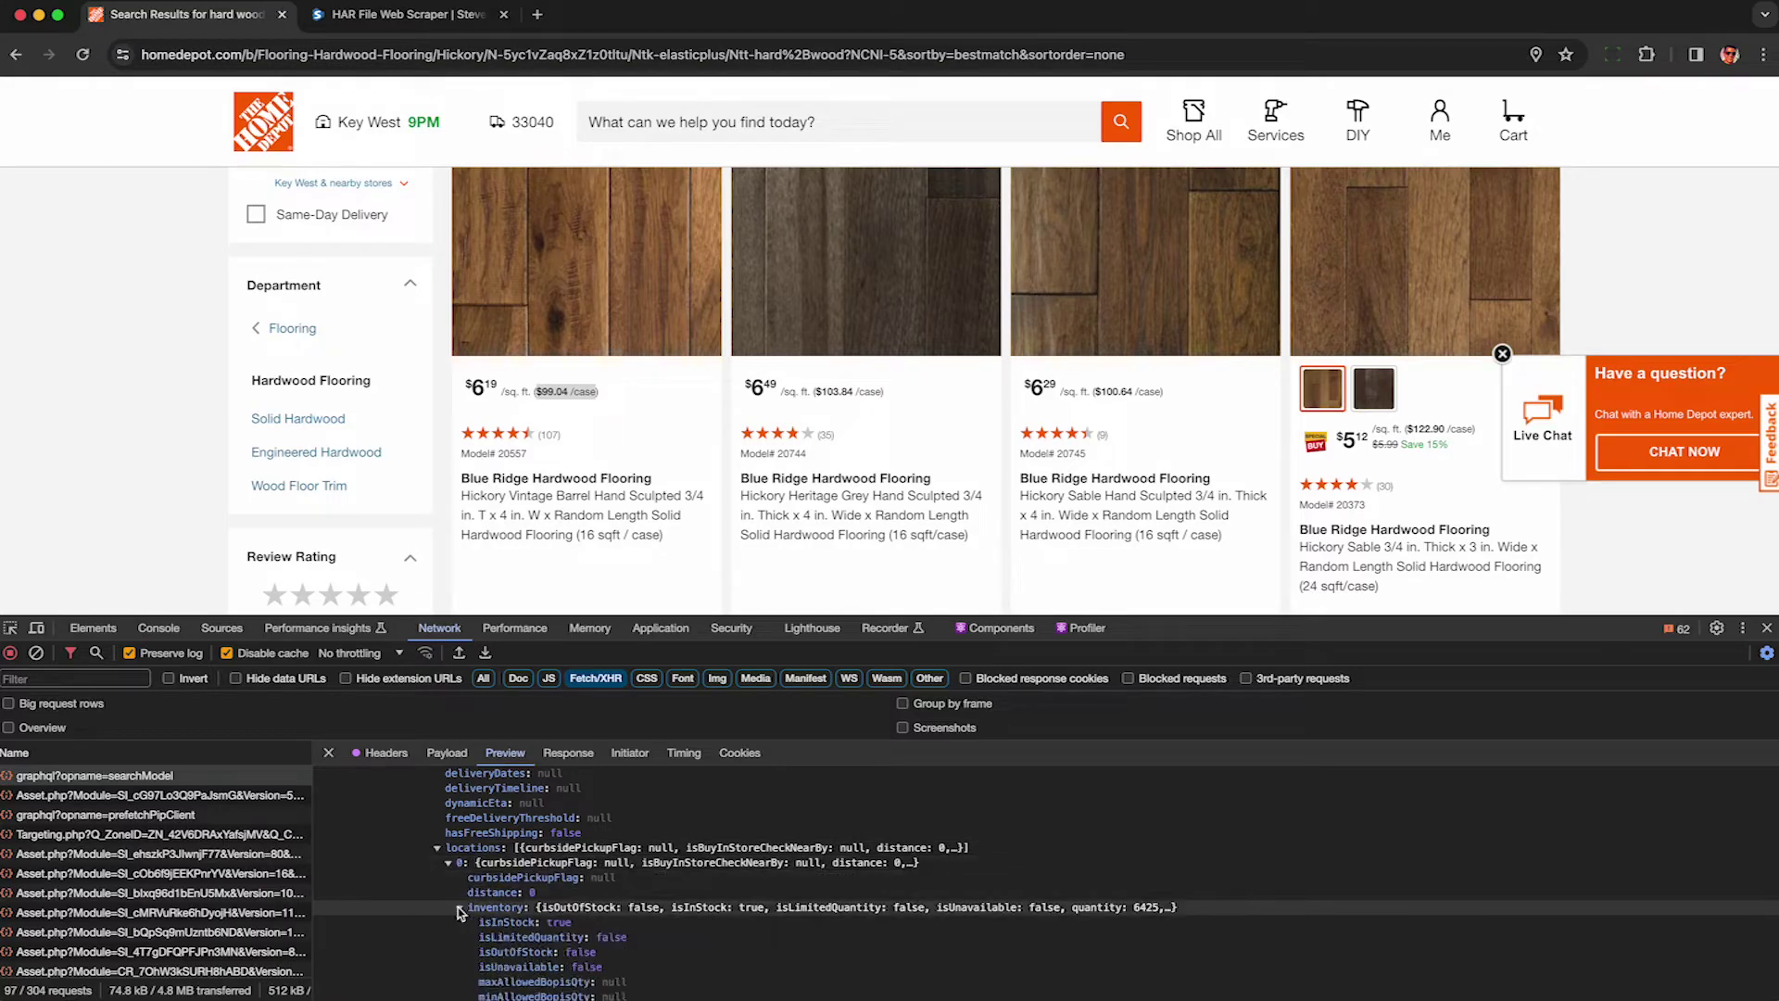
{"action": "scroll", "coordinate": [461, 913], "scroll_direction": "down", "scroll_amount": 3}
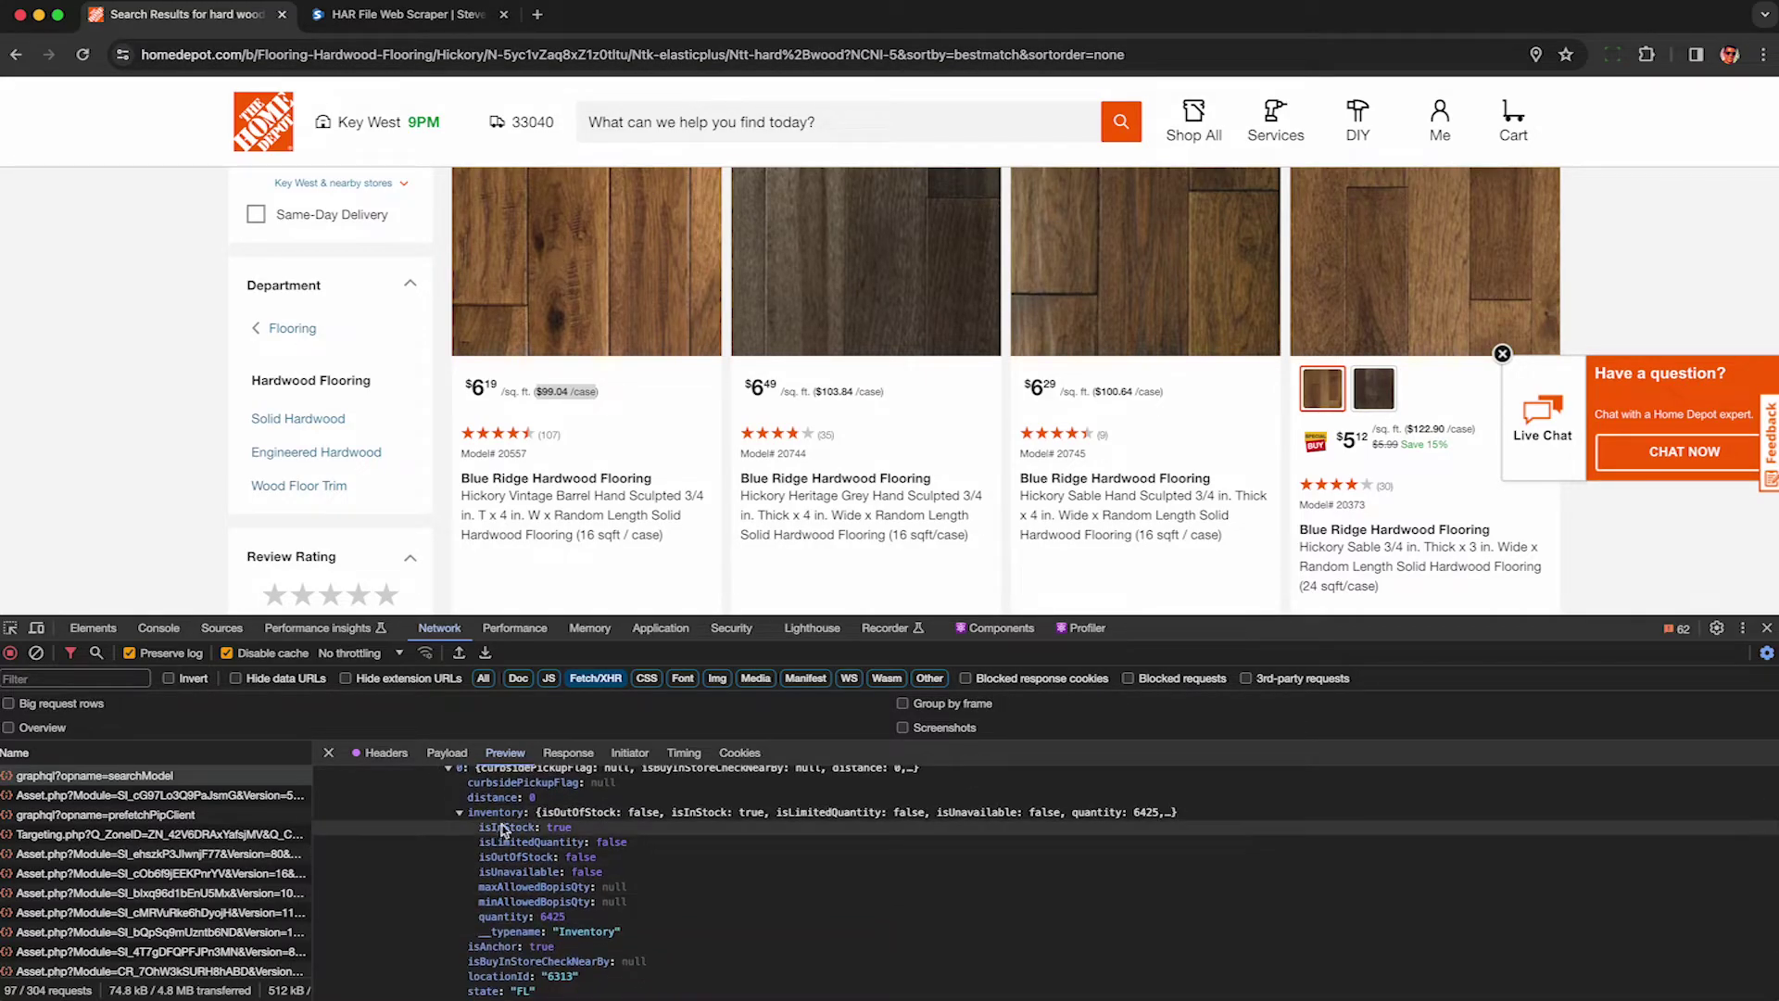
{"action": "left_click_drag", "start_coordinate": [480, 826], "coordinate": [593, 827]}
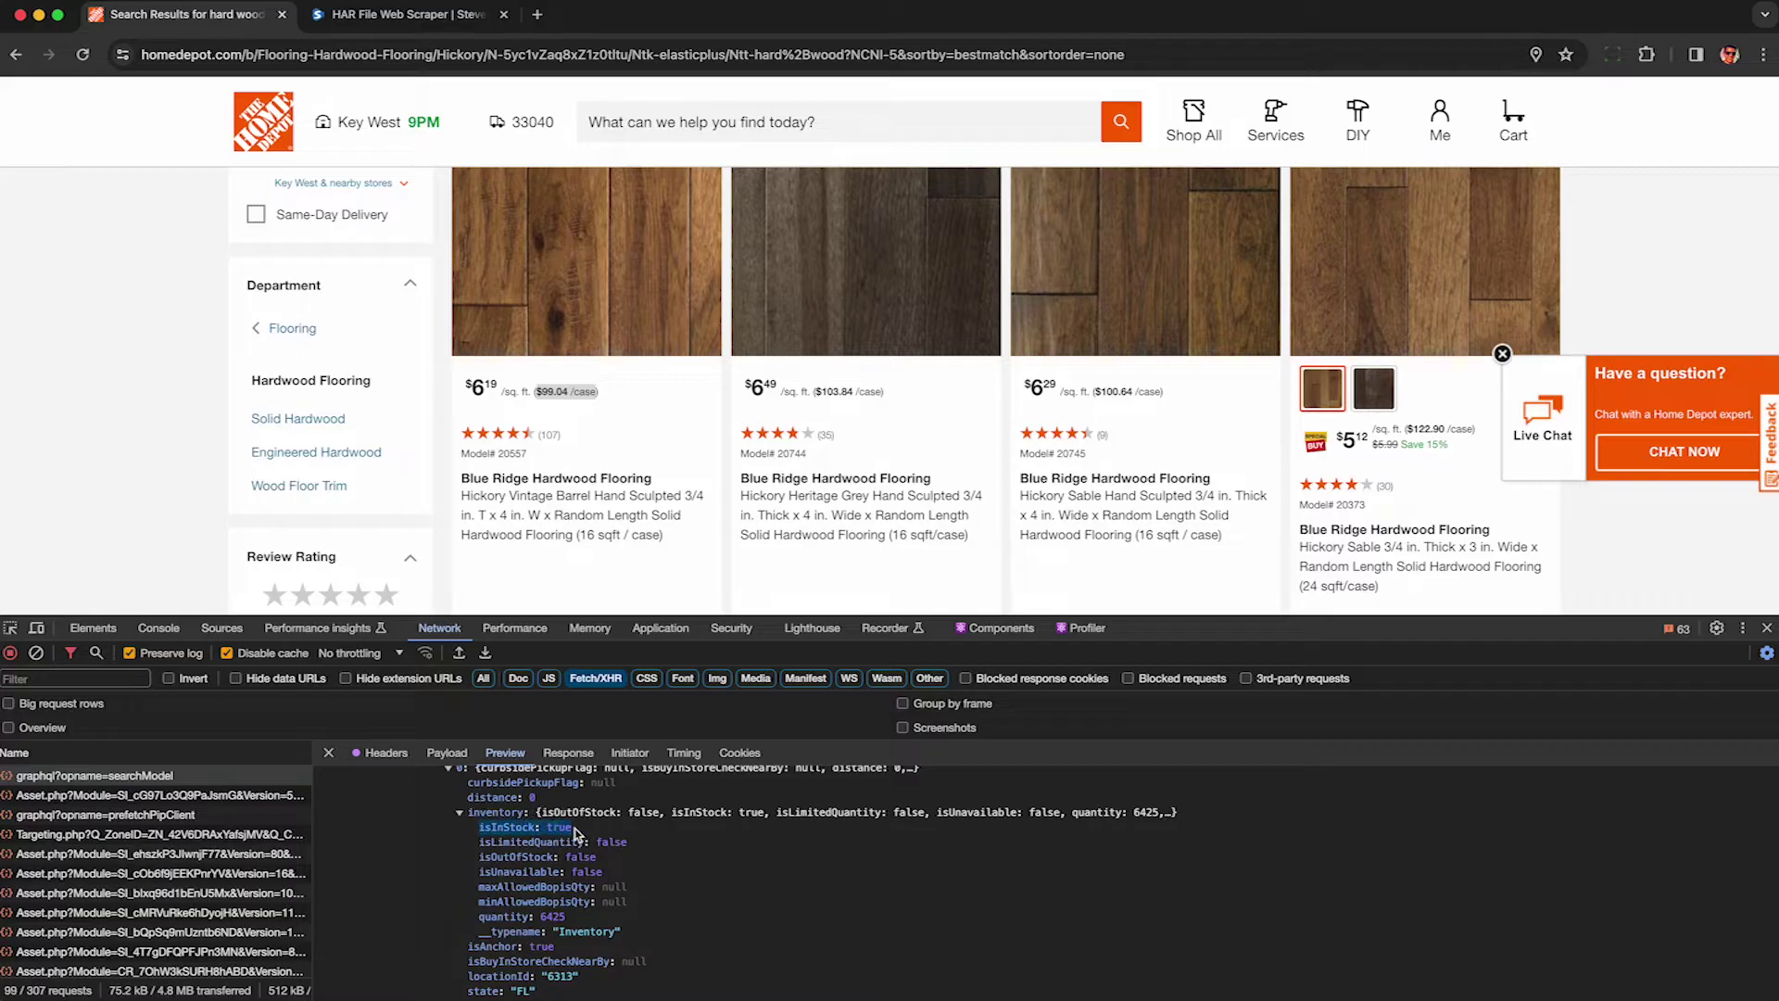
{"action": "left_click_drag", "start_coordinate": [480, 917], "coordinate": [567, 922]}
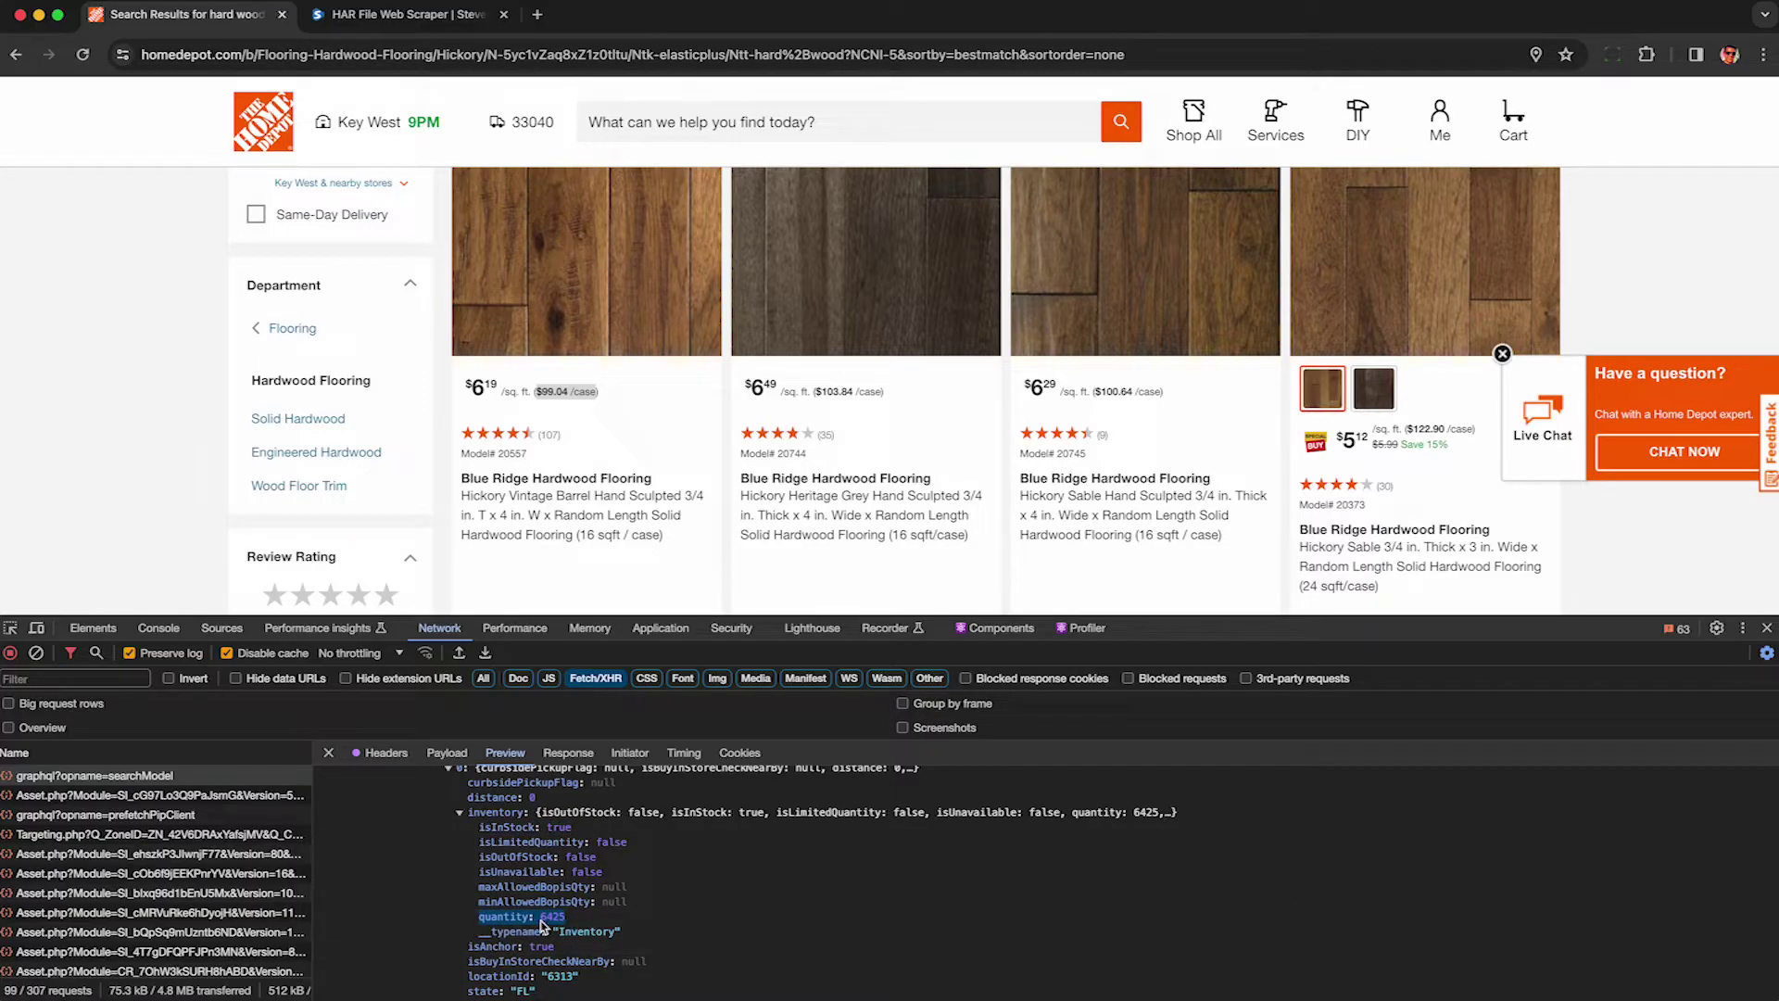
{"action": "scroll", "coordinate": [543, 930], "scroll_direction": "down", "scroll_amount": 2}
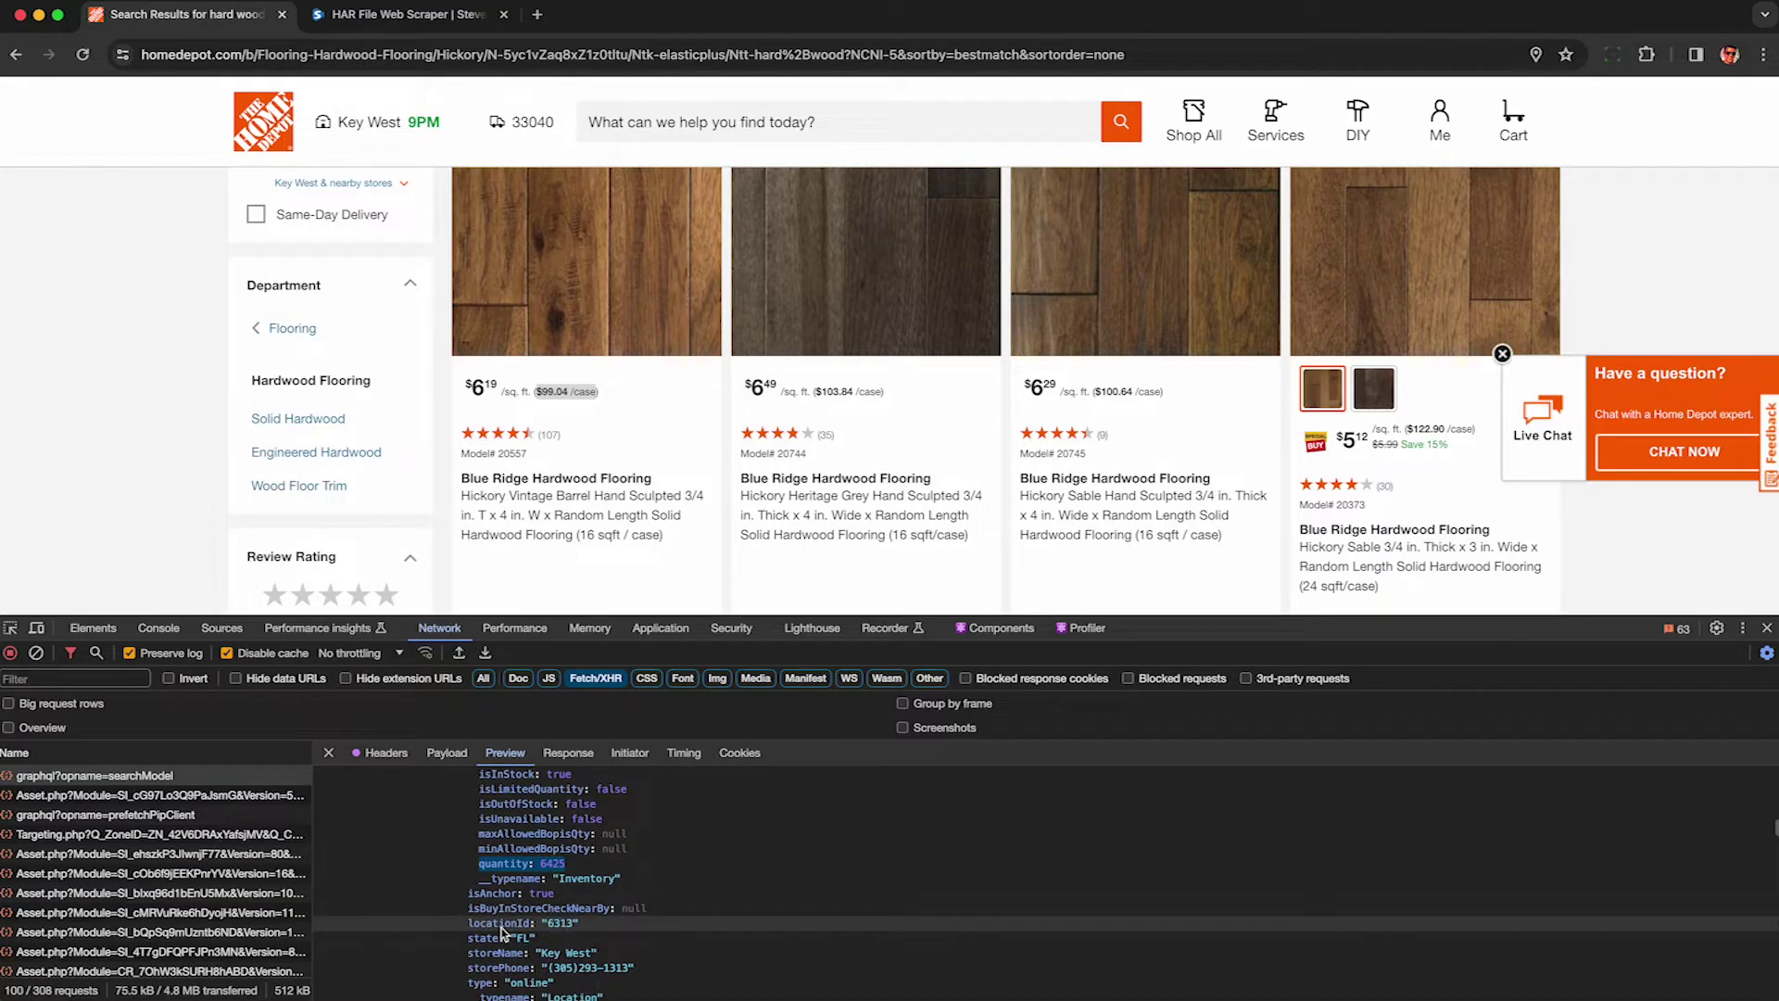
{"action": "left_click_drag", "start_coordinate": [468, 952], "coordinate": [612, 957]}
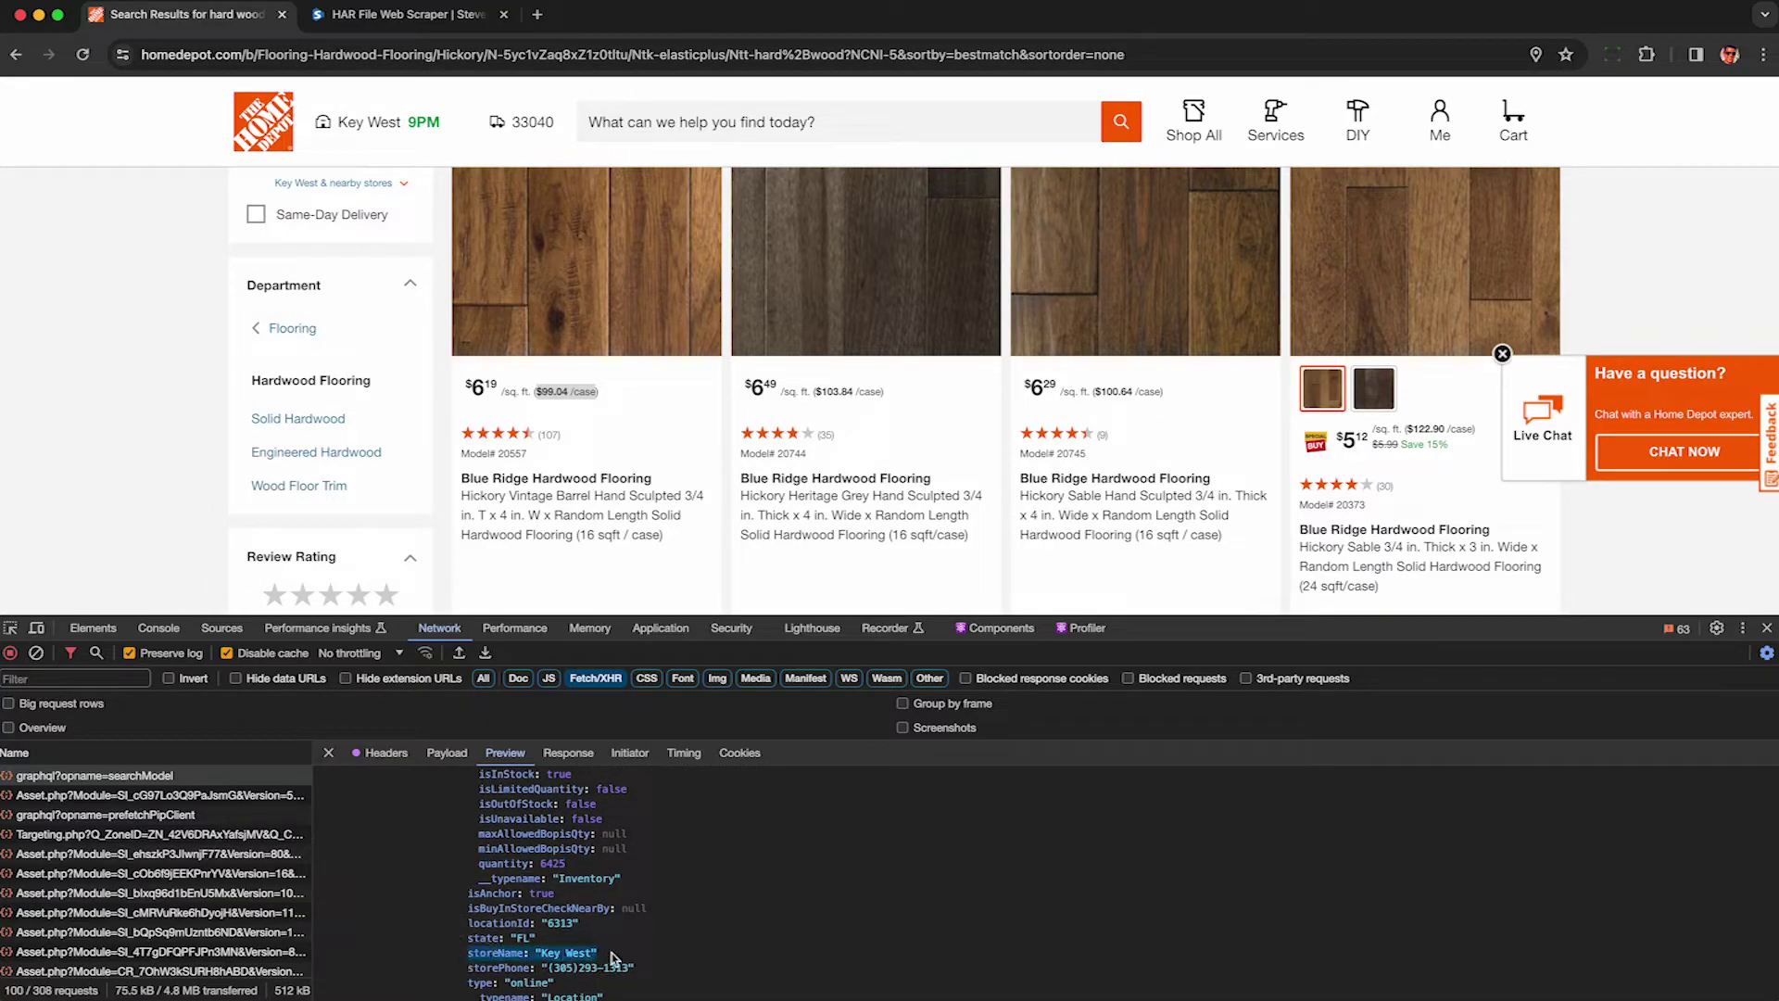
- Expand the delivery option's services down to its first location
{"action": "scroll", "coordinate": [593, 953], "scroll_direction": "down", "scroll_amount": 7}
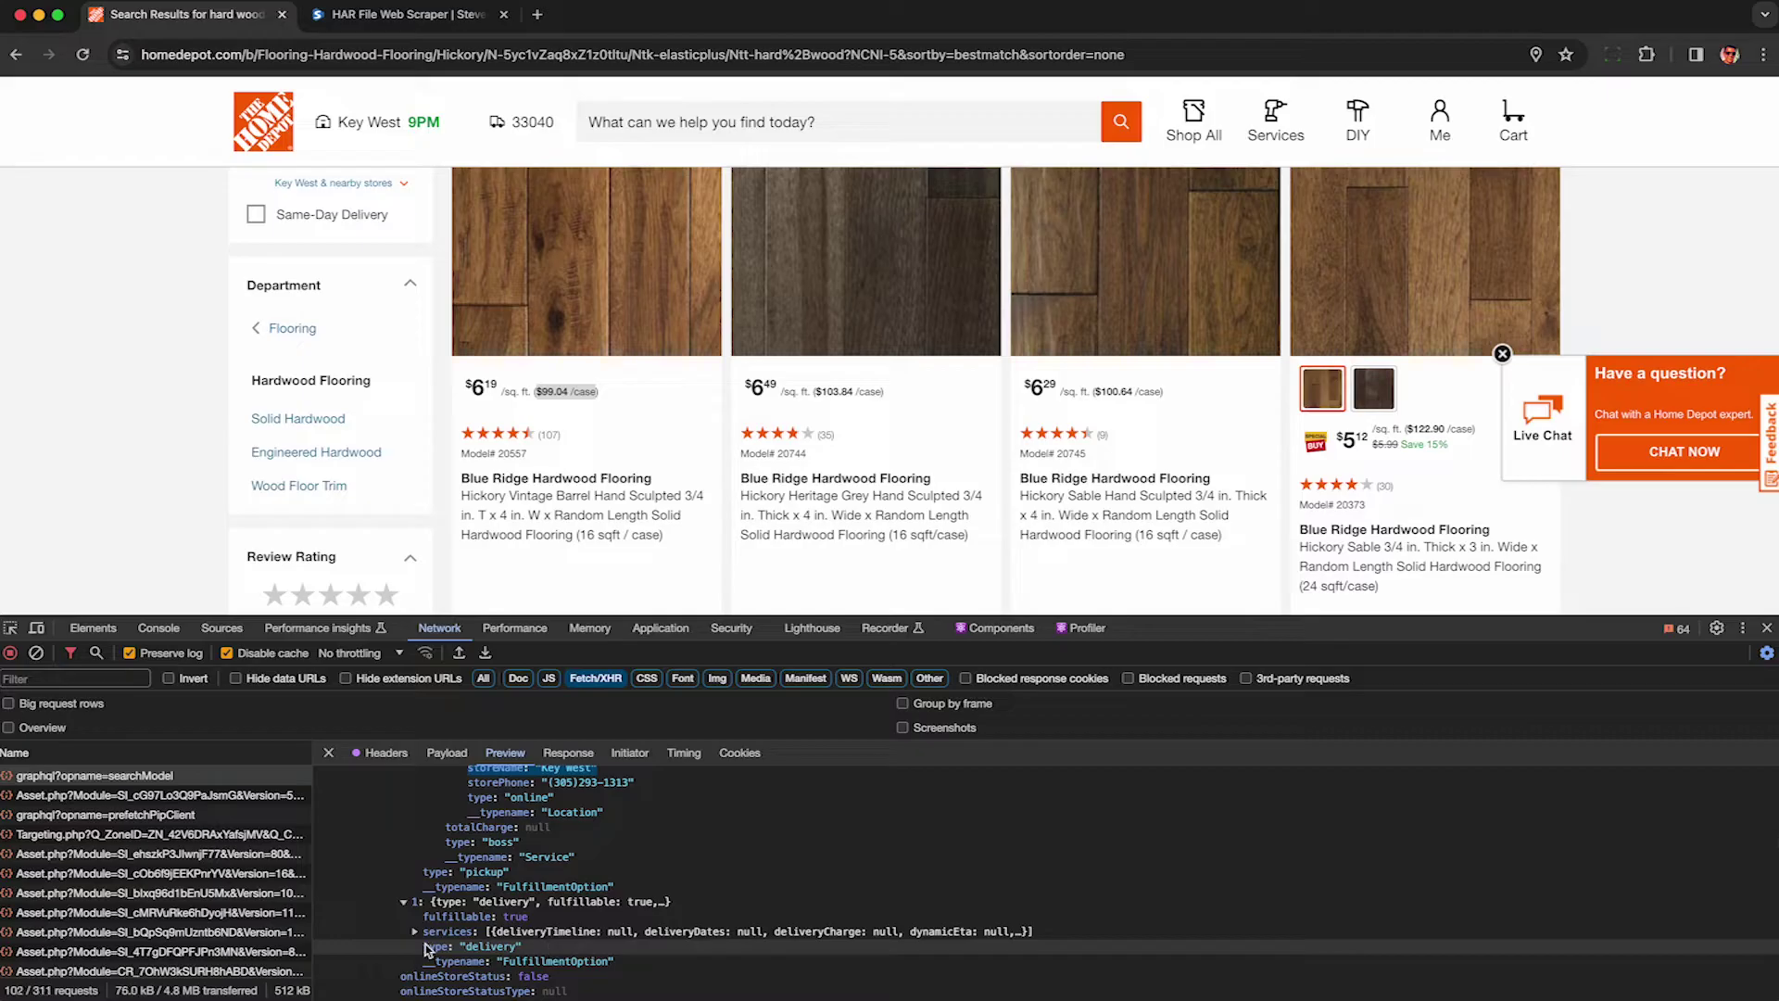
{"action": "left_click", "coordinate": [415, 931]}
{"action": "scroll", "coordinate": [426, 927], "scroll_direction": "down", "scroll_amount": 1}
{"action": "left_click", "coordinate": [428, 897]}
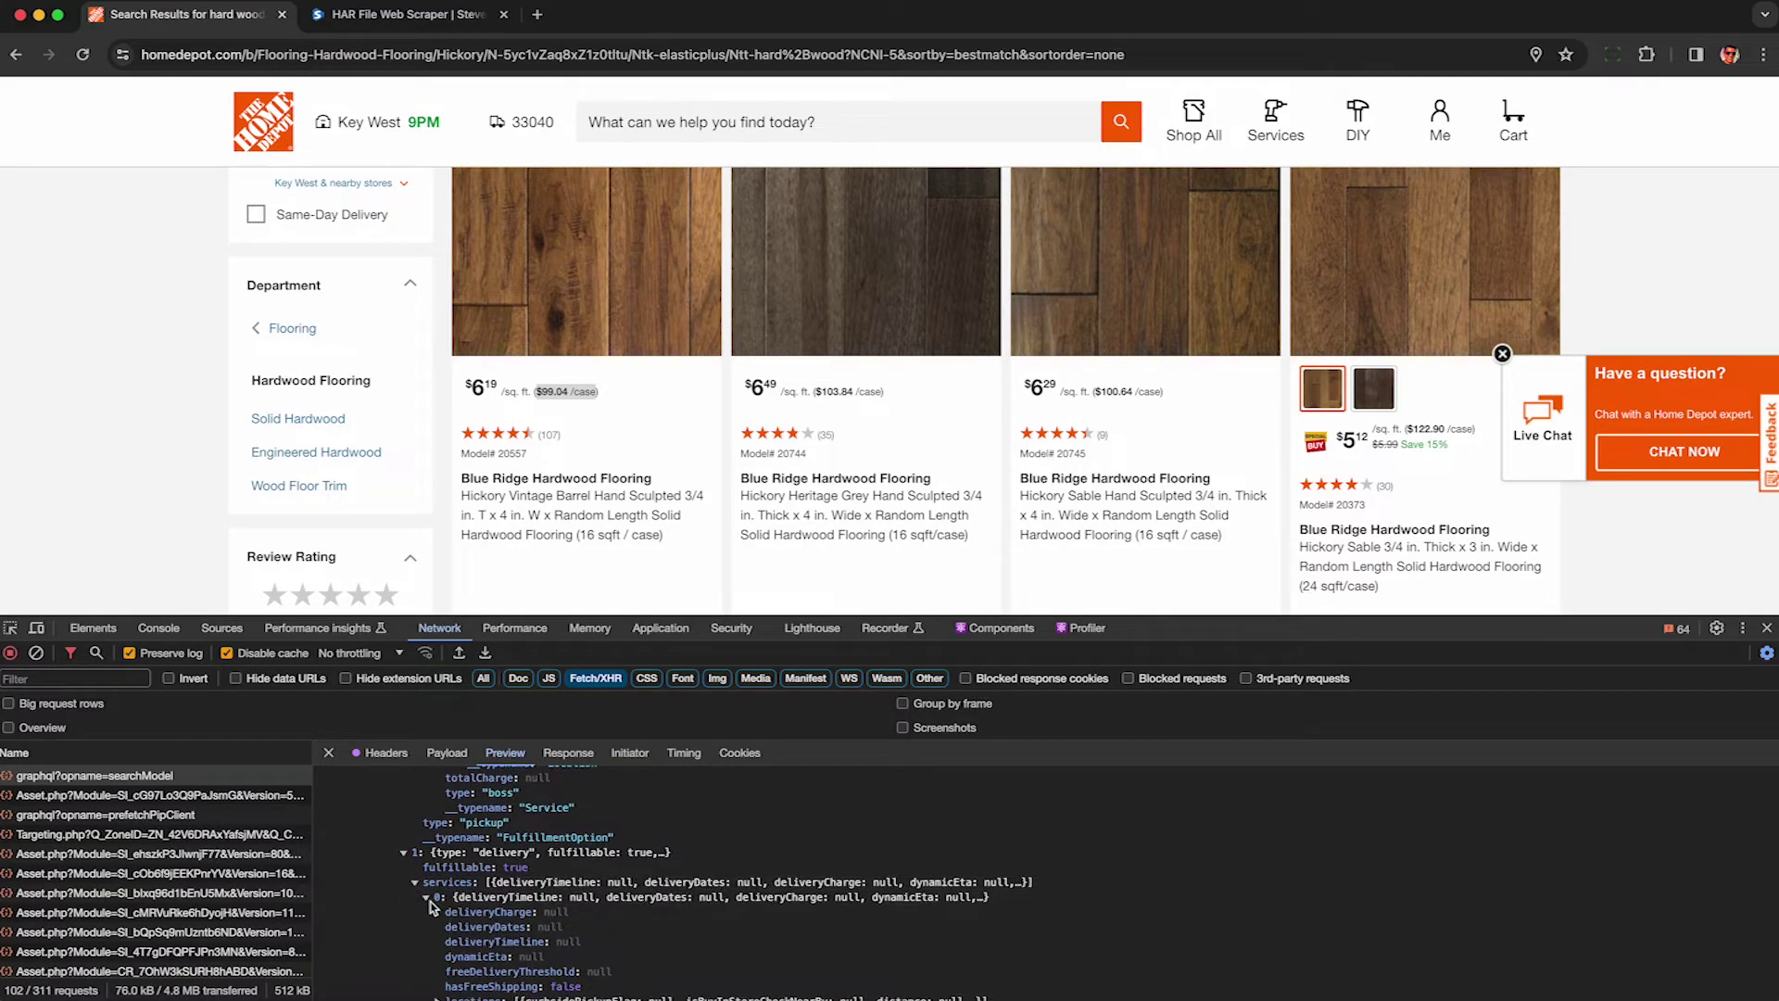
{"action": "scroll", "coordinate": [429, 908], "scroll_direction": "down", "scroll_amount": 1}
{"action": "left_click", "coordinate": [436, 970]}
{"action": "scroll", "coordinate": [445, 890], "scroll_direction": "down", "scroll_amount": 3}
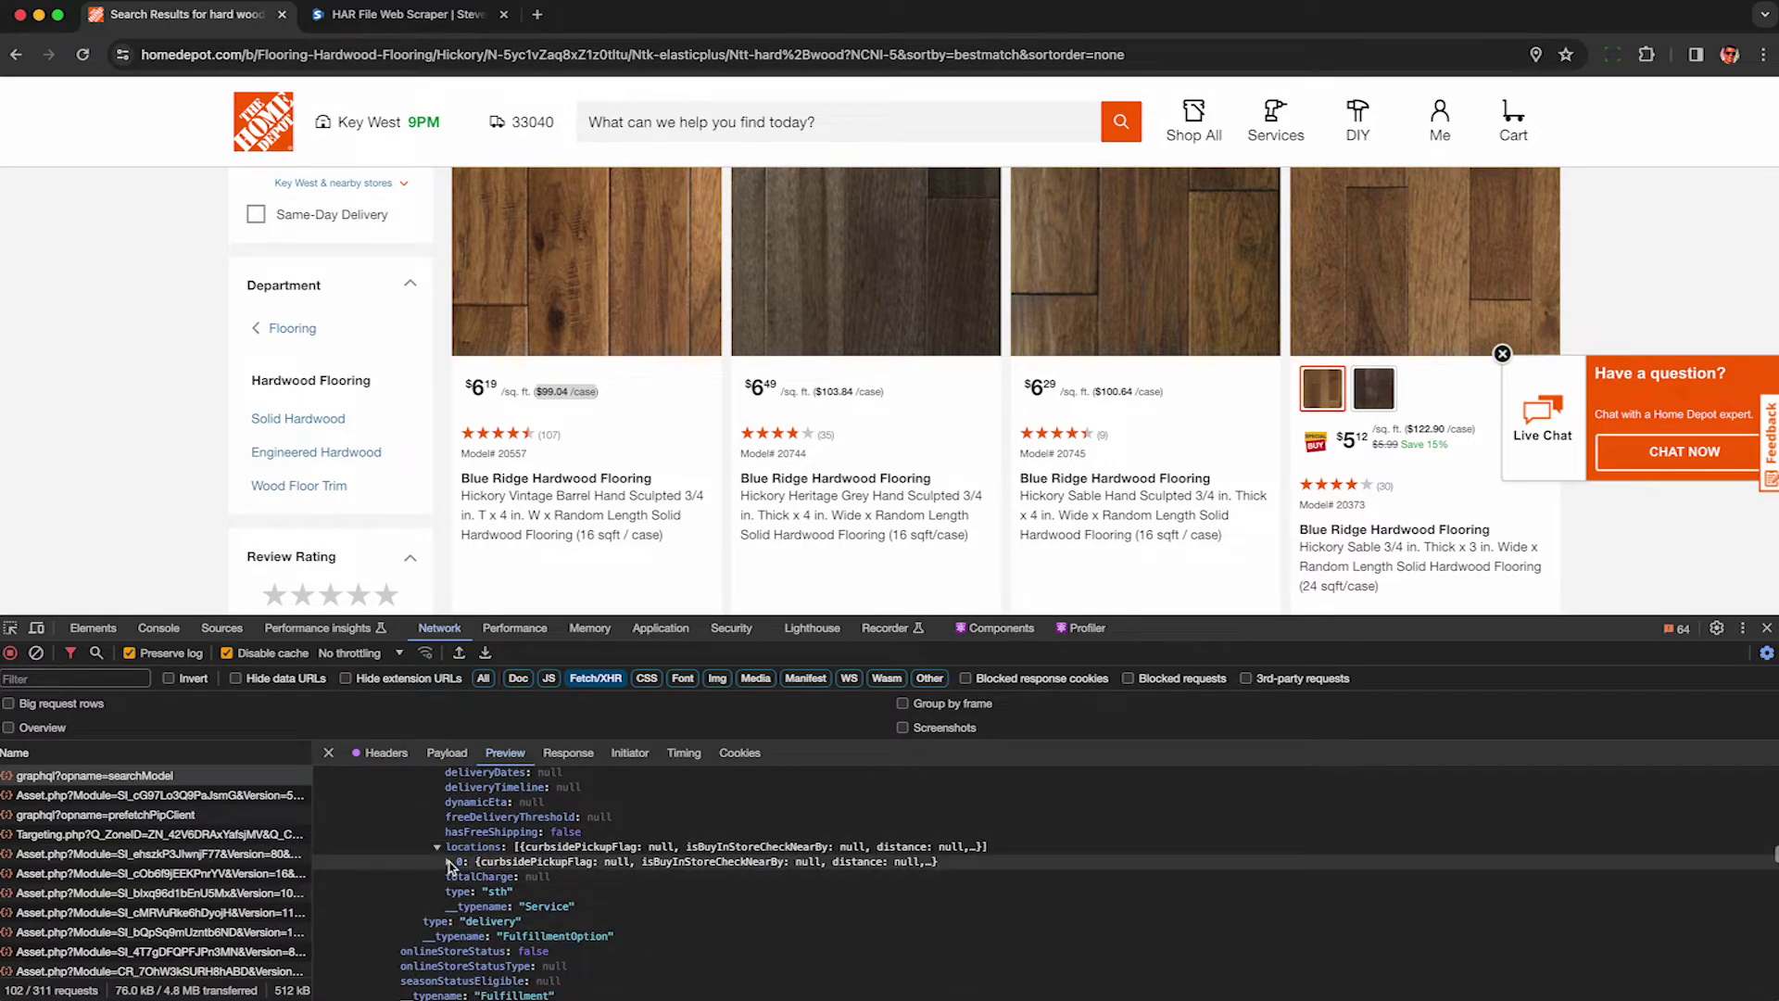
{"action": "left_click", "coordinate": [450, 862]}
- Expand the delivery inventory and mark its in-stock value and quantity 6425
{"action": "scroll", "coordinate": [452, 872], "scroll_direction": "down", "scroll_amount": 1}
{"action": "left_click", "coordinate": [459, 839]}
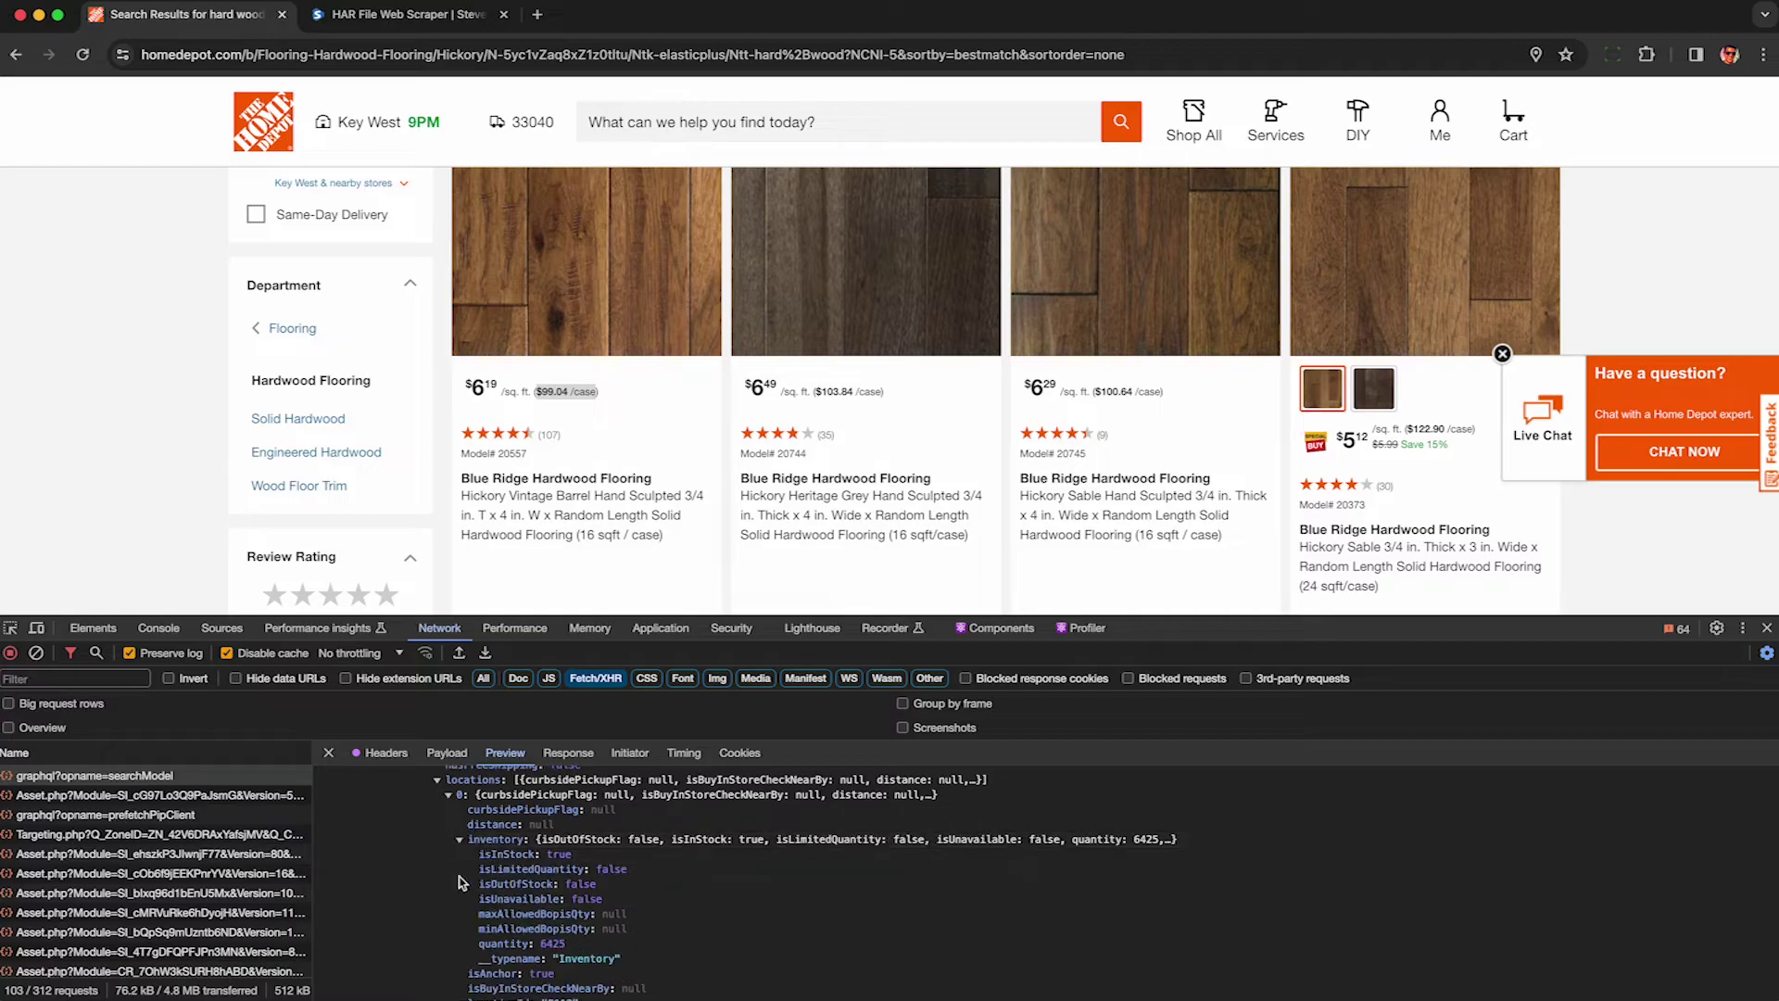
{"action": "scroll", "coordinate": [461, 883], "scroll_direction": "down", "scroll_amount": 1}
{"action": "left_click_drag", "start_coordinate": [478, 823], "coordinate": [578, 827]}
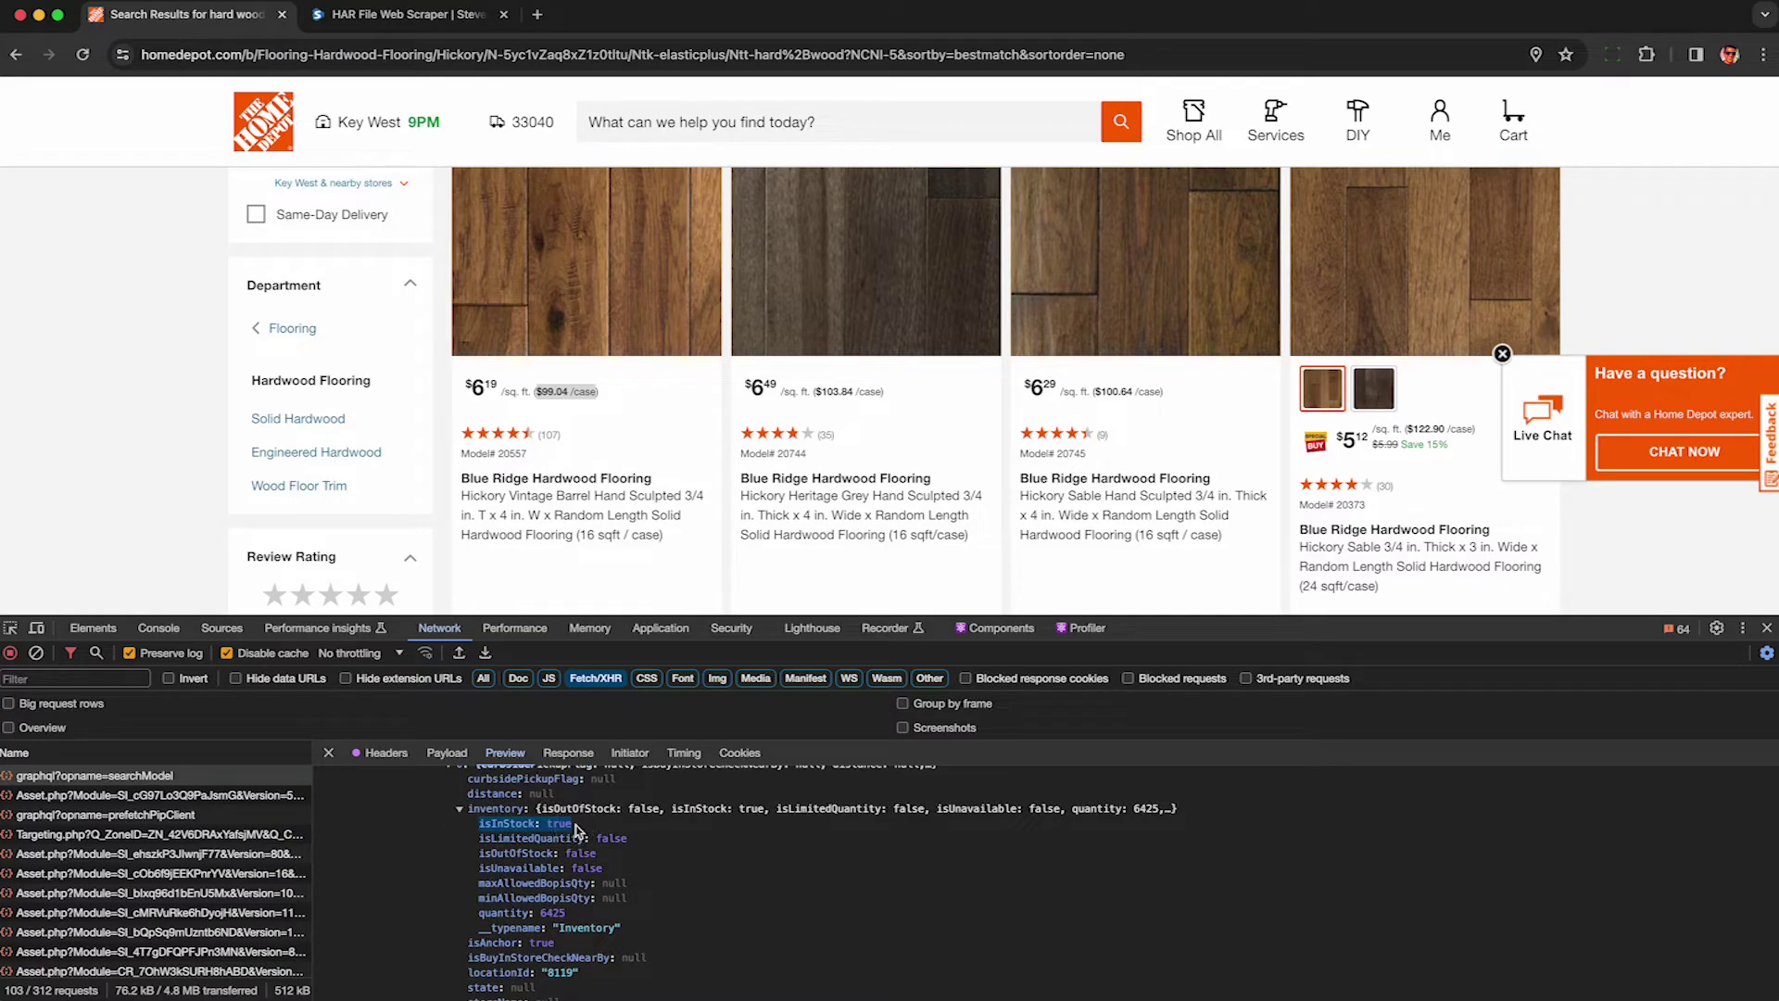
{"action": "left_click_drag", "start_coordinate": [478, 913], "coordinate": [567, 914]}
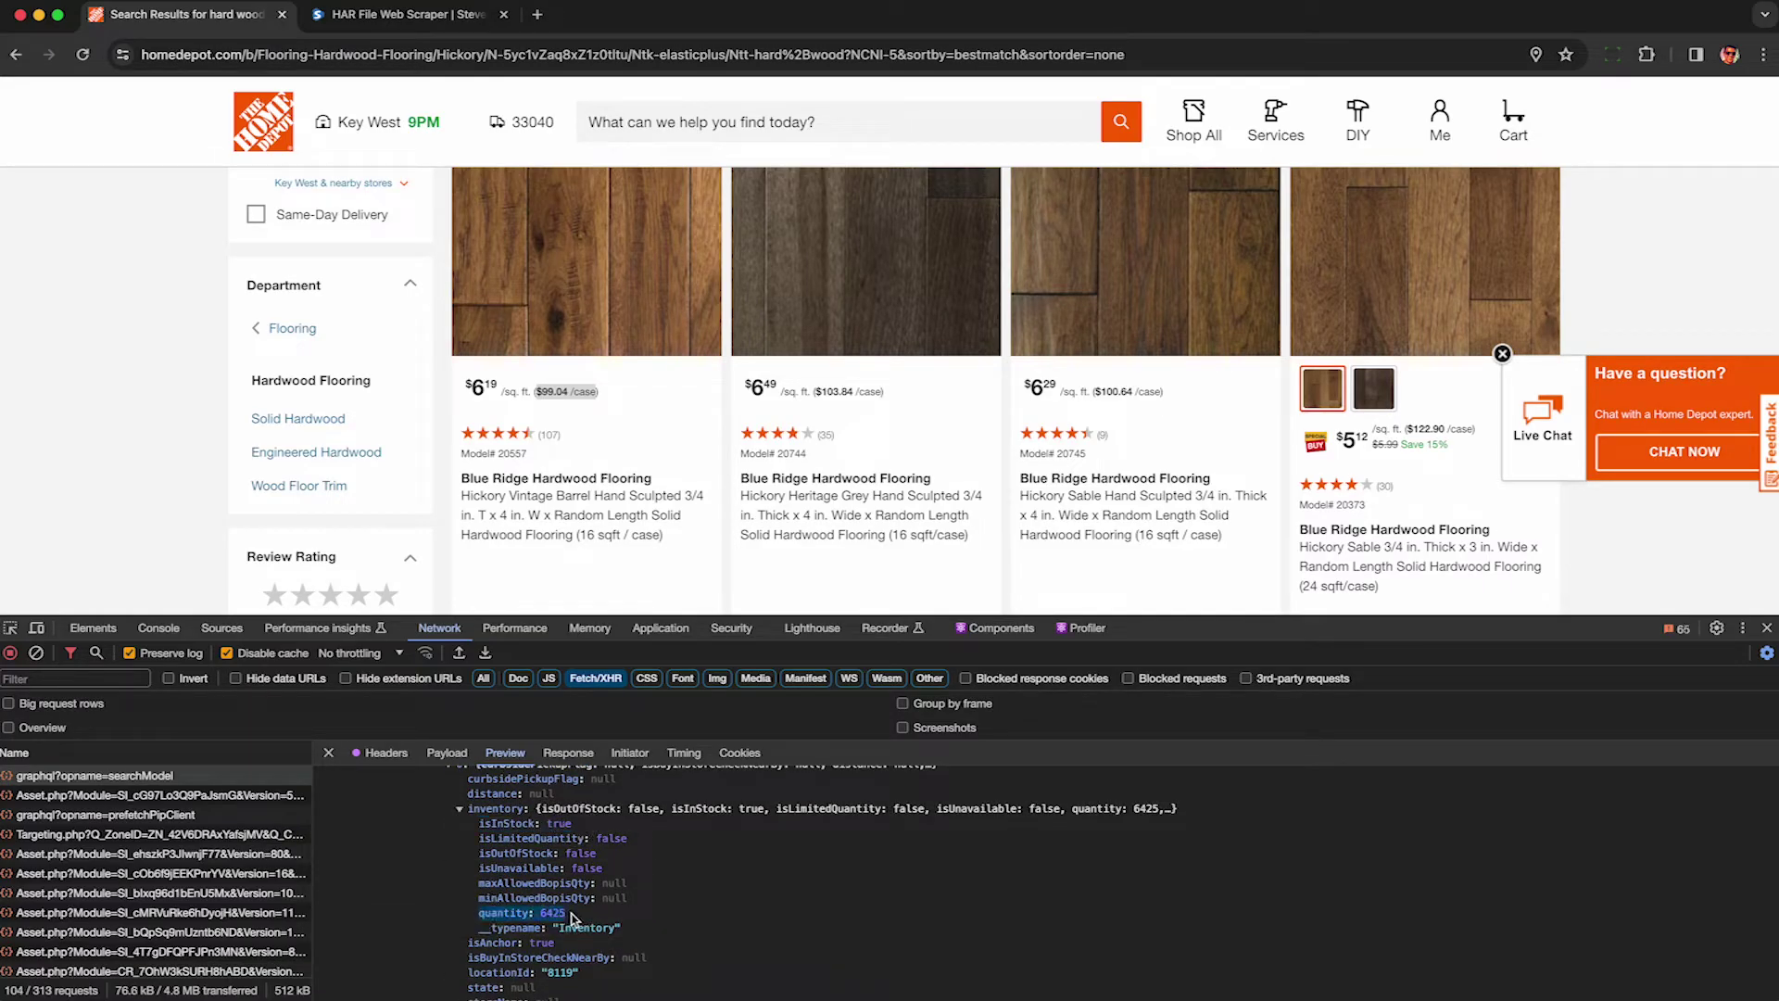
{"action": "left_click", "coordinate": [577, 917]}
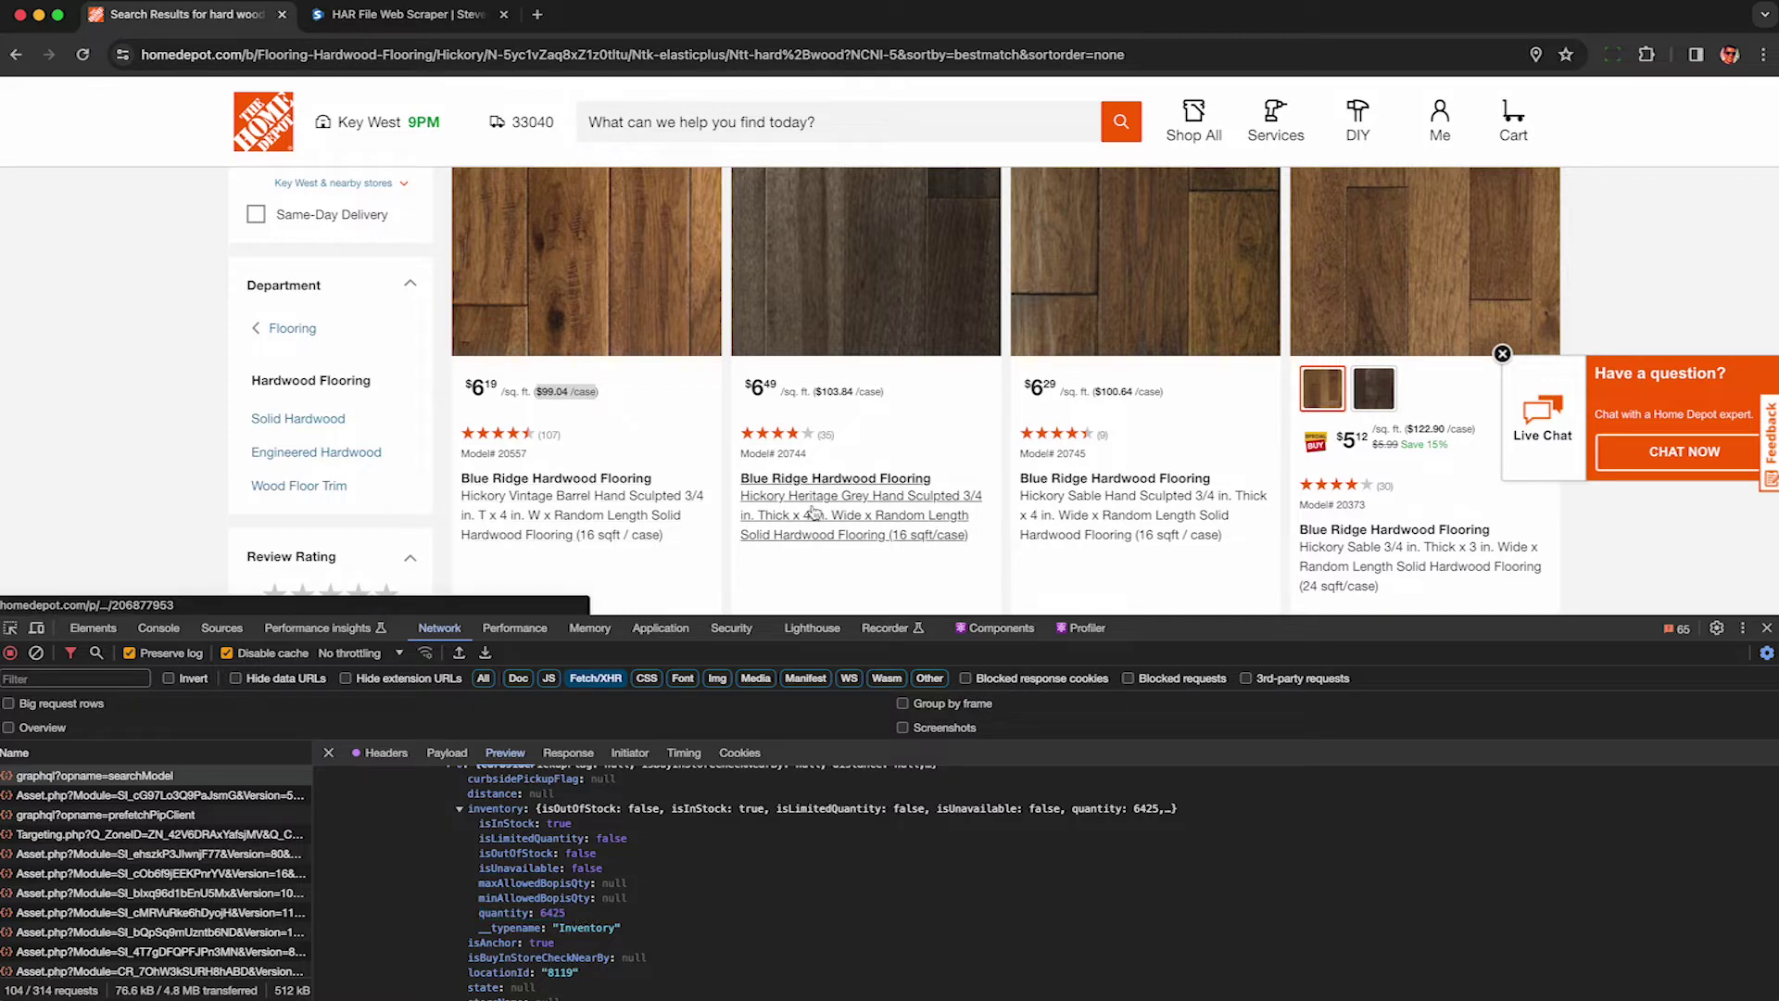
- Check the nearby-stores details, then close the response pane to list all requests
{"action": "scroll", "coordinate": [415, 311], "scroll_direction": "up", "scroll_amount": 2}
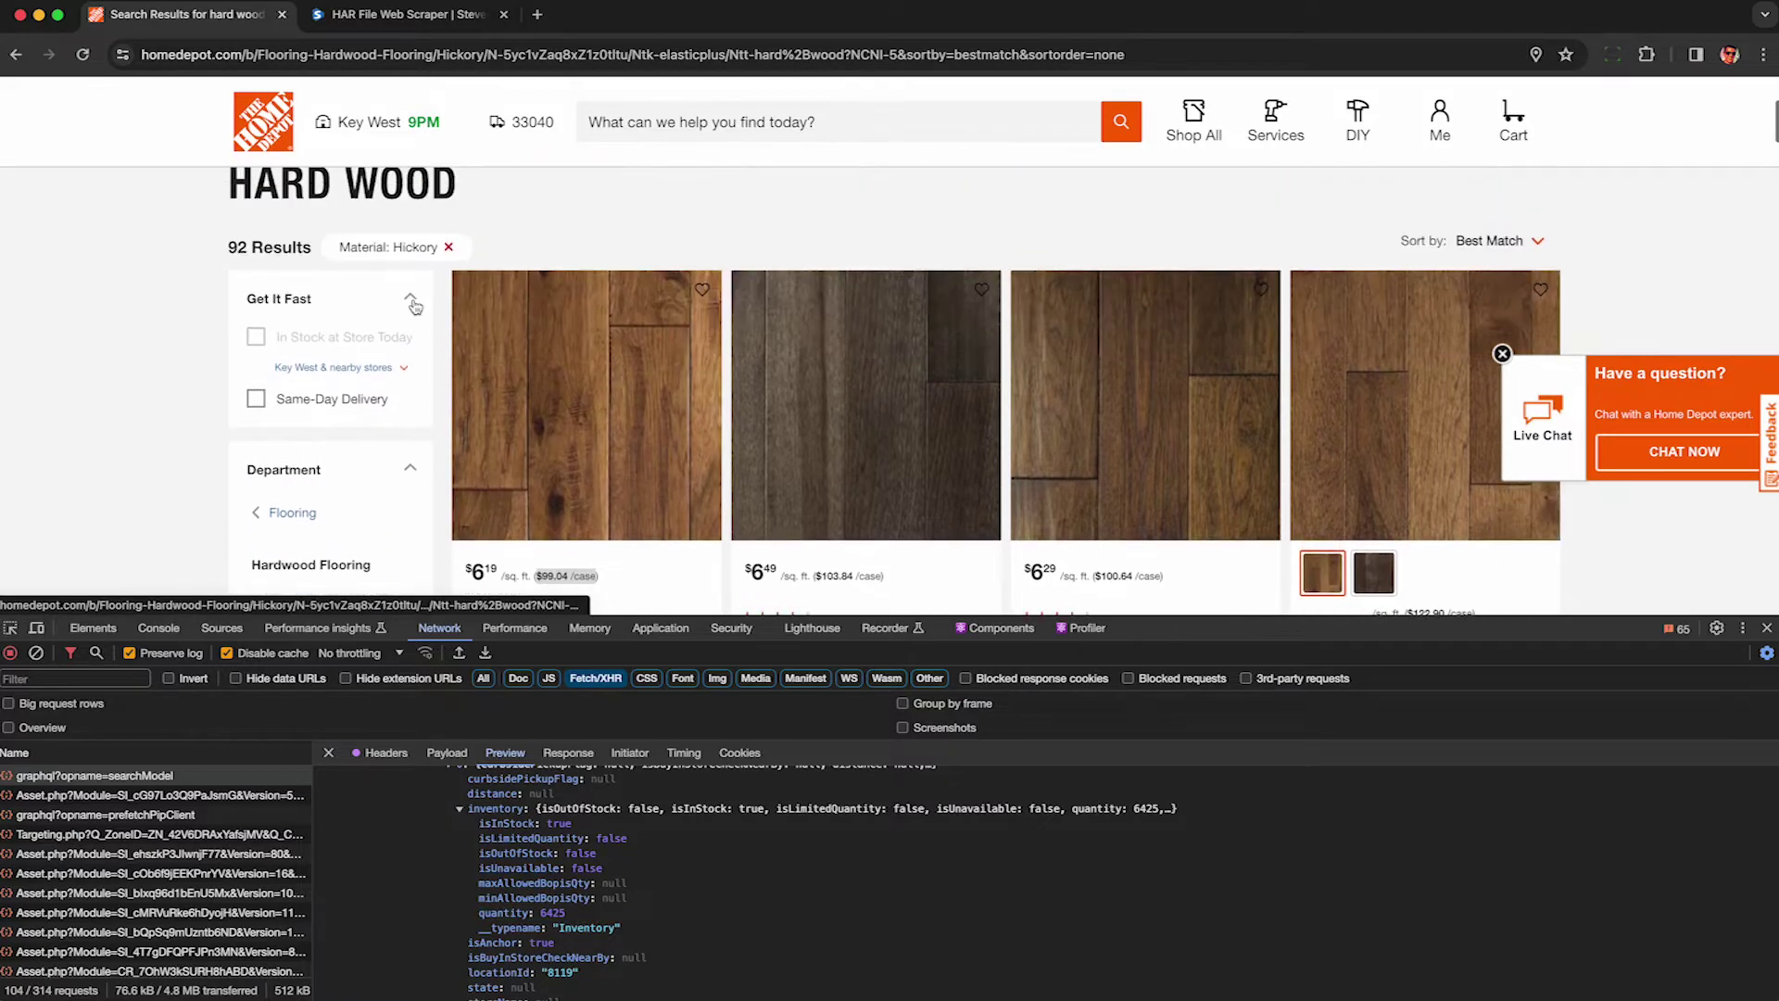
{"action": "left_click", "coordinate": [404, 371]}
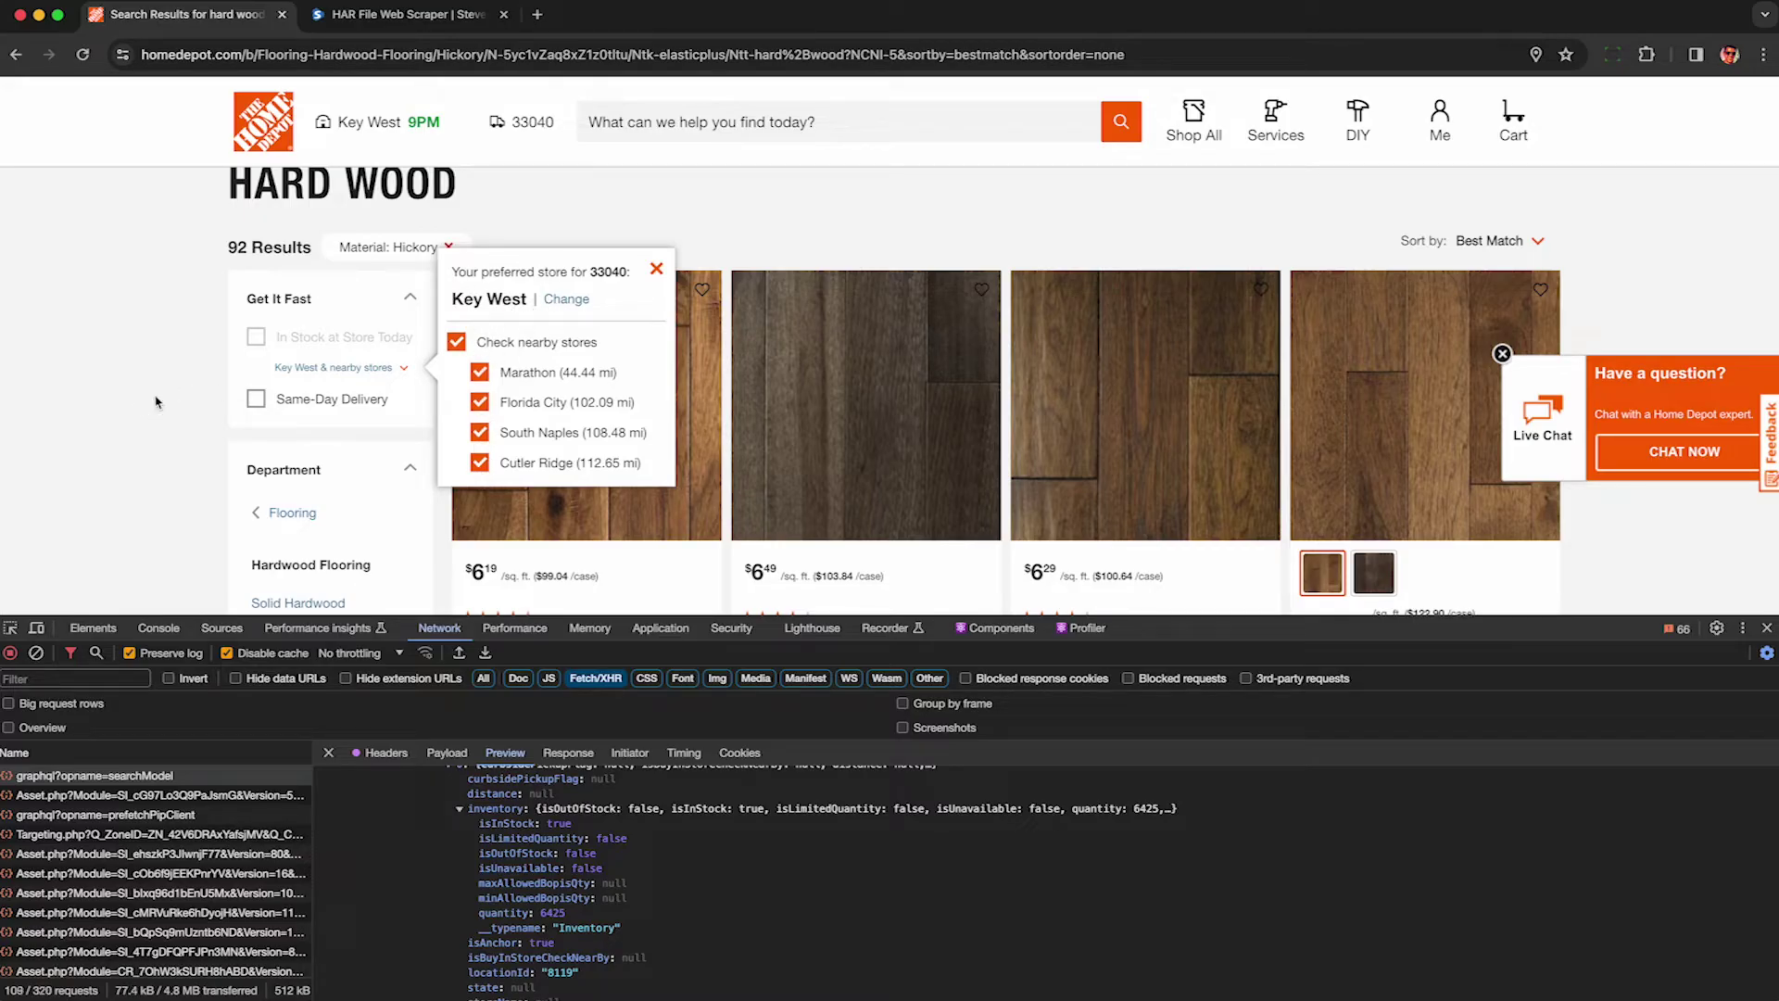
{"action": "left_click", "coordinate": [156, 401]}
{"action": "left_click", "coordinate": [330, 754]}
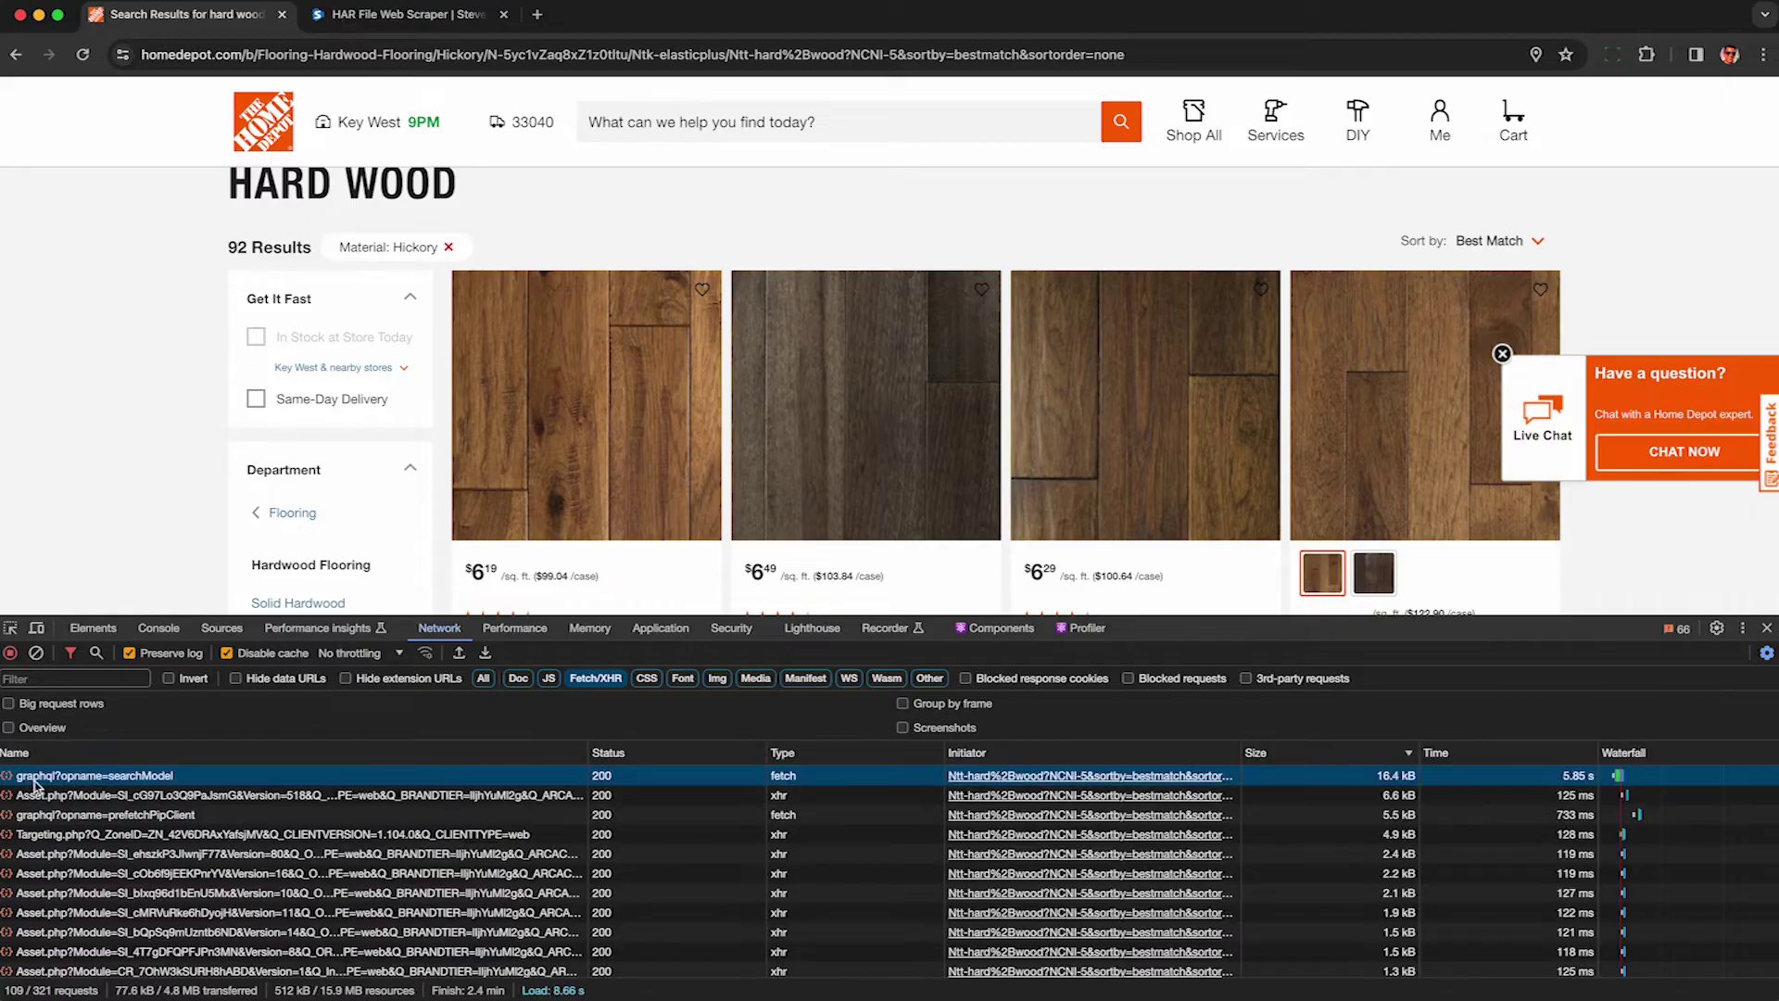
{"action": "scroll", "coordinate": [958, 433], "scroll_direction": "down", "scroll_amount": 20}
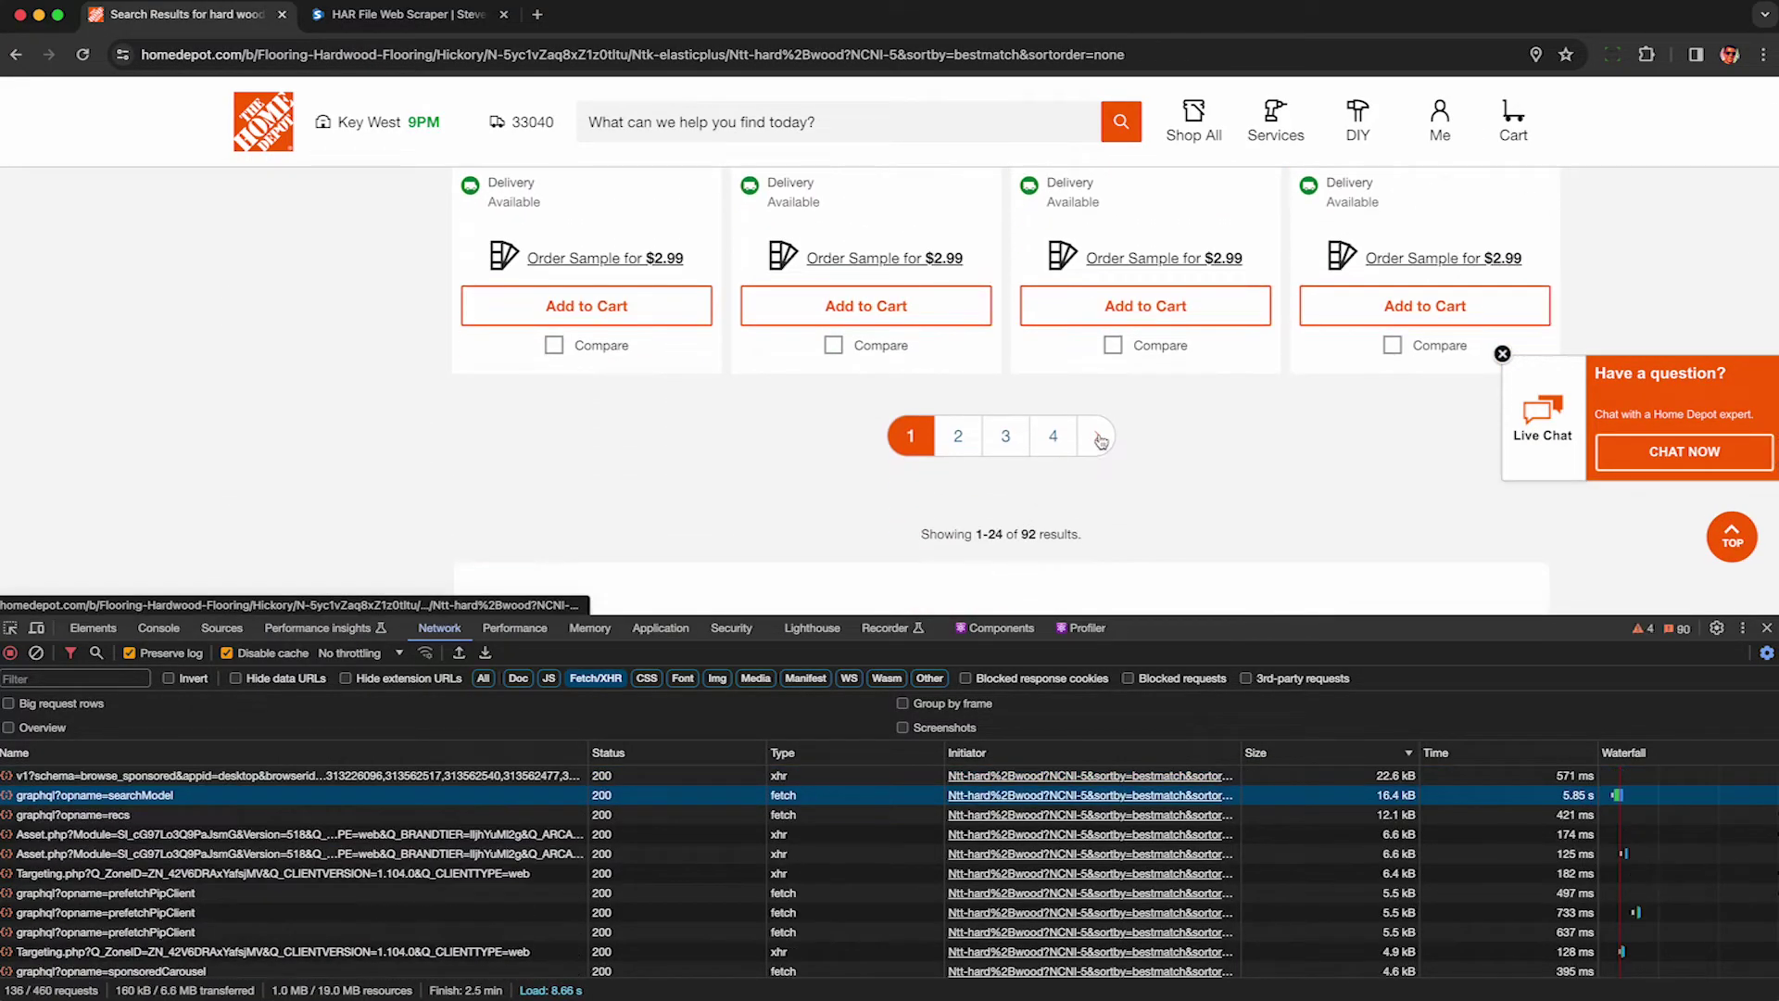
- Go to results pages 2 and 3, previewing the new searchModel response
{"action": "left_click", "coordinate": [1097, 436]}
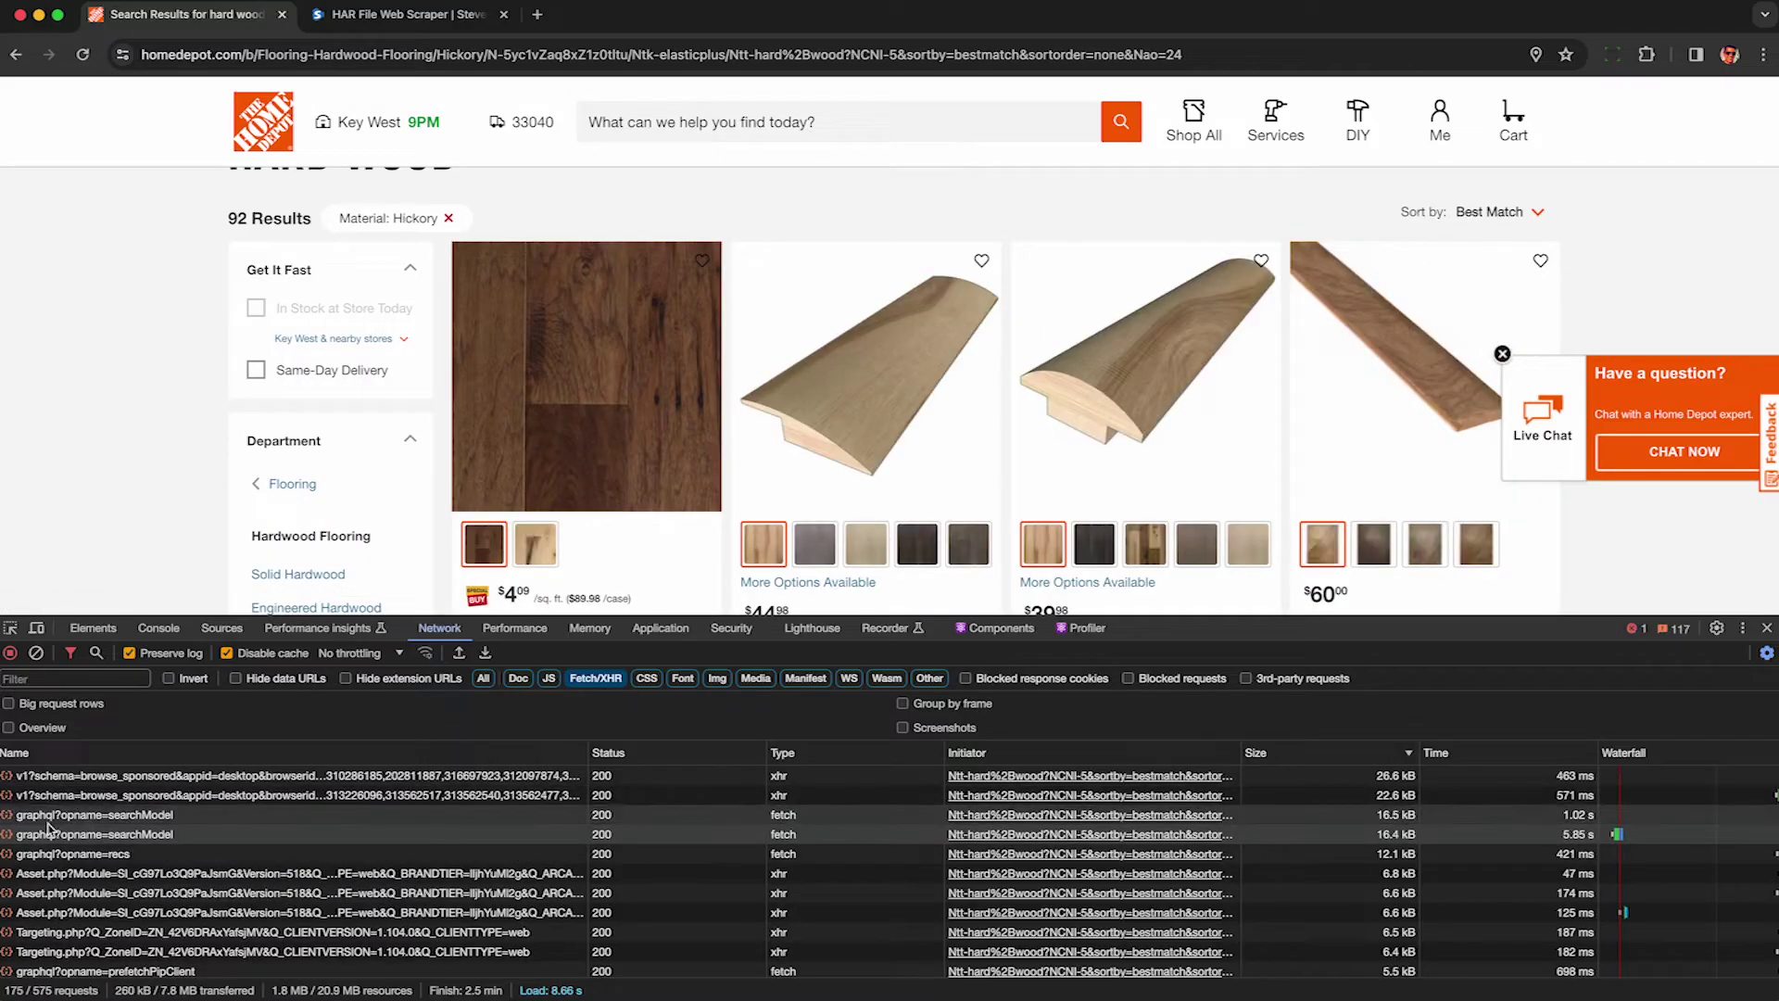
{"action": "left_click", "coordinate": [52, 815]}
{"action": "scroll", "coordinate": [724, 526], "scroll_direction": "down", "scroll_amount": 20}
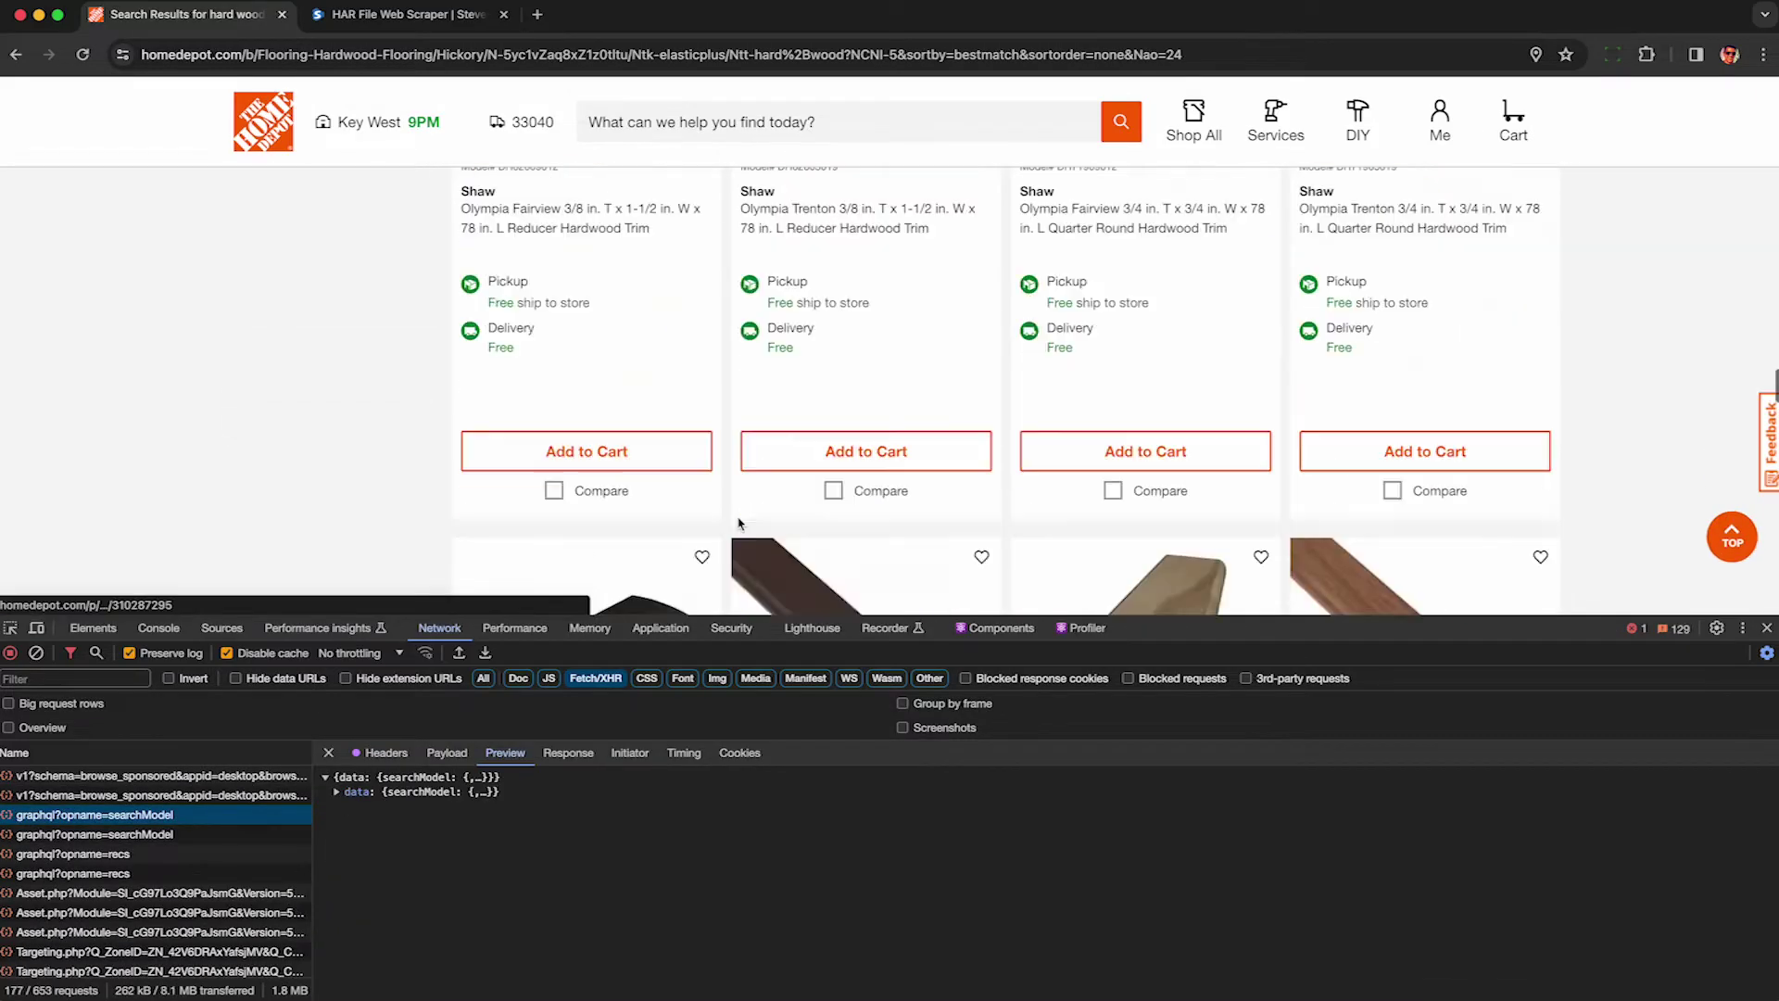
{"action": "left_click", "coordinate": [1116, 399]}
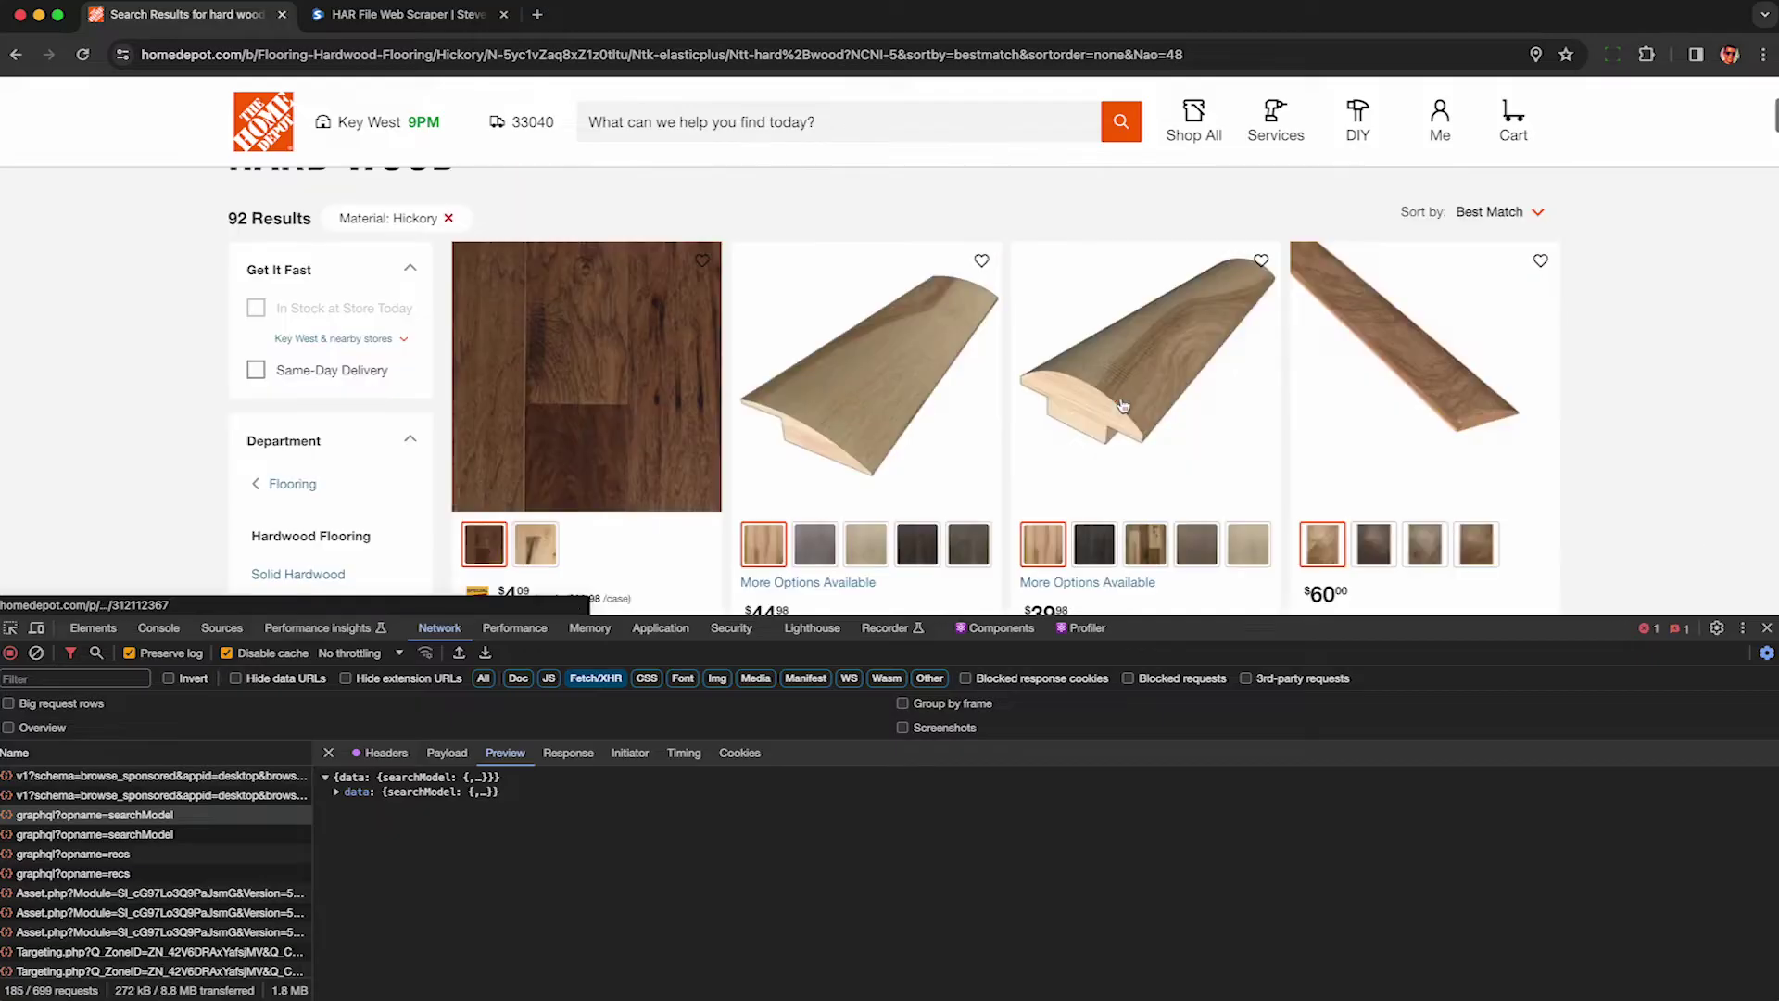
{"action": "scroll", "coordinate": [1012, 436], "scroll_direction": "down", "scroll_amount": 10}
{"action": "scroll", "coordinate": [1010, 434], "scroll_direction": "down", "scroll_amount": 20}
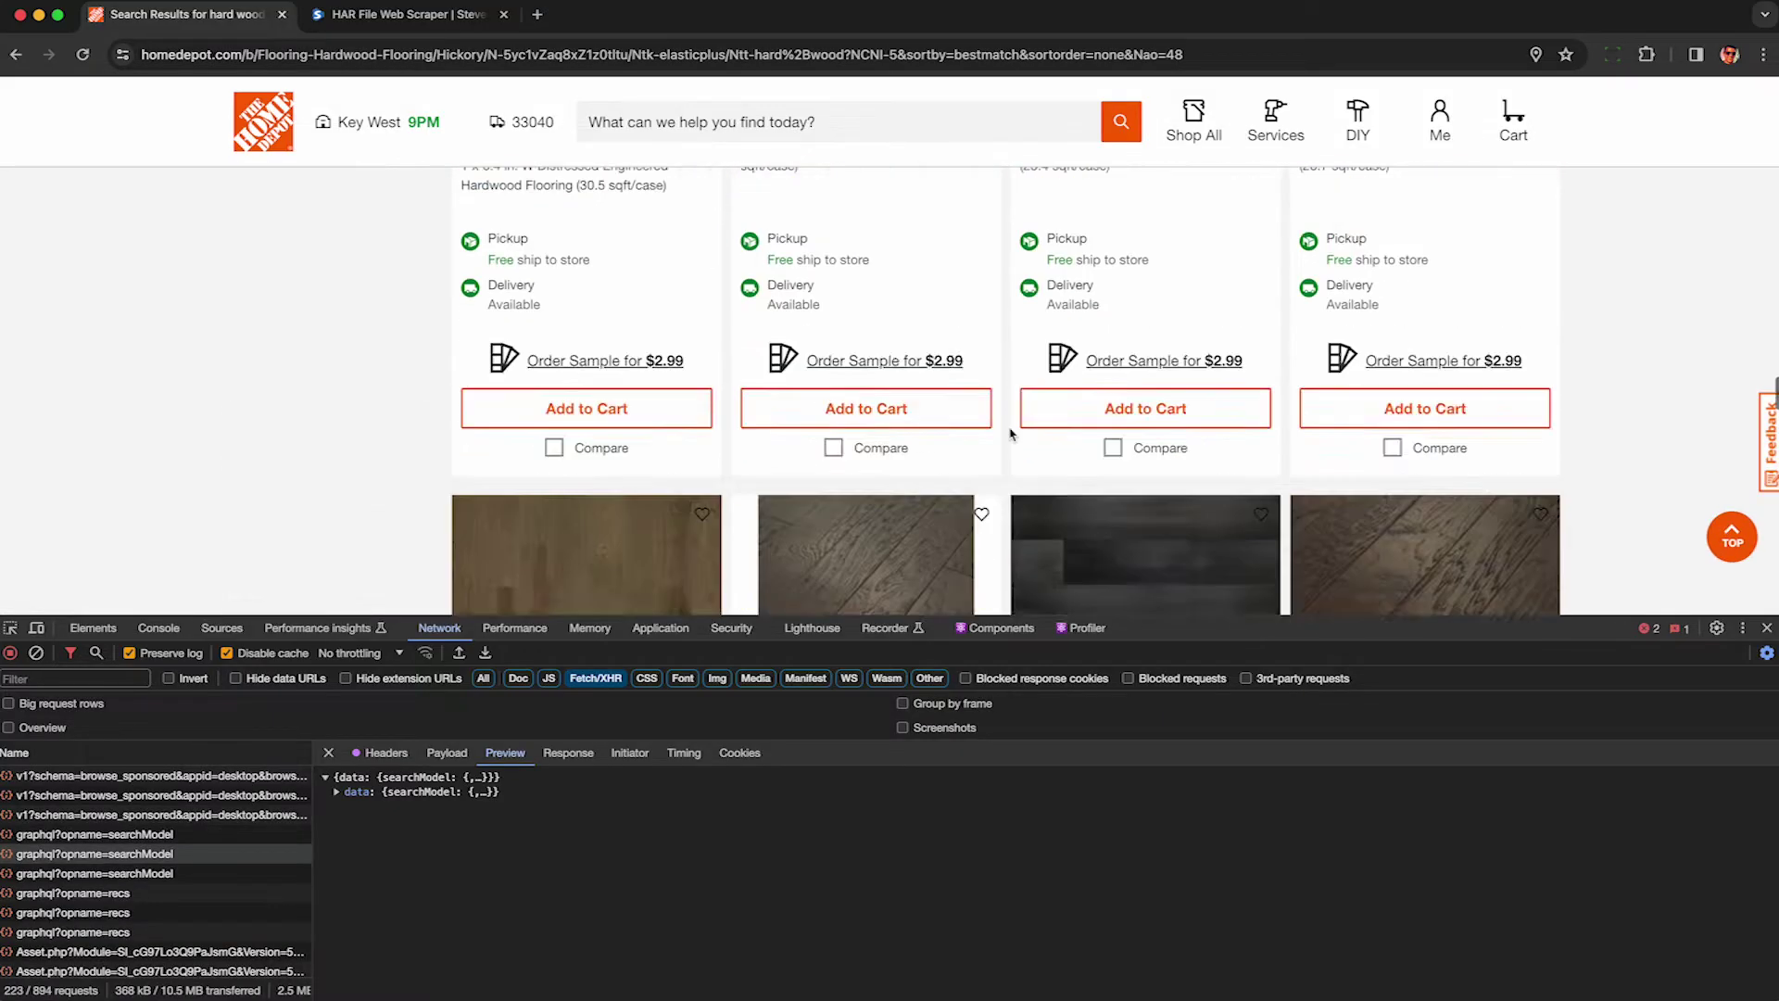
- Go to page 4 and highlight 'Showing 73-92 of 92', then select a searchModel request
{"action": "left_click", "coordinate": [1122, 306]}
{"action": "scroll", "coordinate": [1062, 326], "scroll_direction": "down", "scroll_amount": 12}
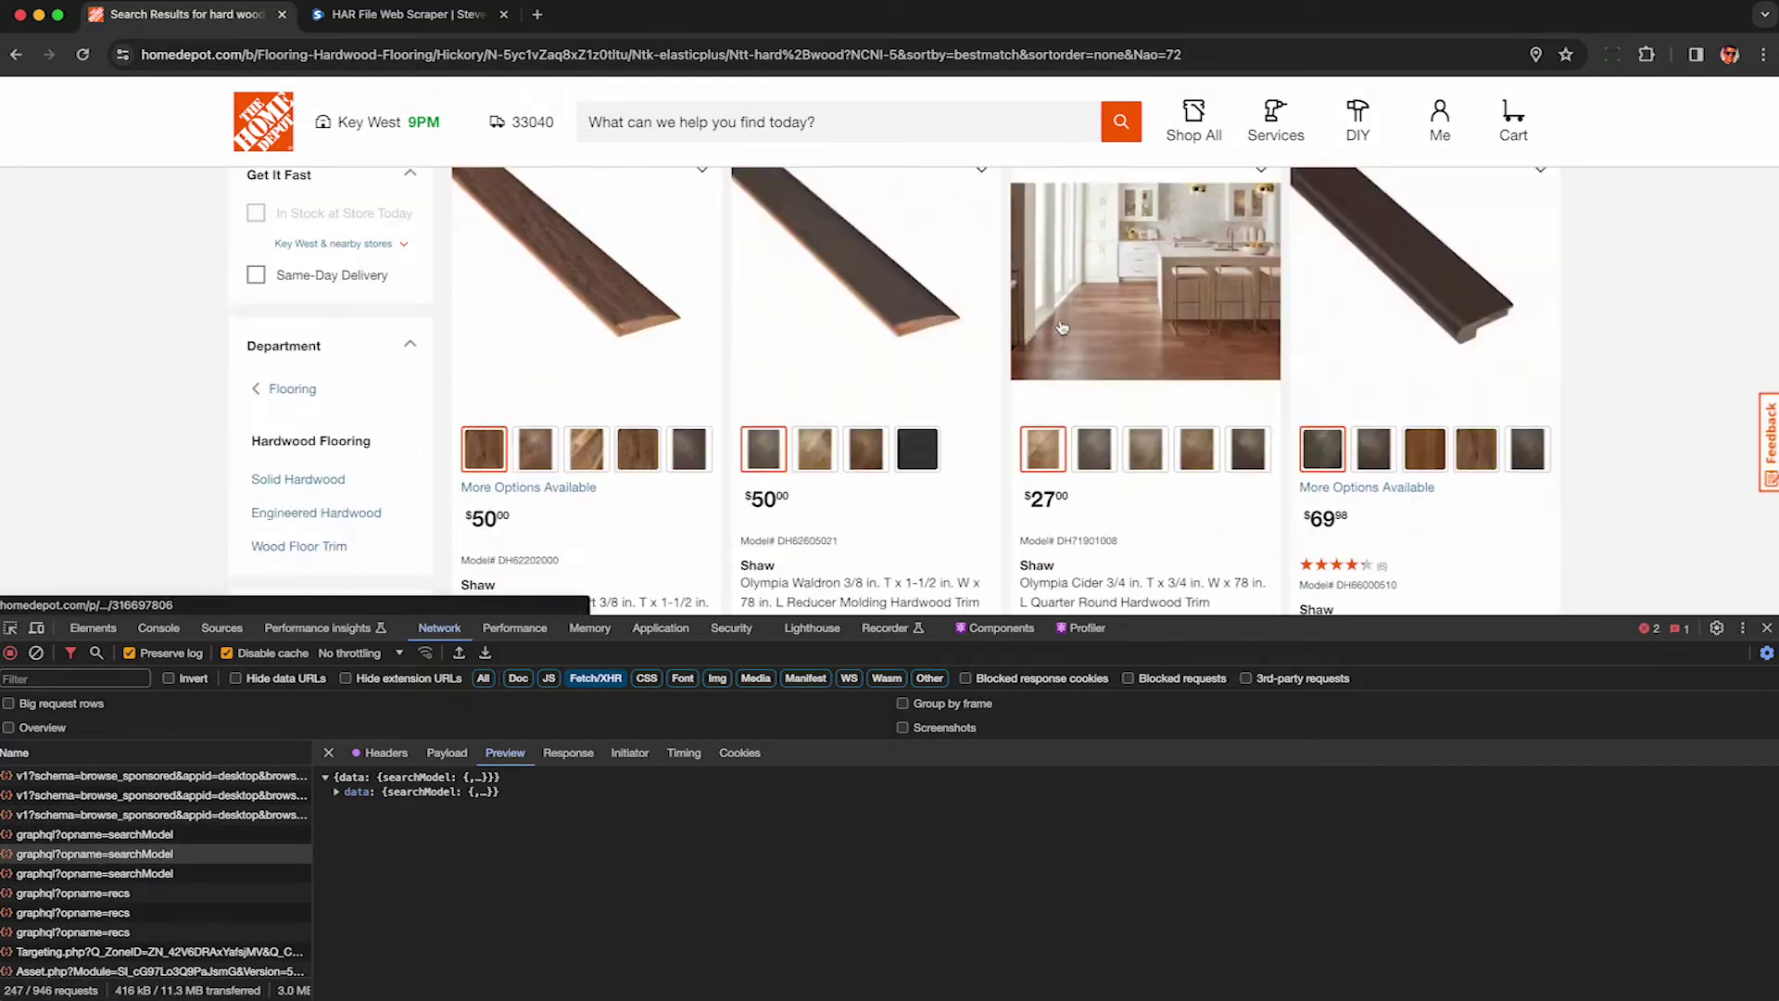
{"action": "scroll", "coordinate": [1062, 327], "scroll_direction": "down", "scroll_amount": 15}
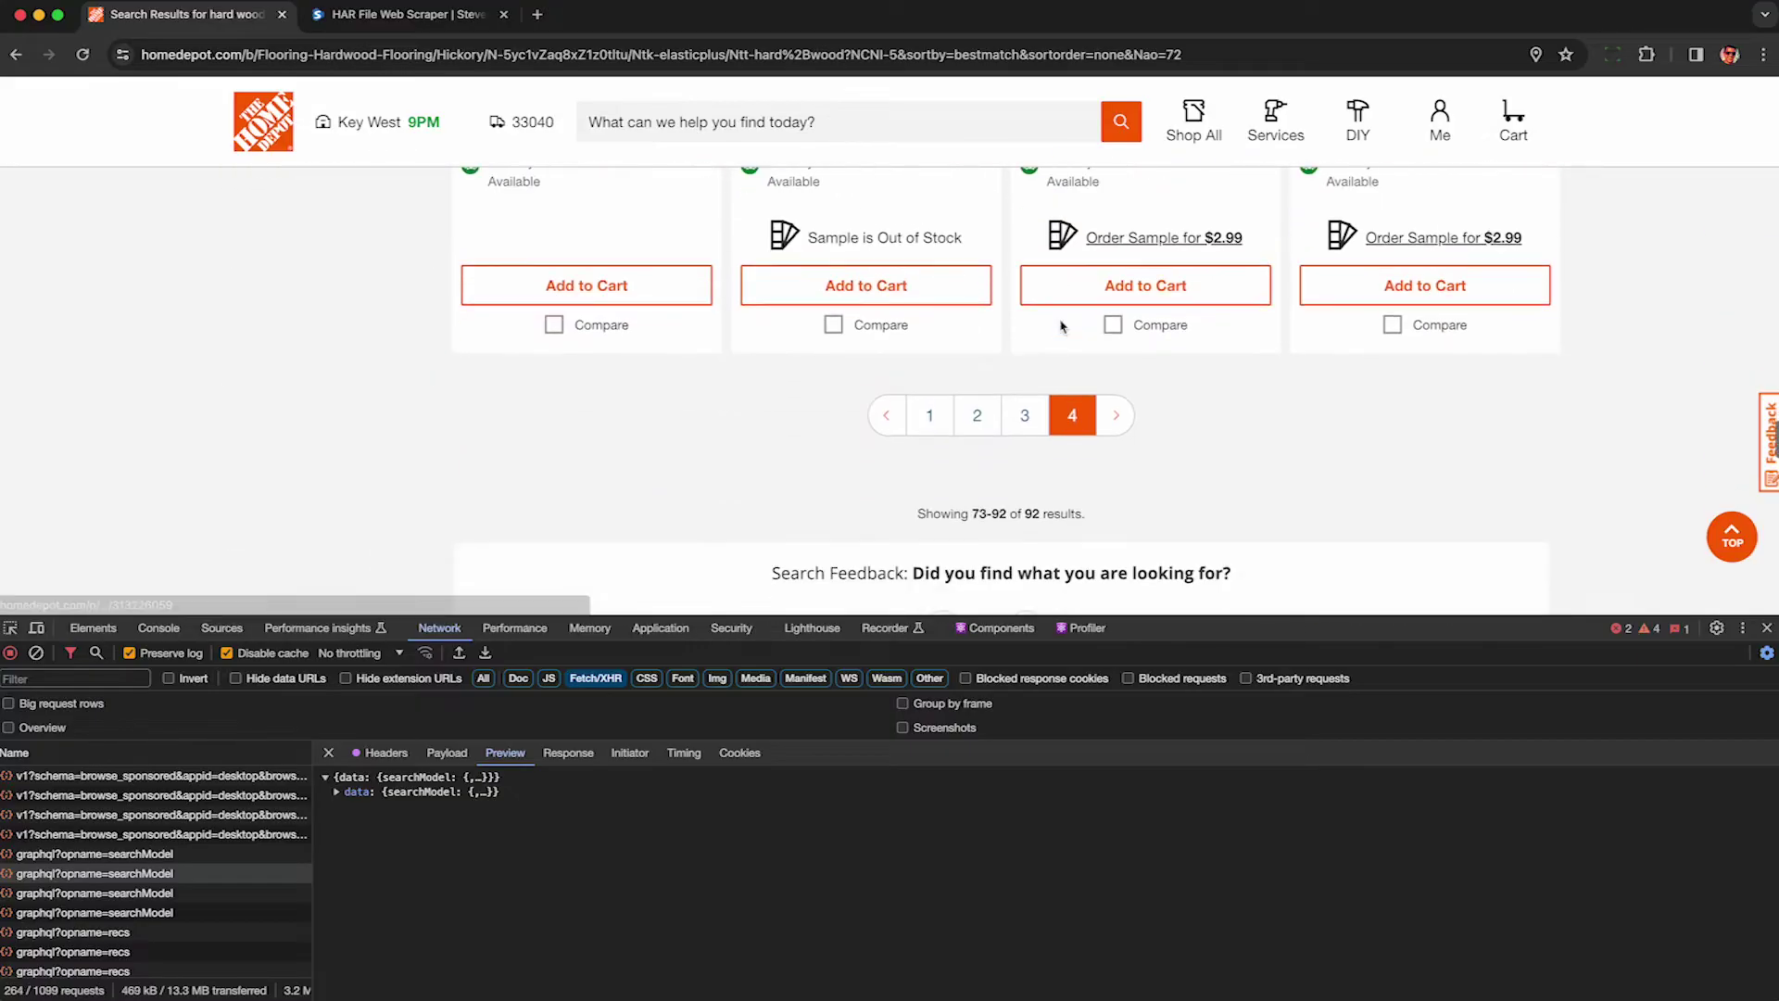
{"action": "left_click_drag", "start_coordinate": [919, 520], "coordinate": [1112, 526]}
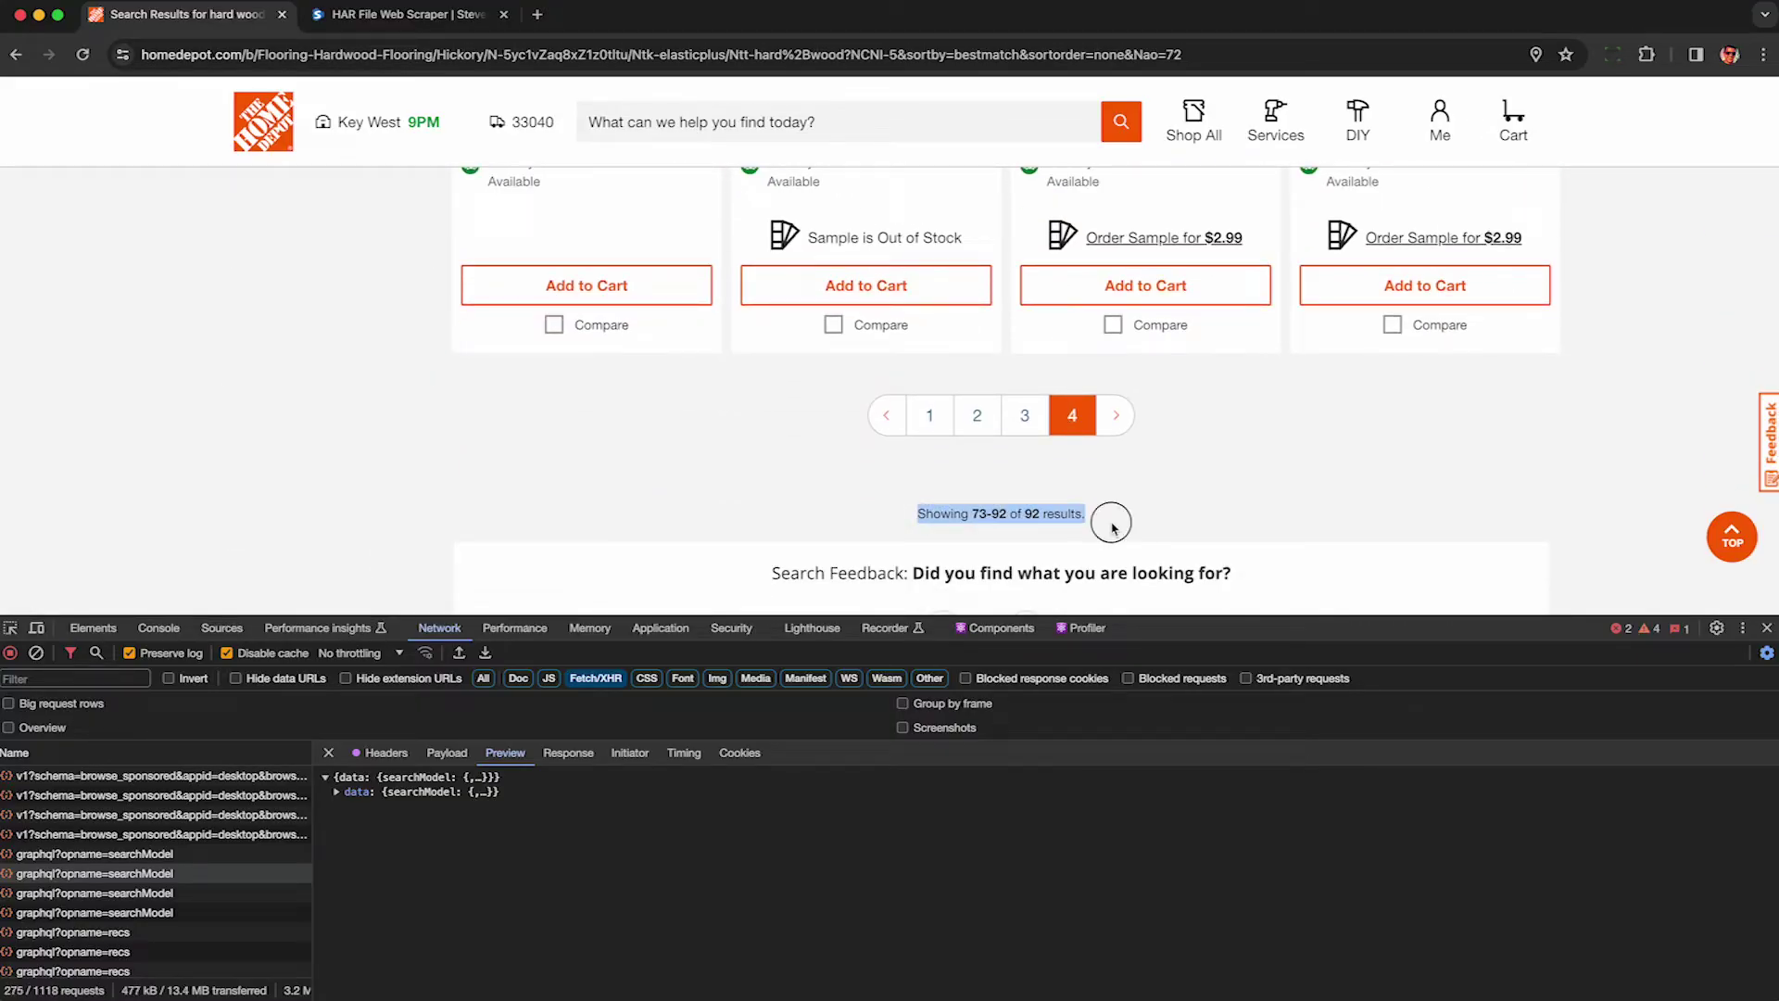
{"action": "left_click", "coordinate": [1112, 526]}
{"action": "left_click", "coordinate": [127, 897]}
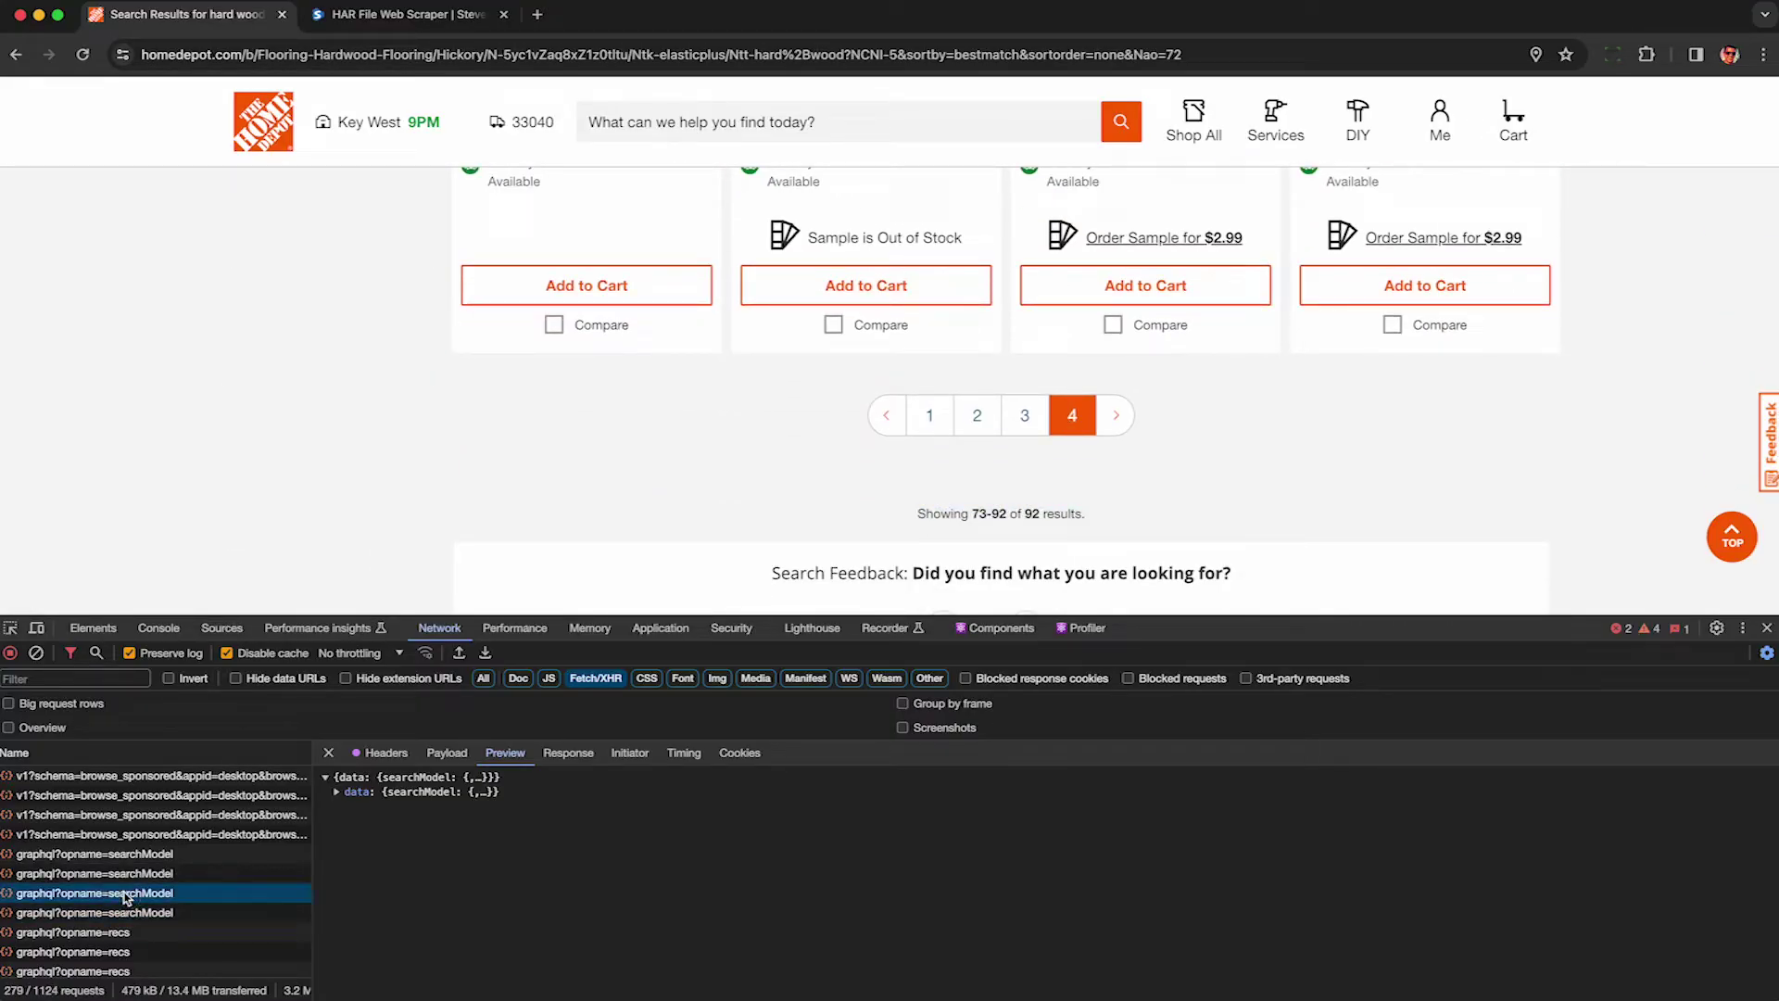
{"action": "left_click", "coordinate": [134, 858]}
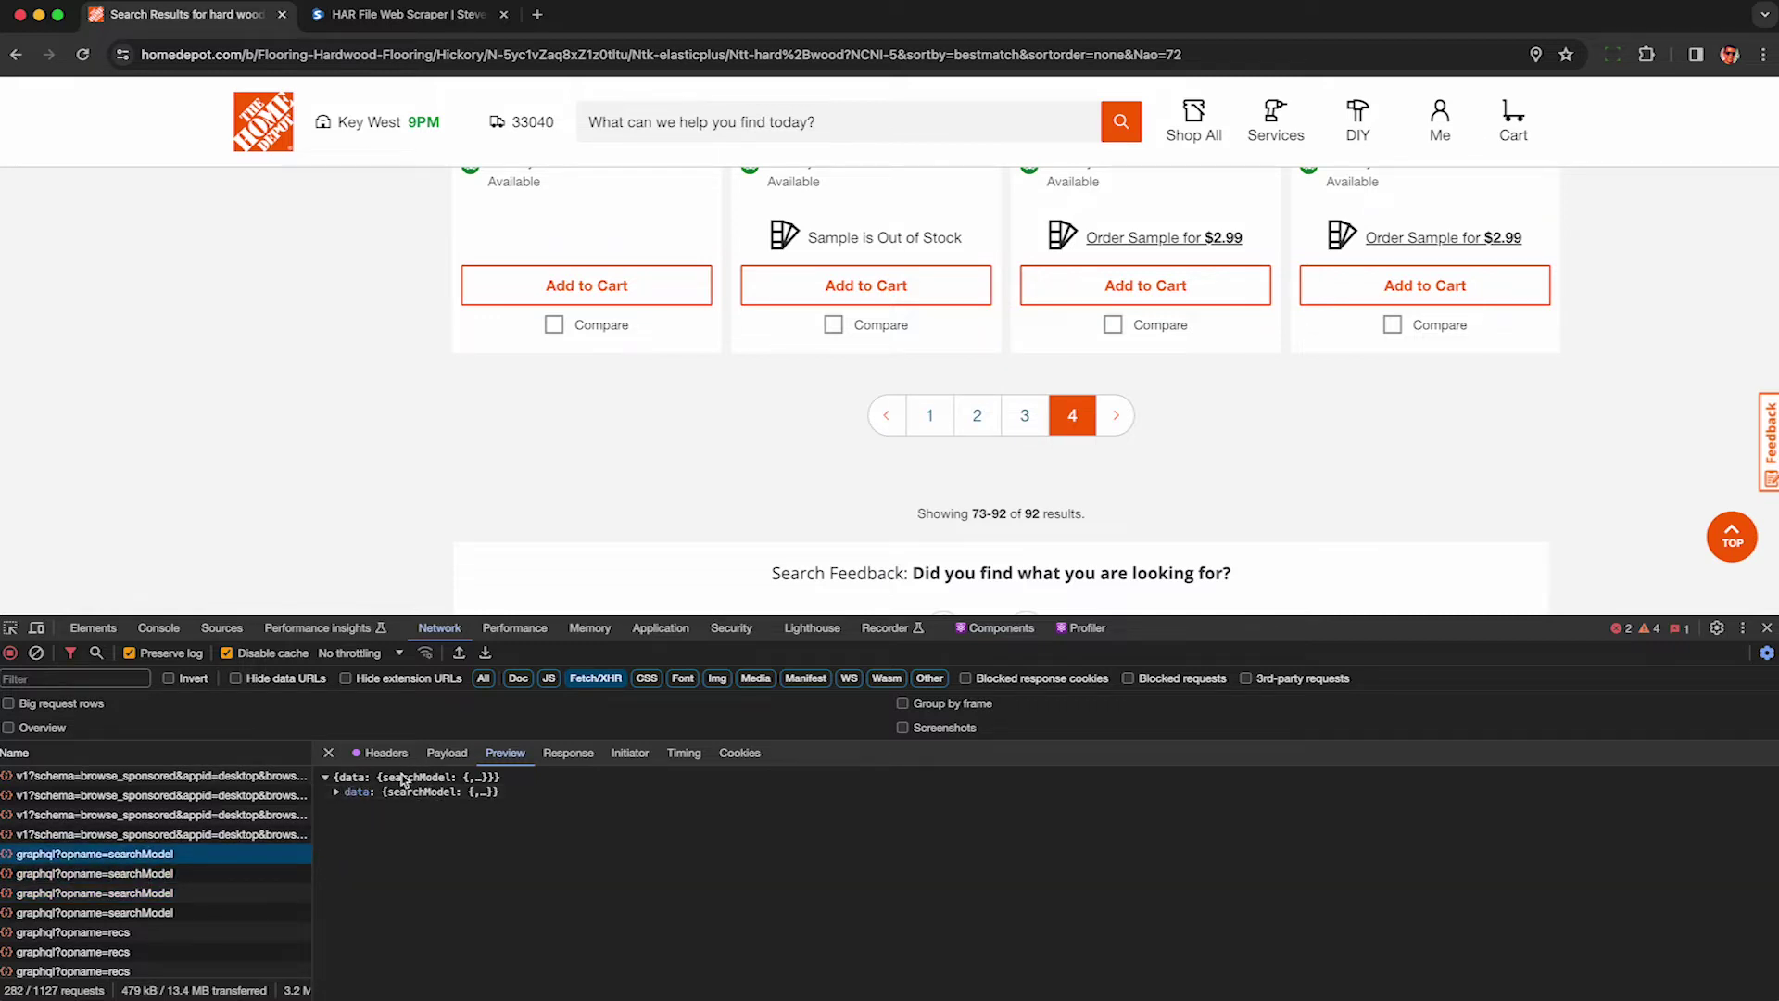
{"action": "left_click", "coordinate": [486, 654]}
{"action": "left_click", "coordinate": [988, 547]}
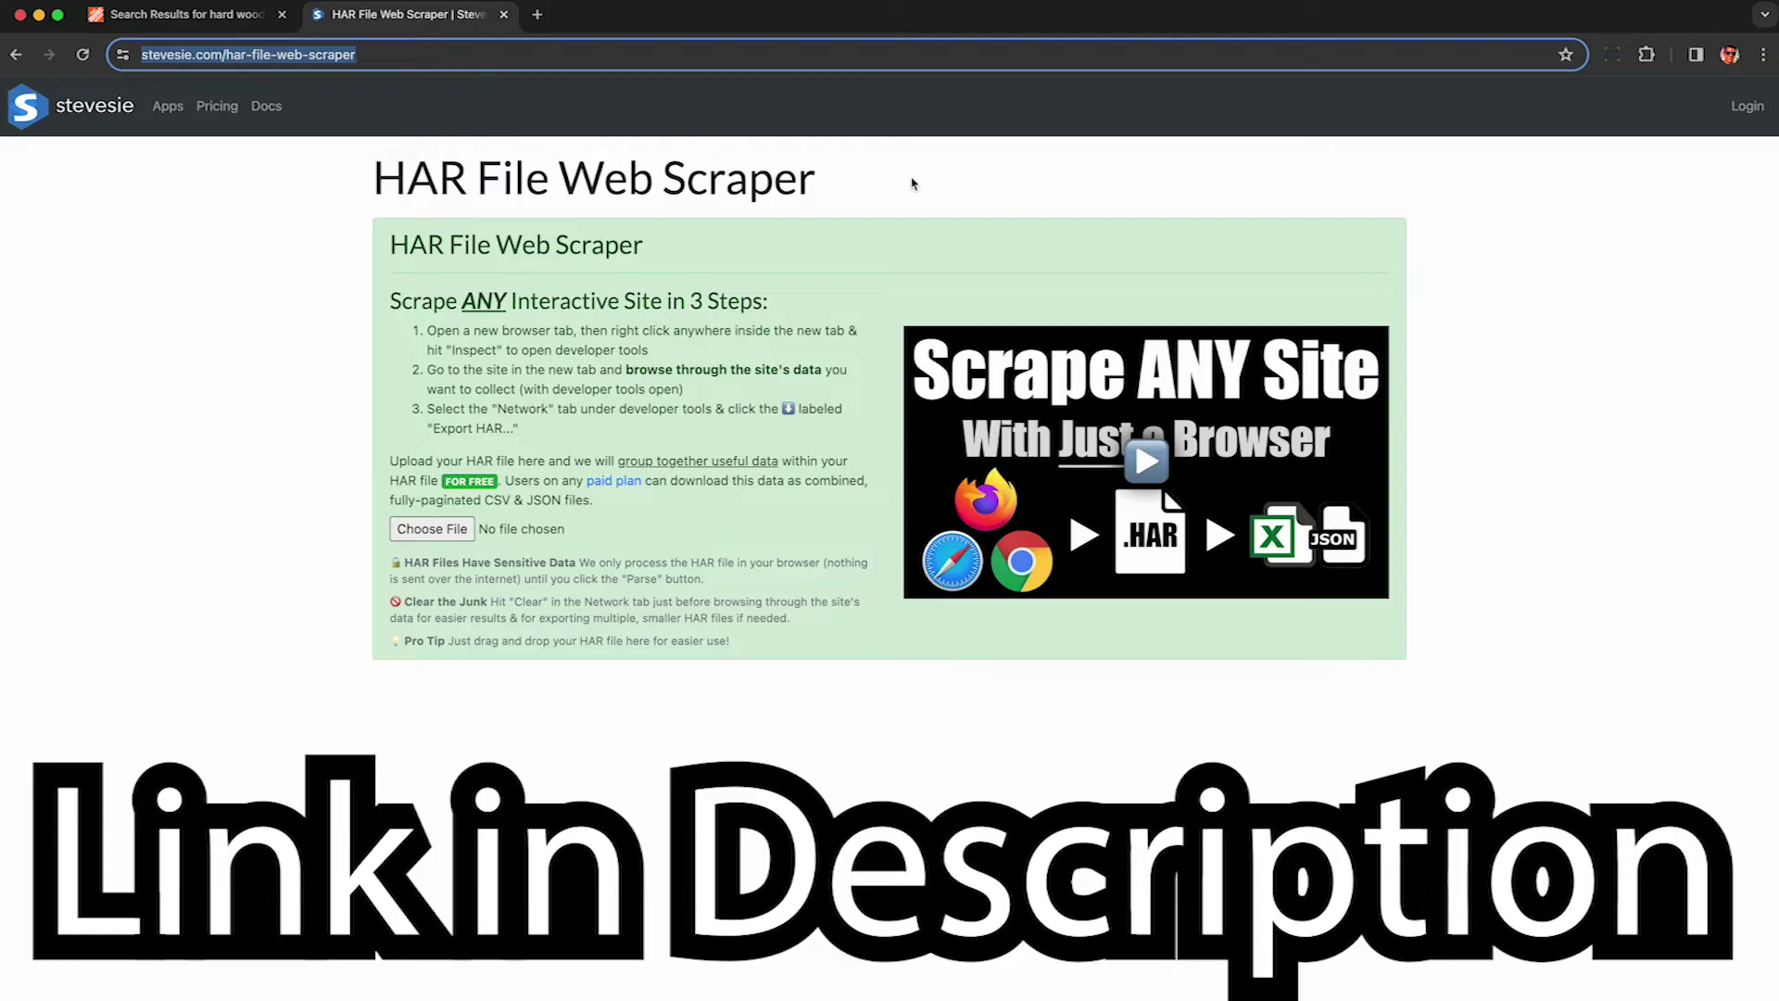
- Upload the saved Home Depot HAR file into the scraper and collapse the Asset.php group
{"action": "left_click", "coordinate": [913, 184]}
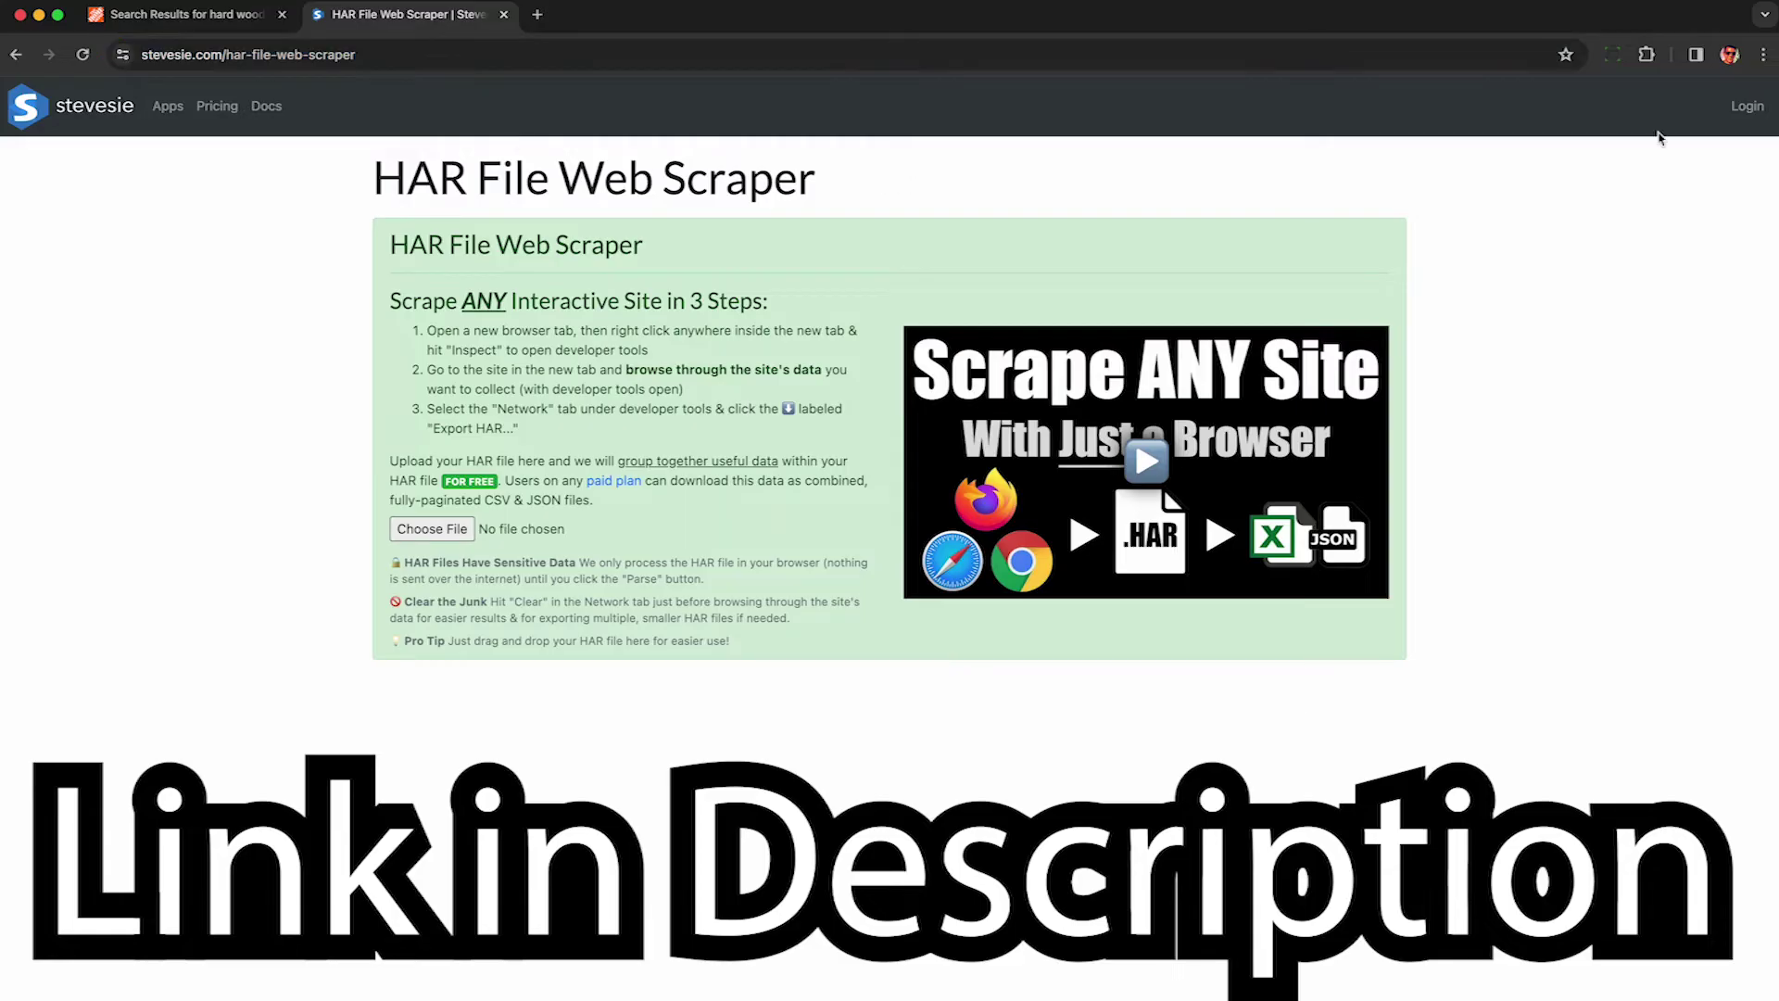
{"action": "left_click_drag", "start_coordinate": [1774, 157], "coordinate": [853, 378]}
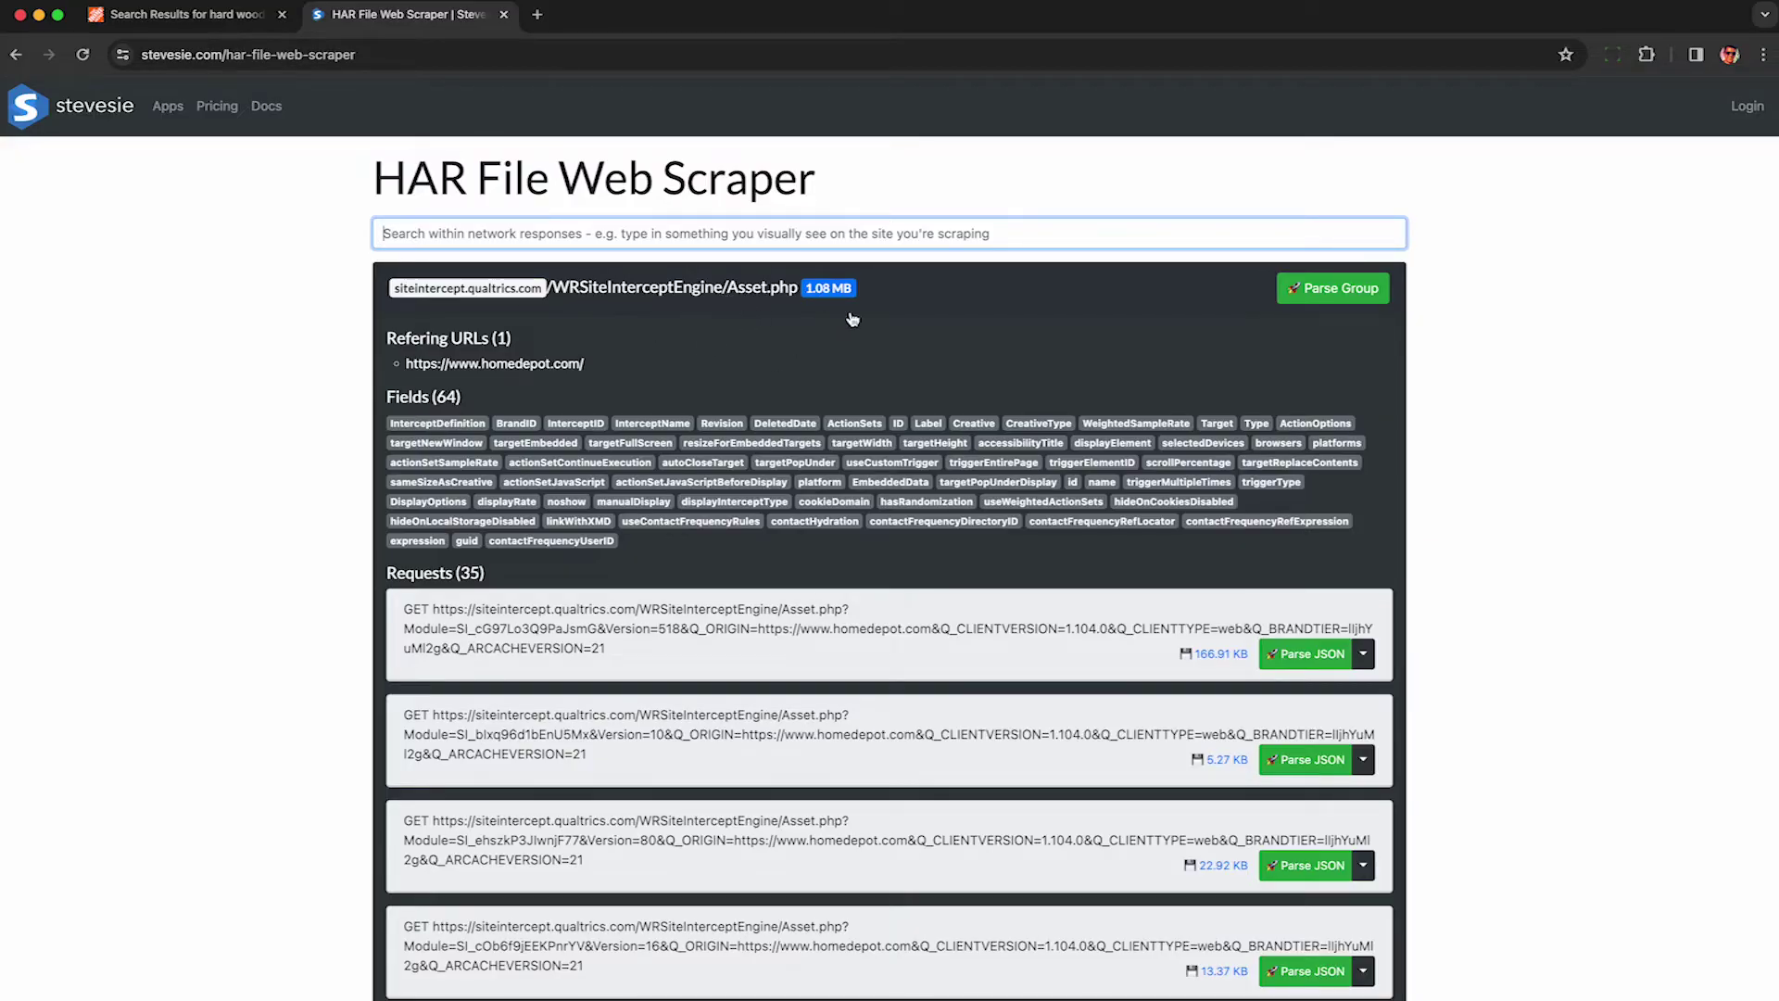
{"action": "left_click", "coordinate": [904, 290]}
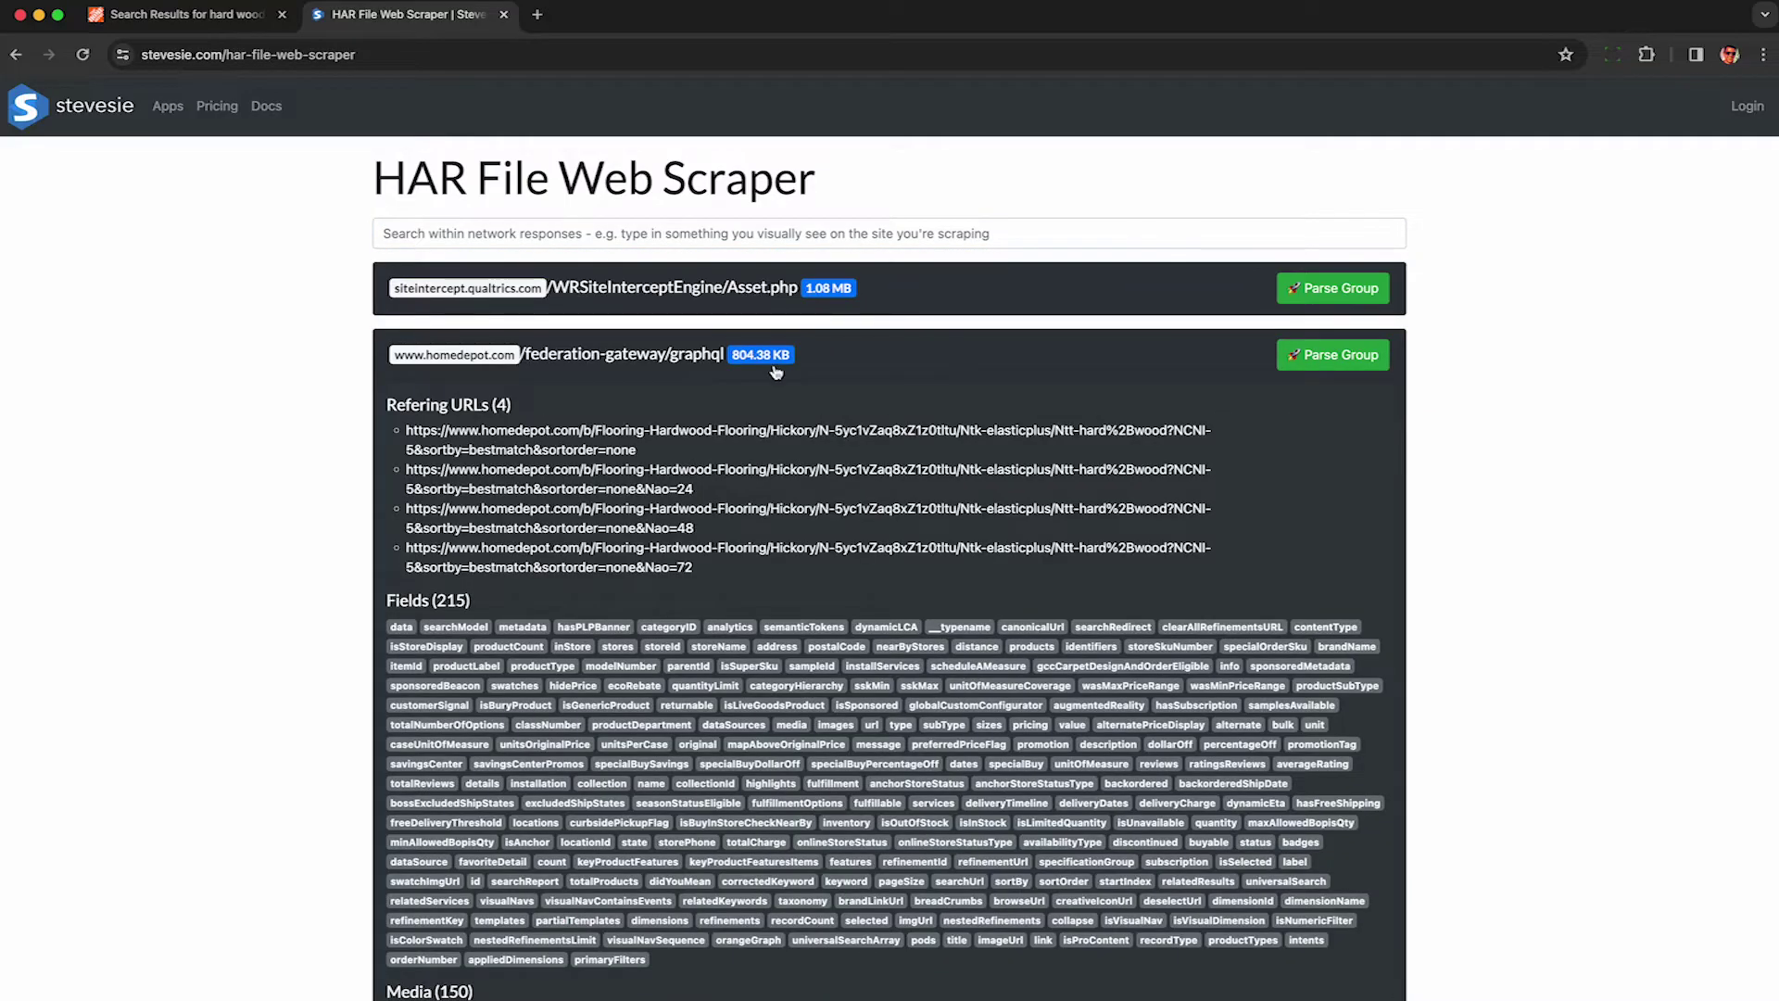
- Review the 804.38 KB /graphql group: its Flooring-Hardwood-Flooring referring URLs and the fulfillment field
{"action": "scroll", "coordinate": [777, 372], "scroll_direction": "down", "scroll_amount": 1}
{"action": "left_click_drag", "start_coordinate": [667, 304], "coordinate": [727, 287]}
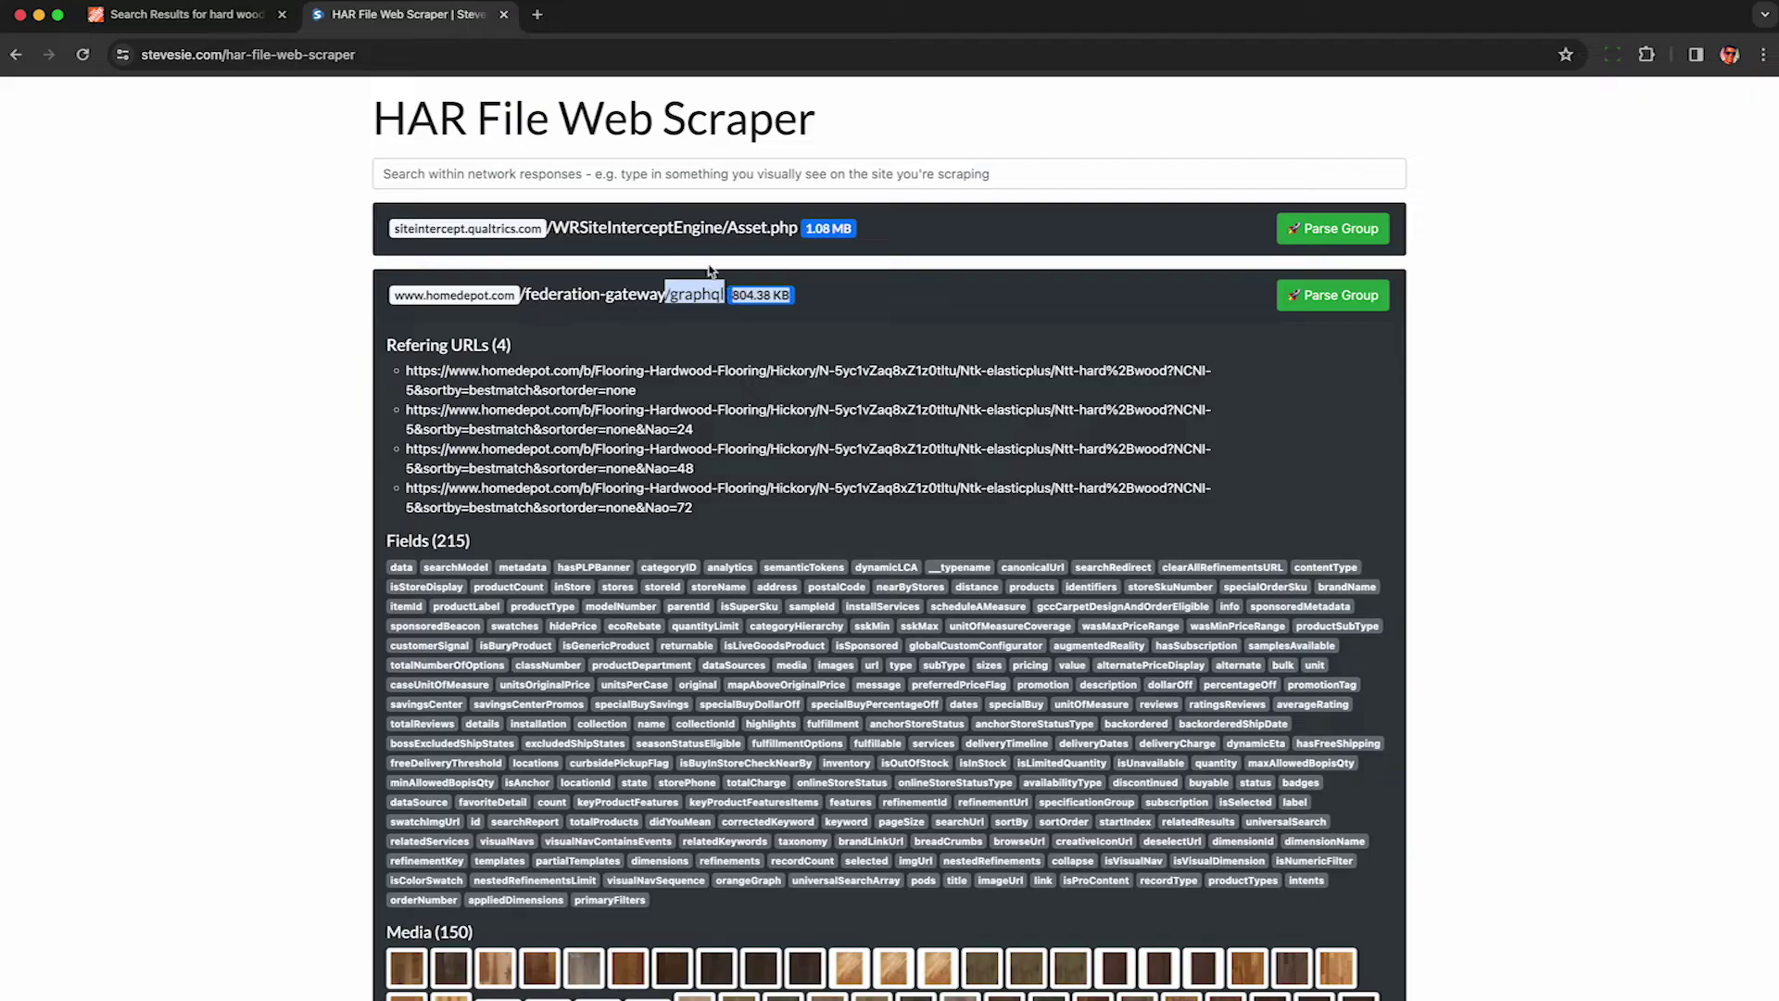
{"action": "left_click", "coordinate": [669, 370]}
{"action": "scroll", "coordinate": [668, 372], "scroll_direction": "down", "scroll_amount": 1}
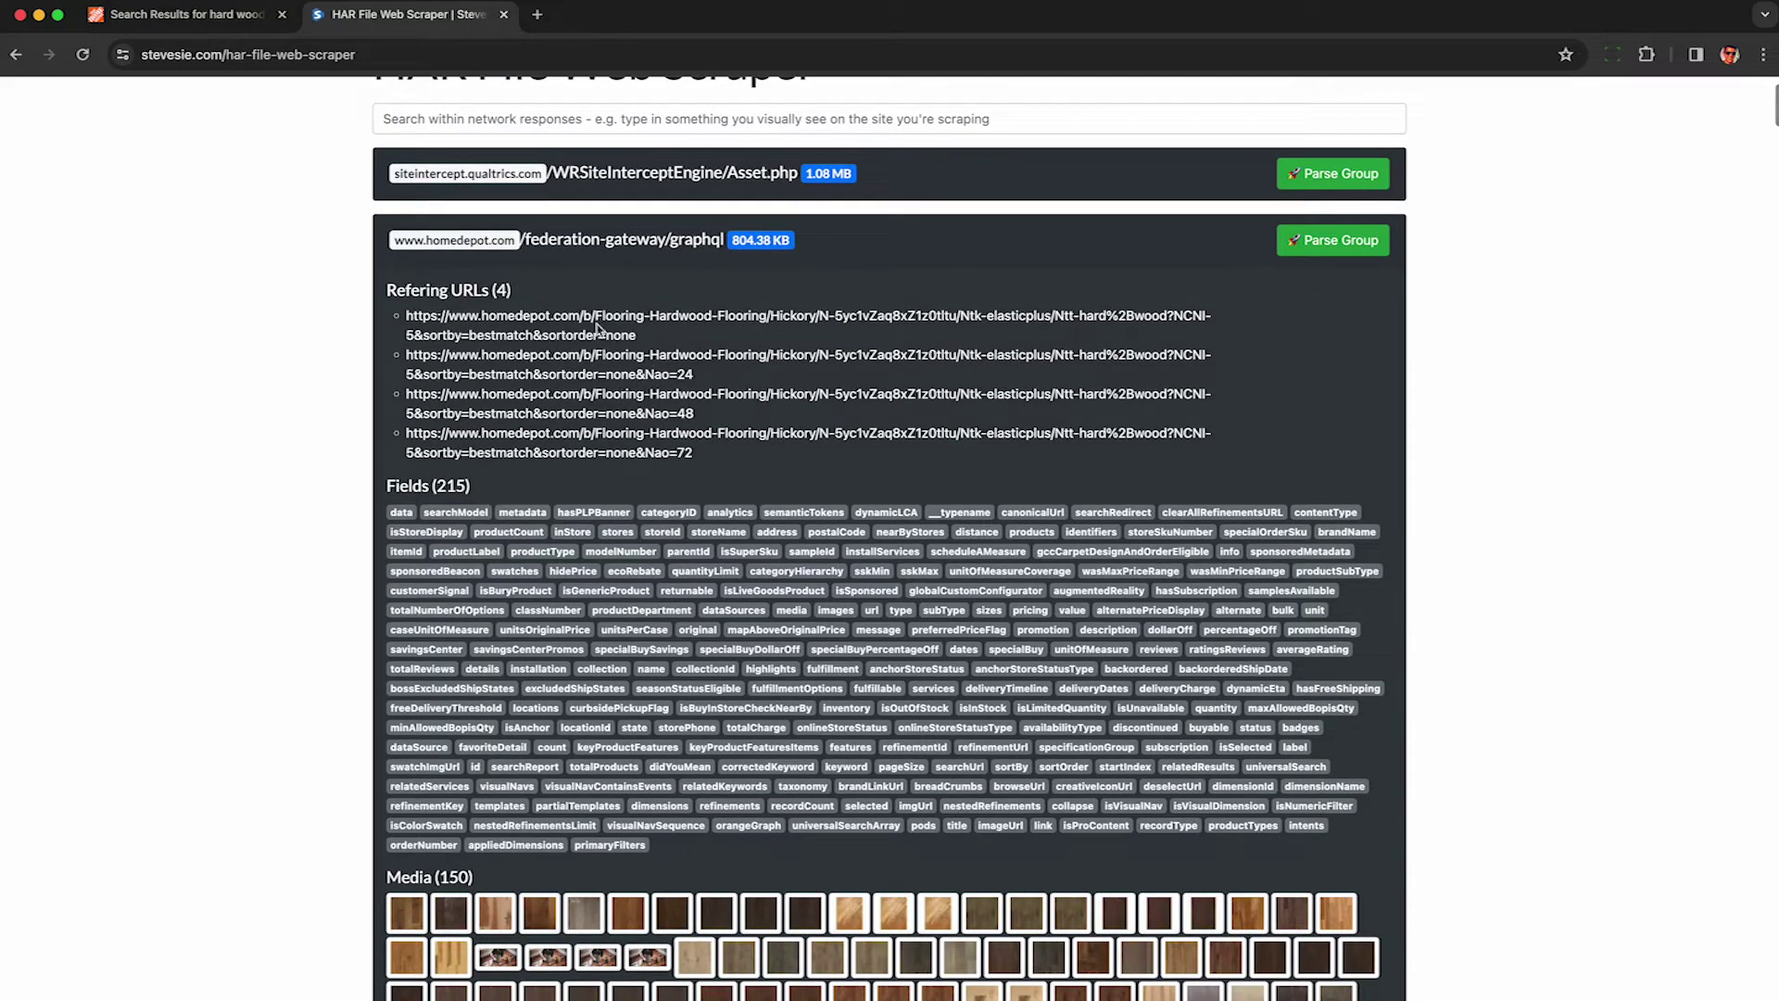
{"action": "left_click_drag", "start_coordinate": [593, 316], "coordinate": [769, 319]}
{"action": "left_click_drag", "start_coordinate": [590, 362], "coordinate": [732, 355]}
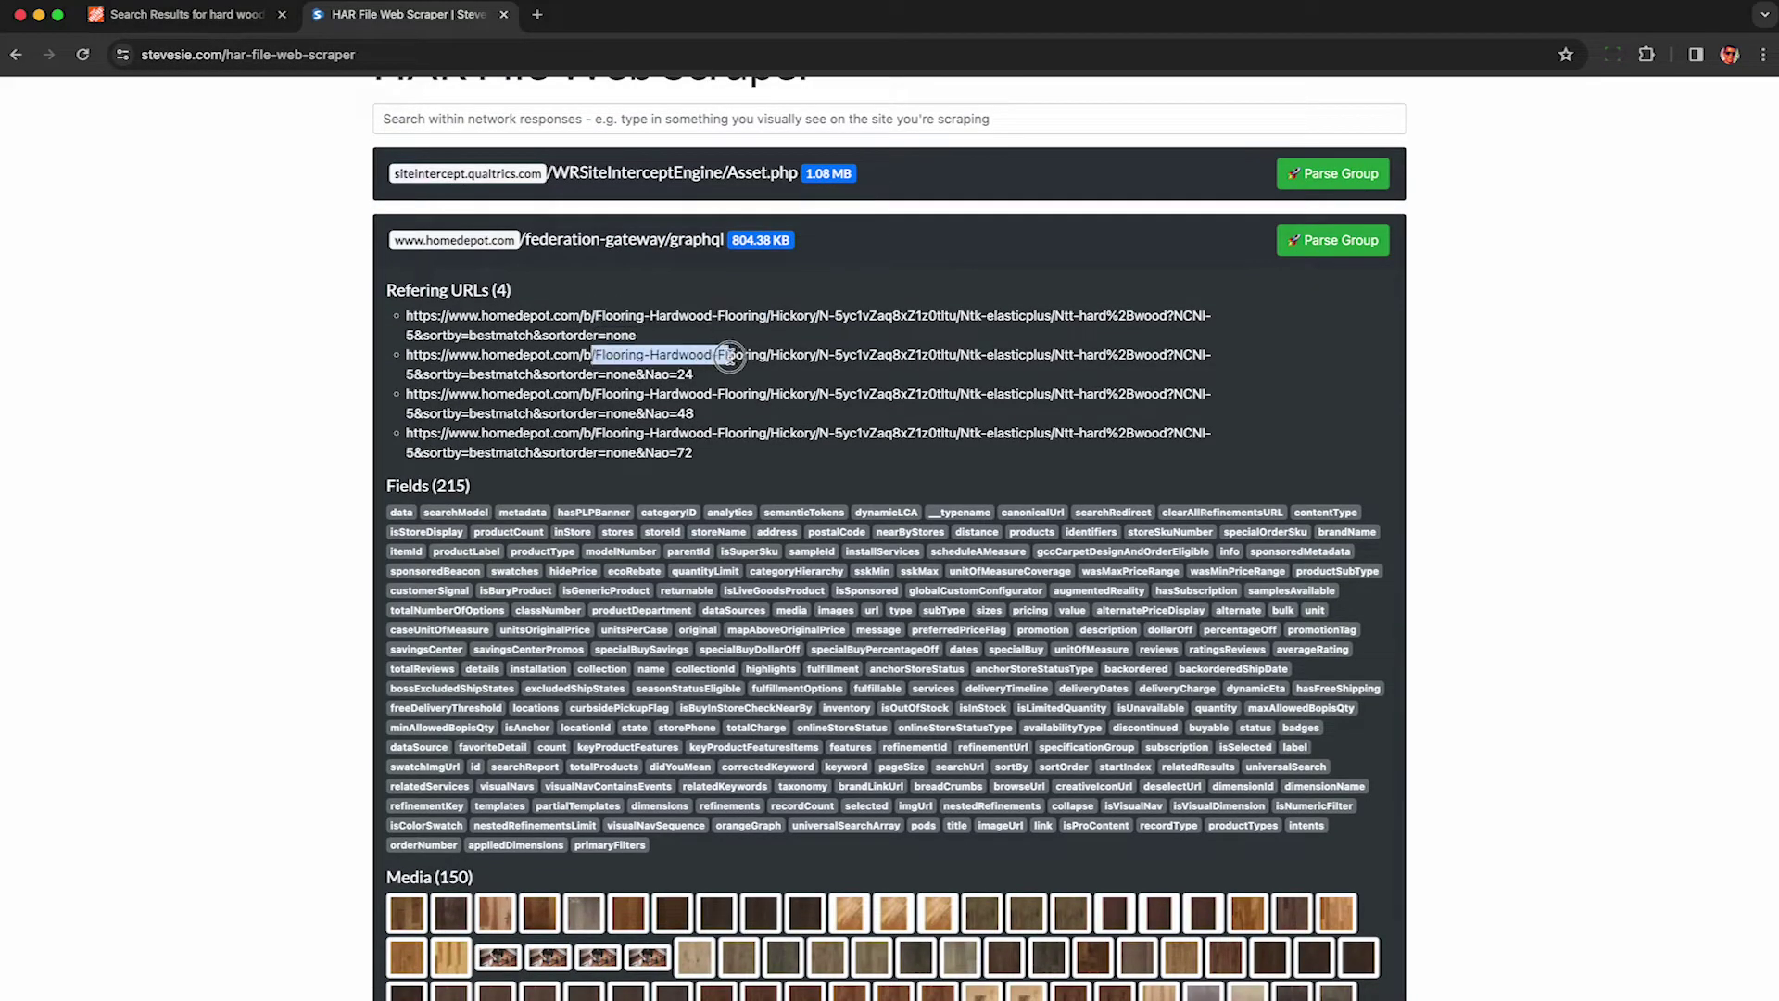
{"action": "left_click", "coordinate": [726, 353]}
{"action": "scroll", "coordinate": [913, 700], "scroll_direction": "down", "scroll_amount": 4}
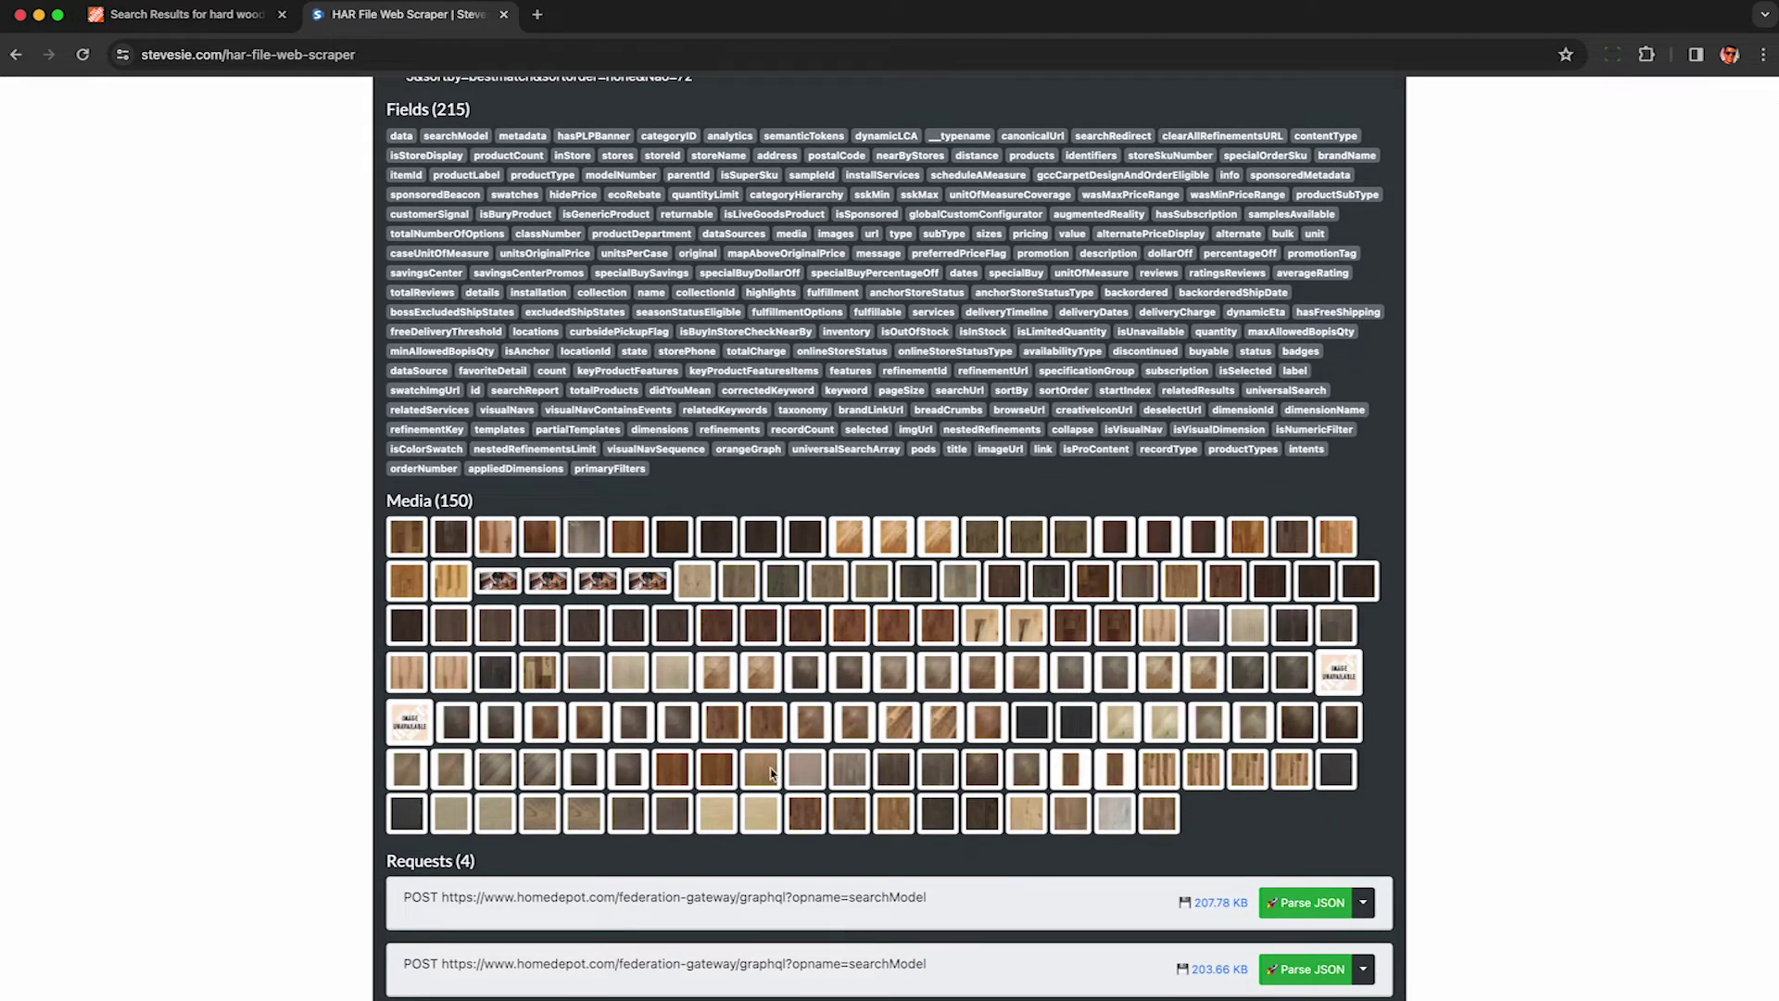
{"action": "scroll", "coordinate": [767, 751], "scroll_direction": "up", "scroll_amount": 3}
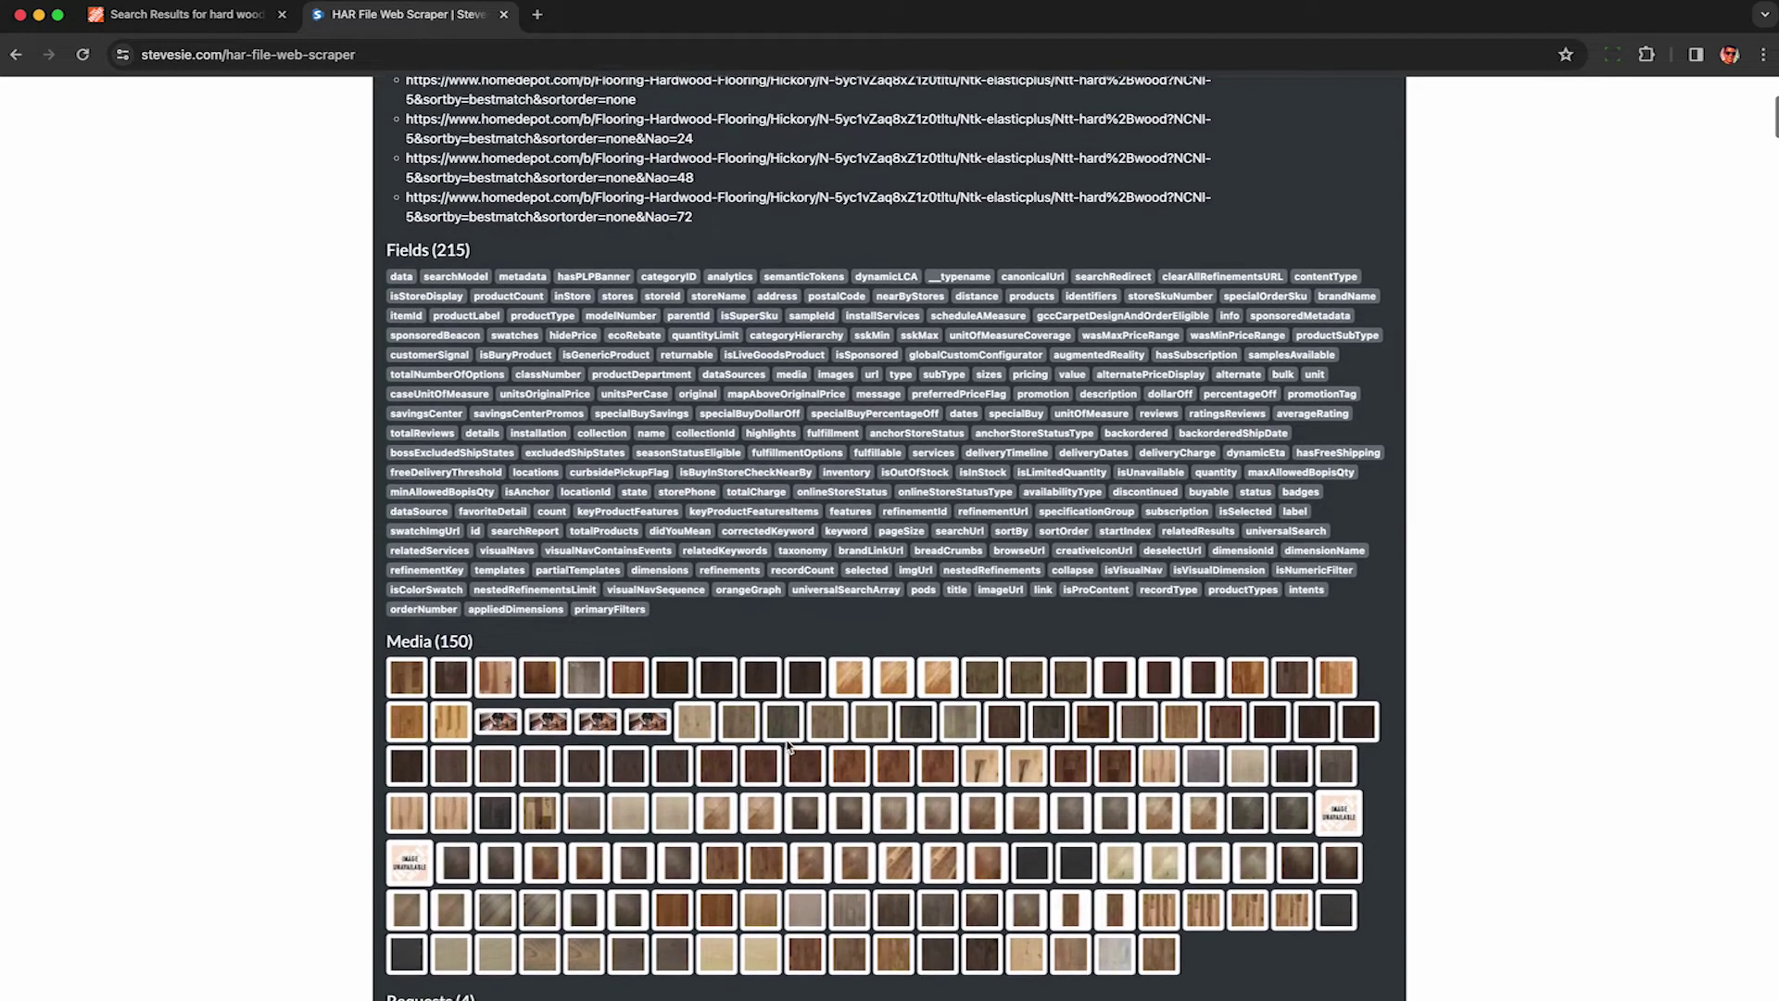
{"action": "left_click_drag", "start_coordinate": [805, 438], "coordinate": [860, 441]}
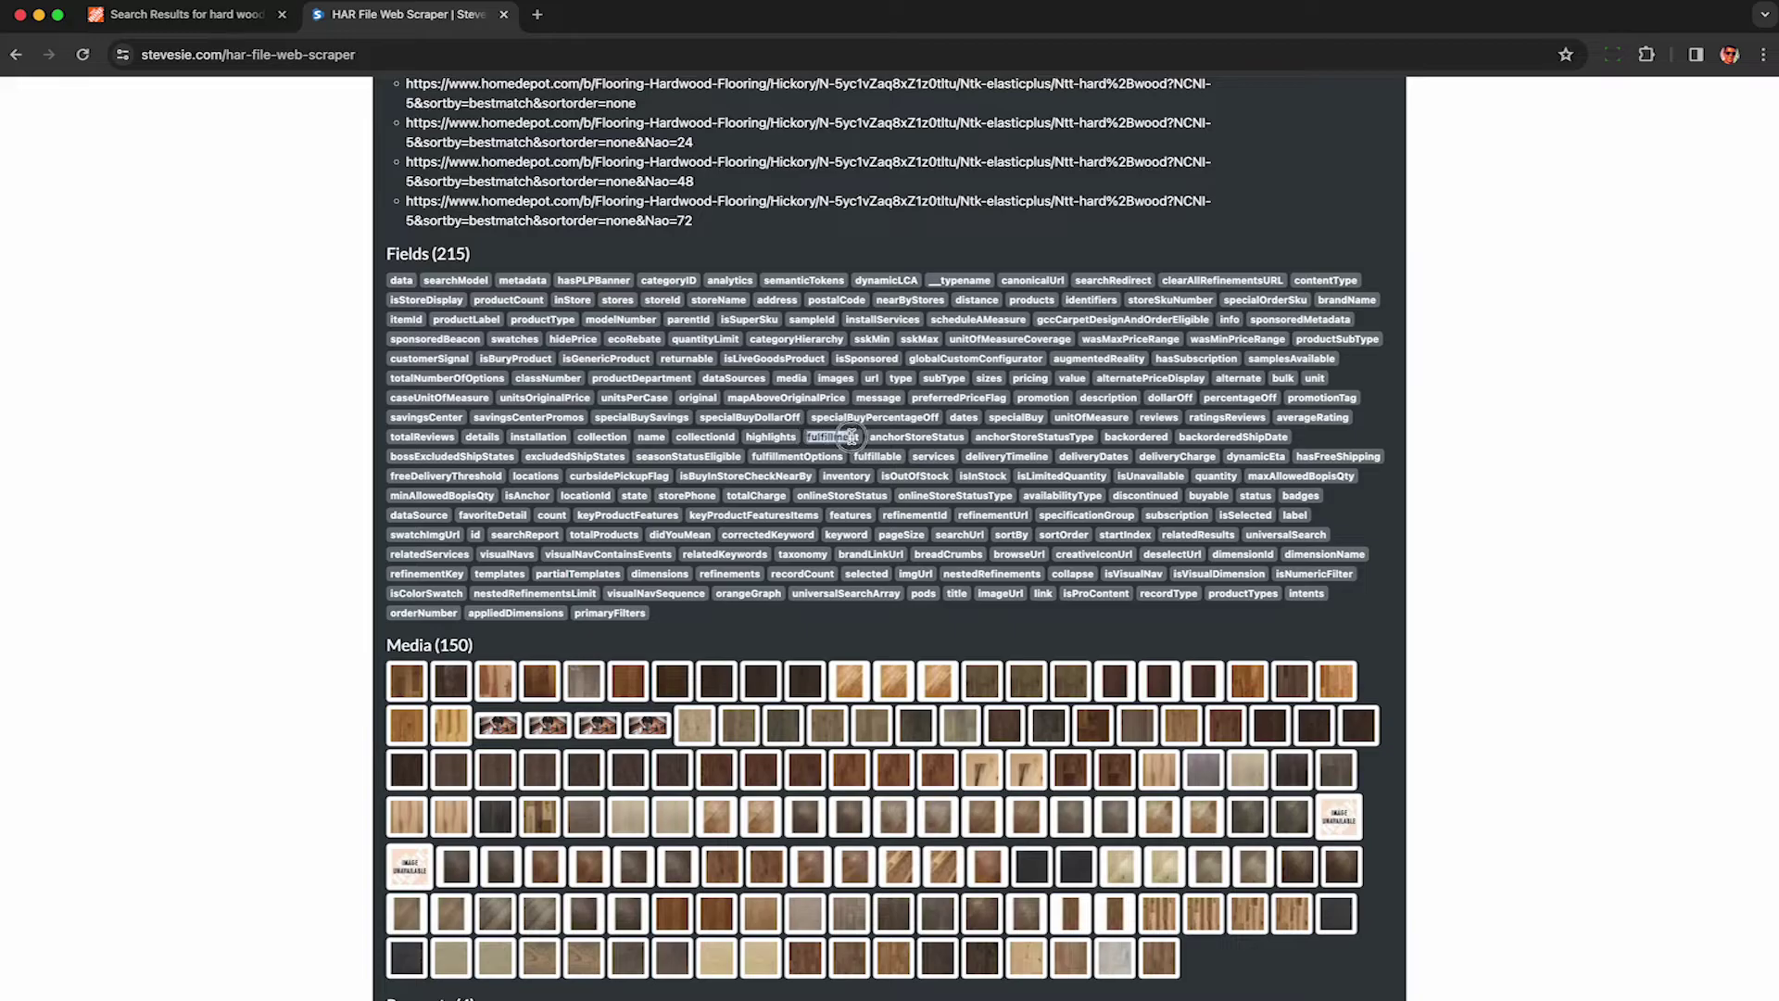
{"action": "scroll", "coordinate": [866, 538], "scroll_direction": "down", "scroll_amount": 10}
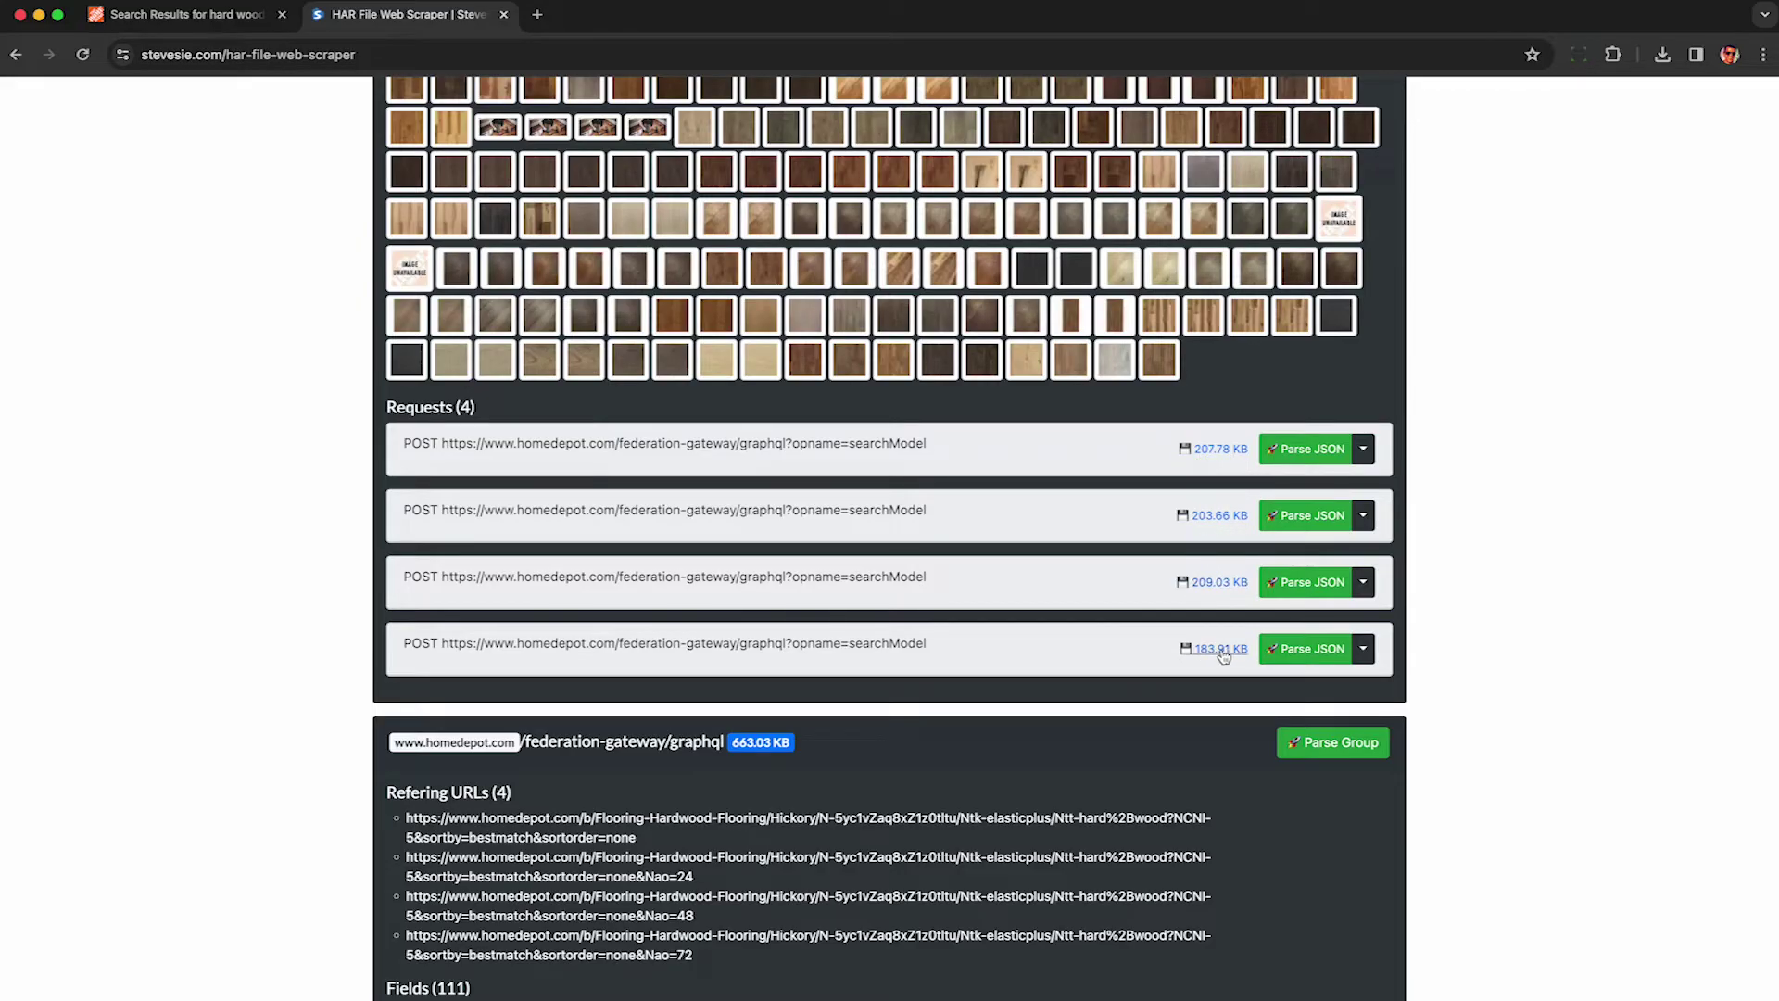
{"action": "scroll", "coordinate": [1196, 653], "scroll_direction": "up", "scroll_amount": 10}
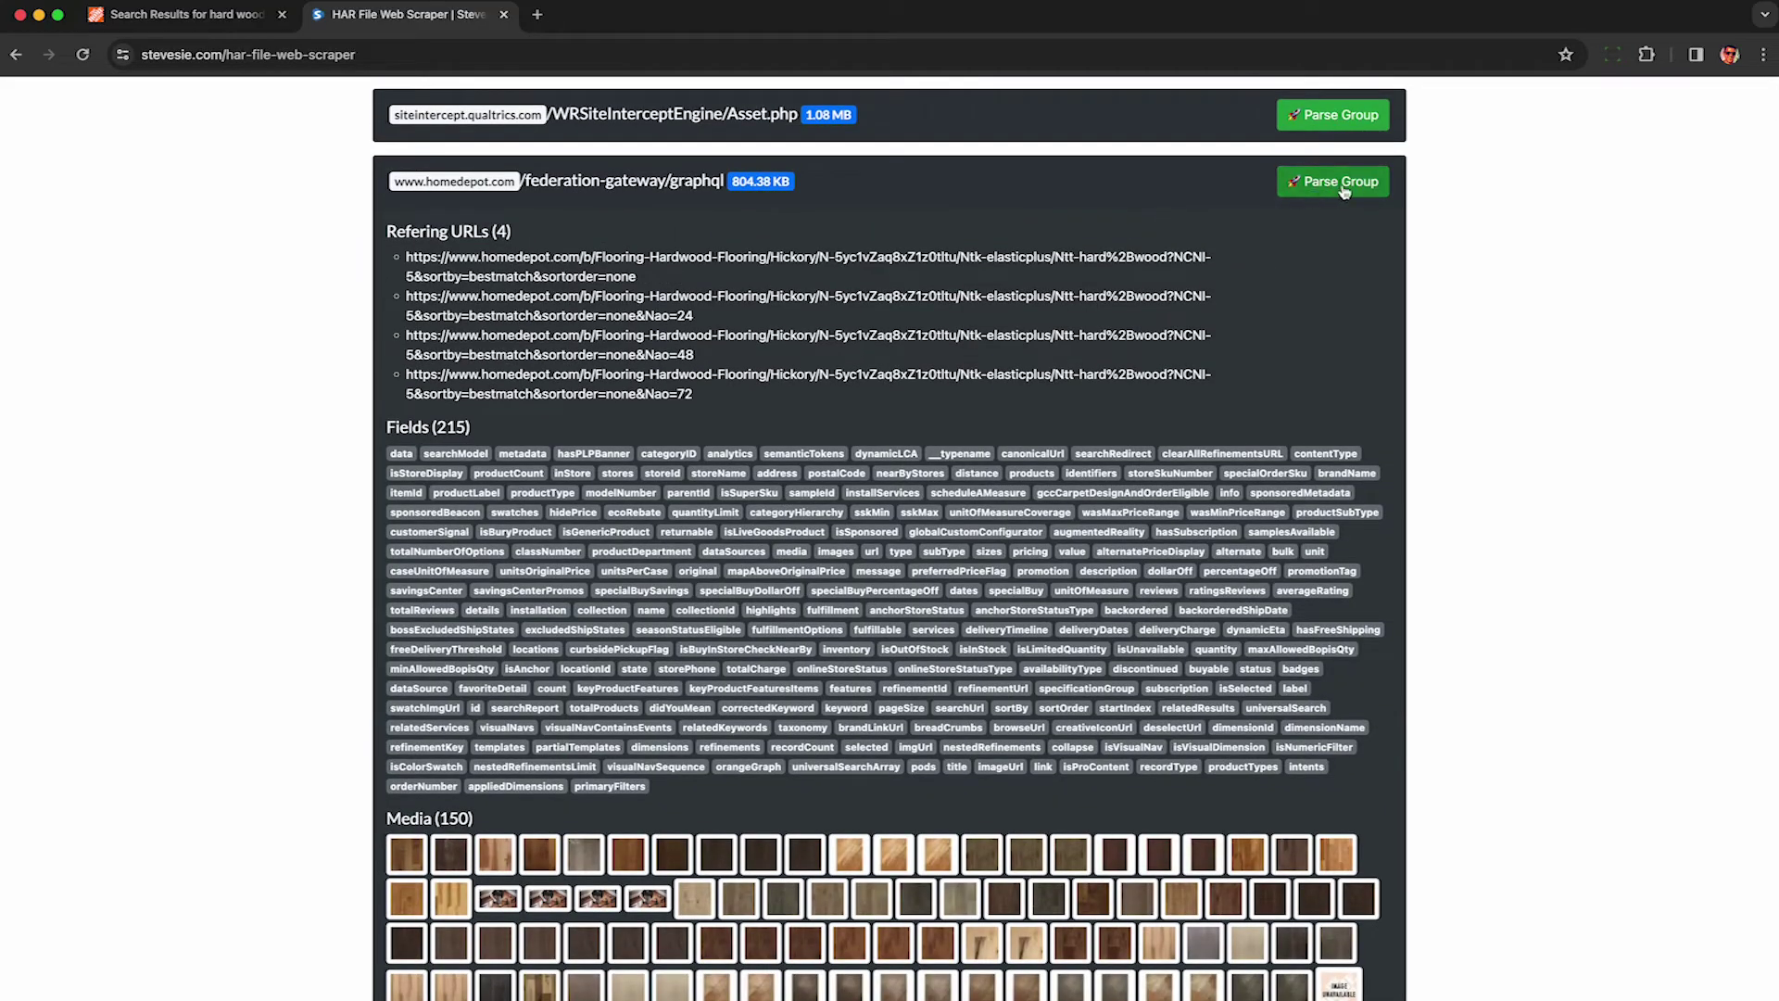
{"action": "left_click", "coordinate": [1339, 185]}
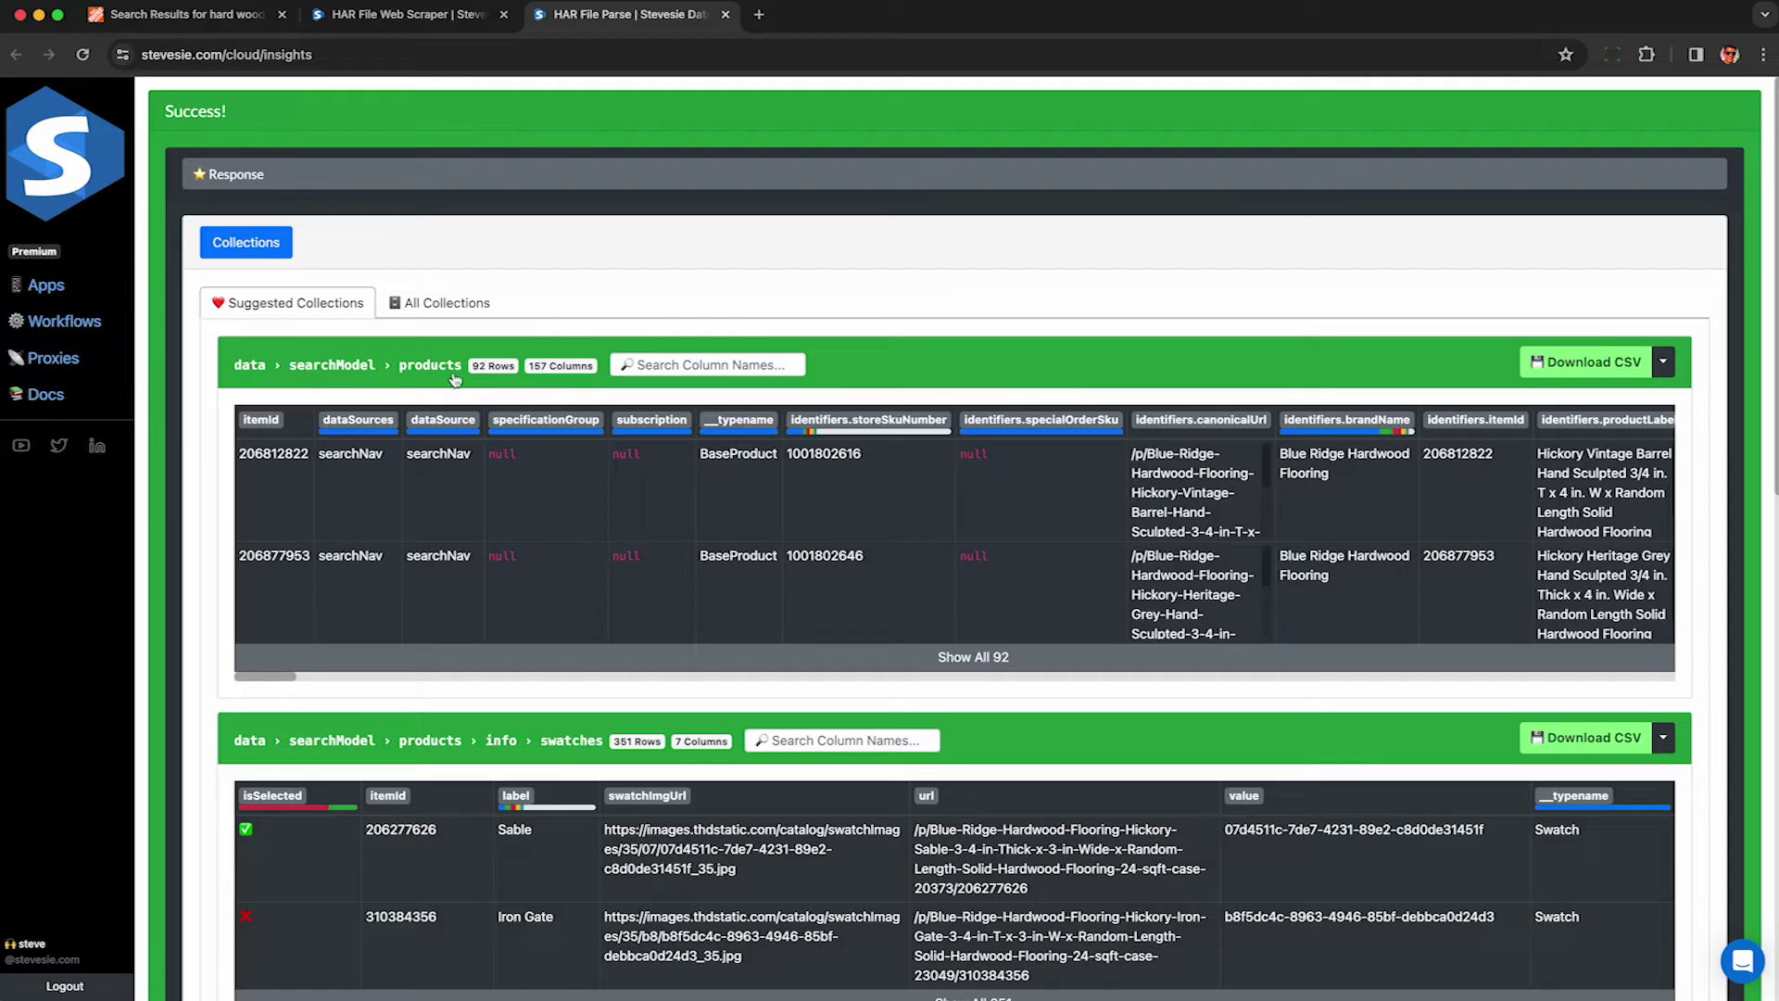
{"action": "double_click", "coordinate": [833, 456]}
{"action": "scroll", "coordinate": [838, 464], "scroll_direction": "right", "scroll_amount": 5}
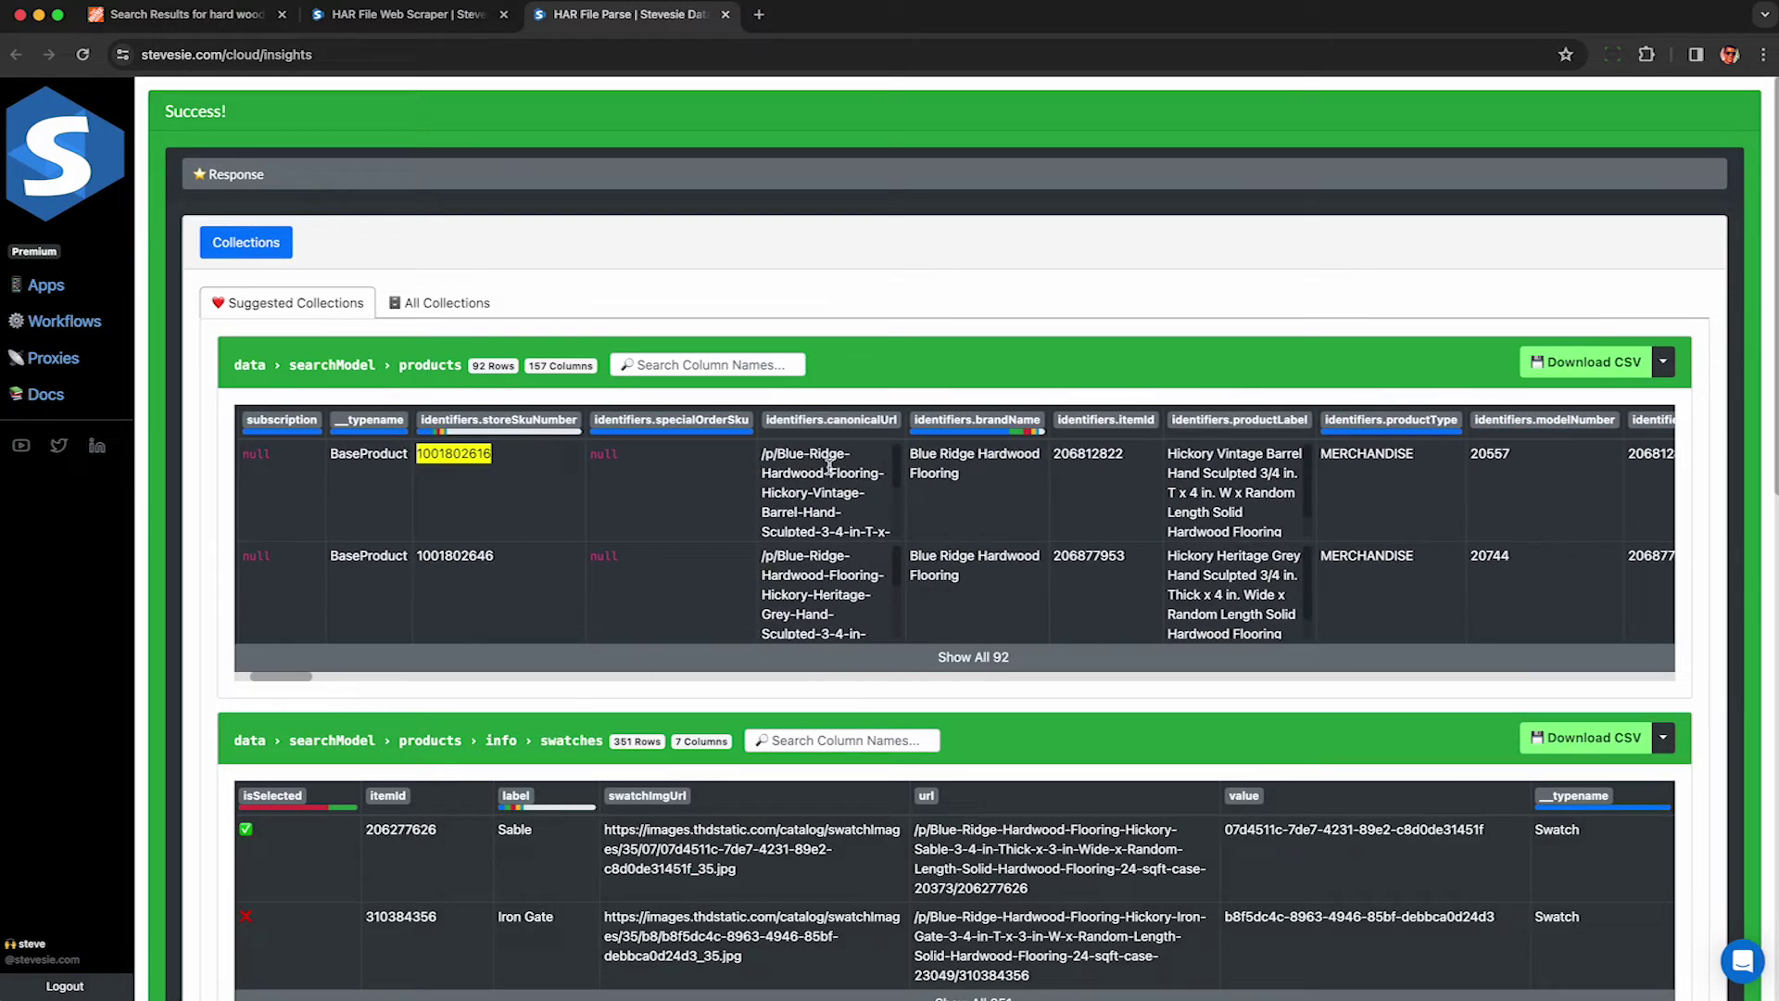
{"action": "double_click", "coordinate": [818, 470]}
{"action": "double_click", "coordinate": [988, 453]}
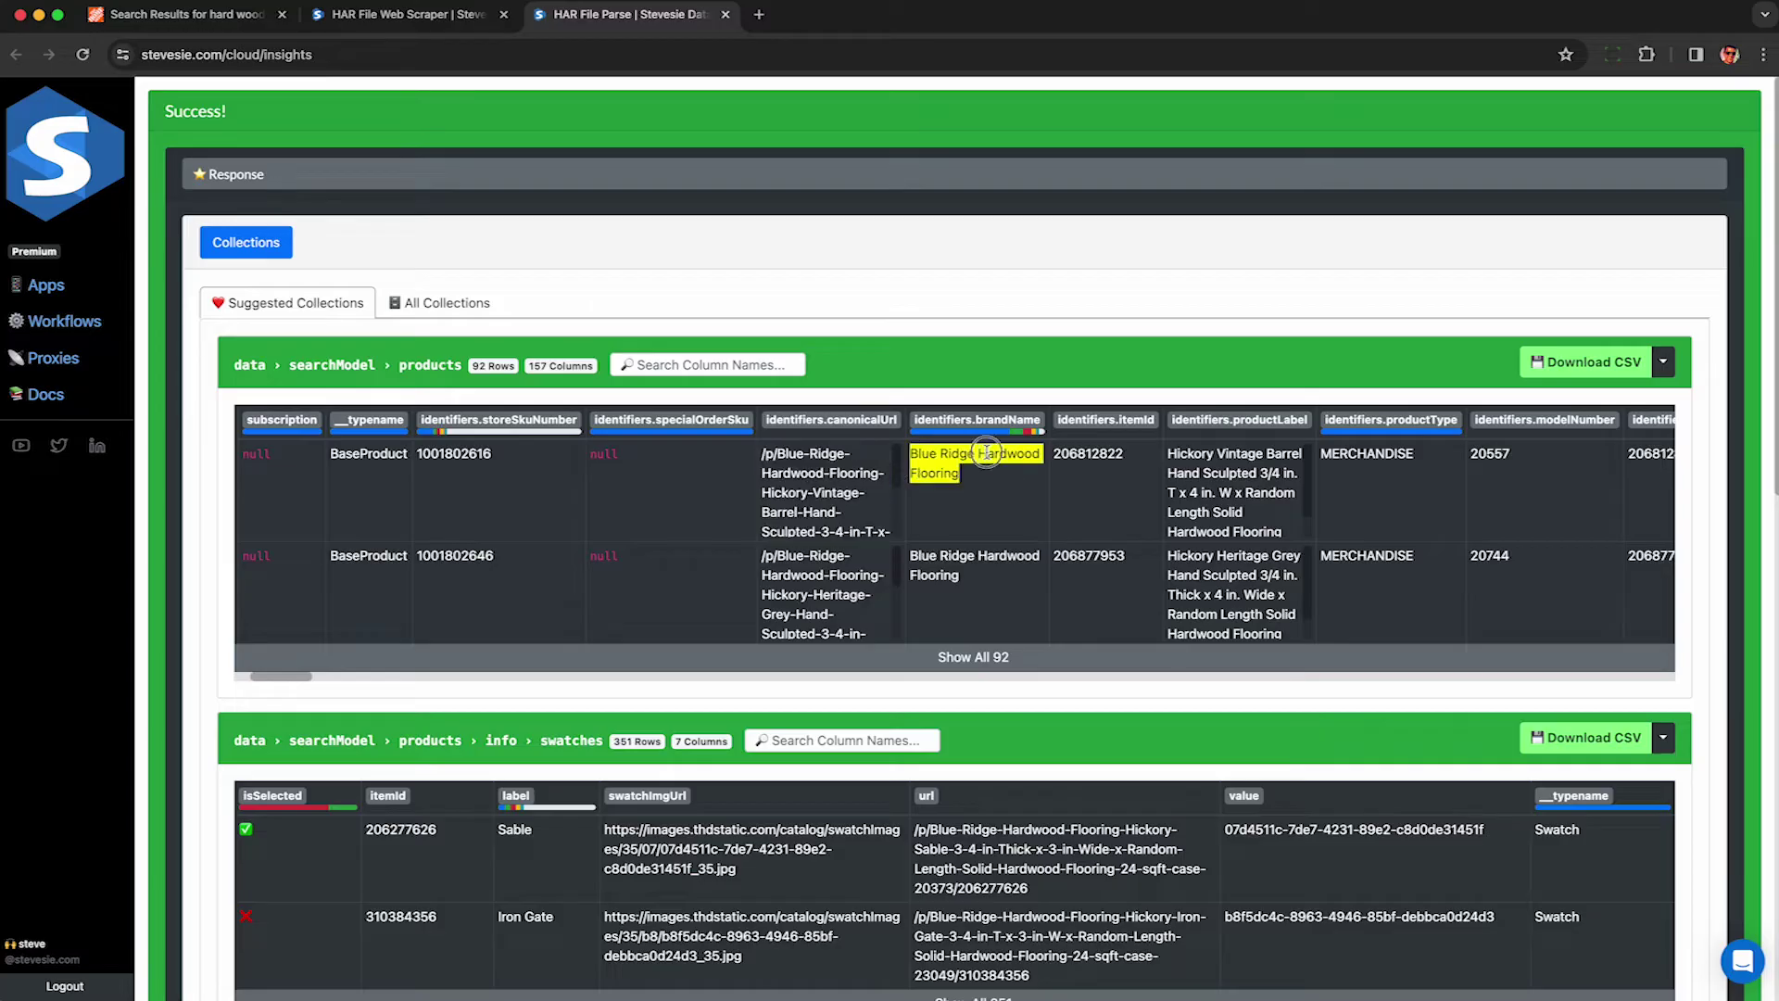
{"action": "double_click", "coordinate": [1087, 456]}
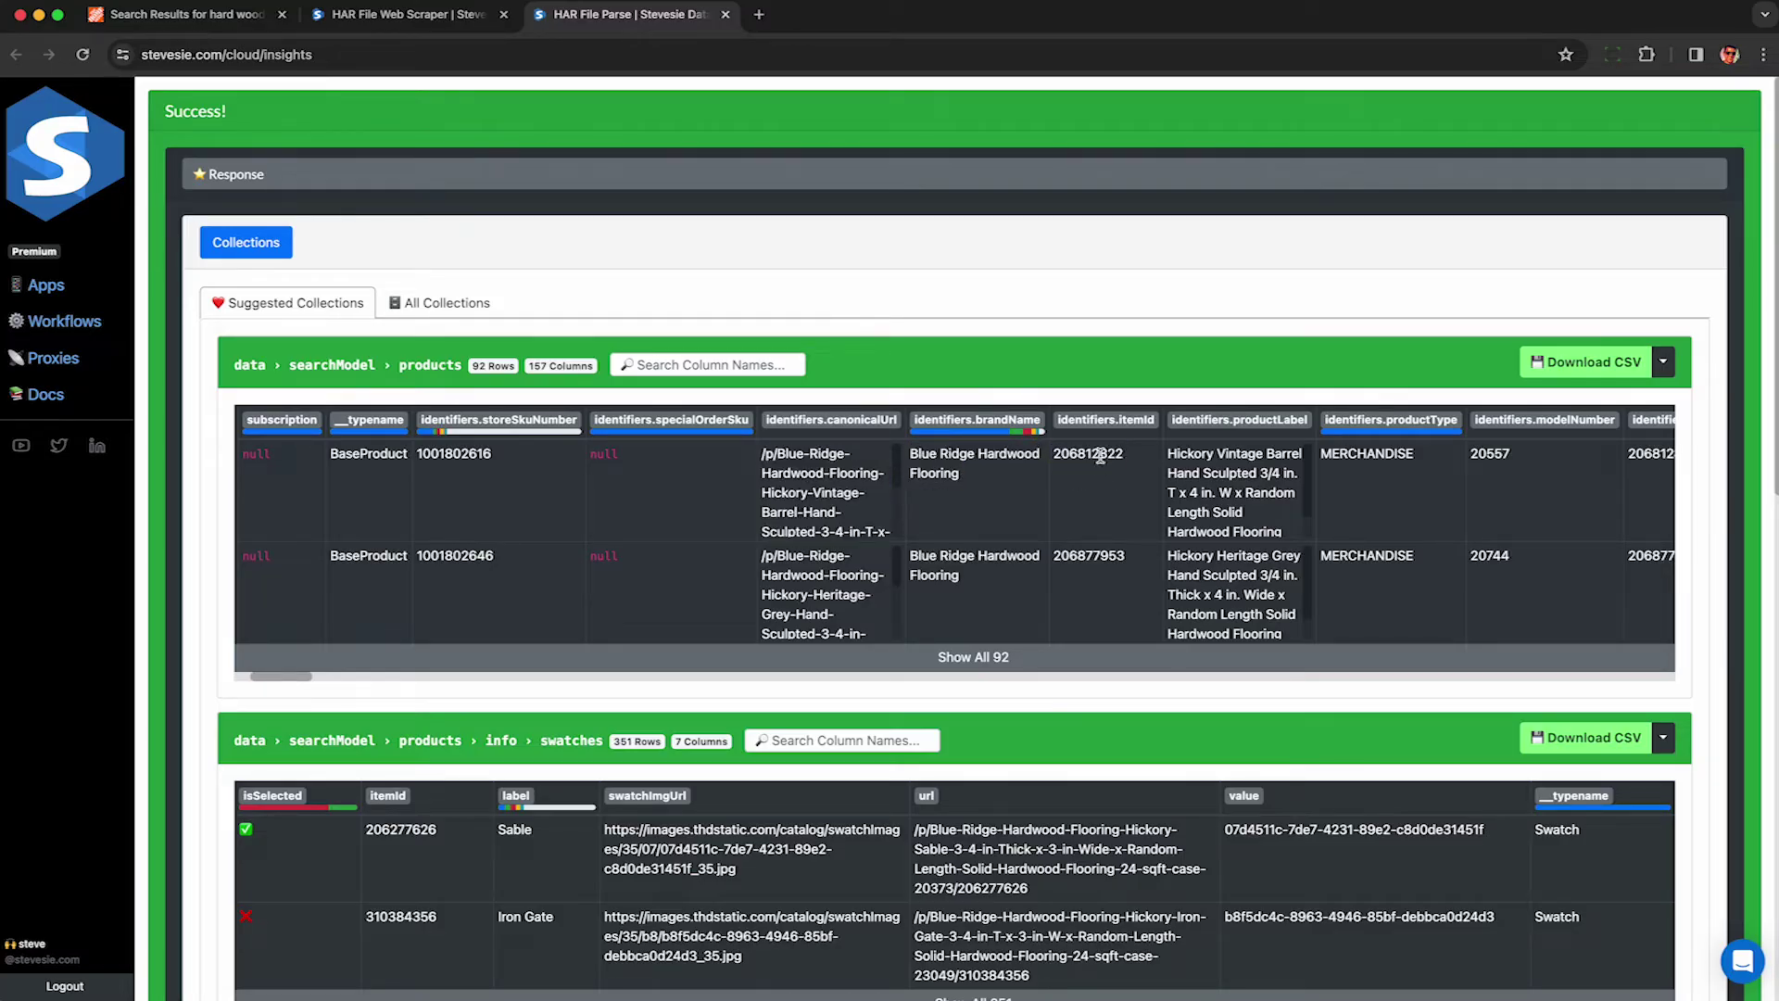
{"action": "double_click", "coordinate": [1227, 484]}
{"action": "scroll", "coordinate": [1227, 484], "scroll_direction": "right", "scroll_amount": 10}
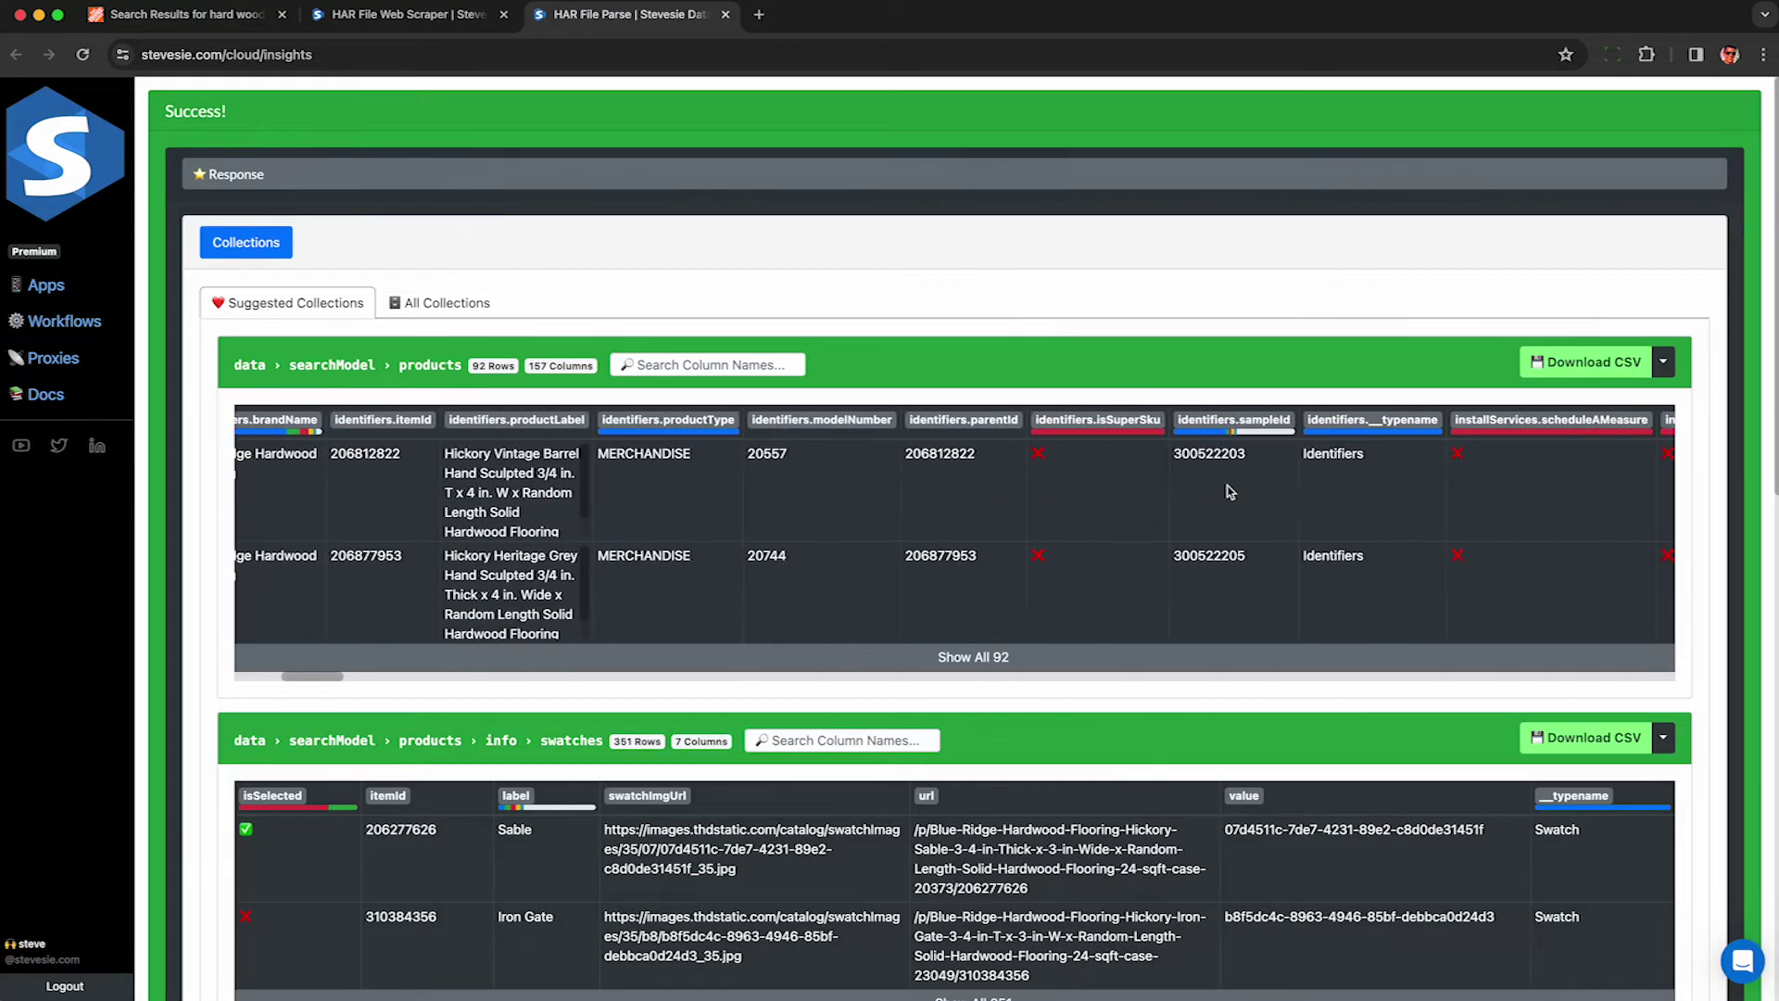
{"action": "scroll", "coordinate": [1166, 483], "scroll_direction": "right", "scroll_amount": 10}
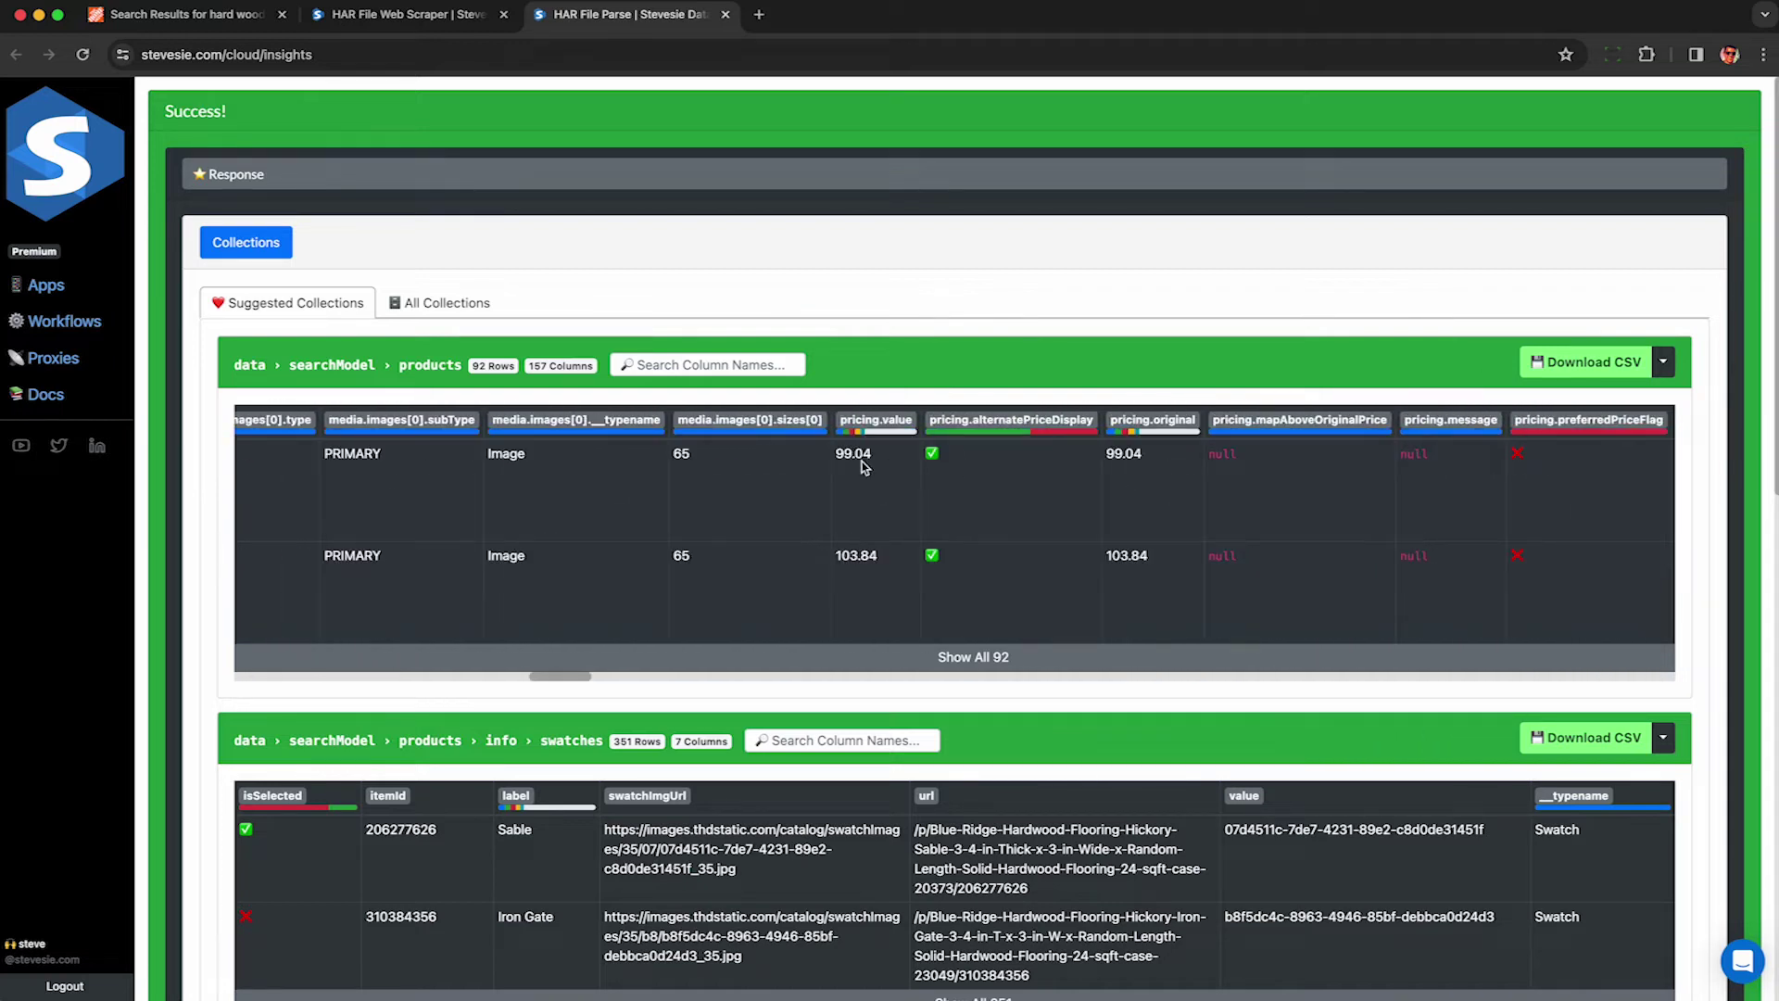
{"action": "double_click", "coordinate": [854, 455]}
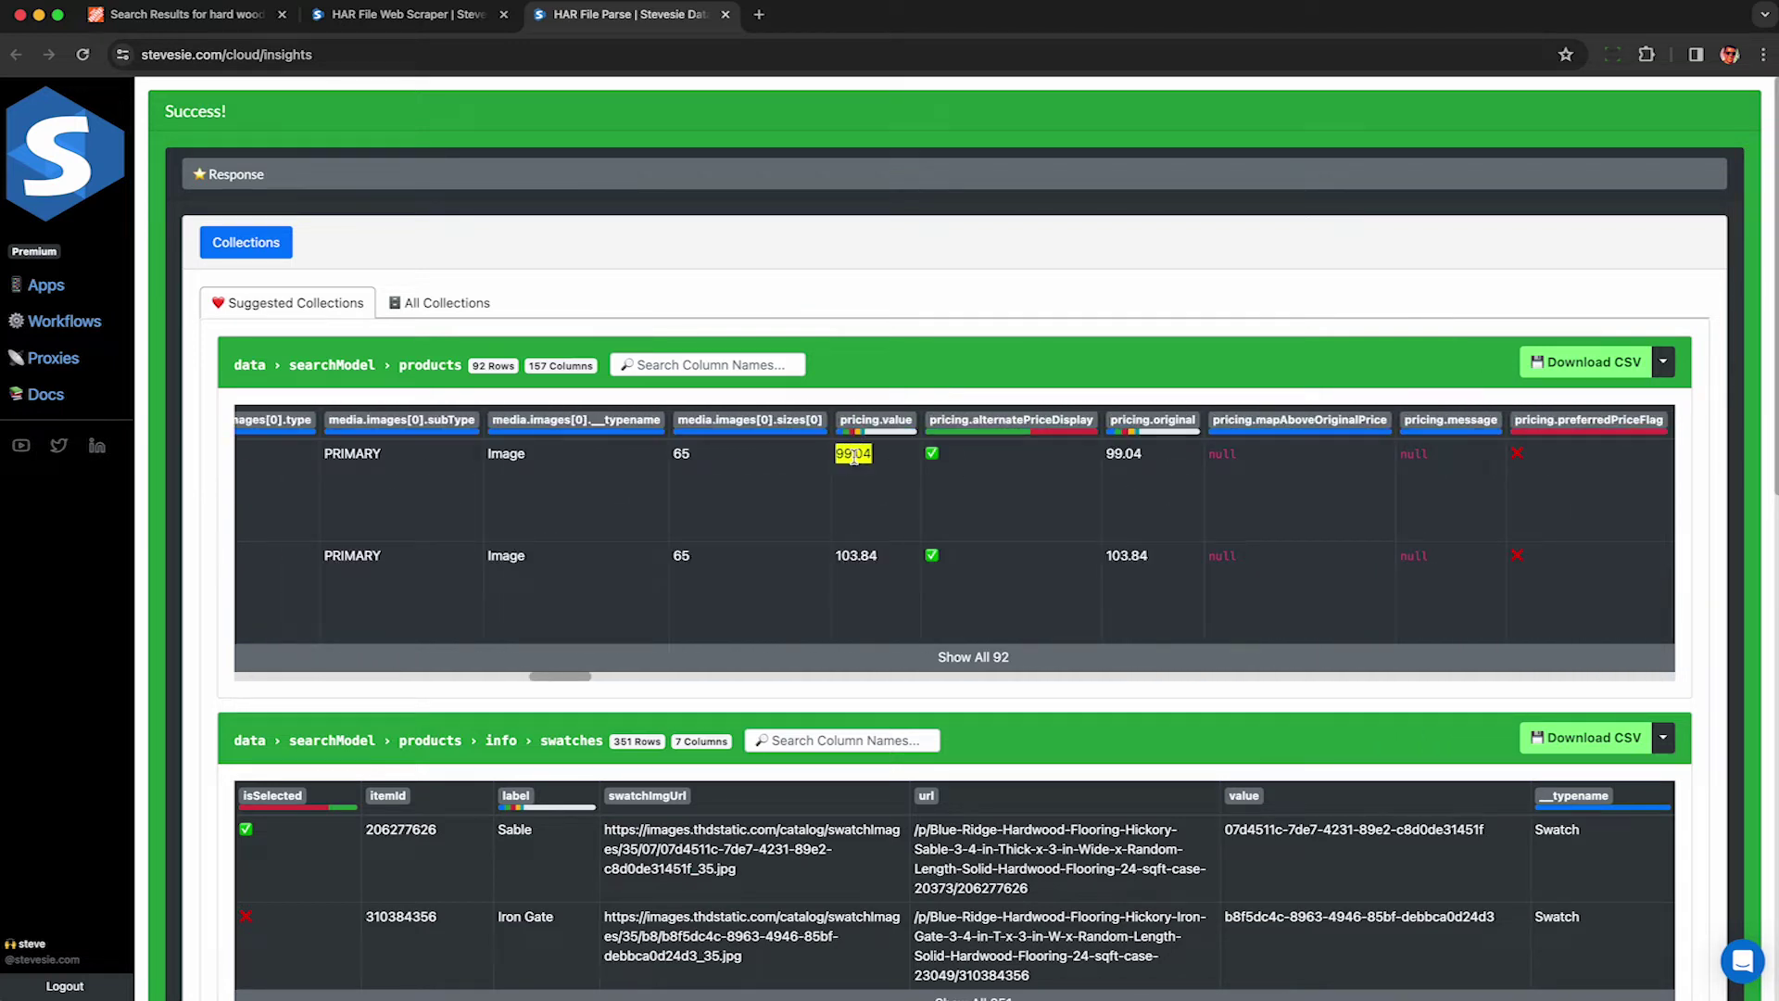
{"action": "double_click", "coordinate": [858, 555]}
{"action": "left_click", "coordinate": [905, 665]}
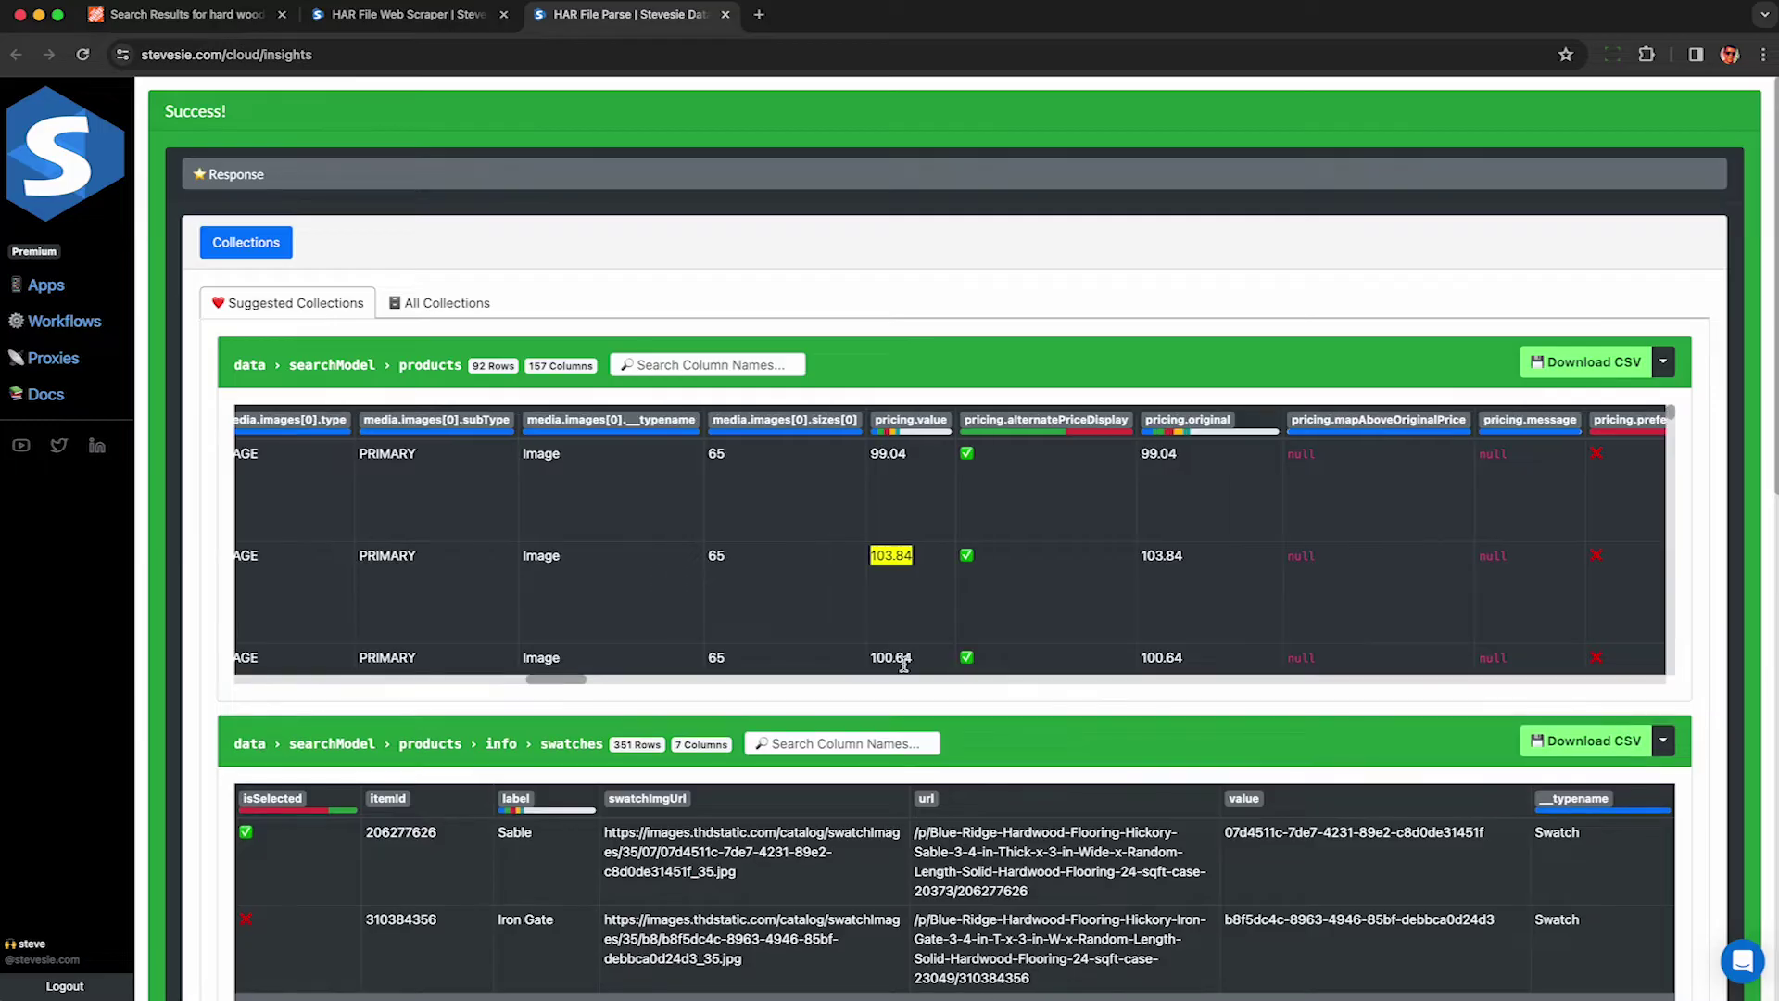
{"action": "scroll", "coordinate": [904, 602], "scroll_direction": "down", "scroll_amount": 4}
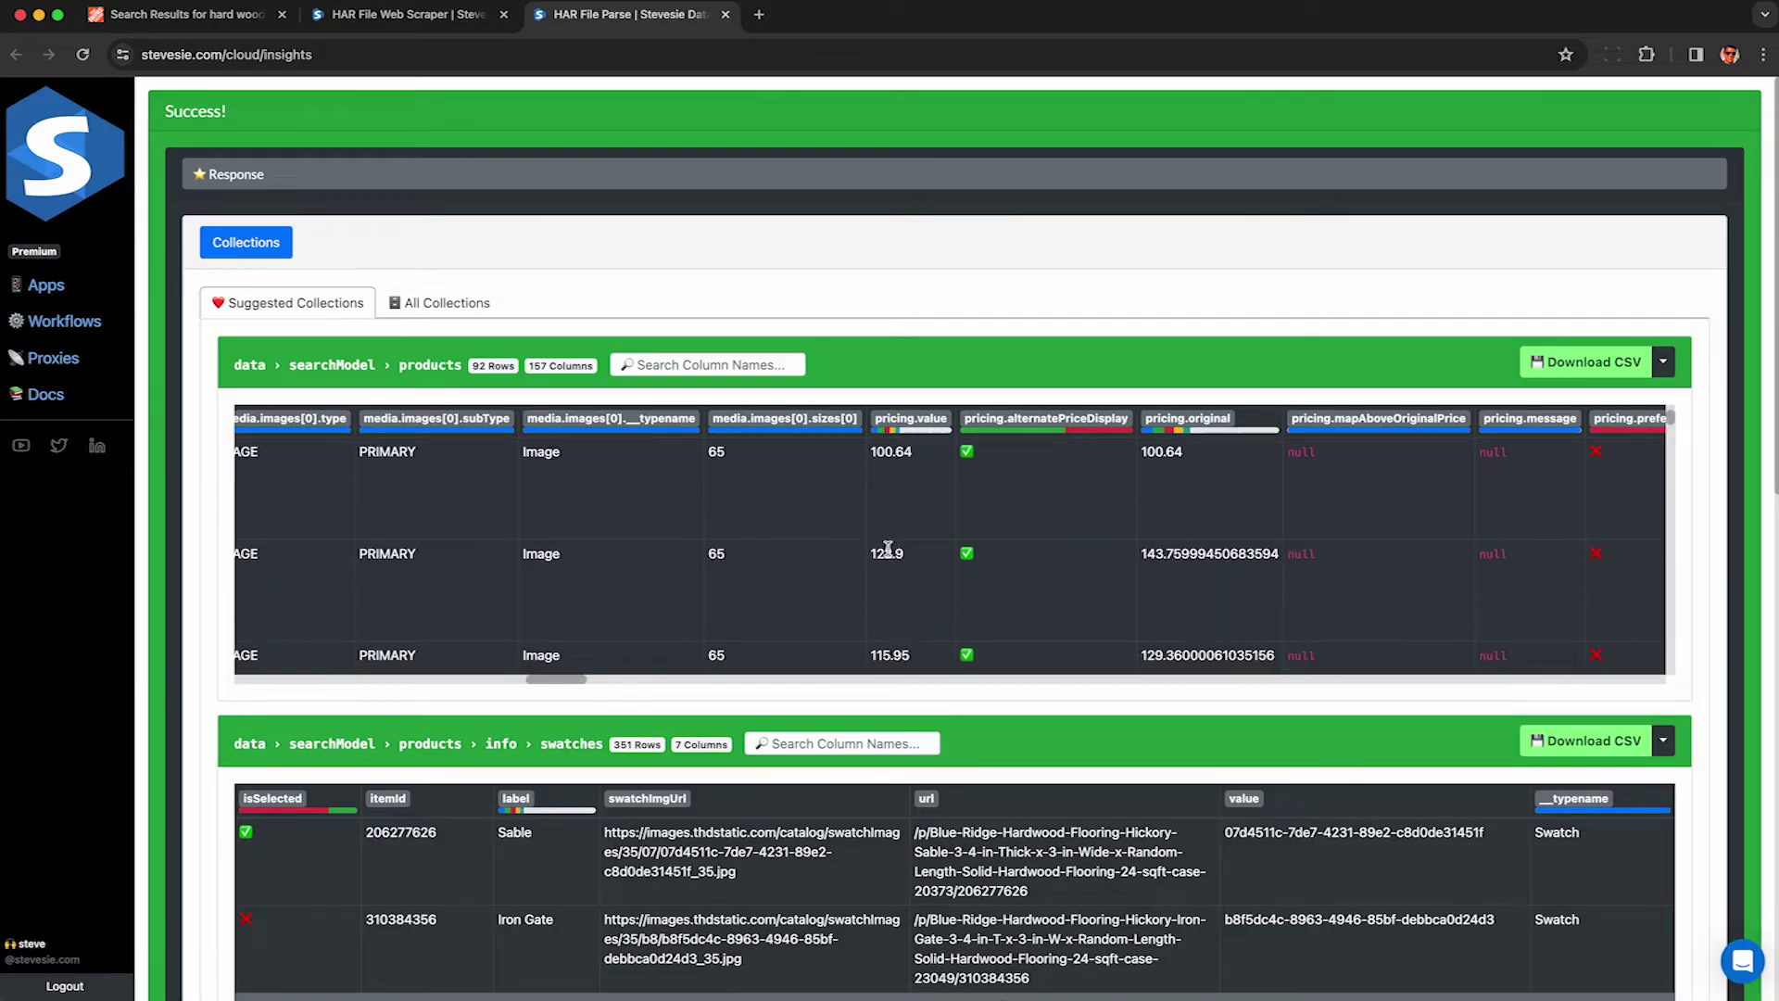
{"action": "double_click", "coordinate": [891, 657]}
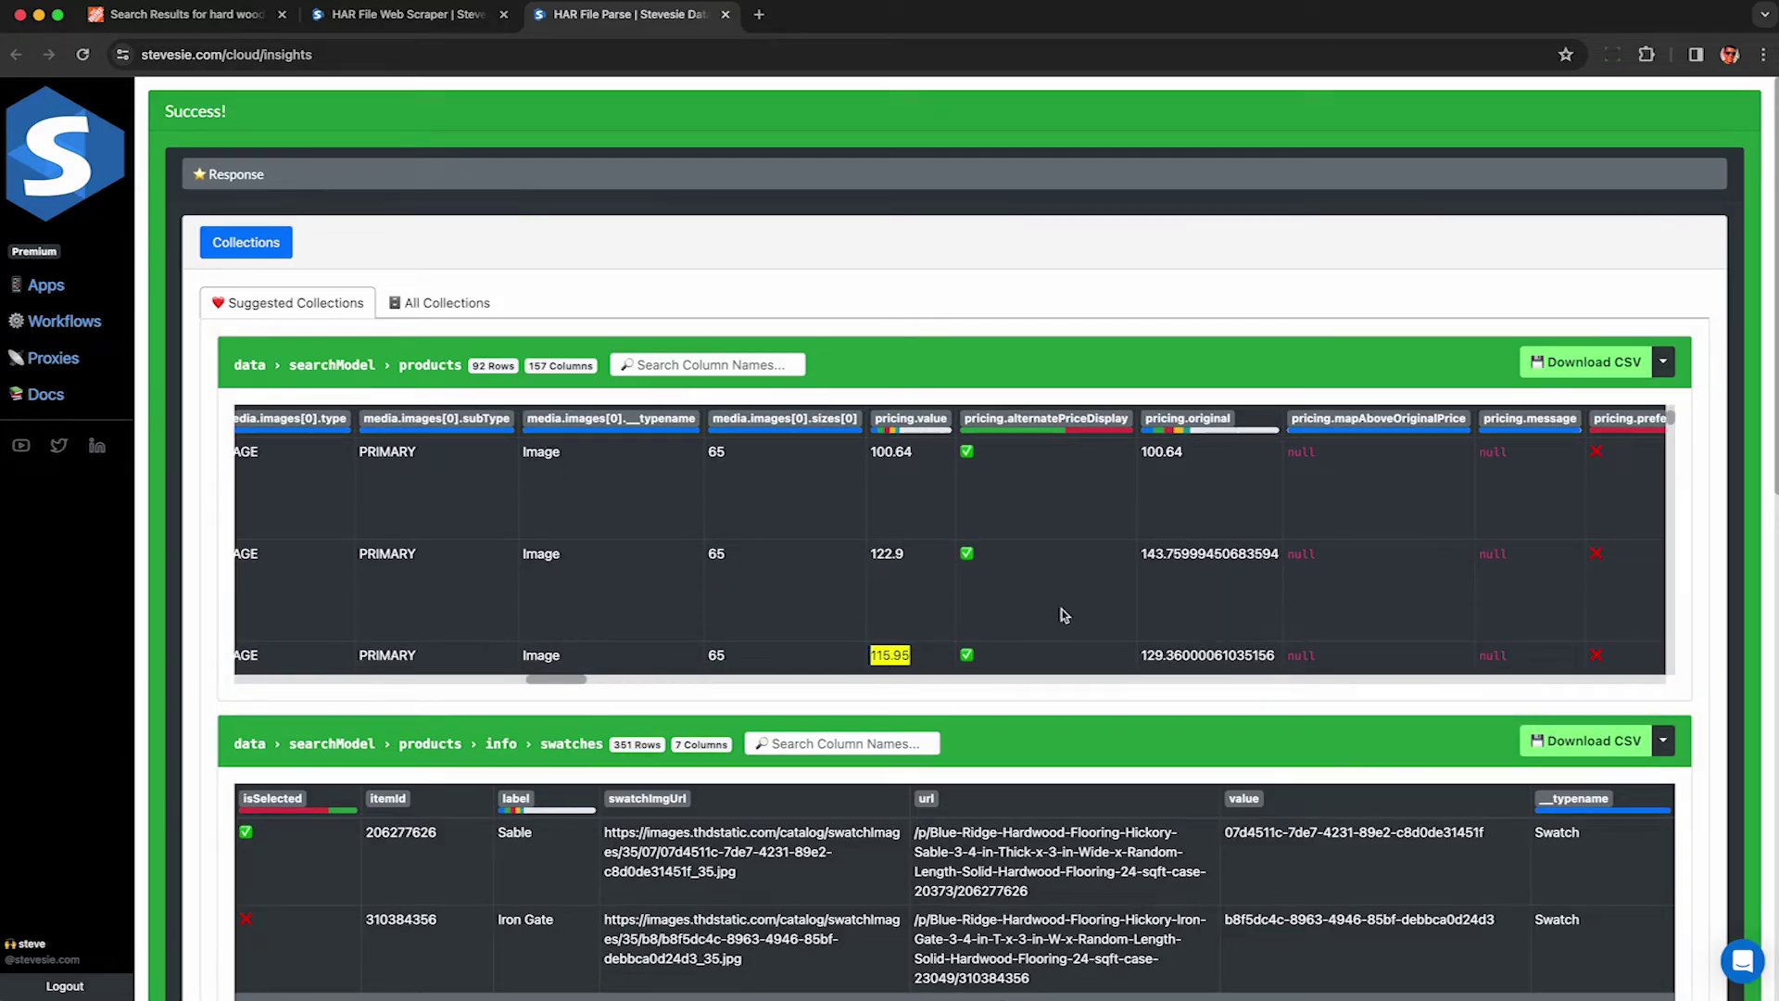
{"action": "double_click", "coordinate": [1182, 553]}
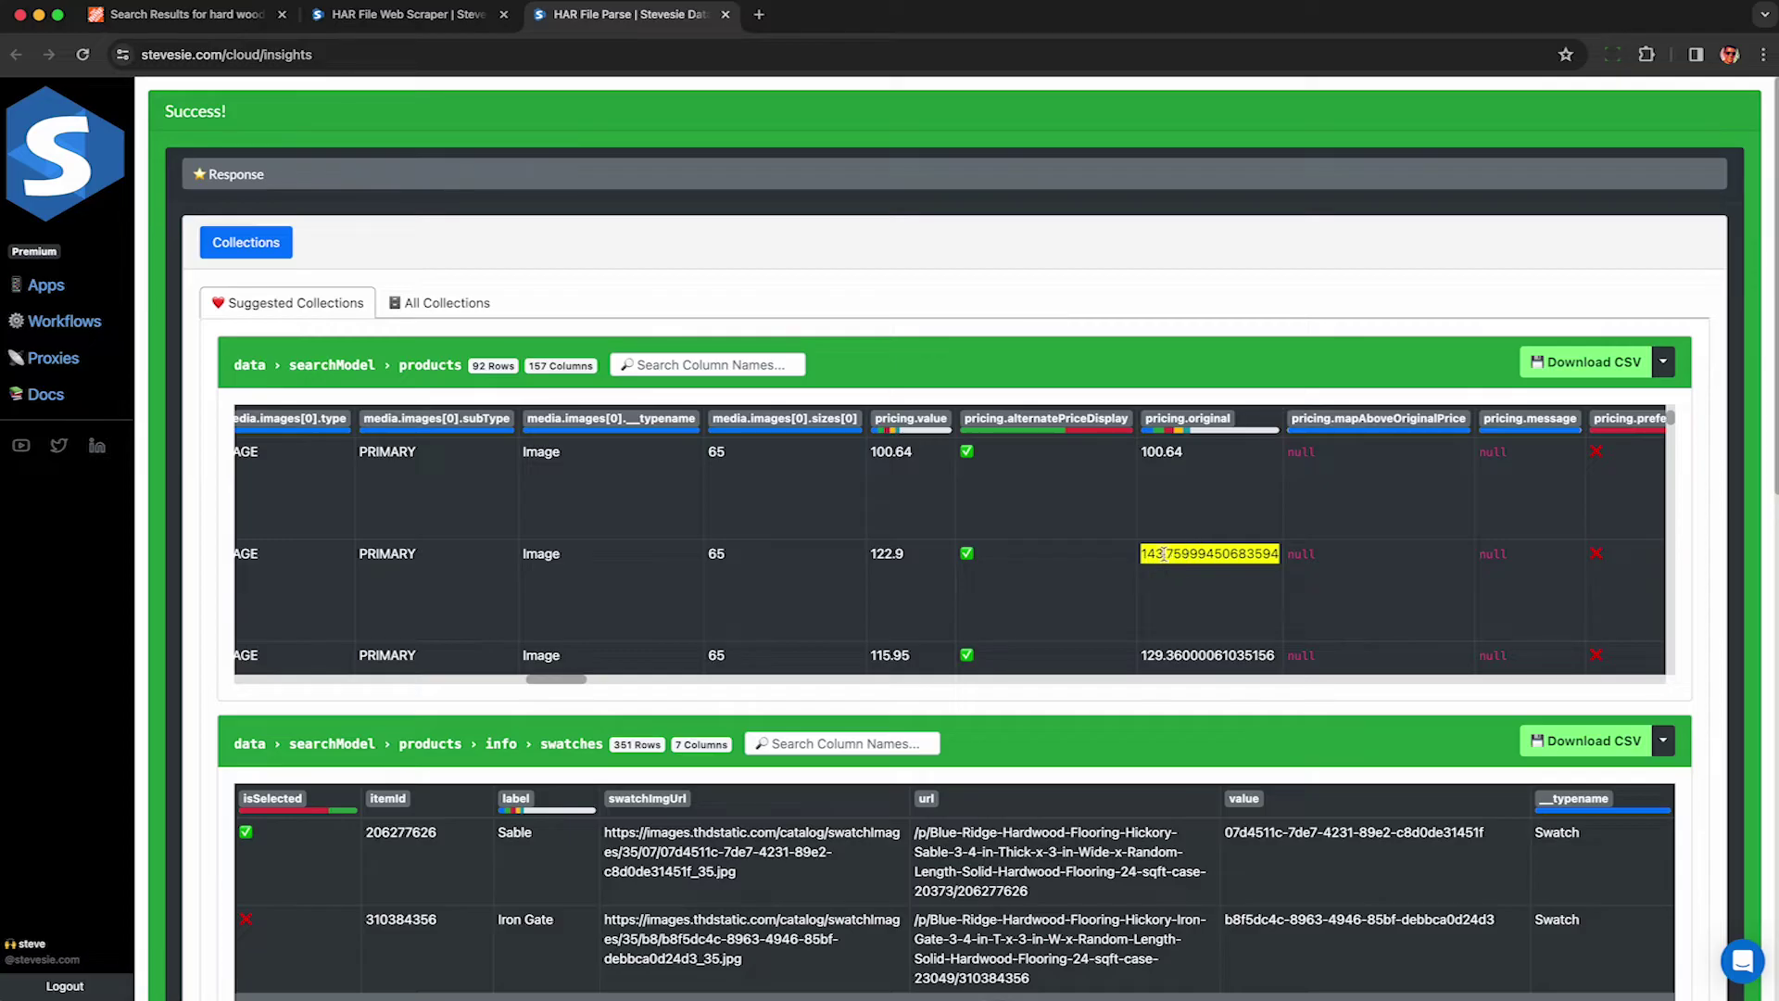
{"action": "scroll", "coordinate": [1170, 556], "scroll_direction": "down", "scroll_amount": 1}
{"action": "double_click", "coordinate": [1164, 582]}
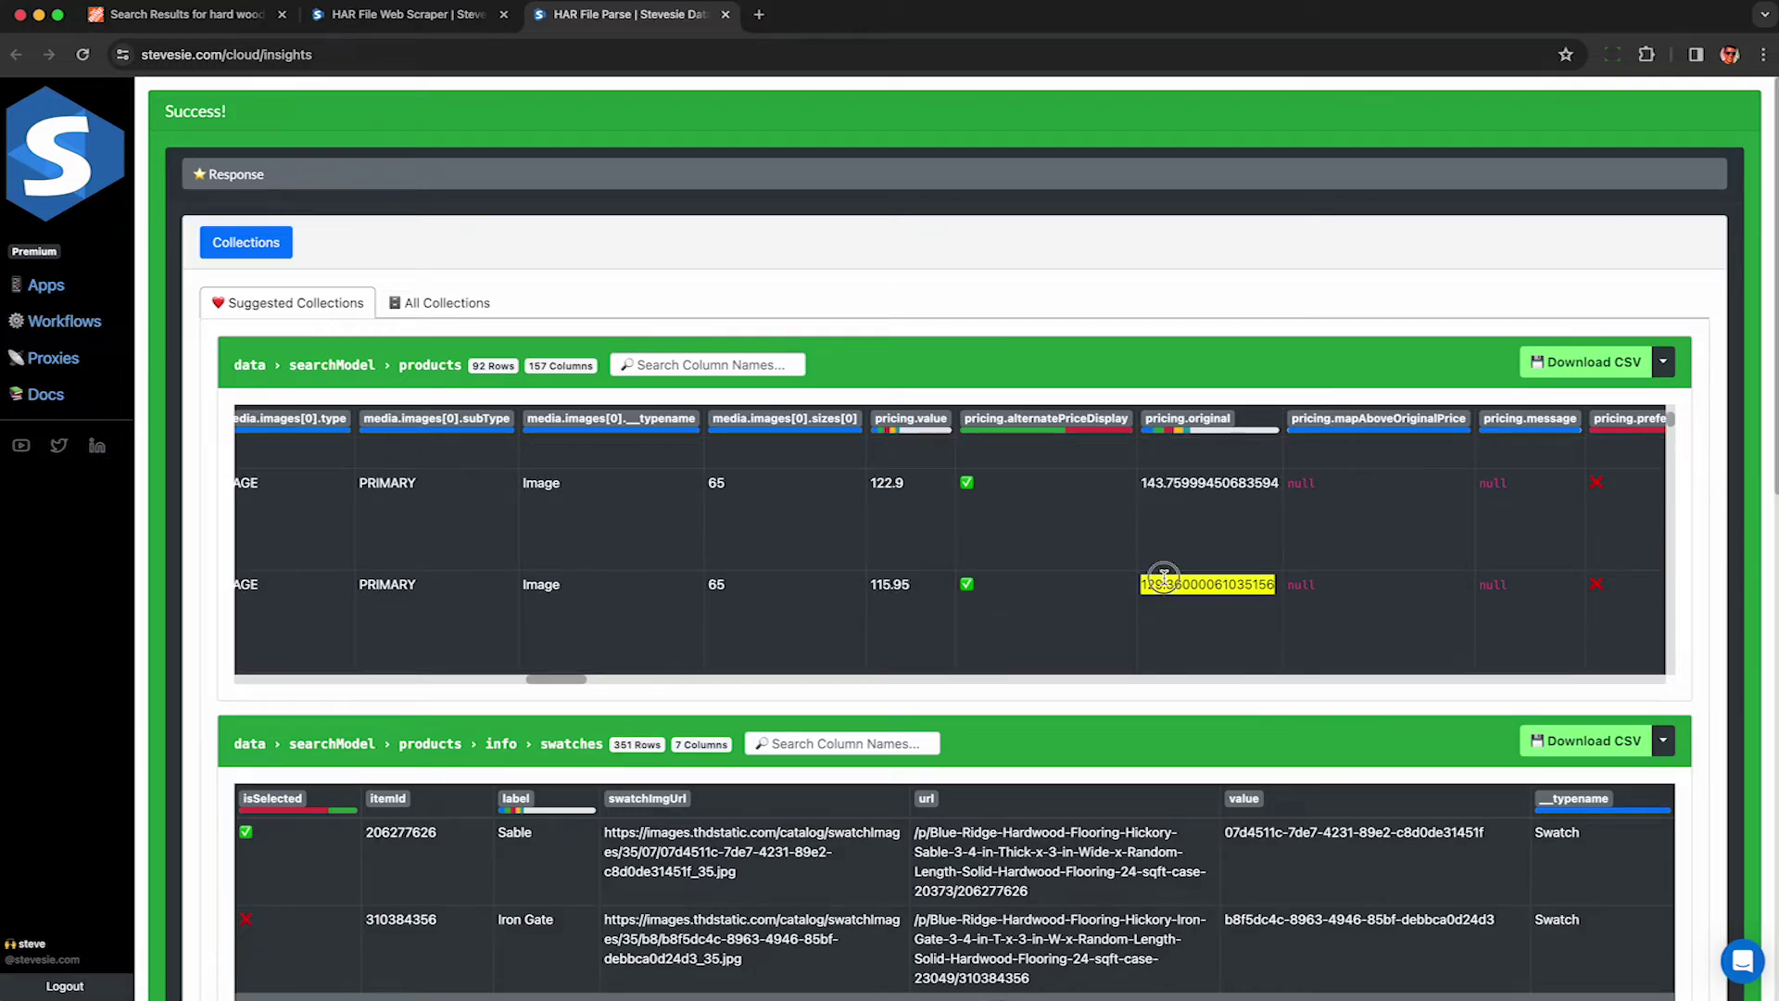
{"action": "double_click", "coordinate": [893, 583]}
{"action": "scroll", "coordinate": [878, 560], "scroll_direction": "right", "scroll_amount": 15}
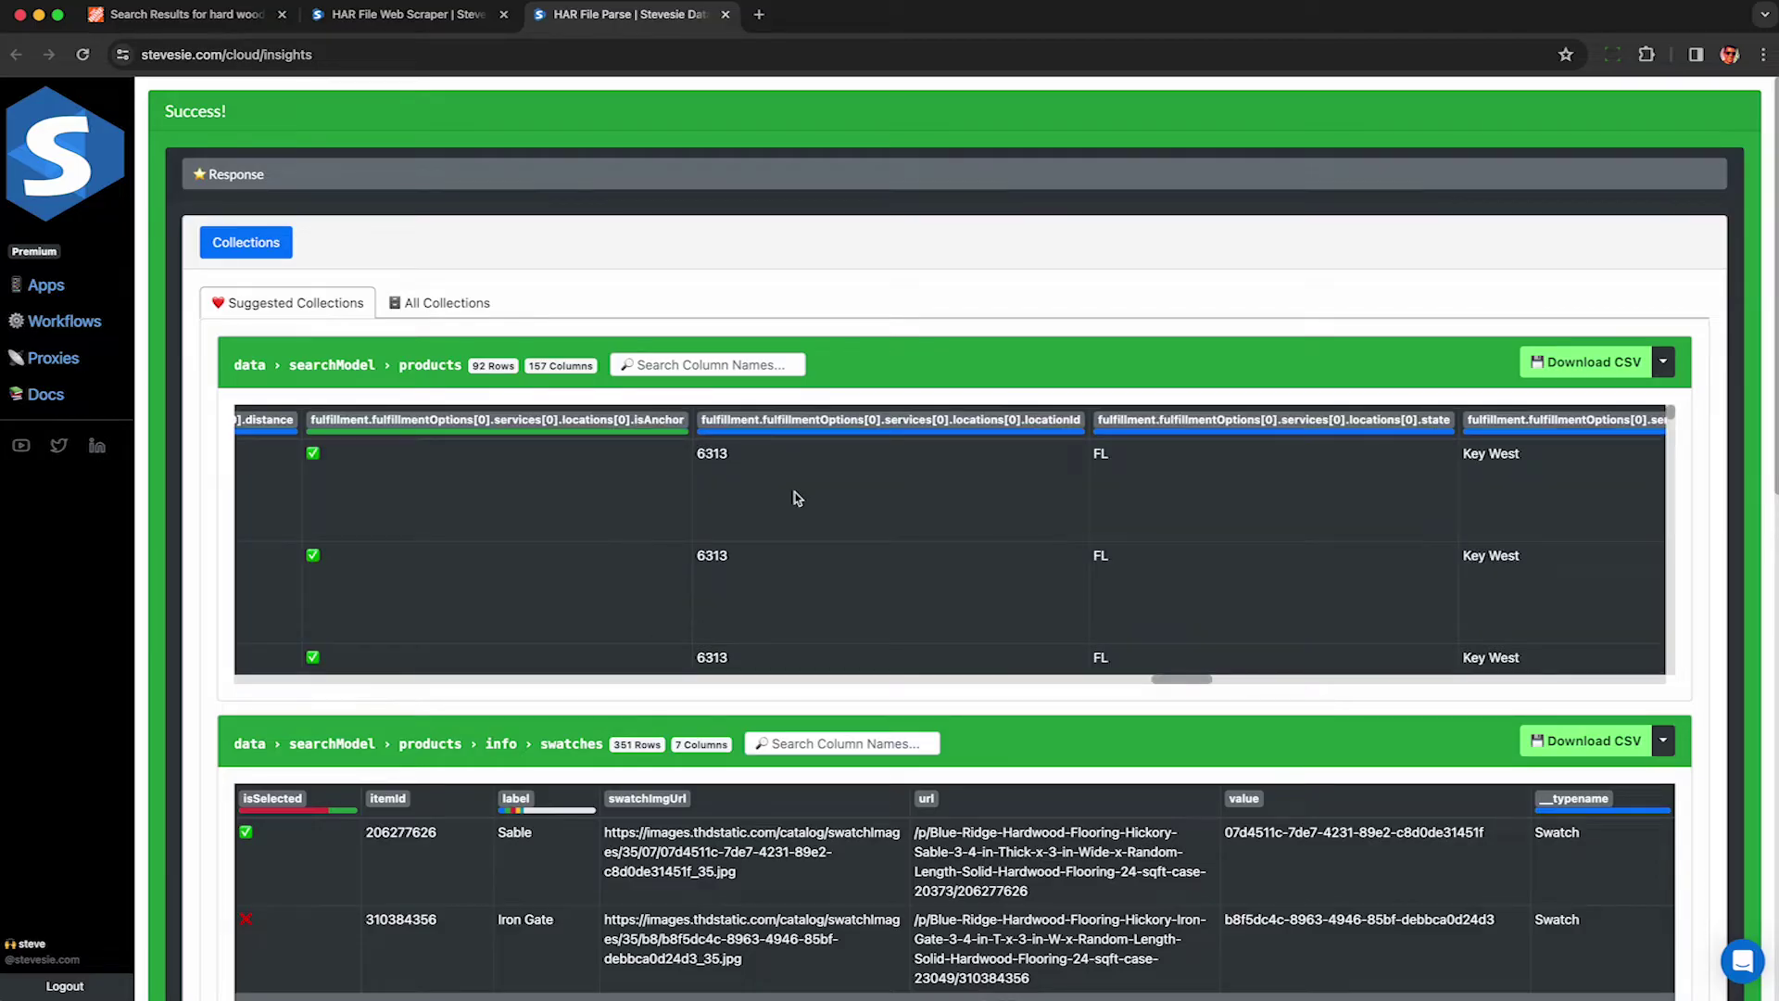
- Locate the products table's store inventory quantity column and check values like 6425, 803 and 2191
{"action": "scroll", "coordinate": [797, 499], "scroll_direction": "right", "scroll_amount": 15}
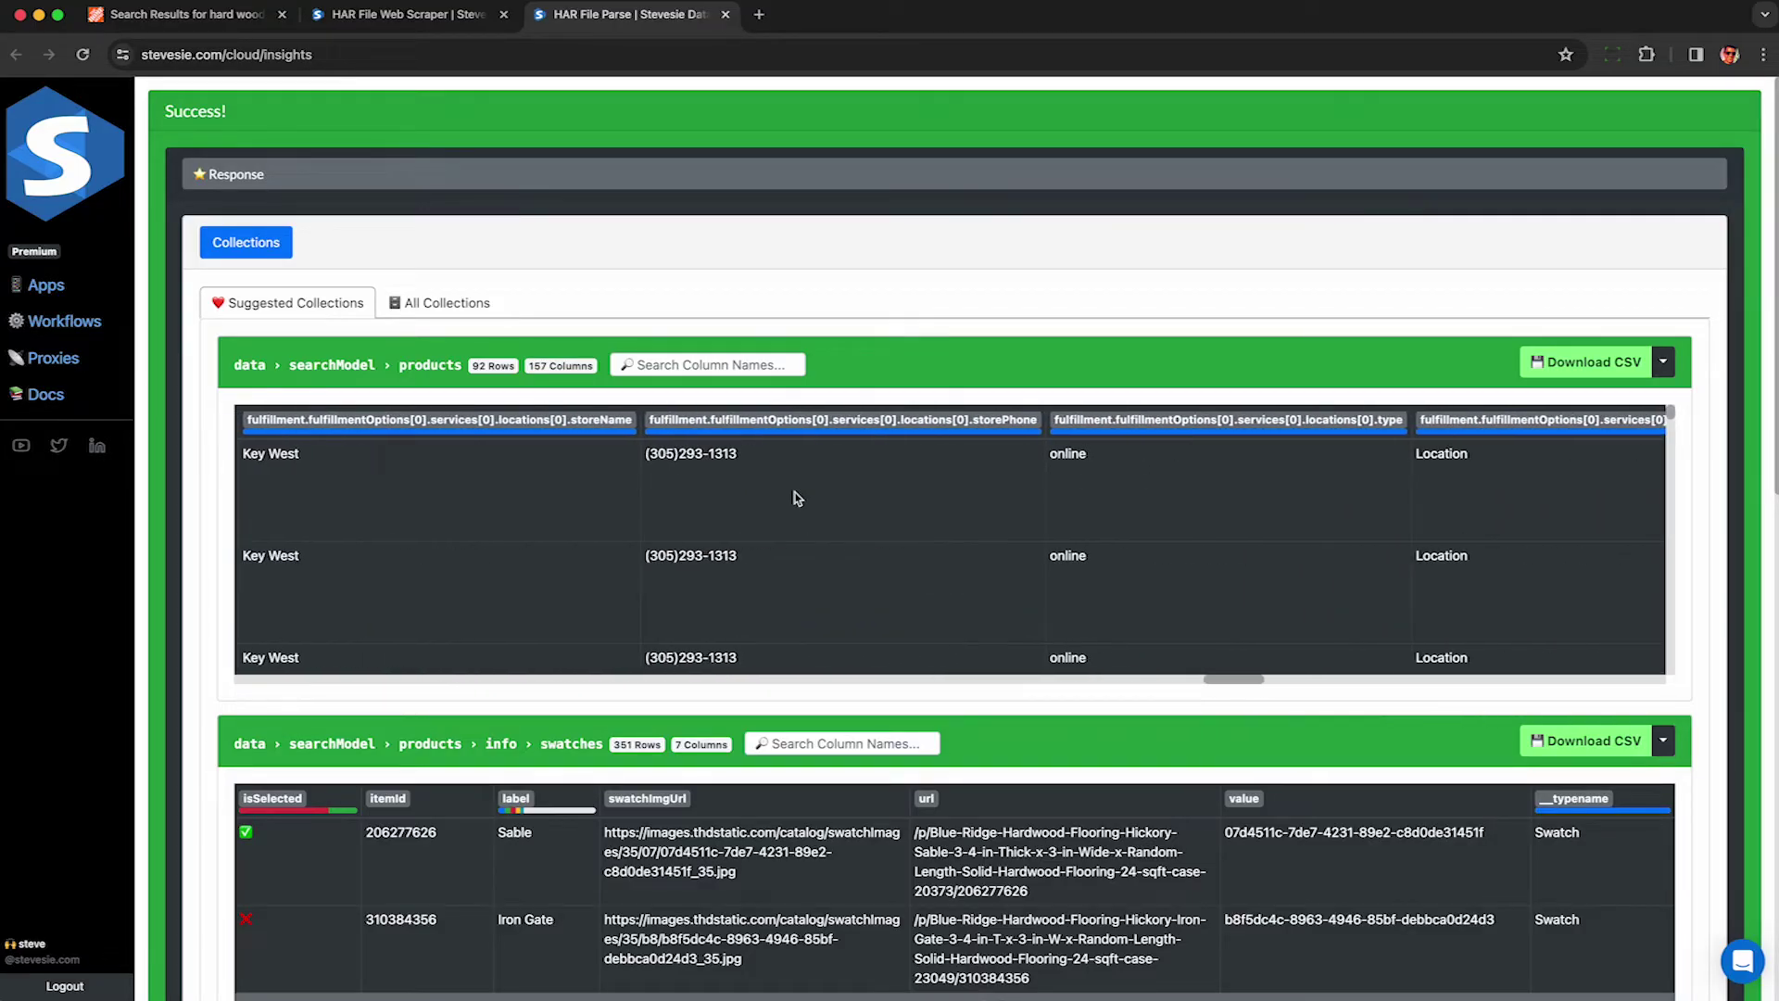
{"action": "scroll", "coordinate": [797, 499], "scroll_direction": "right", "scroll_amount": 15}
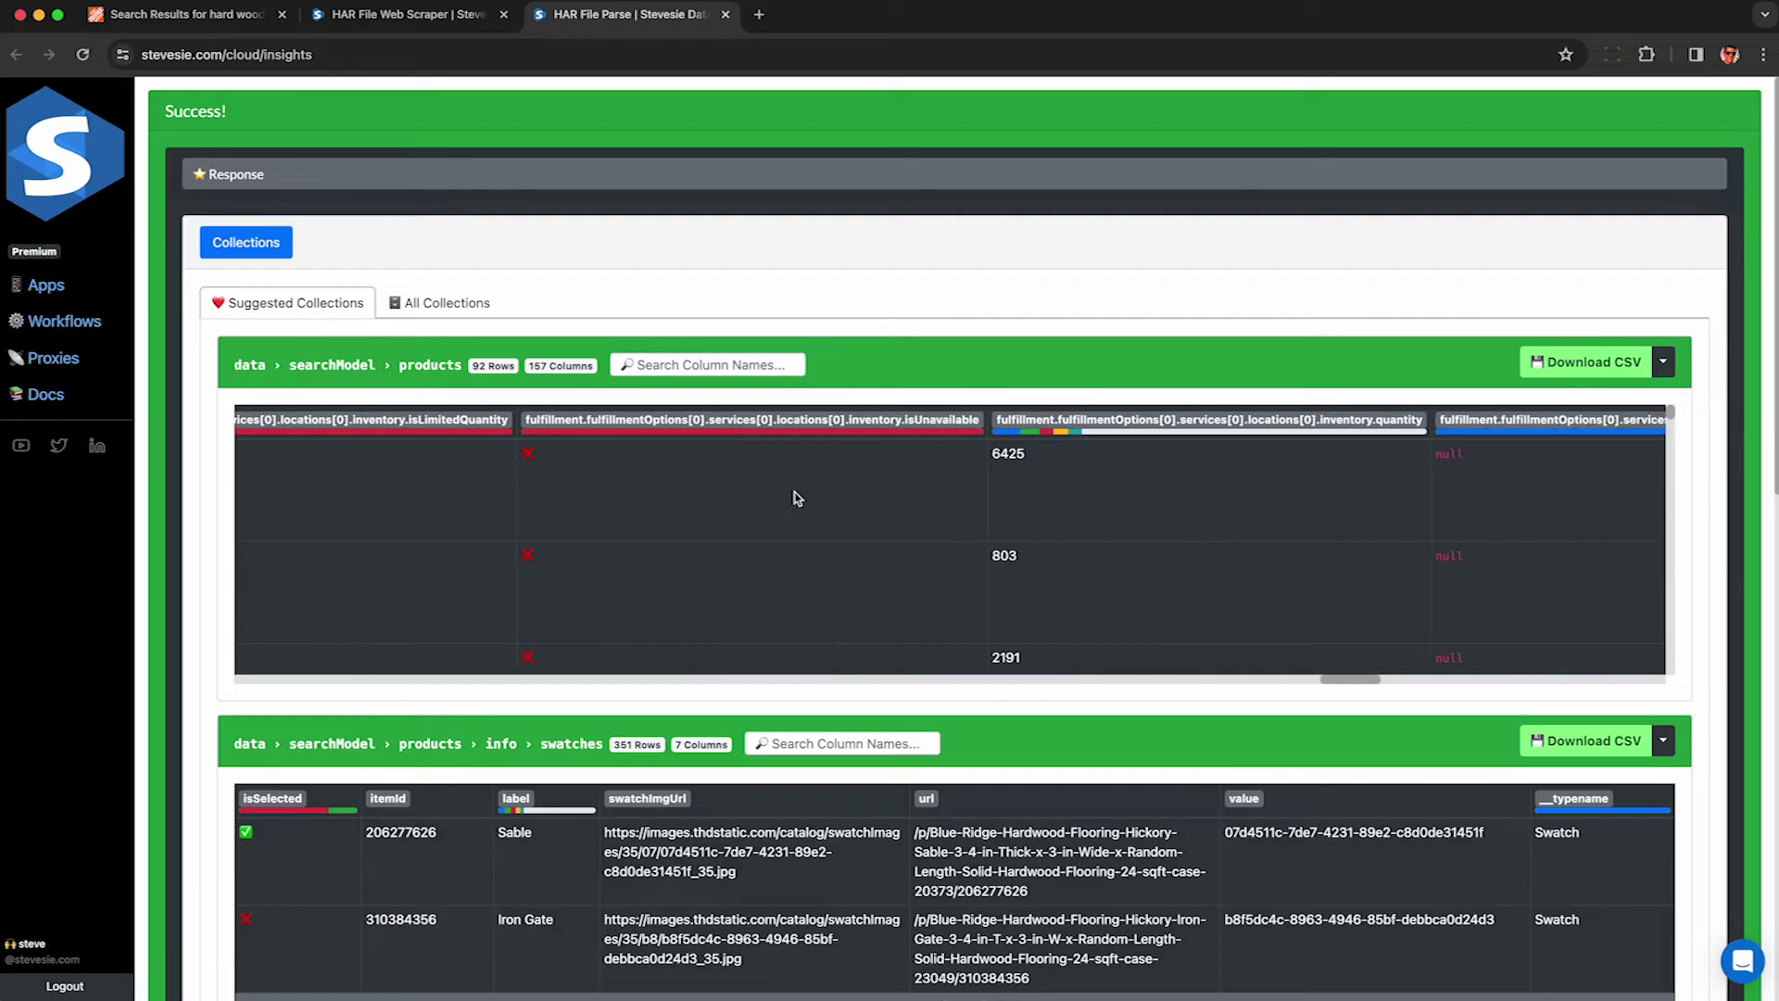
{"action": "scroll", "coordinate": [797, 498], "scroll_direction": "right", "scroll_amount": 3}
{"action": "left_click_drag", "start_coordinate": [785, 420], "coordinate": [1210, 420]}
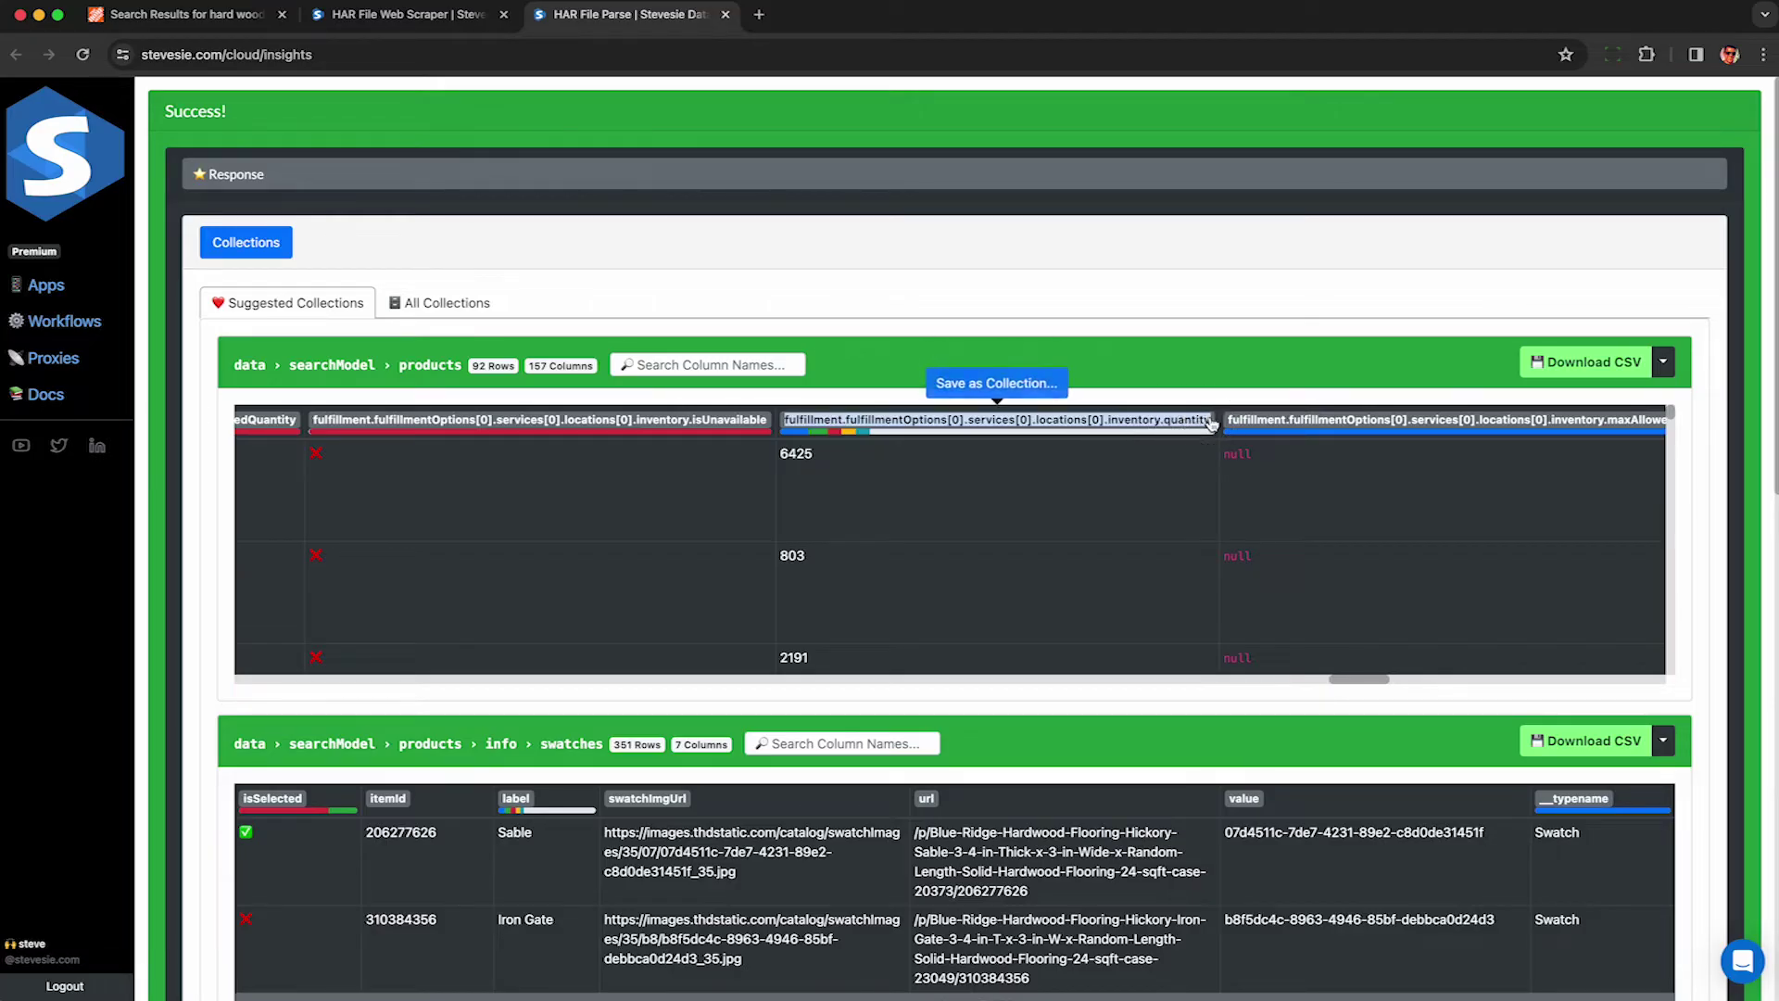
{"action": "left_click", "coordinate": [1044, 460]}
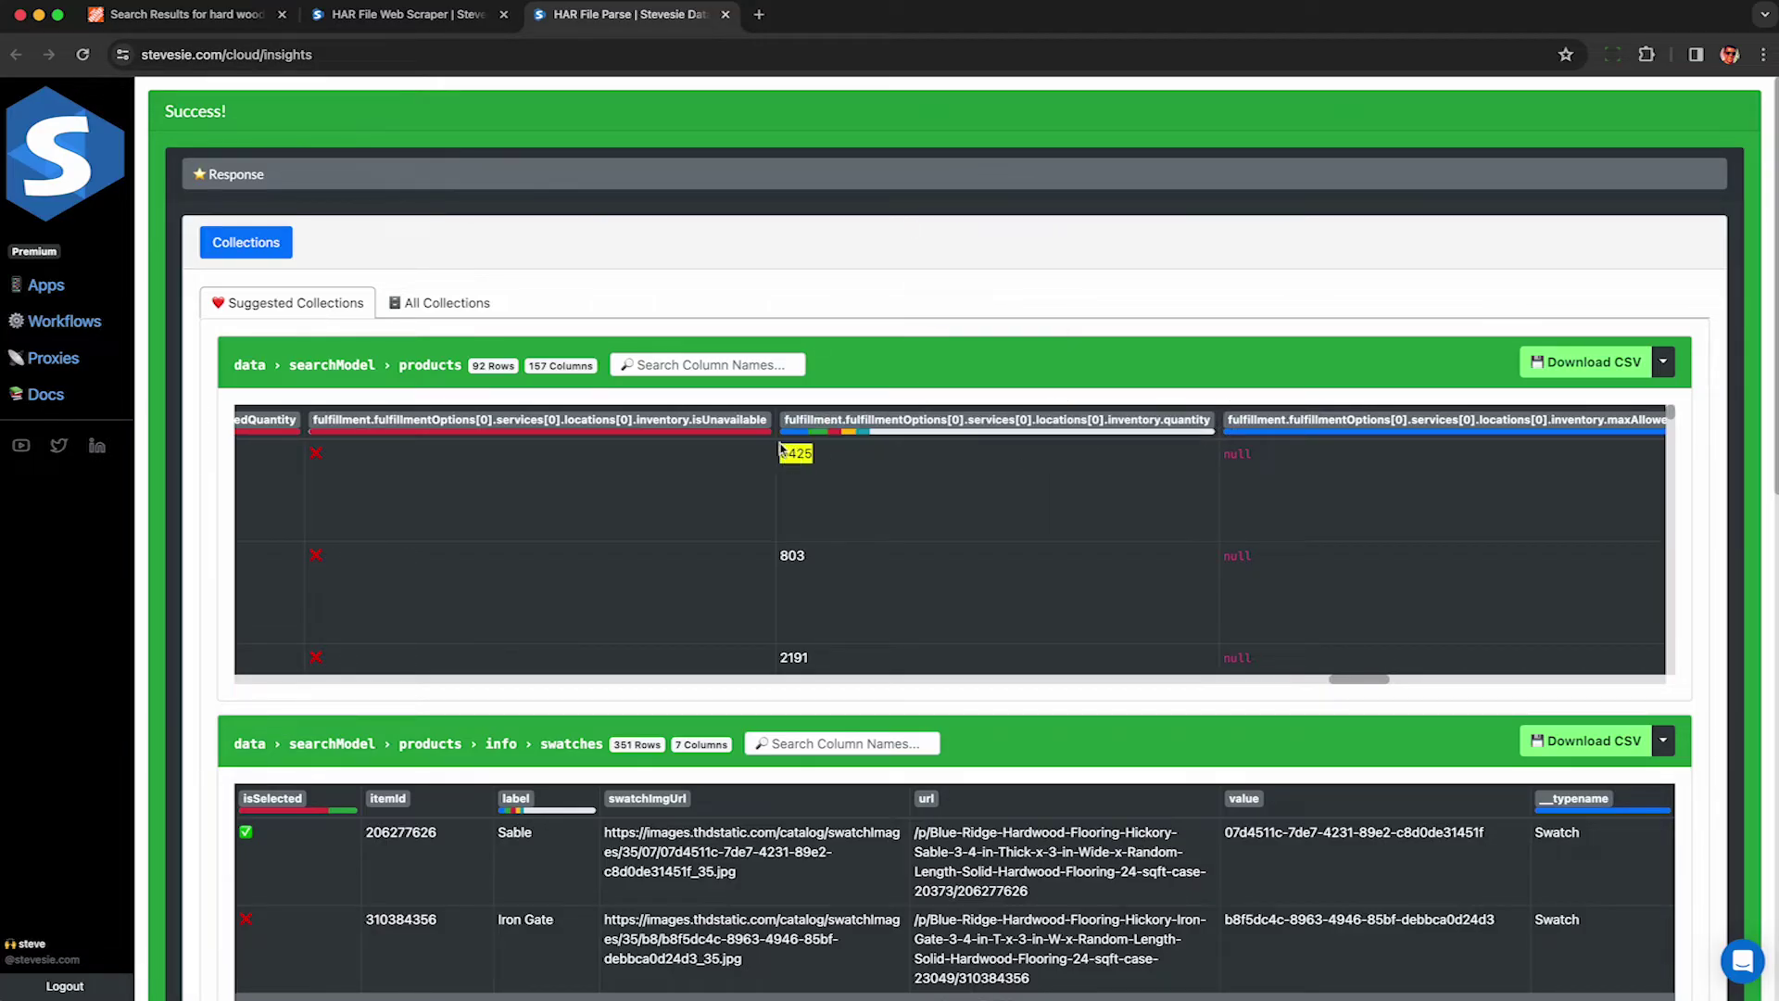
{"action": "scroll", "coordinate": [797, 547], "scroll_direction": "down", "scroll_amount": 2}
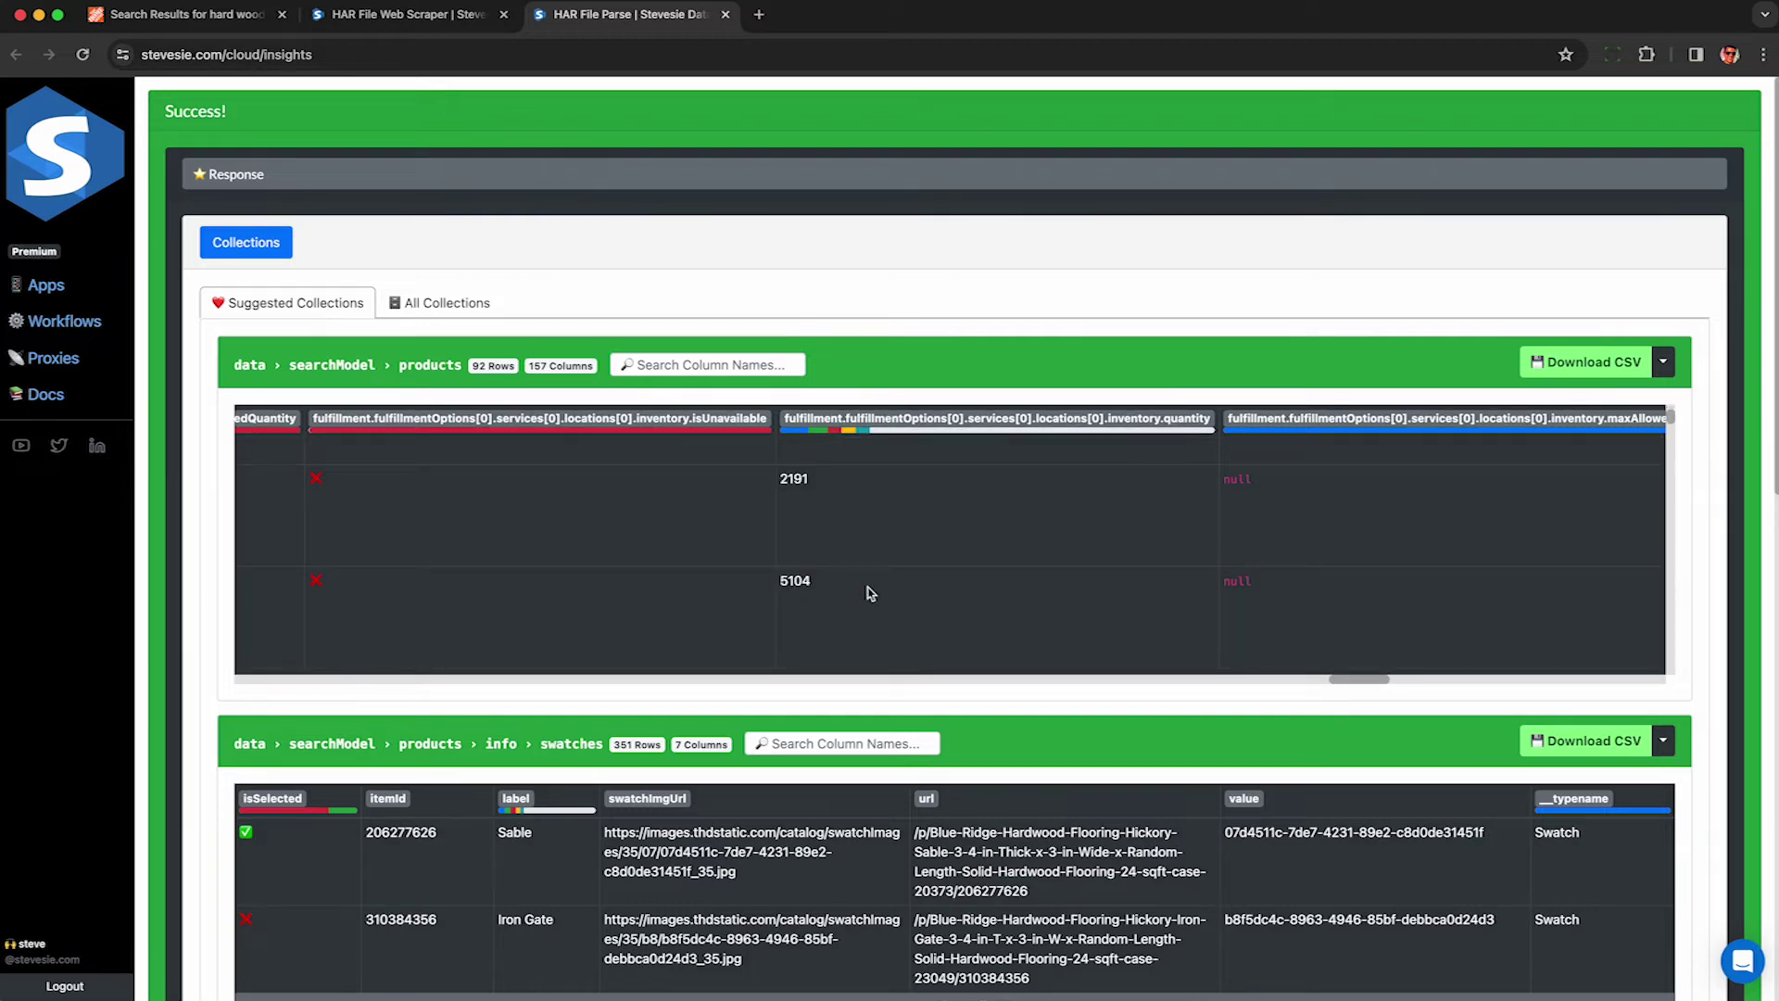
{"action": "scroll", "coordinate": [870, 593], "scroll_direction": "down", "scroll_amount": 2}
{"action": "scroll", "coordinate": [834, 575], "scroll_direction": "down", "scroll_amount": 6}
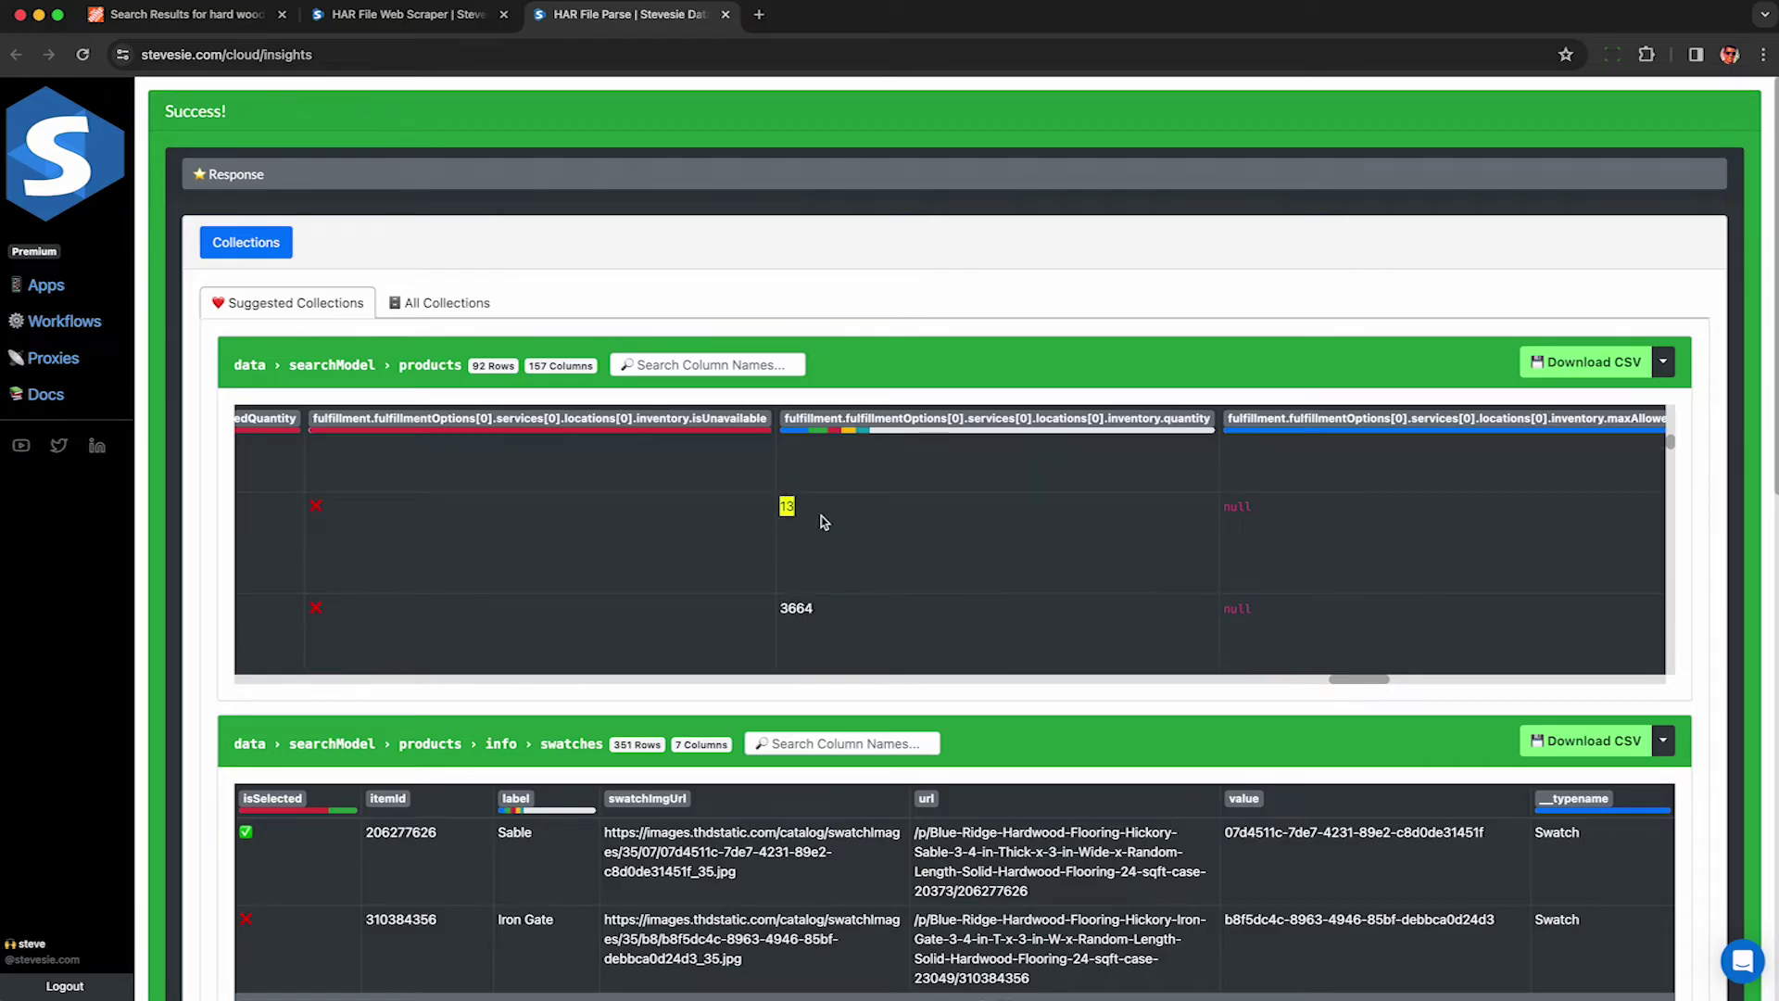
{"action": "scroll", "coordinate": [823, 521], "scroll_direction": "down", "scroll_amount": 6}
{"action": "scroll", "coordinate": [821, 521], "scroll_direction": "up", "scroll_amount": 15}
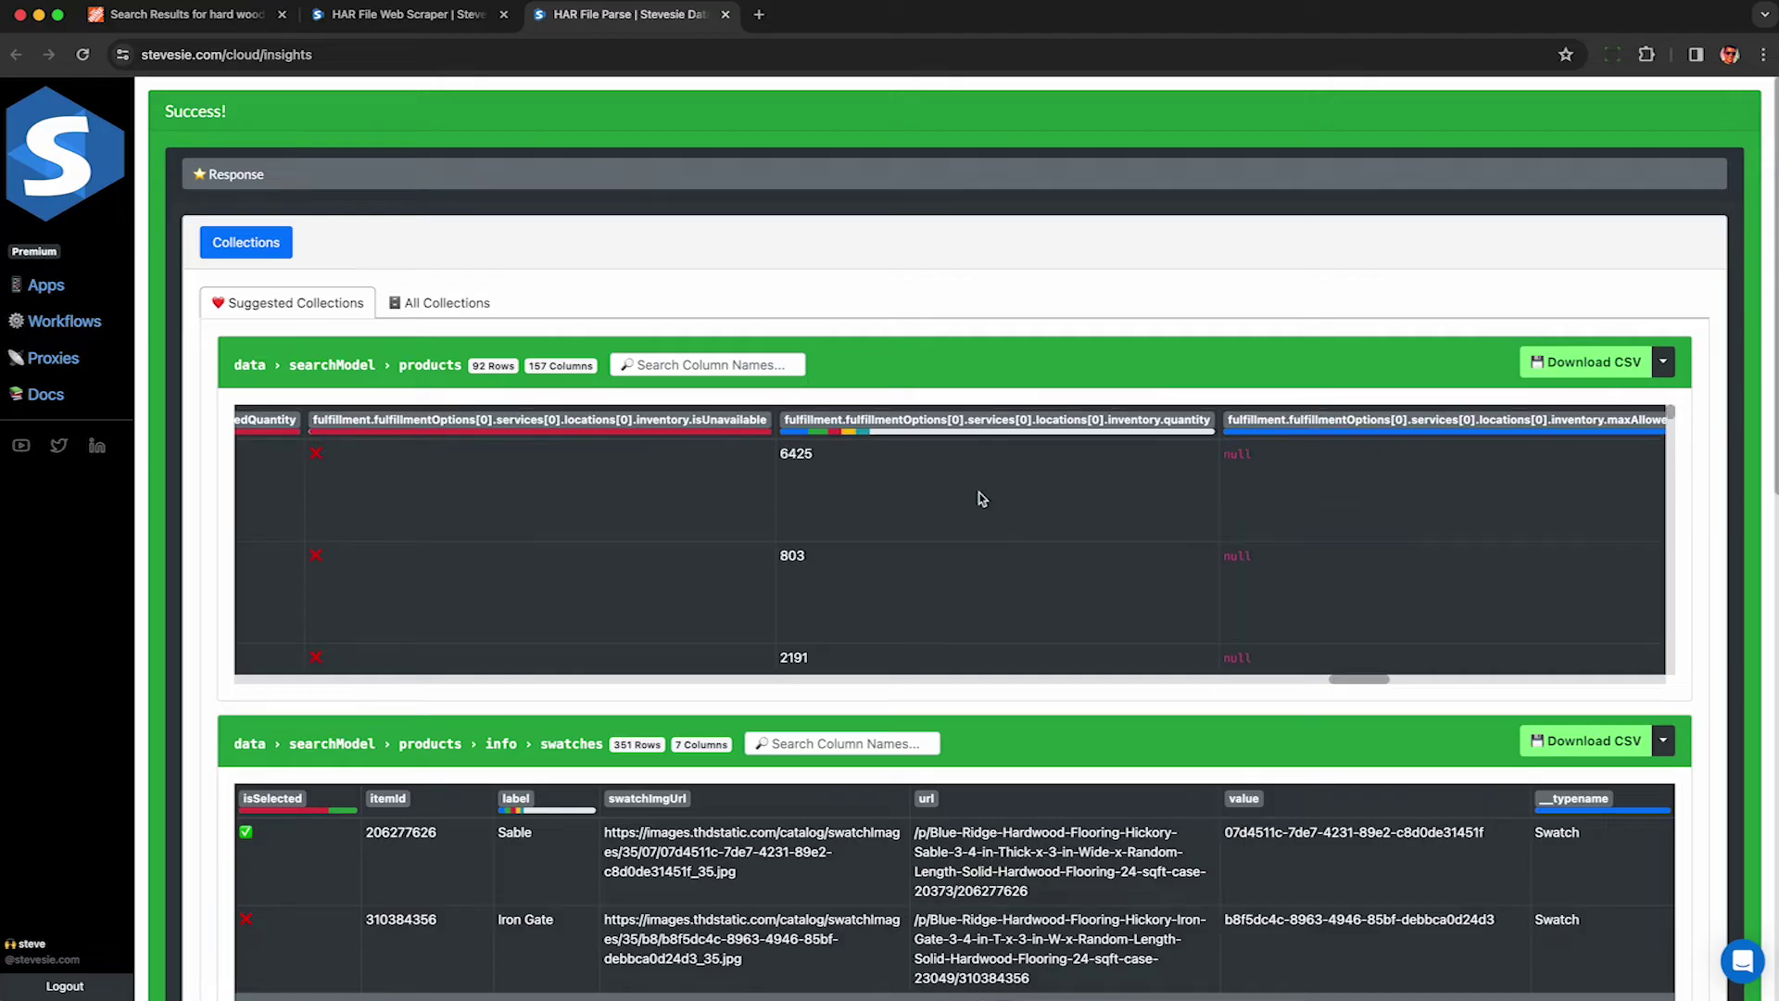
{"action": "left_click", "coordinate": [1598, 366]}
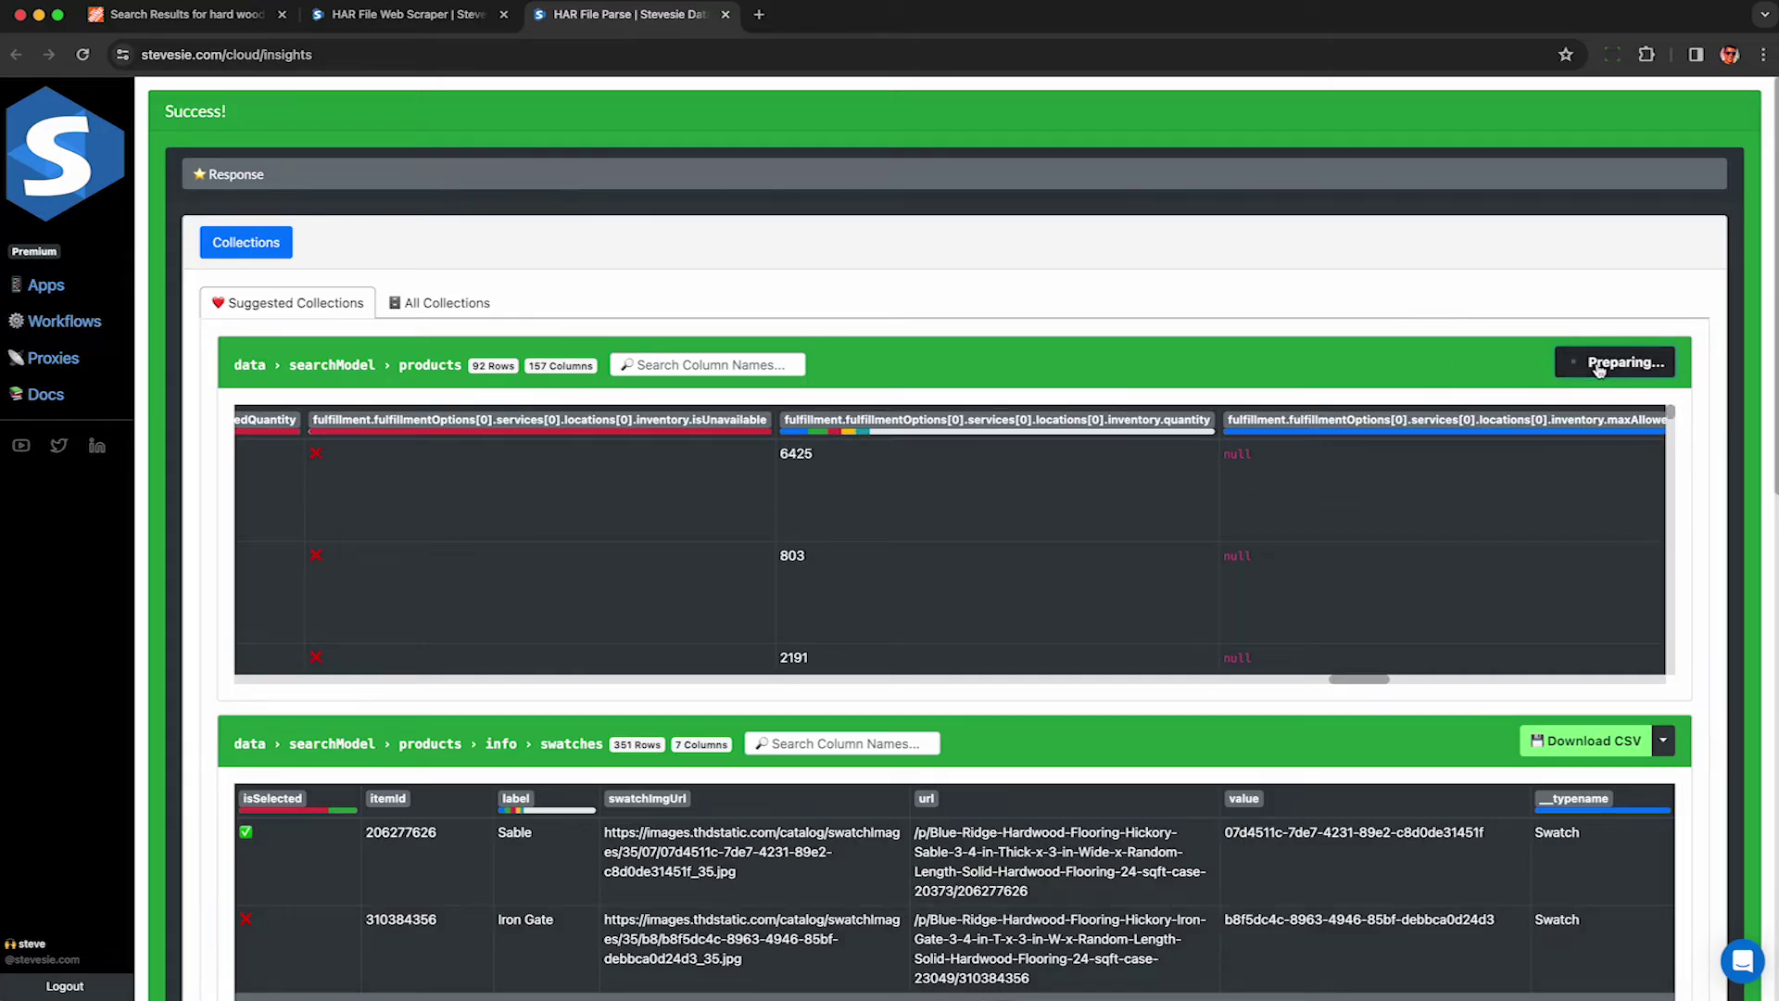
{"action": "scroll", "coordinate": [1536, 388], "scroll_direction": "down", "scroll_amount": 8}
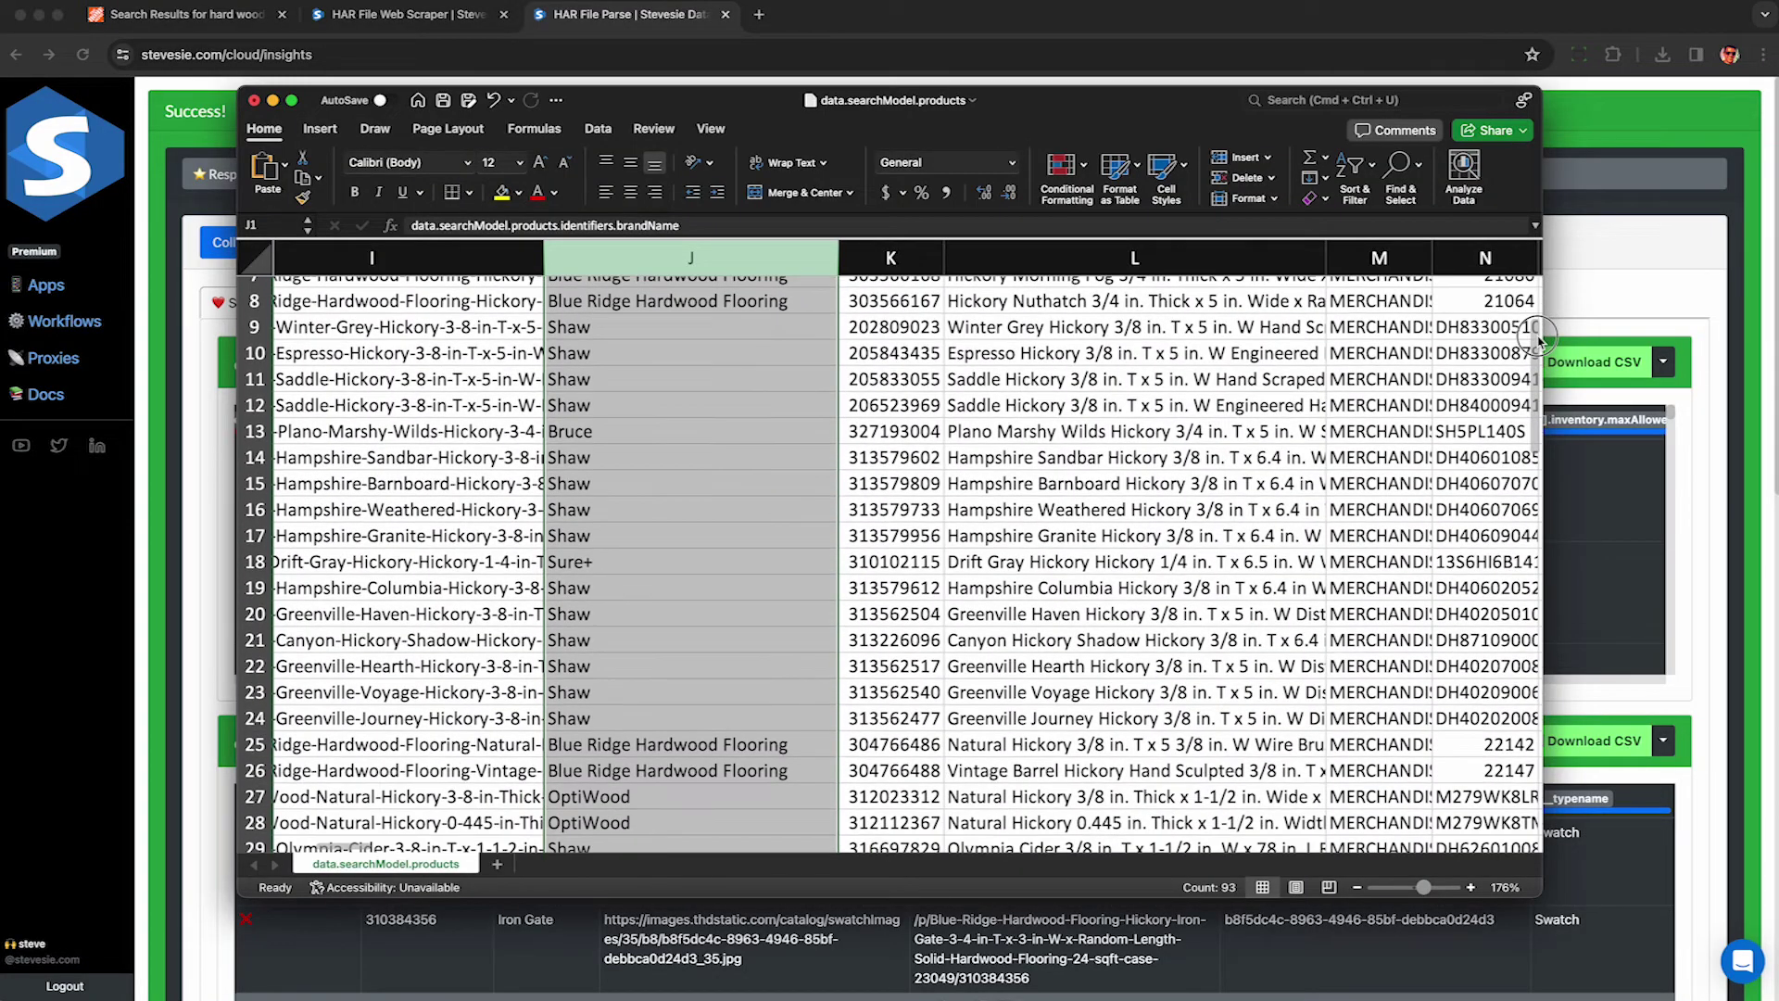
{"action": "left_click_drag", "start_coordinate": [1535, 387], "coordinate": [1525, 732]}
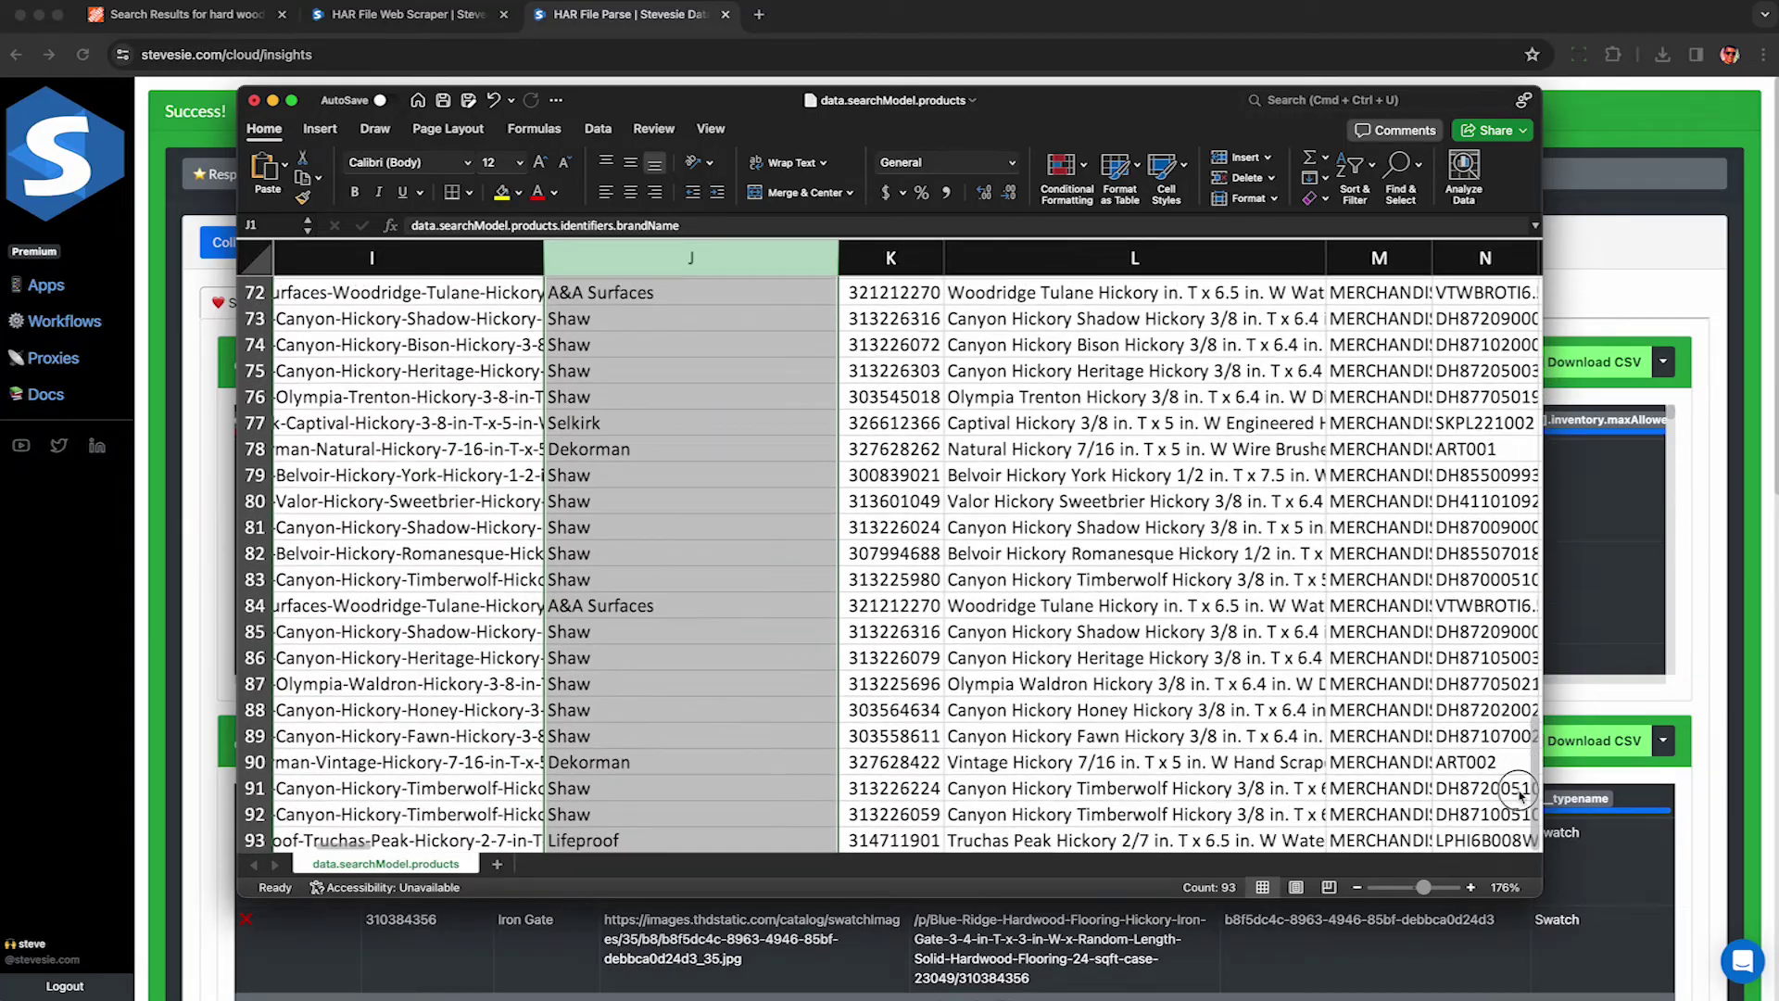
{"action": "key", "text": "super+tab"}
{"action": "double_click", "coordinate": [796, 454]}
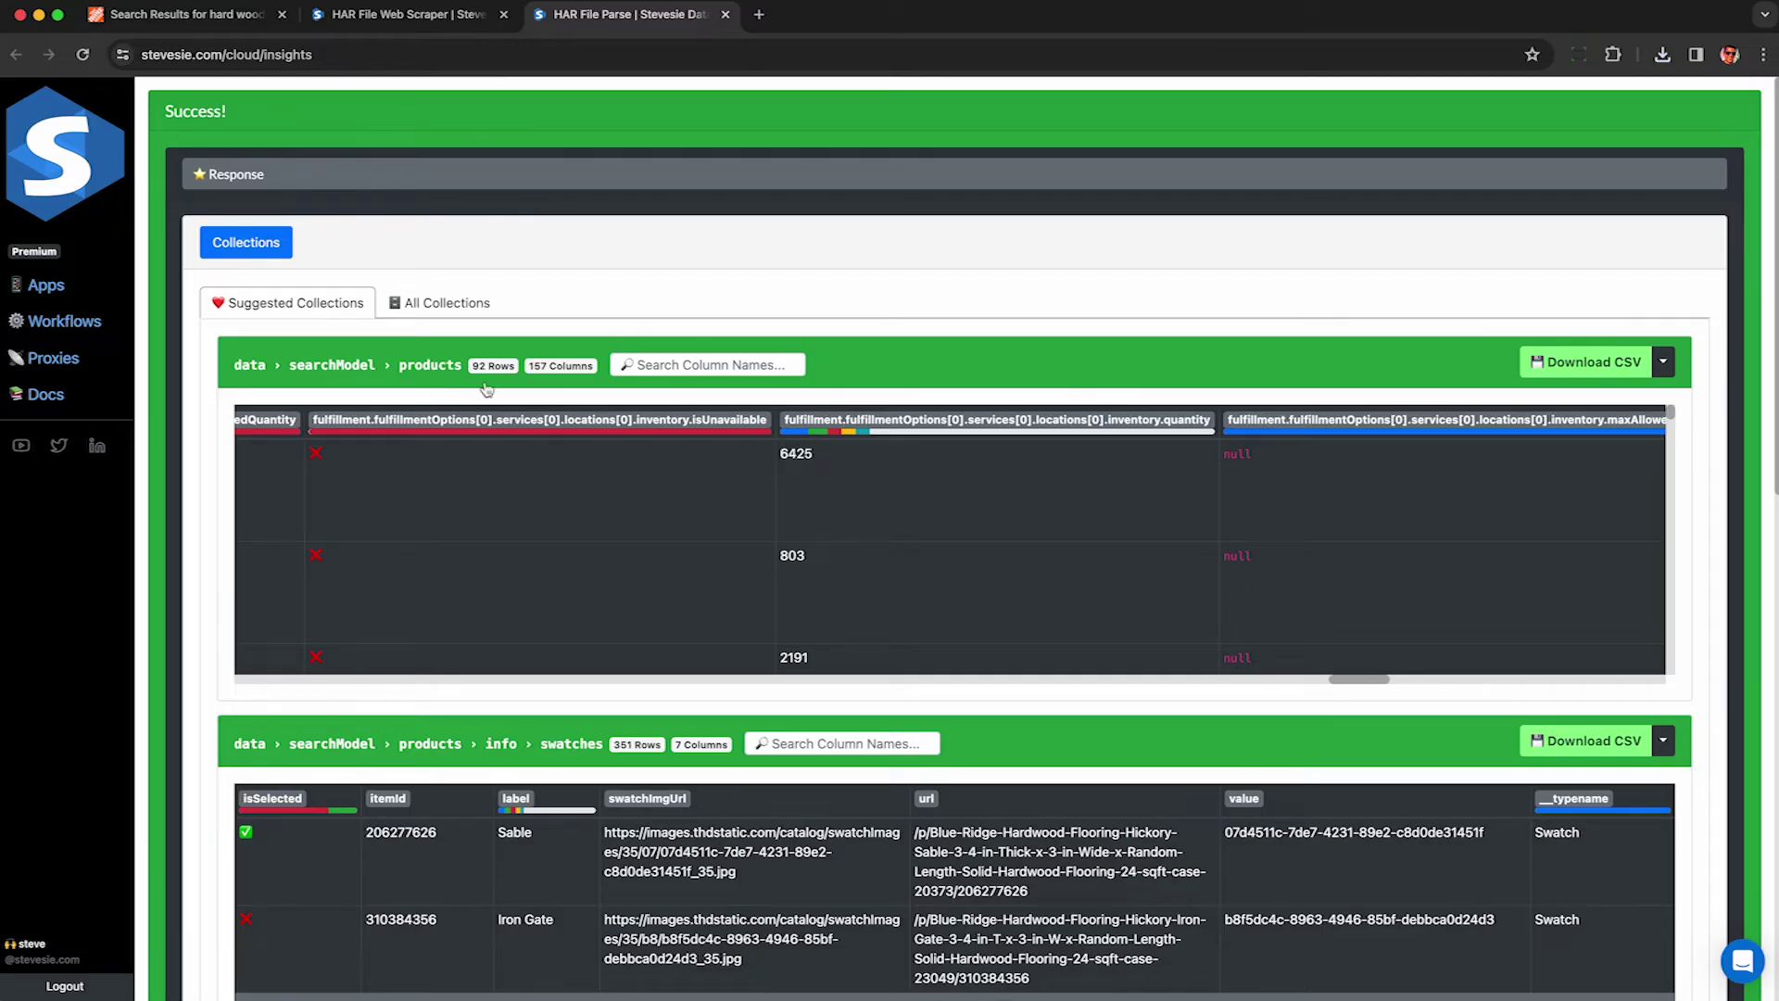
- Show all collections, then expand fulfillmentOptions and list all 184 of its rows
{"action": "left_click", "coordinate": [433, 304]}
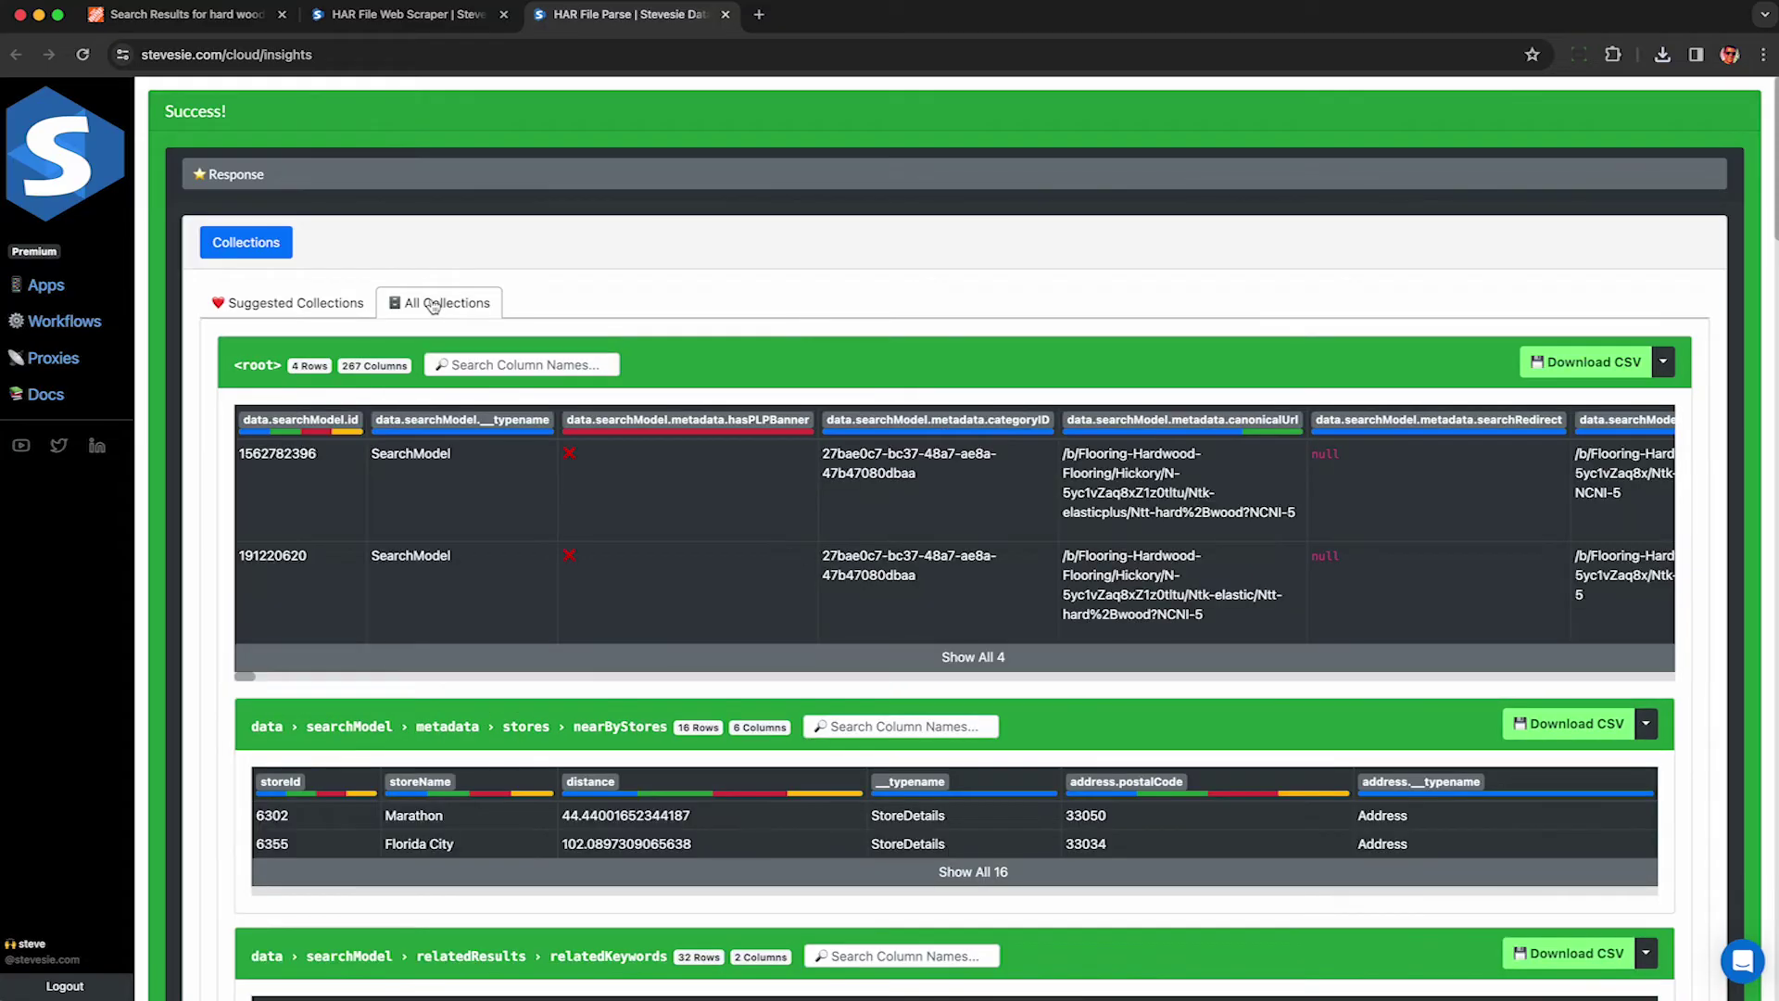
{"action": "scroll", "coordinate": [385, 605], "scroll_direction": "down", "scroll_amount": 5}
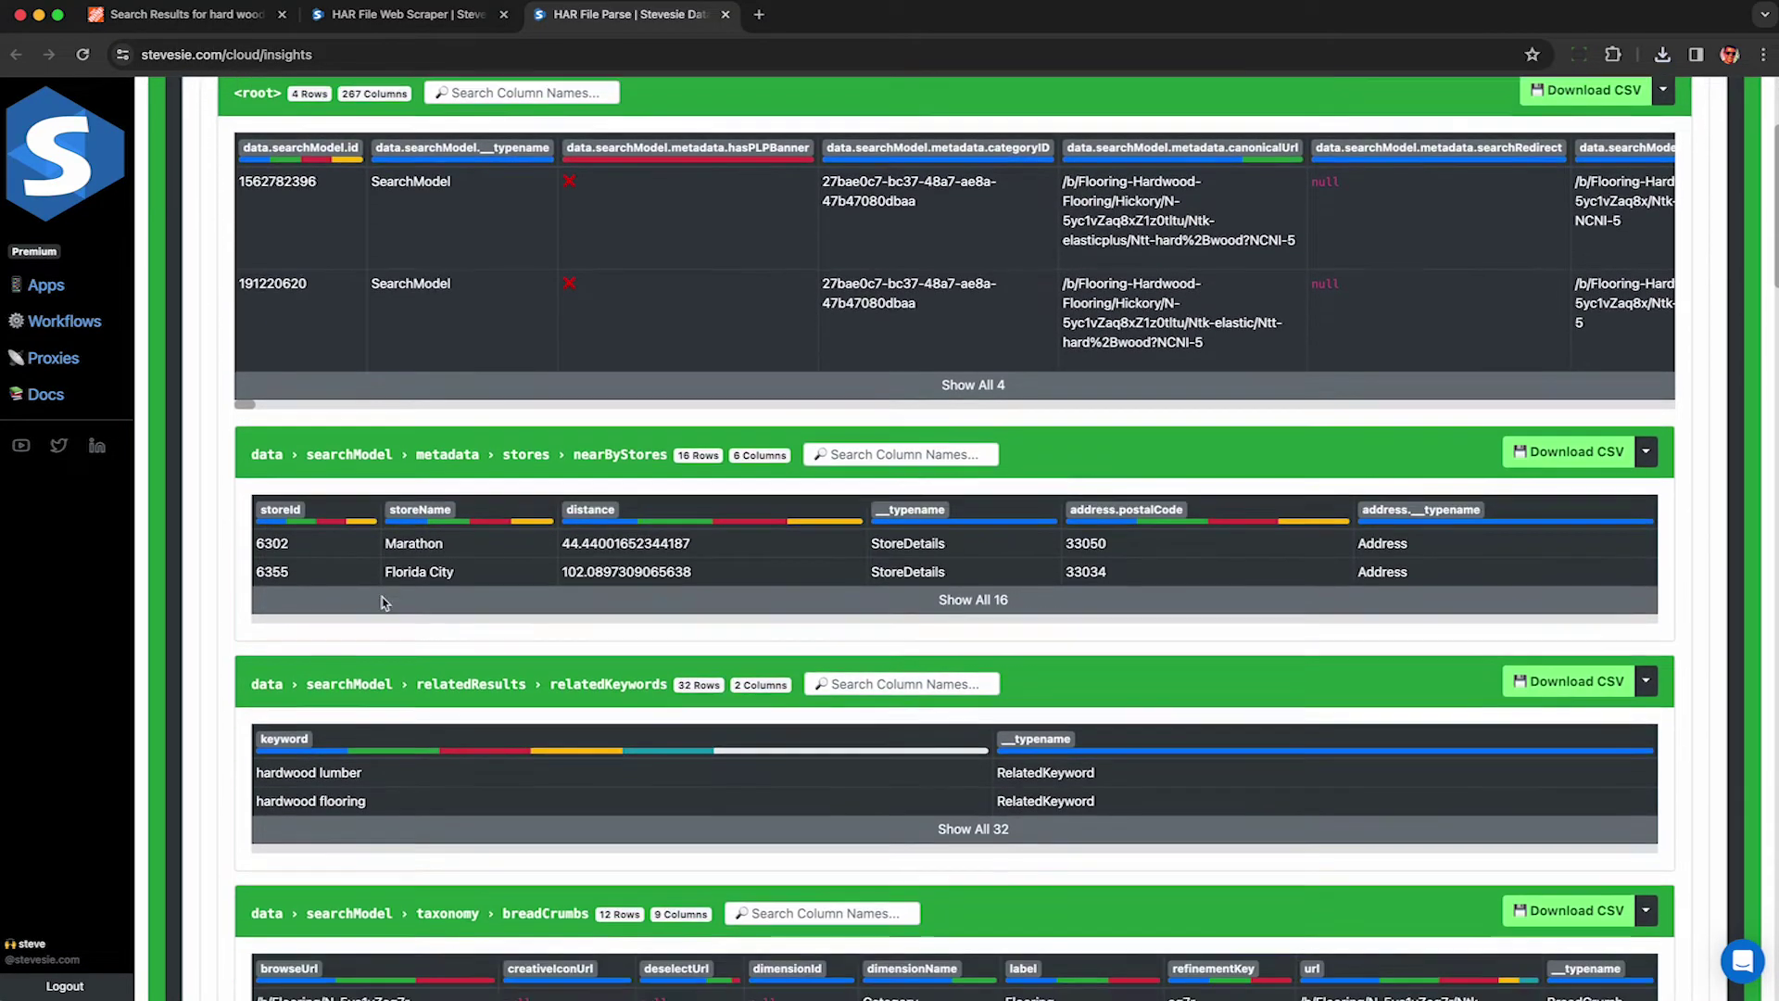
{"action": "scroll", "coordinate": [386, 604], "scroll_direction": "down", "scroll_amount": 9}
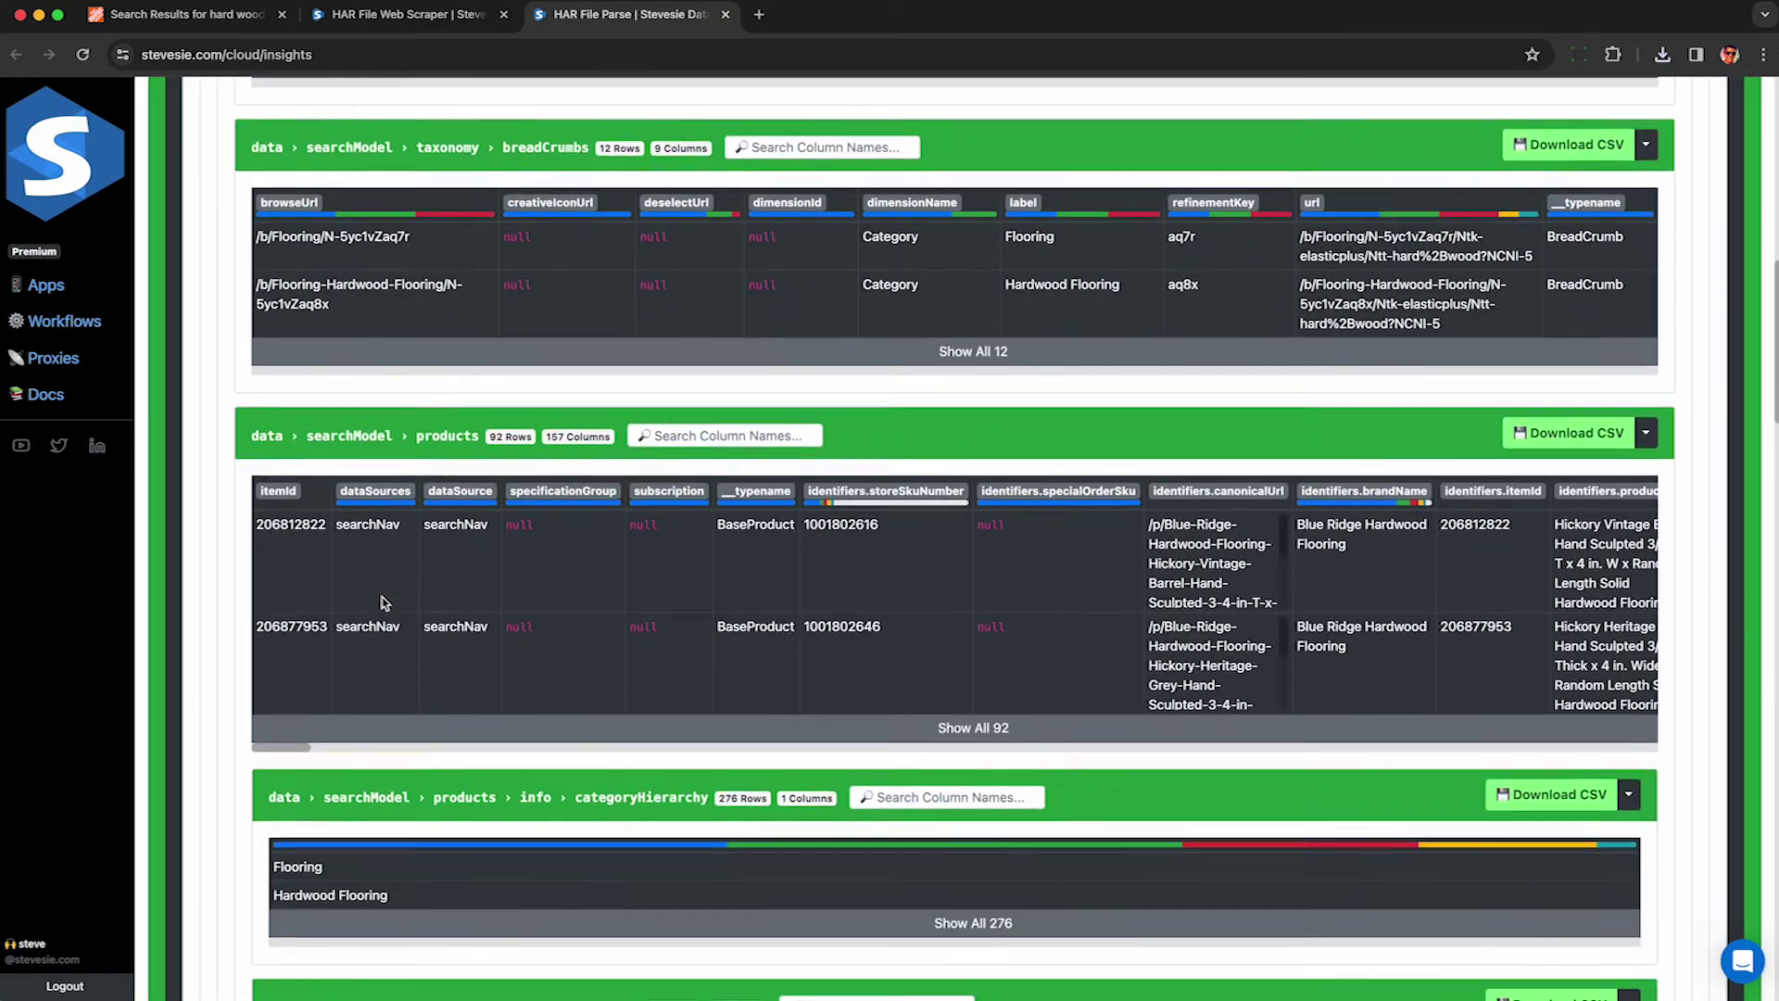
{"action": "scroll", "coordinate": [384, 603], "scroll_direction": "down", "scroll_amount": 5}
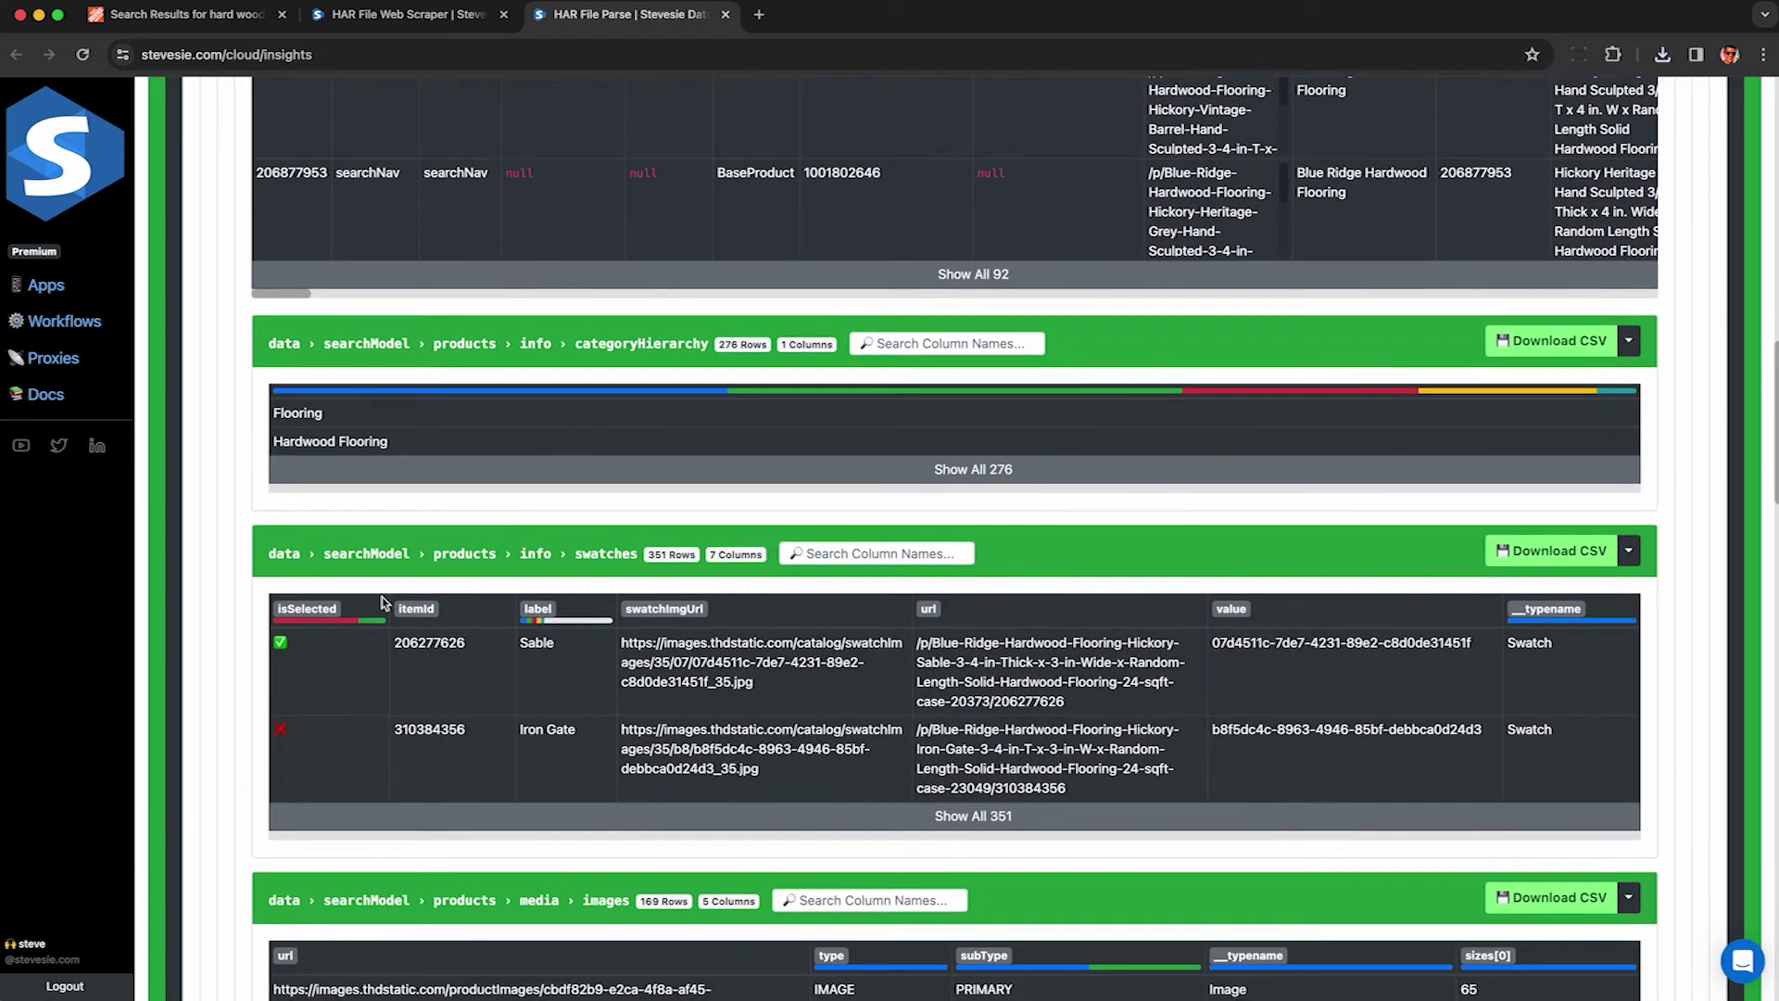
{"action": "scroll", "coordinate": [385, 602], "scroll_direction": "down", "scroll_amount": 9}
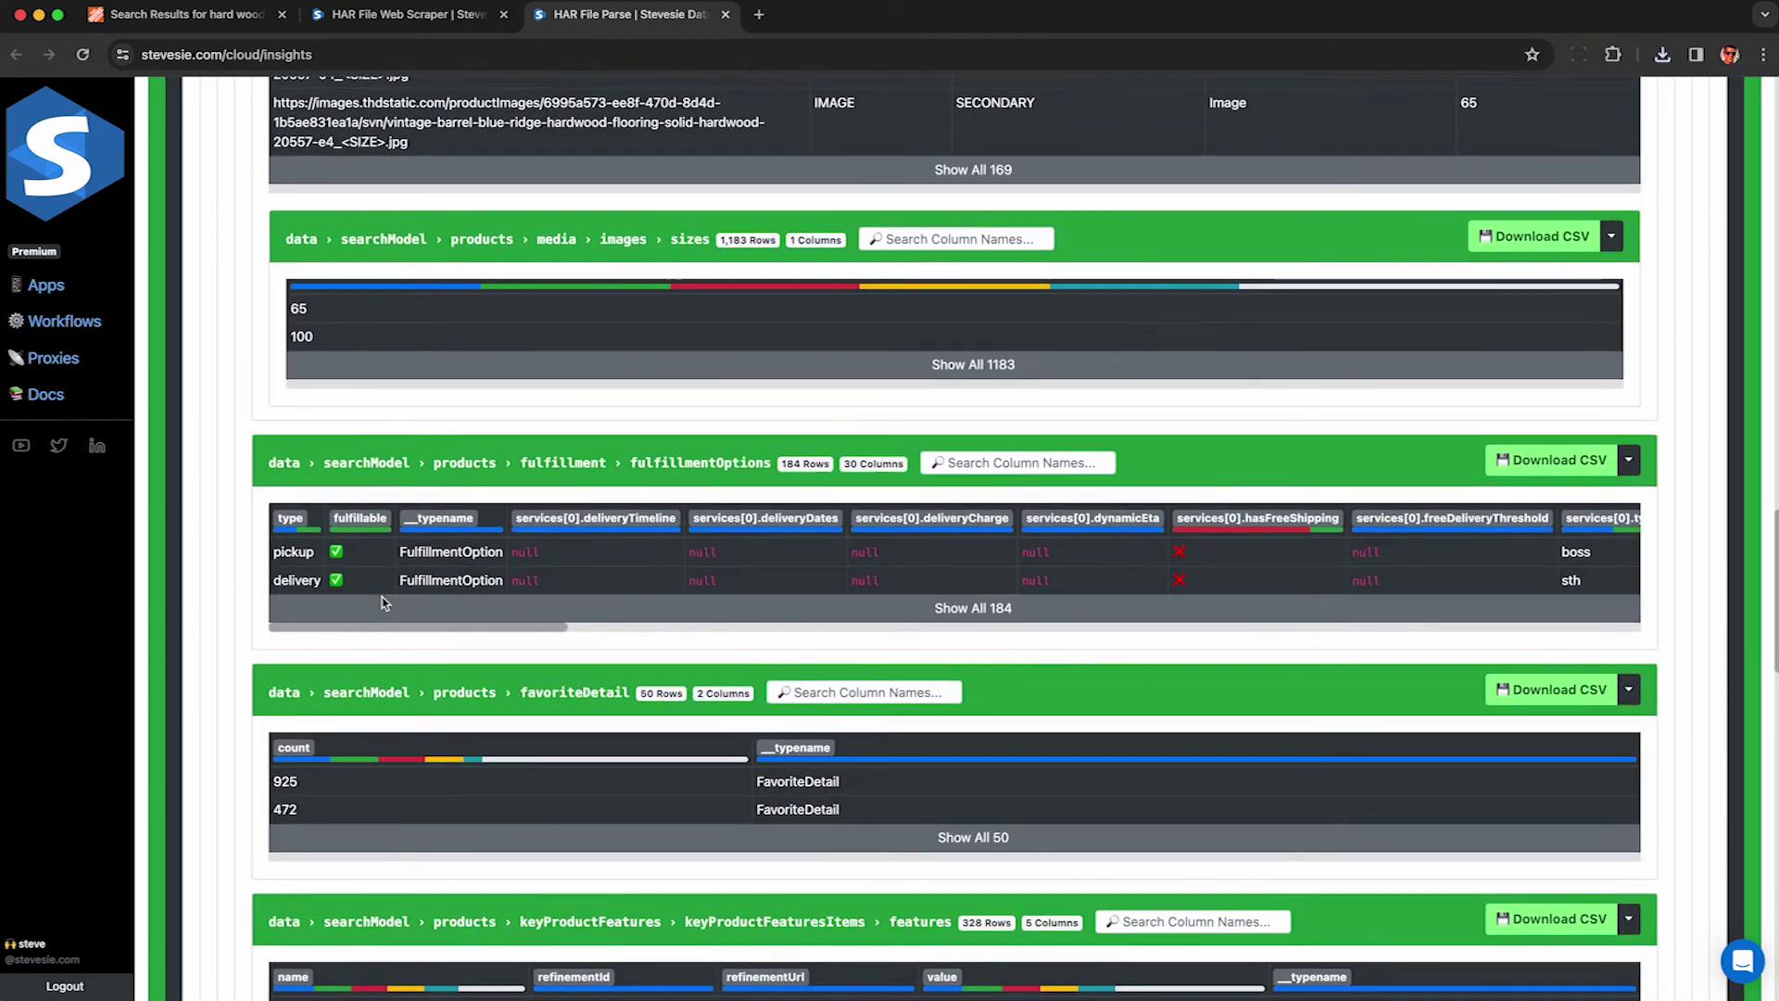
{"action": "left_click_drag", "start_coordinate": [630, 462], "coordinate": [774, 464]}
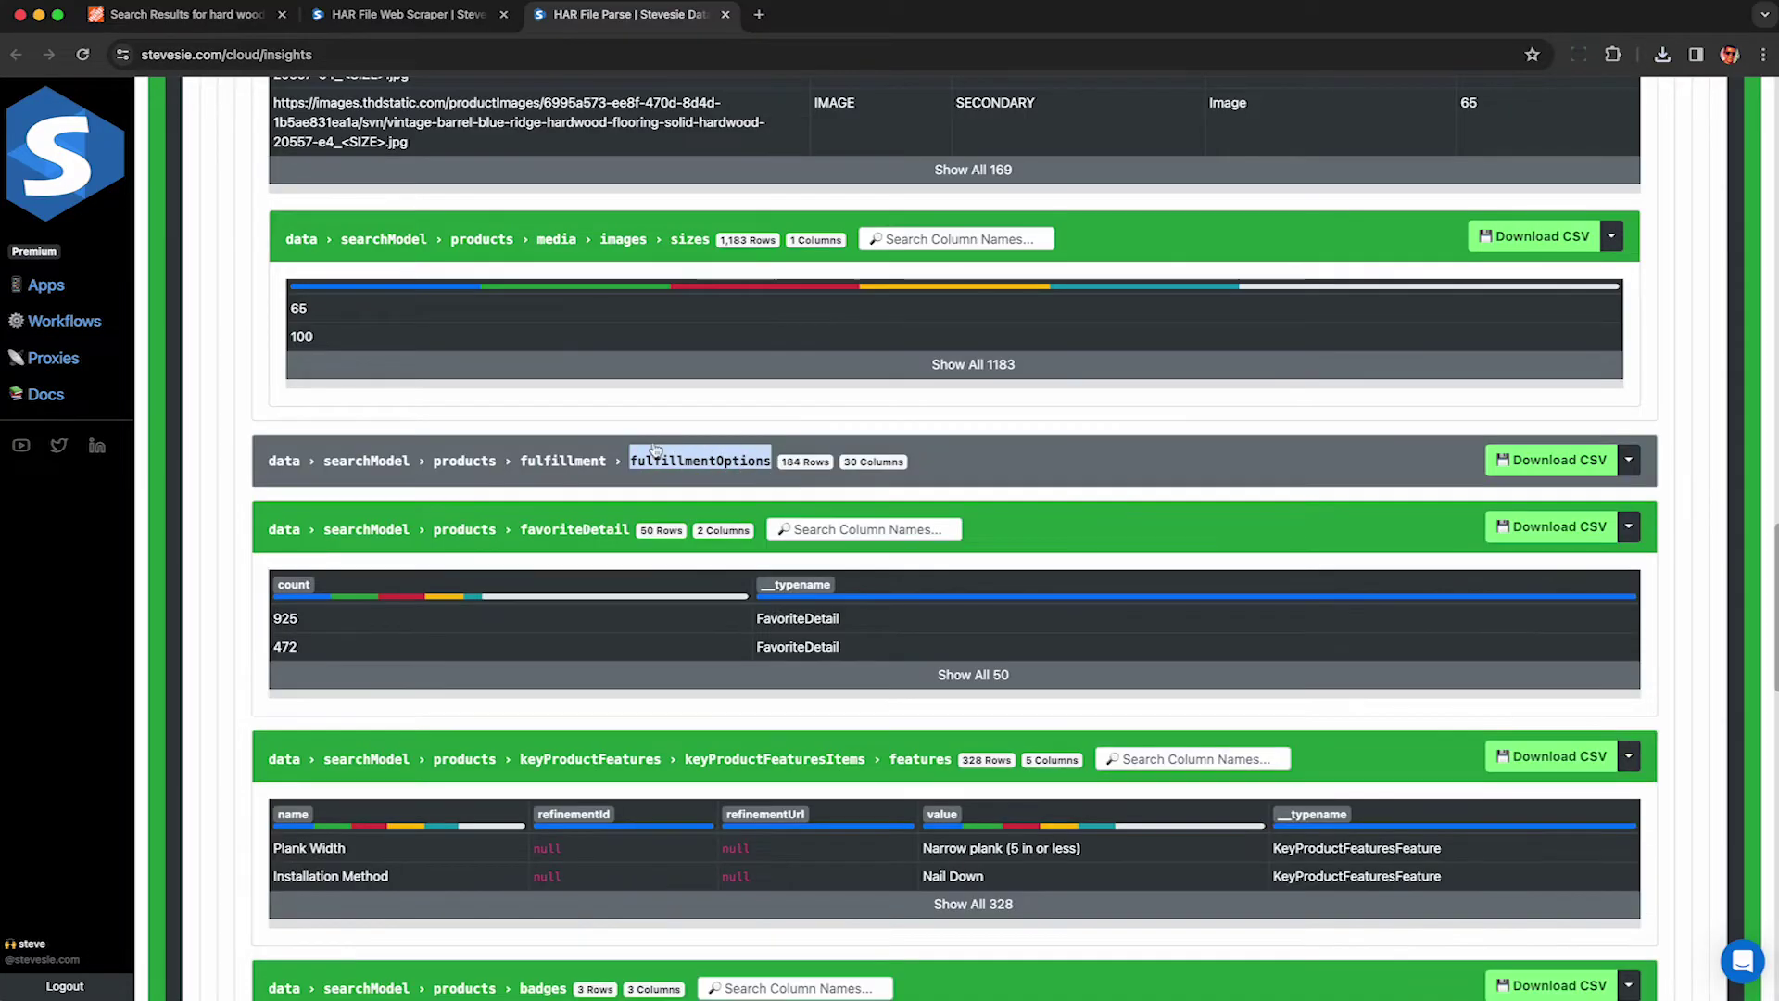
{"action": "left_click", "coordinate": [669, 482]}
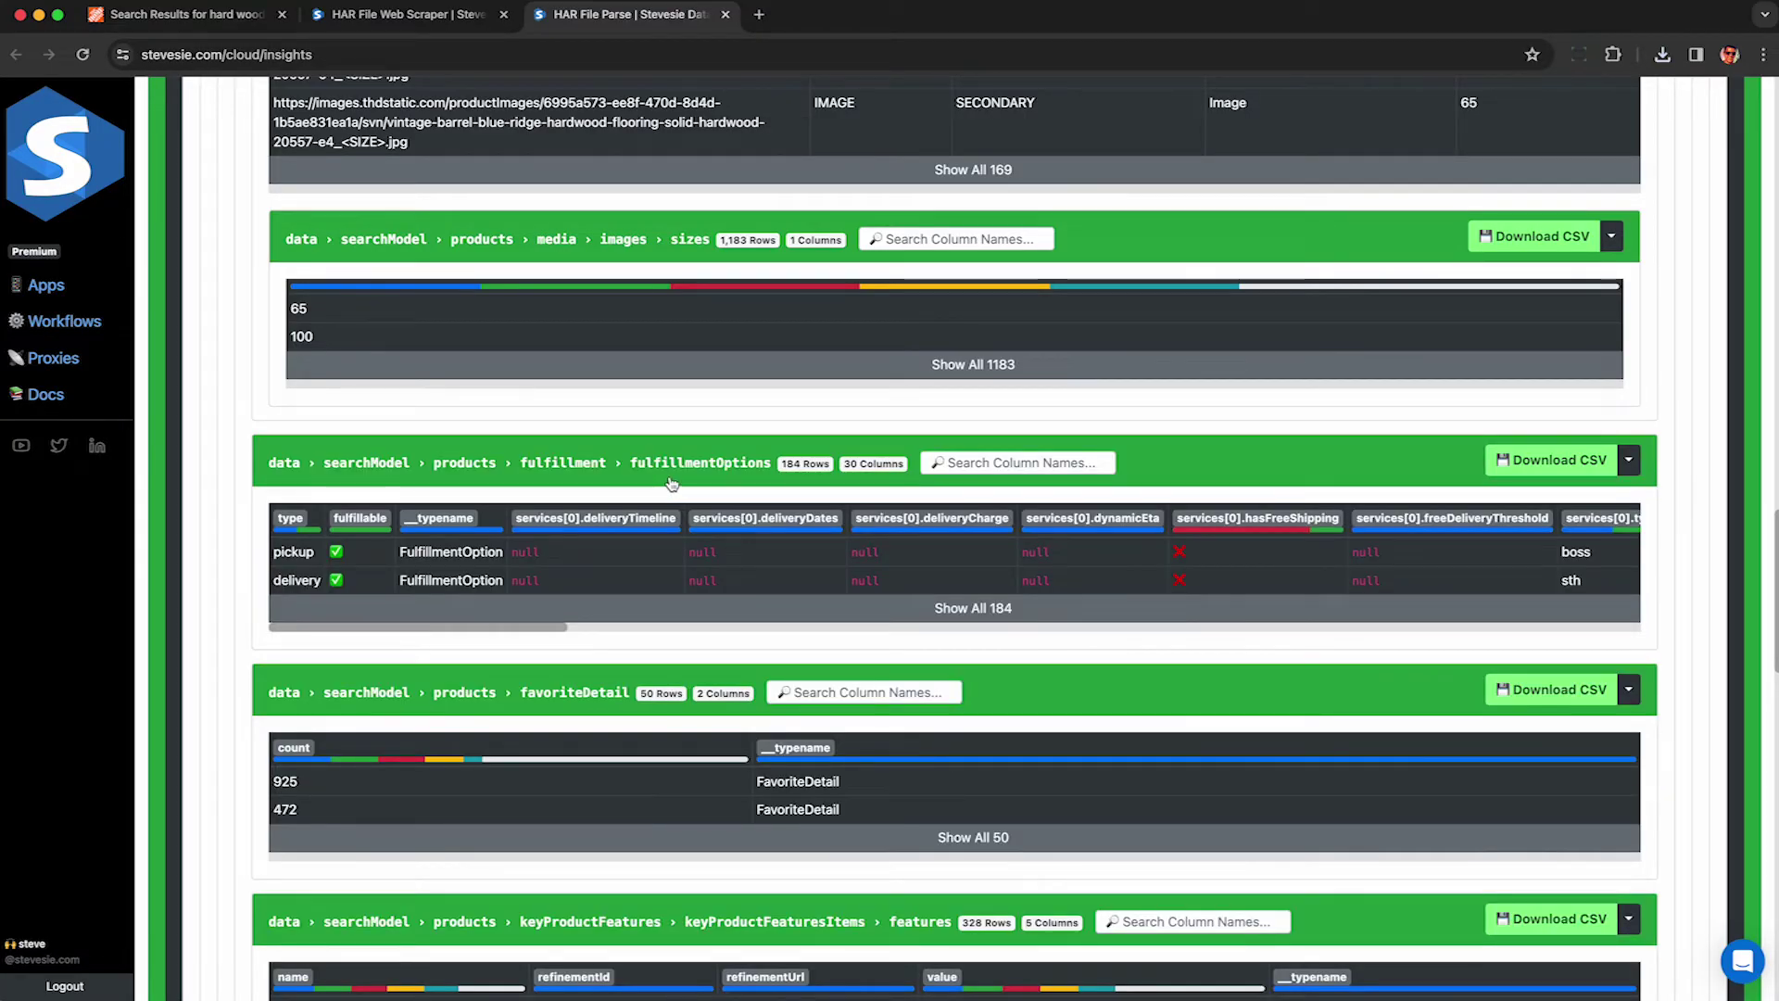
{"action": "left_click", "coordinate": [693, 602]}
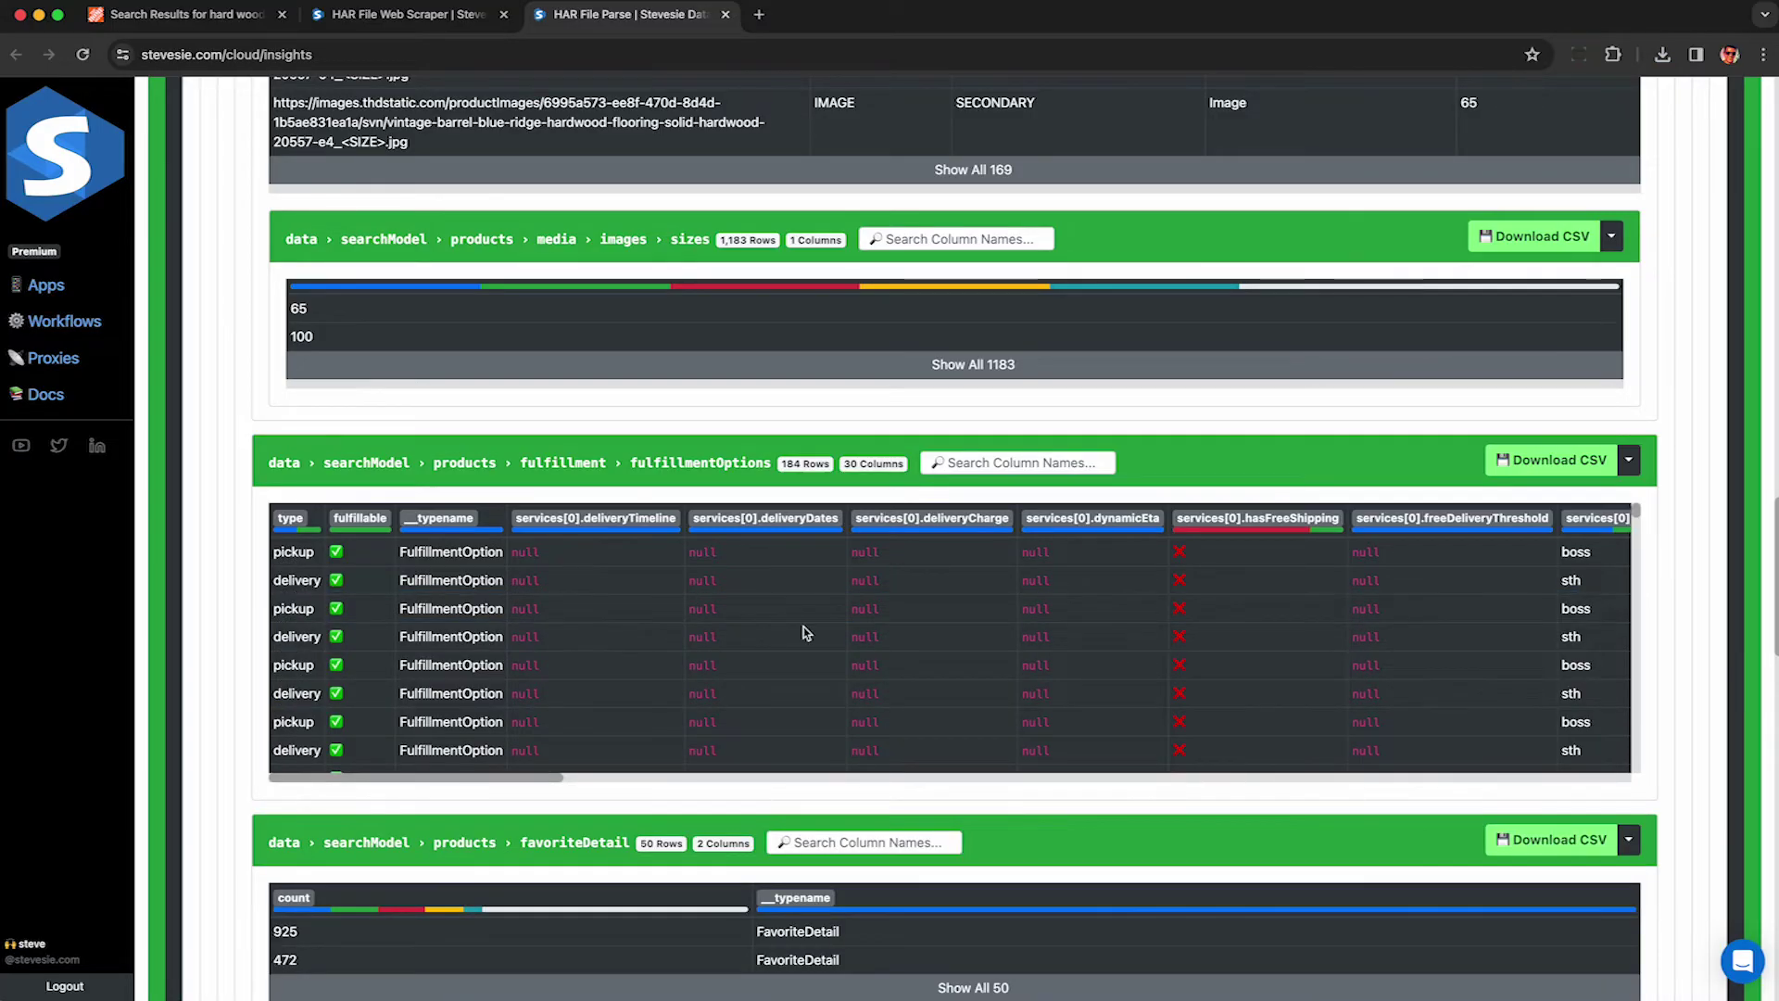
{"action": "scroll", "coordinate": [913, 636], "scroll_direction": "right", "scroll_amount": 10}
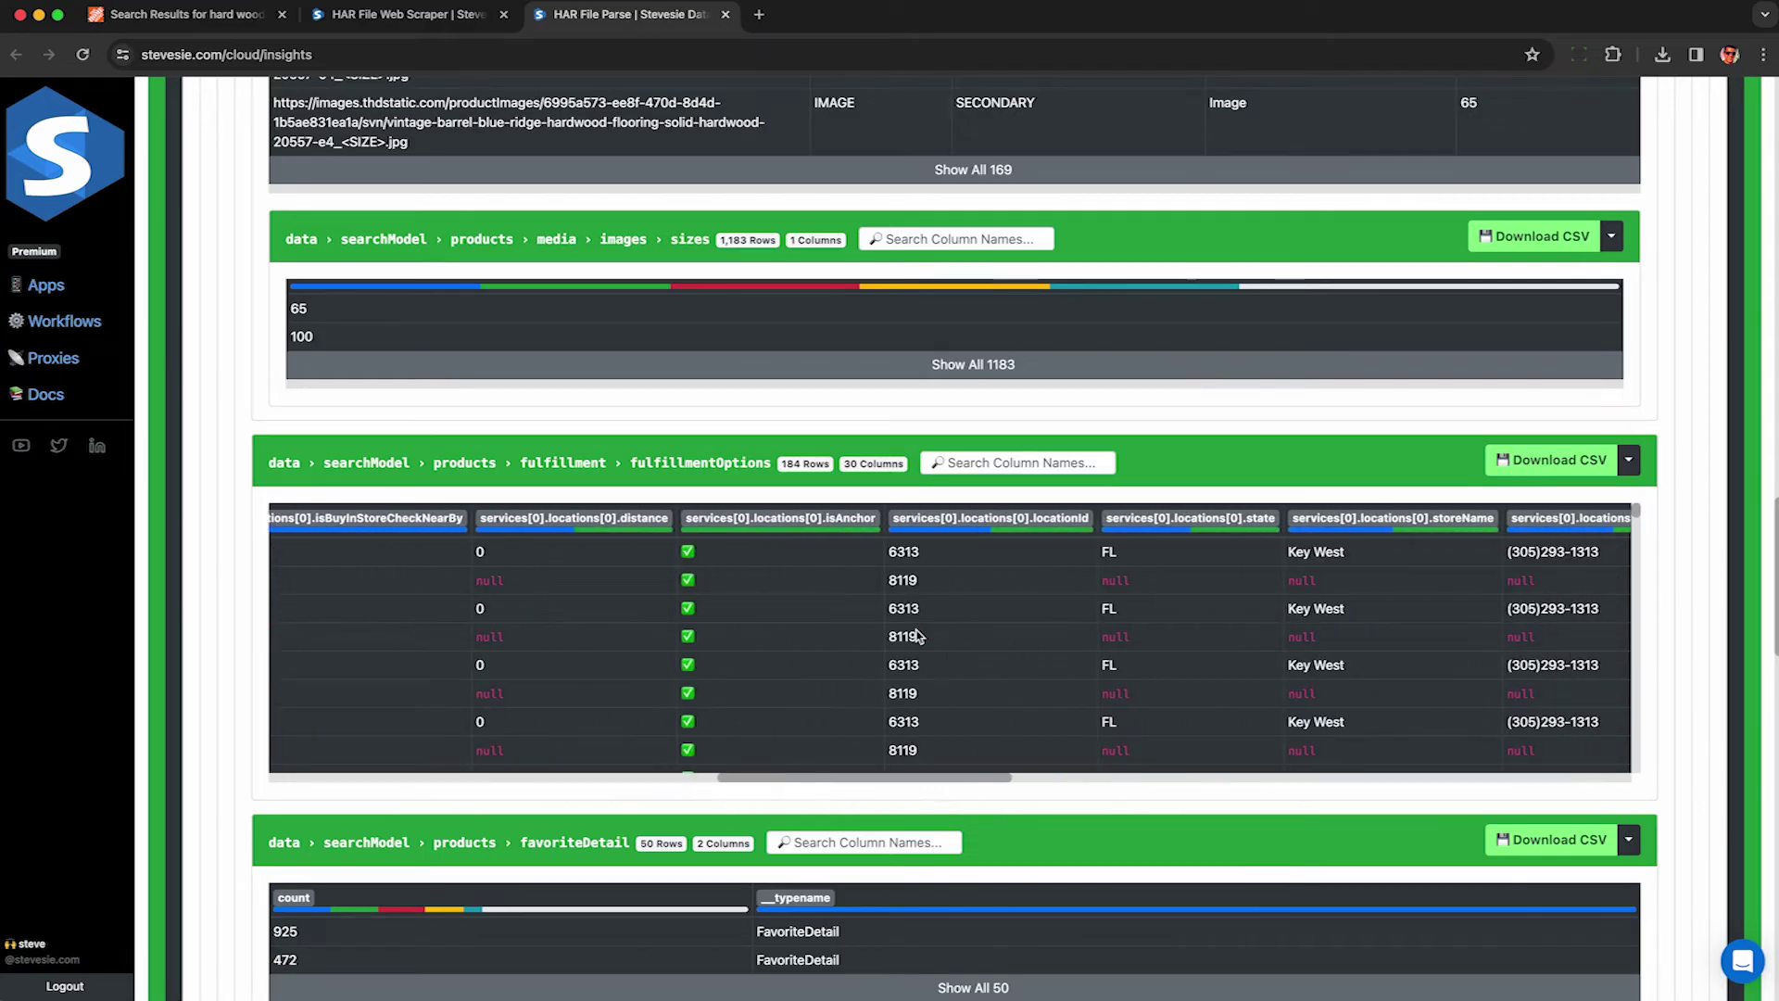
{"action": "scroll", "coordinate": [918, 636], "scroll_direction": "right", "scroll_amount": 5}
{"action": "double_click", "coordinate": [581, 549]}
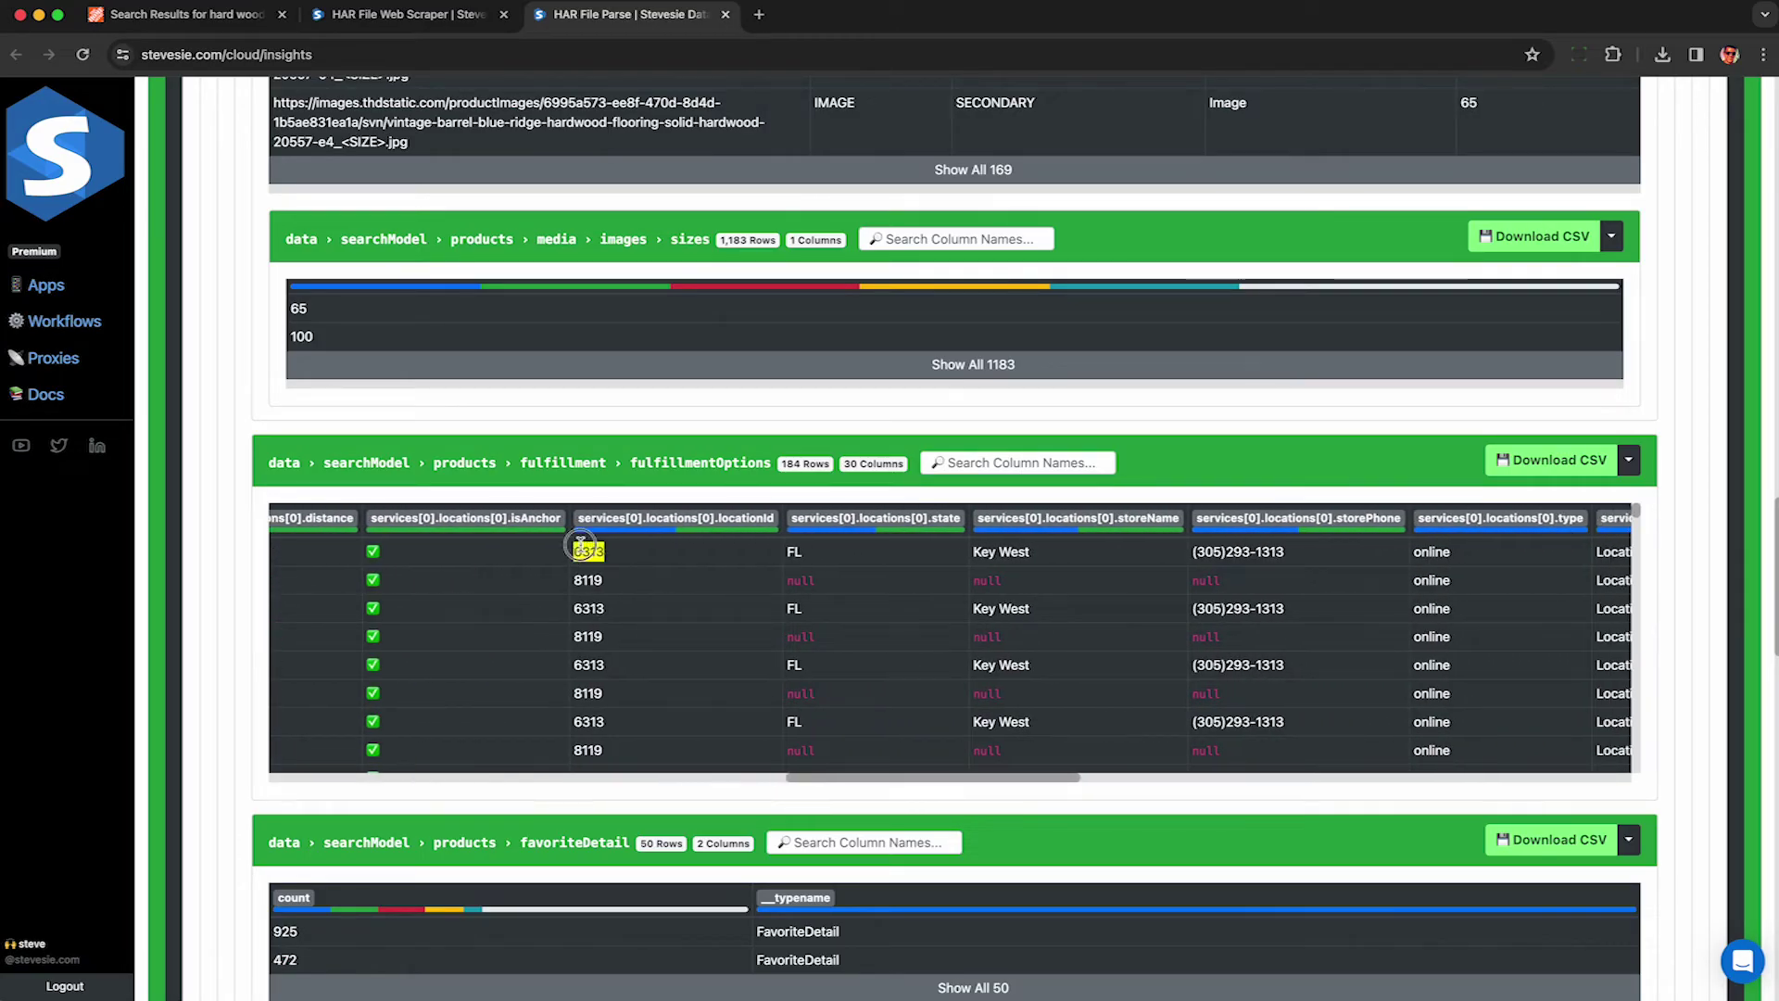
{"action": "left_click", "coordinate": [580, 608]}
{"action": "scroll", "coordinate": [727, 661], "scroll_direction": "right", "scroll_amount": 15}
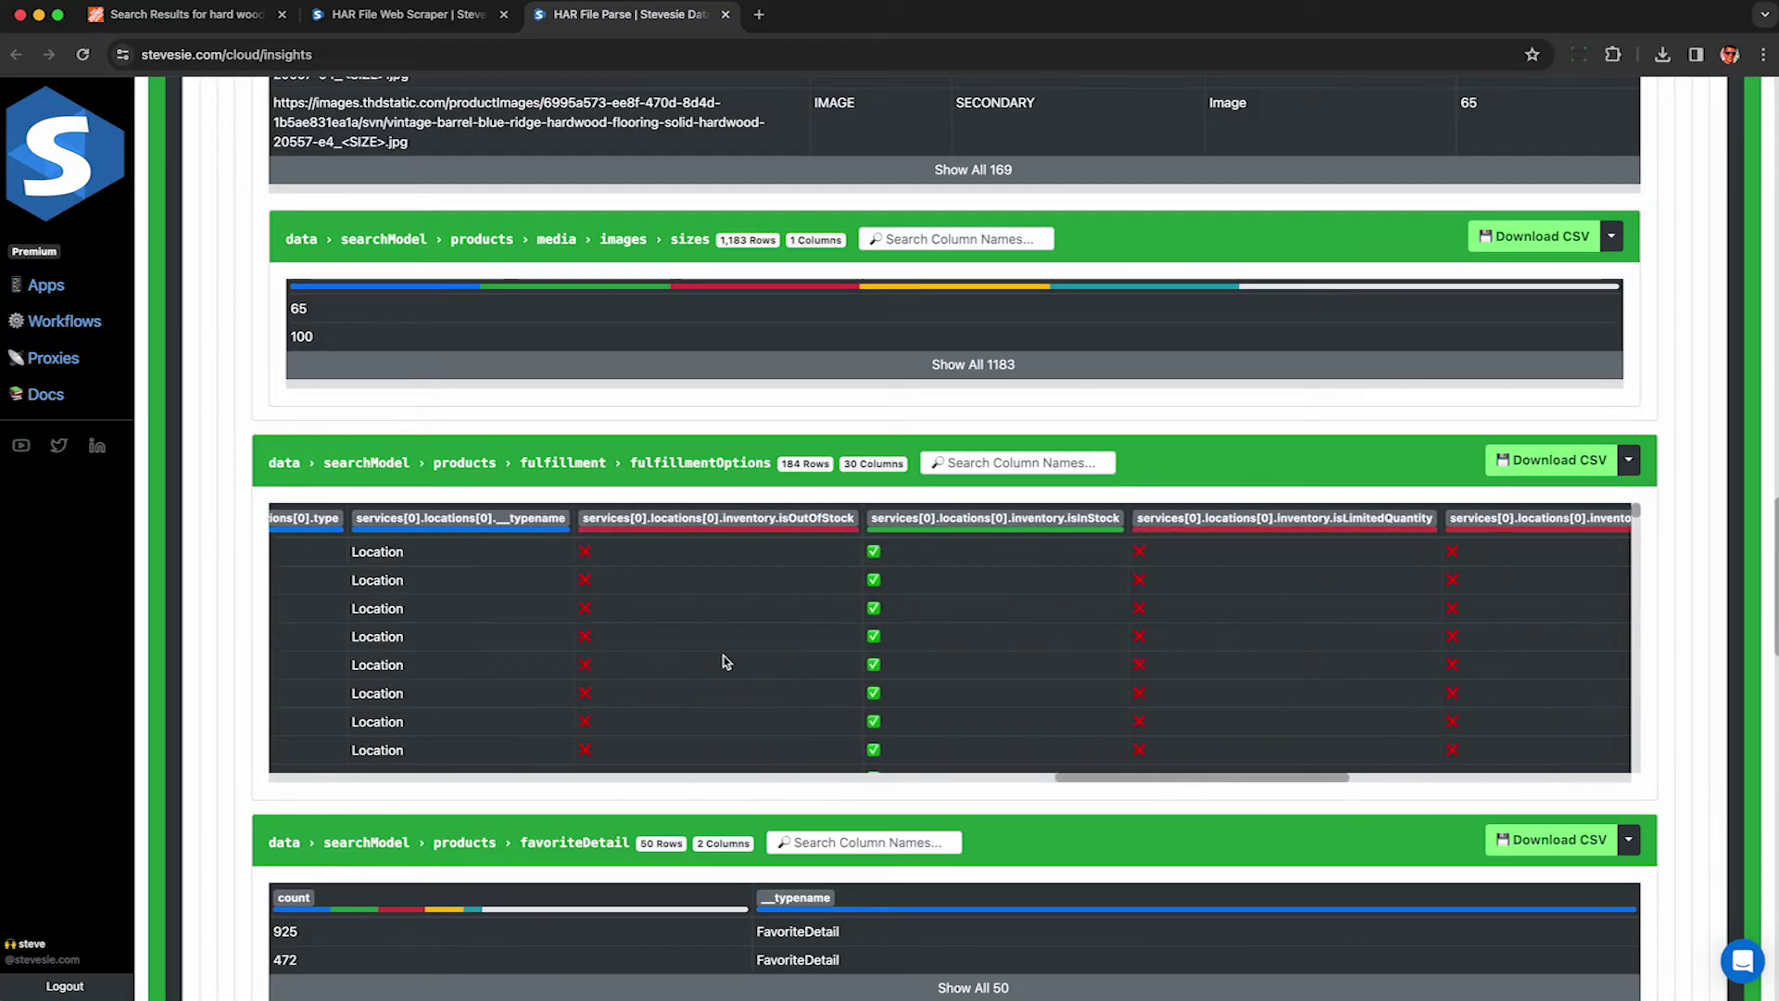
{"action": "scroll", "coordinate": [726, 661], "scroll_direction": "right", "scroll_amount": 2}
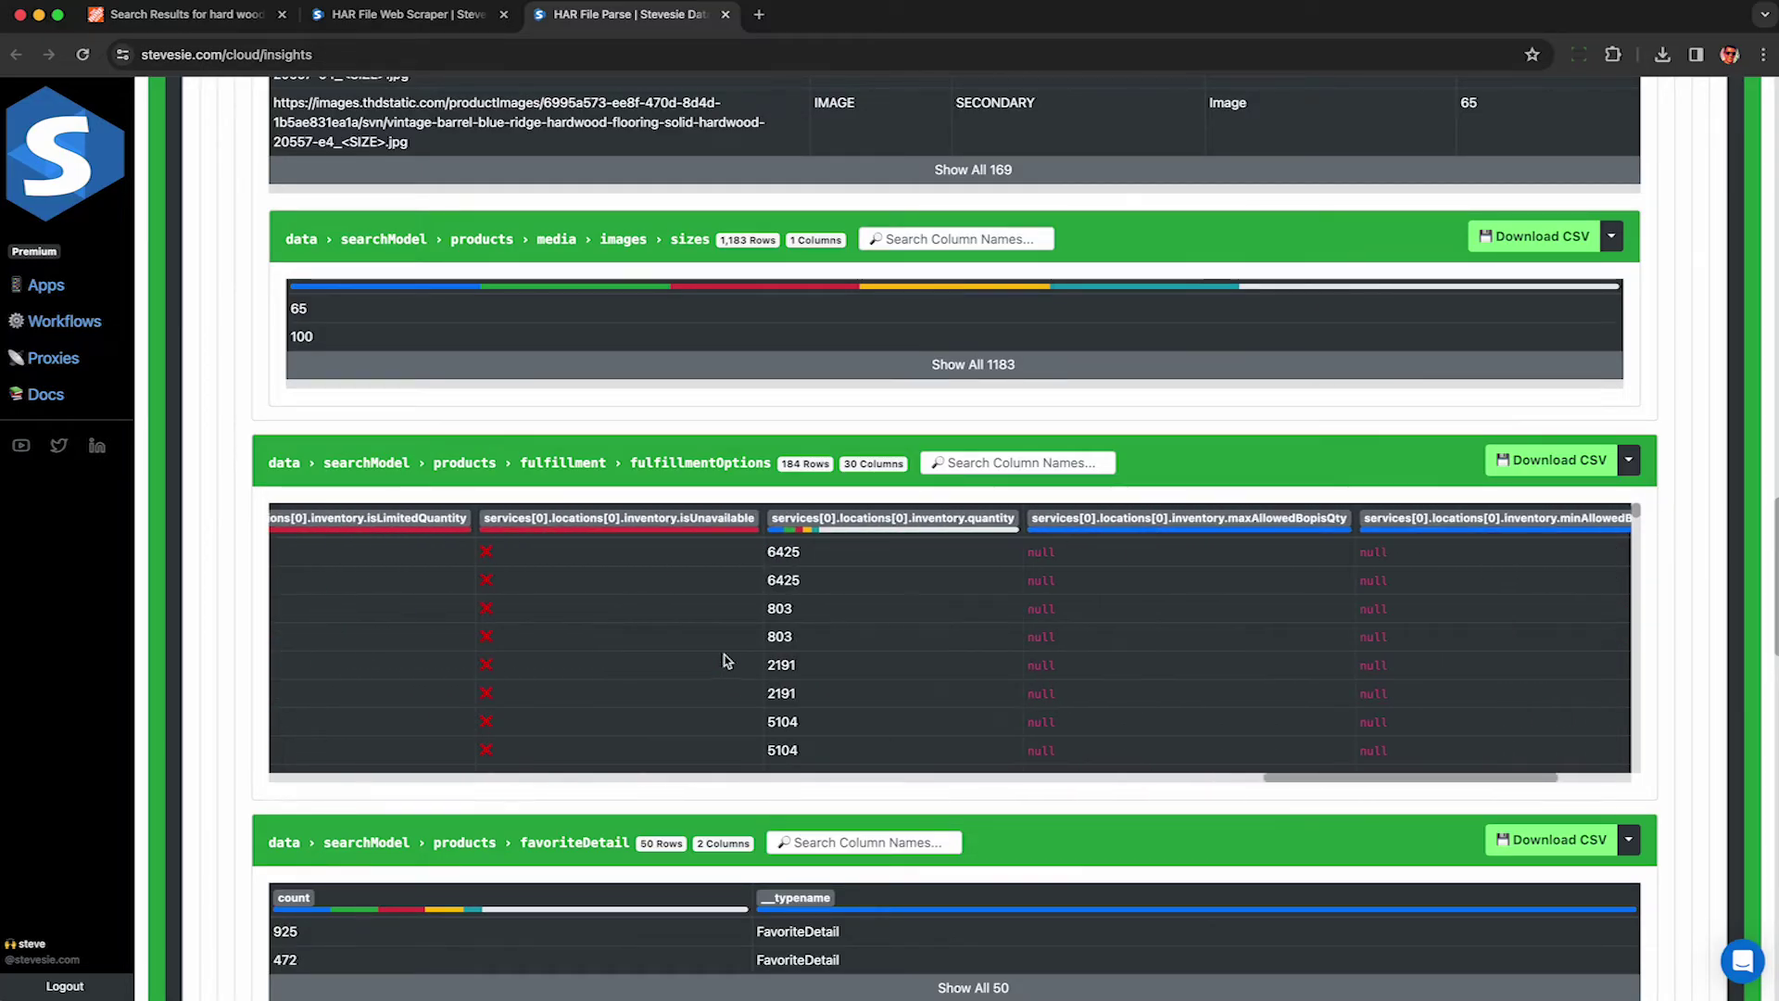
{"action": "left_click", "coordinate": [784, 581]}
{"action": "left_click", "coordinate": [783, 608]}
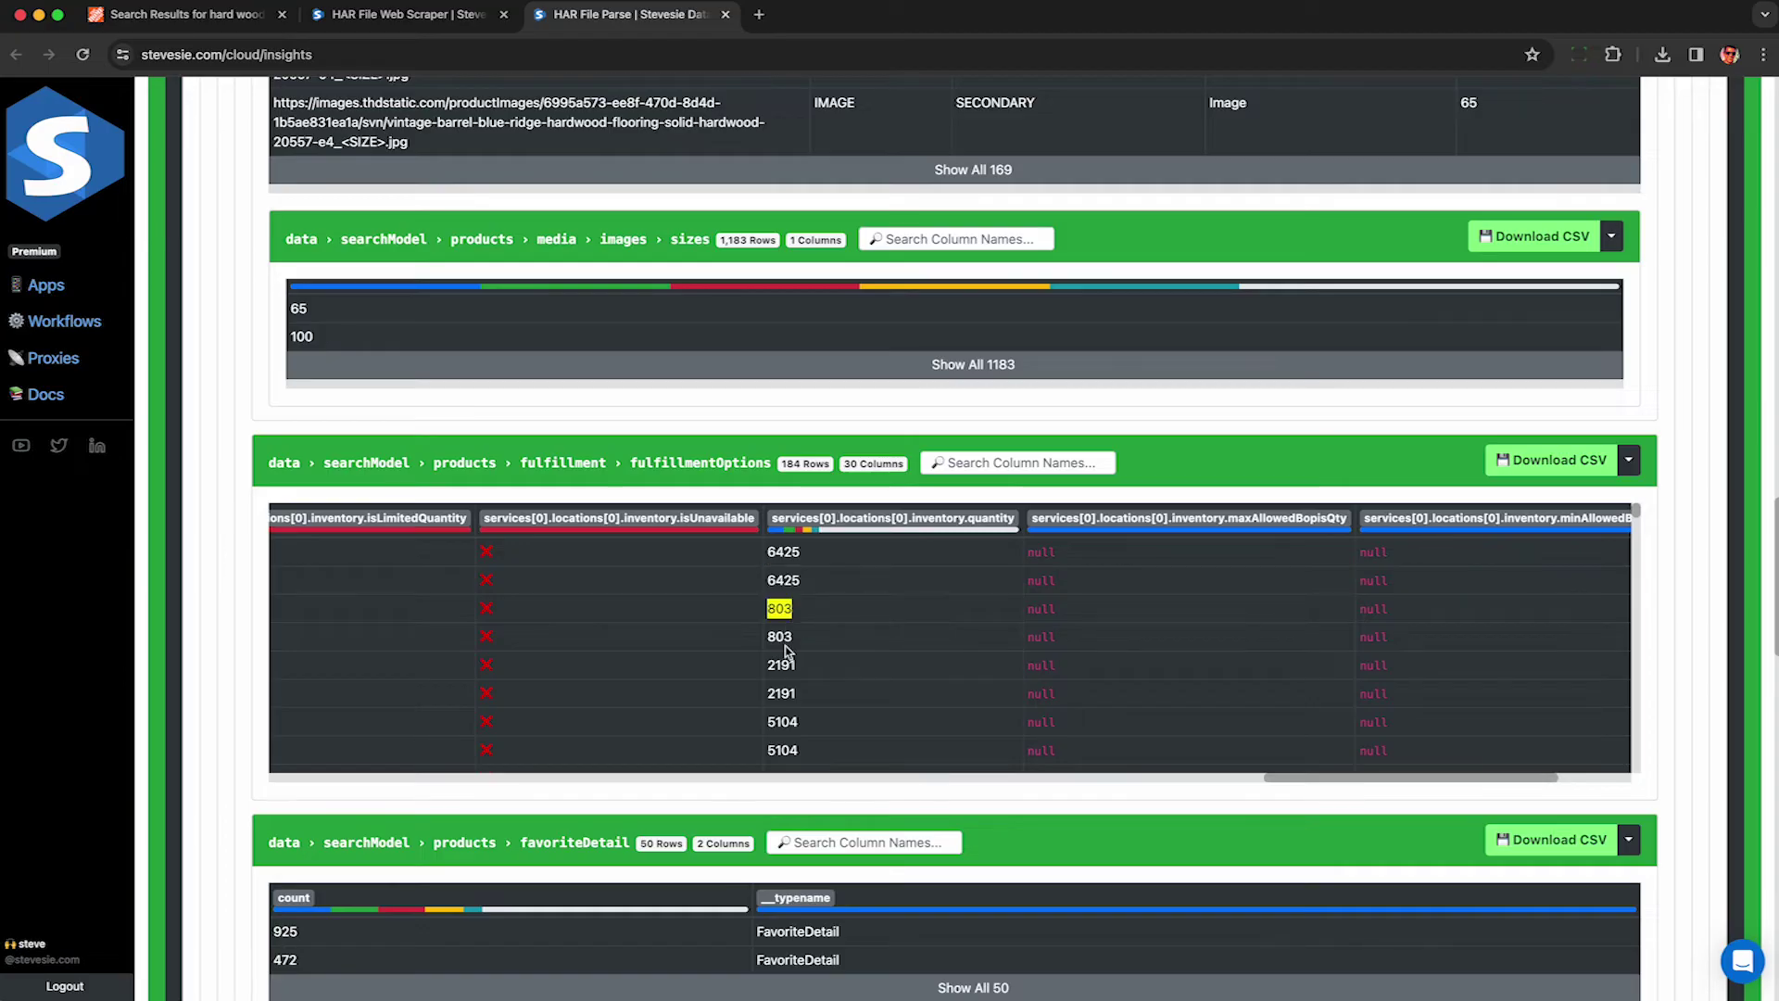
{"action": "left_click", "coordinate": [1555, 472]}
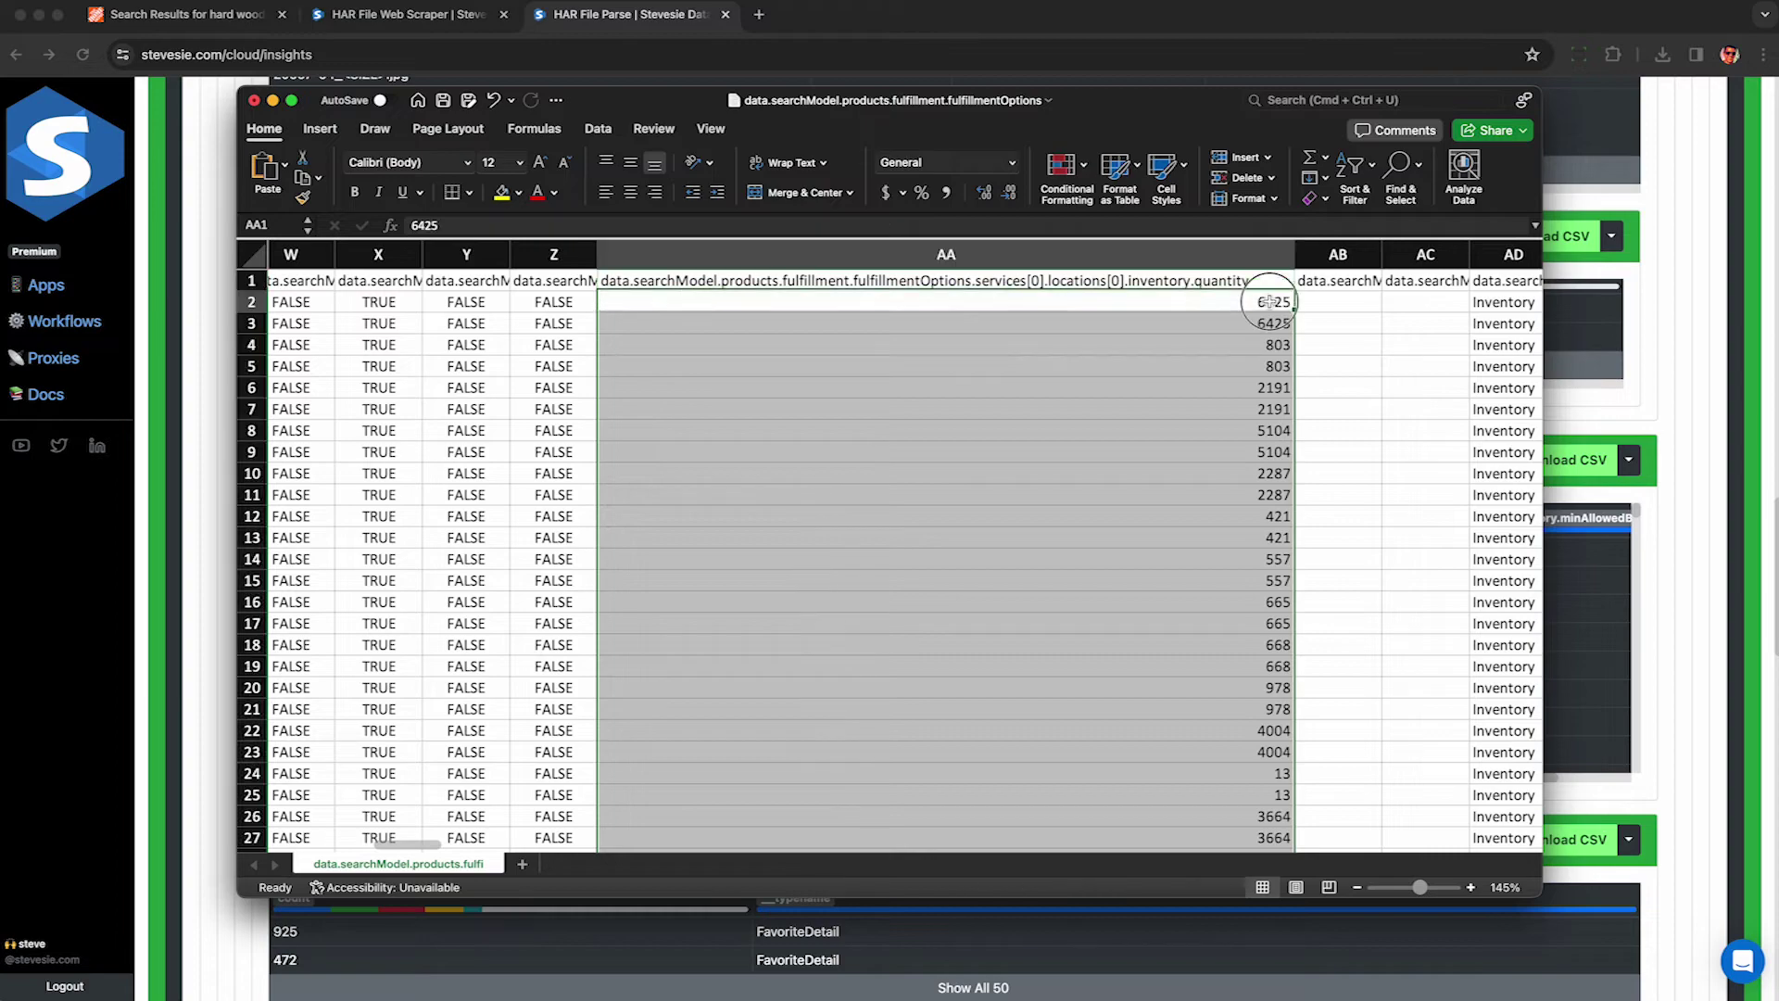
- Select the inventory quantity 6425 in cell AA3 of the fulfillment spreadsheet
{"action": "left_click", "coordinate": [1275, 303]}
{"action": "left_click", "coordinate": [1270, 324]}
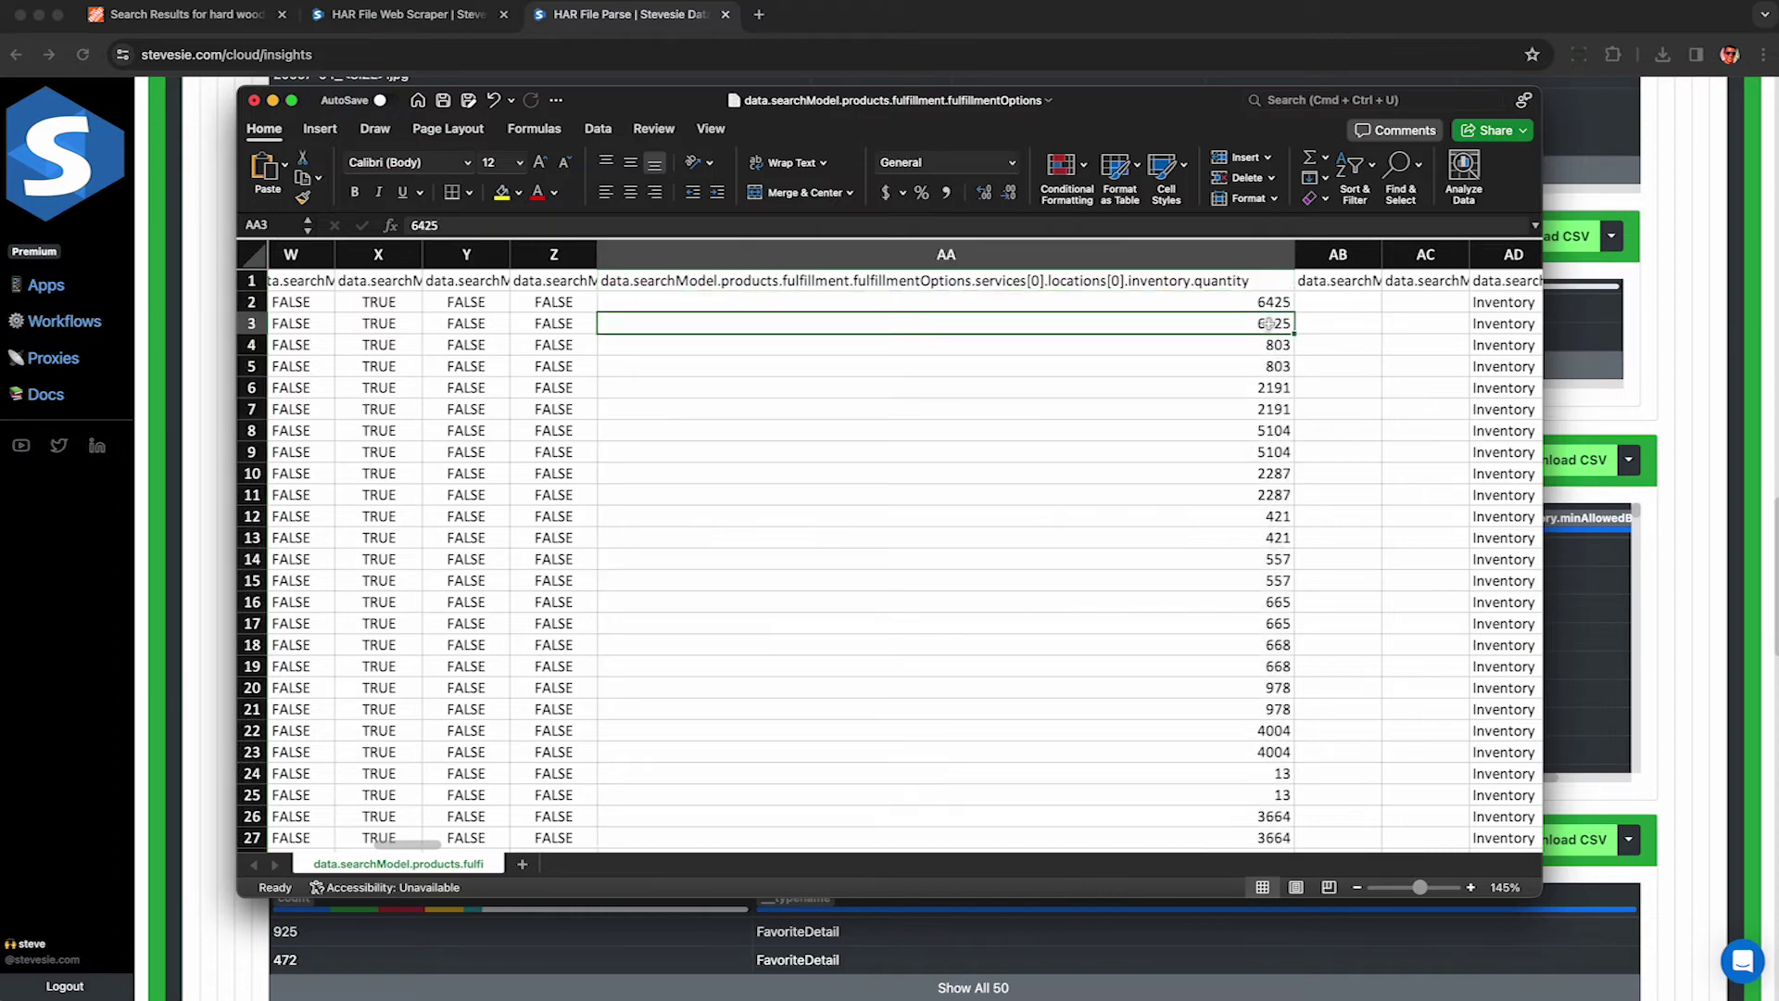
{"action": "left_click_drag", "start_coordinate": [1271, 302], "coordinate": [1269, 323]}
{"action": "scroll", "coordinate": [1321, 325], "scroll_direction": "right", "scroll_amount": 5}
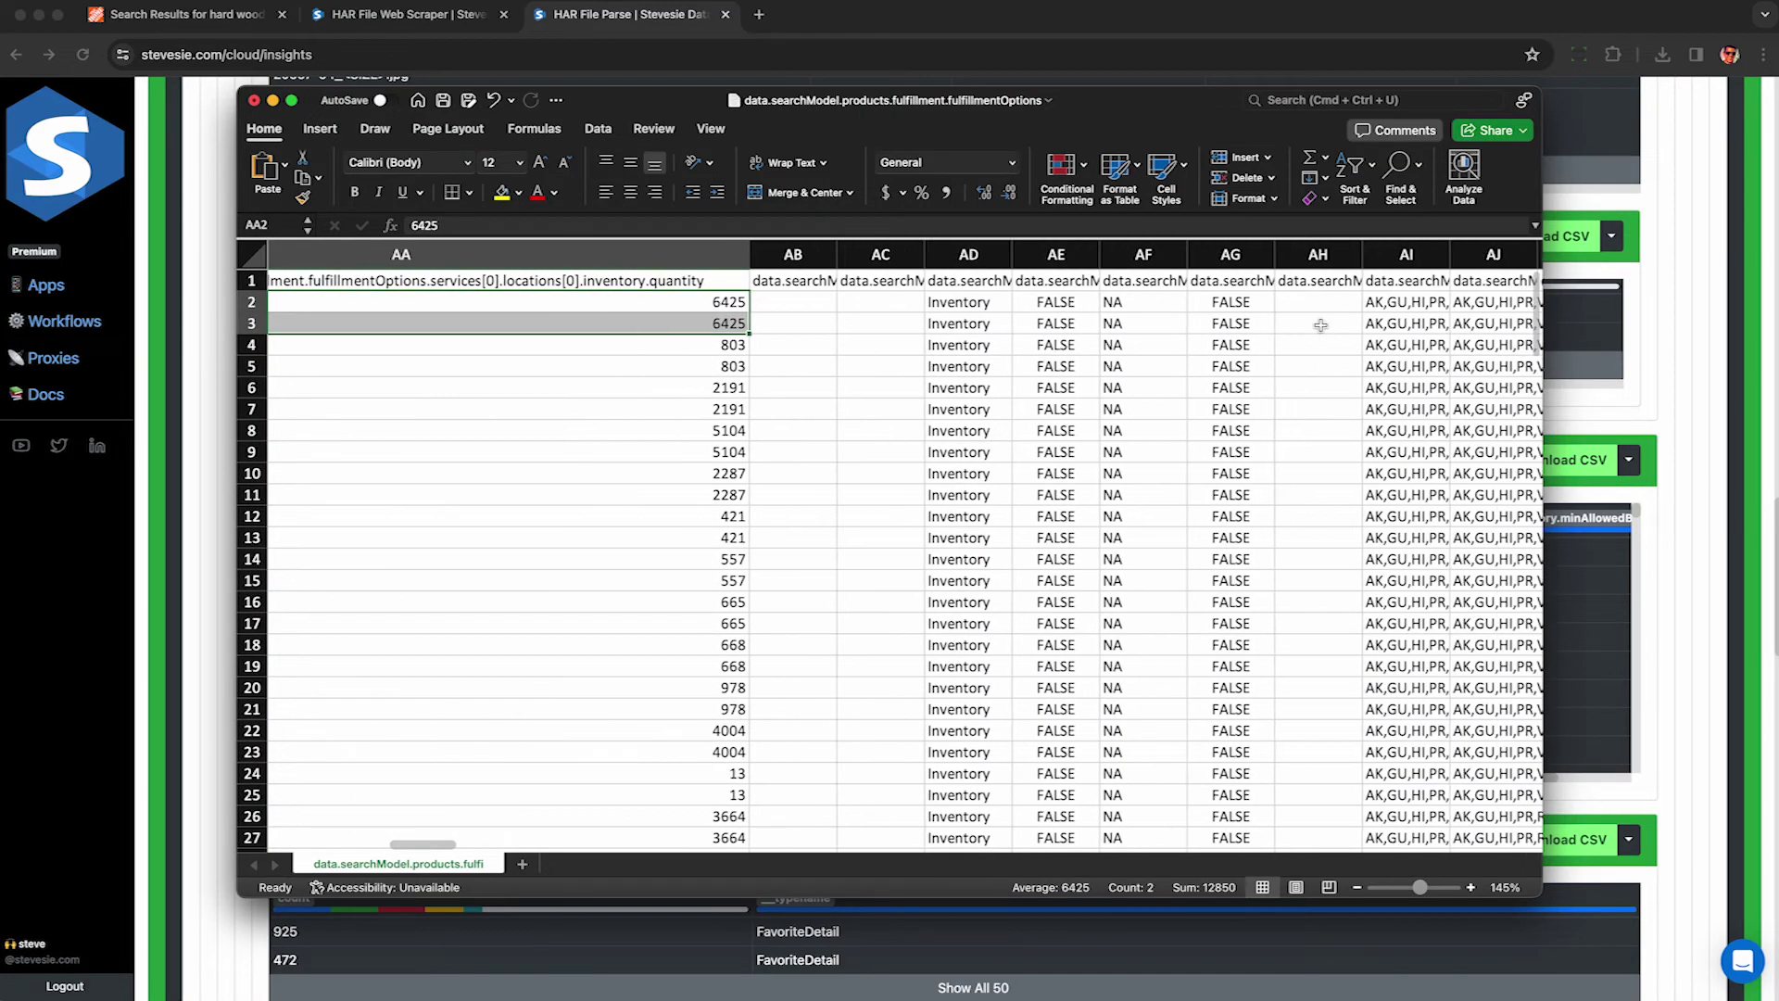
{"action": "scroll", "coordinate": [1321, 325], "scroll_direction": "right", "scroll_amount": 10}
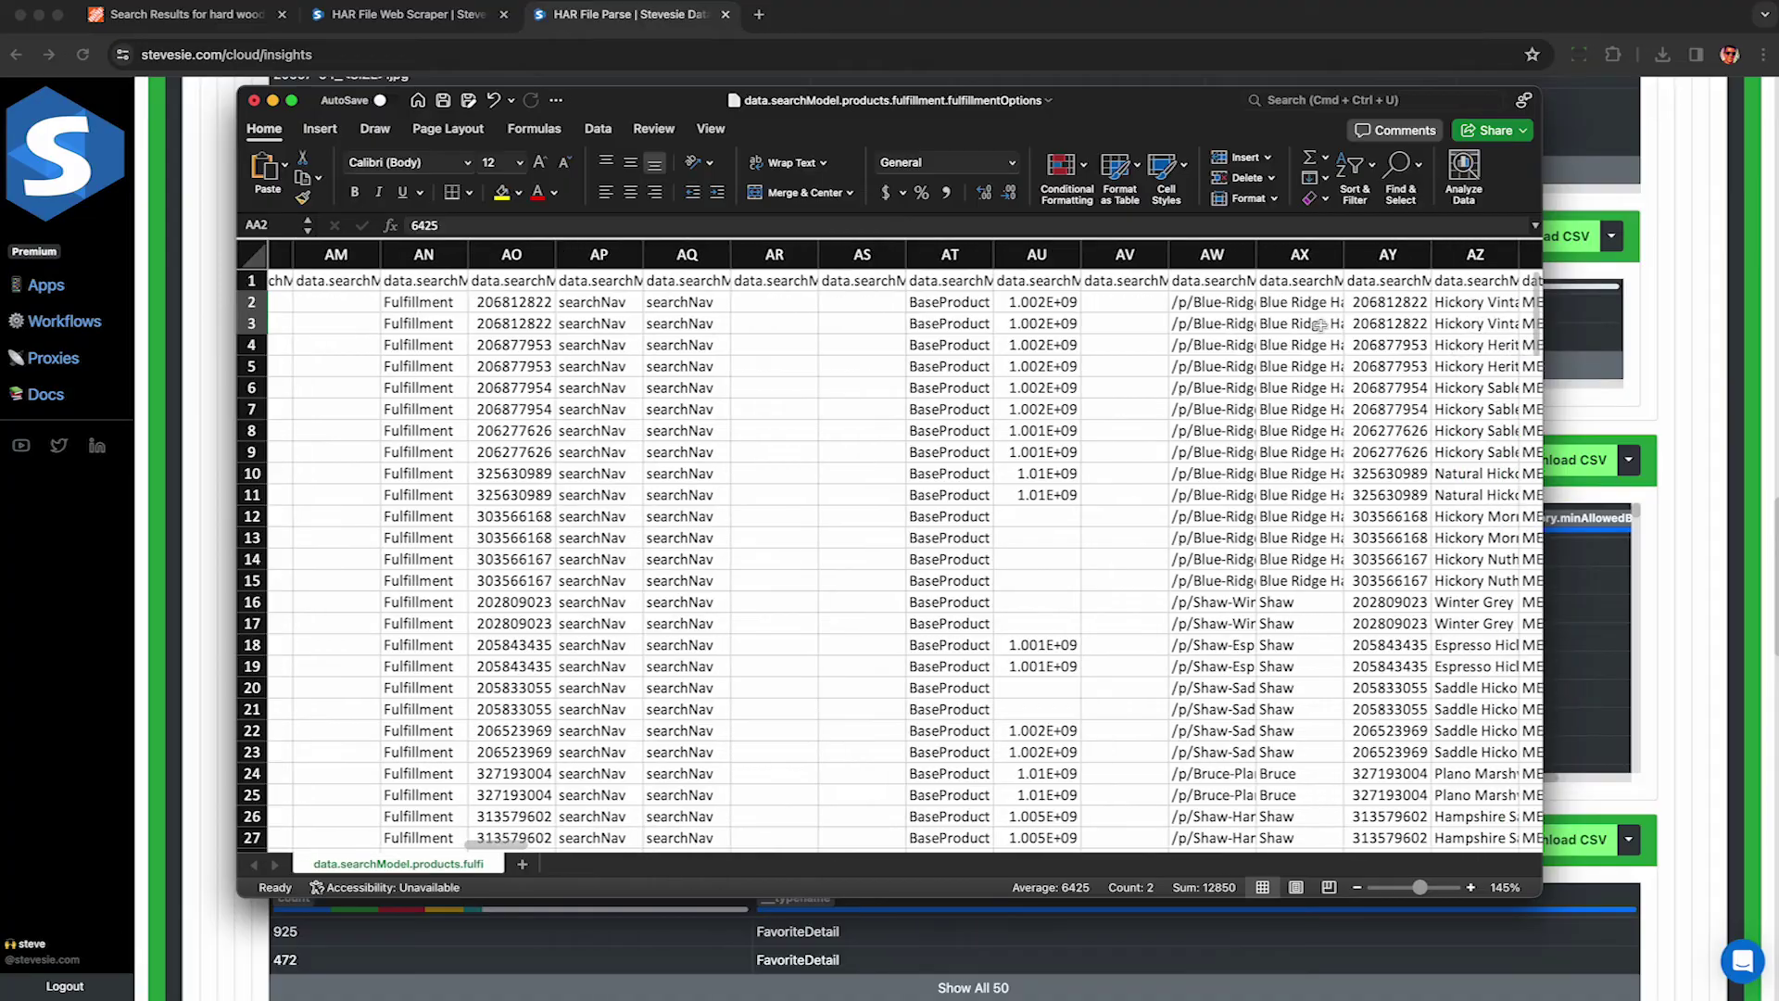
{"action": "scroll", "coordinate": [1318, 325], "scroll_direction": "right", "scroll_amount": 5}
- Widen column AX to show the full brand name and column AY for its itemId header
{"action": "left_click_drag", "start_coordinate": [924, 250], "coordinate": [1260, 250]}
{"action": "left_click_drag", "start_coordinate": [982, 302], "coordinate": [982, 322]}
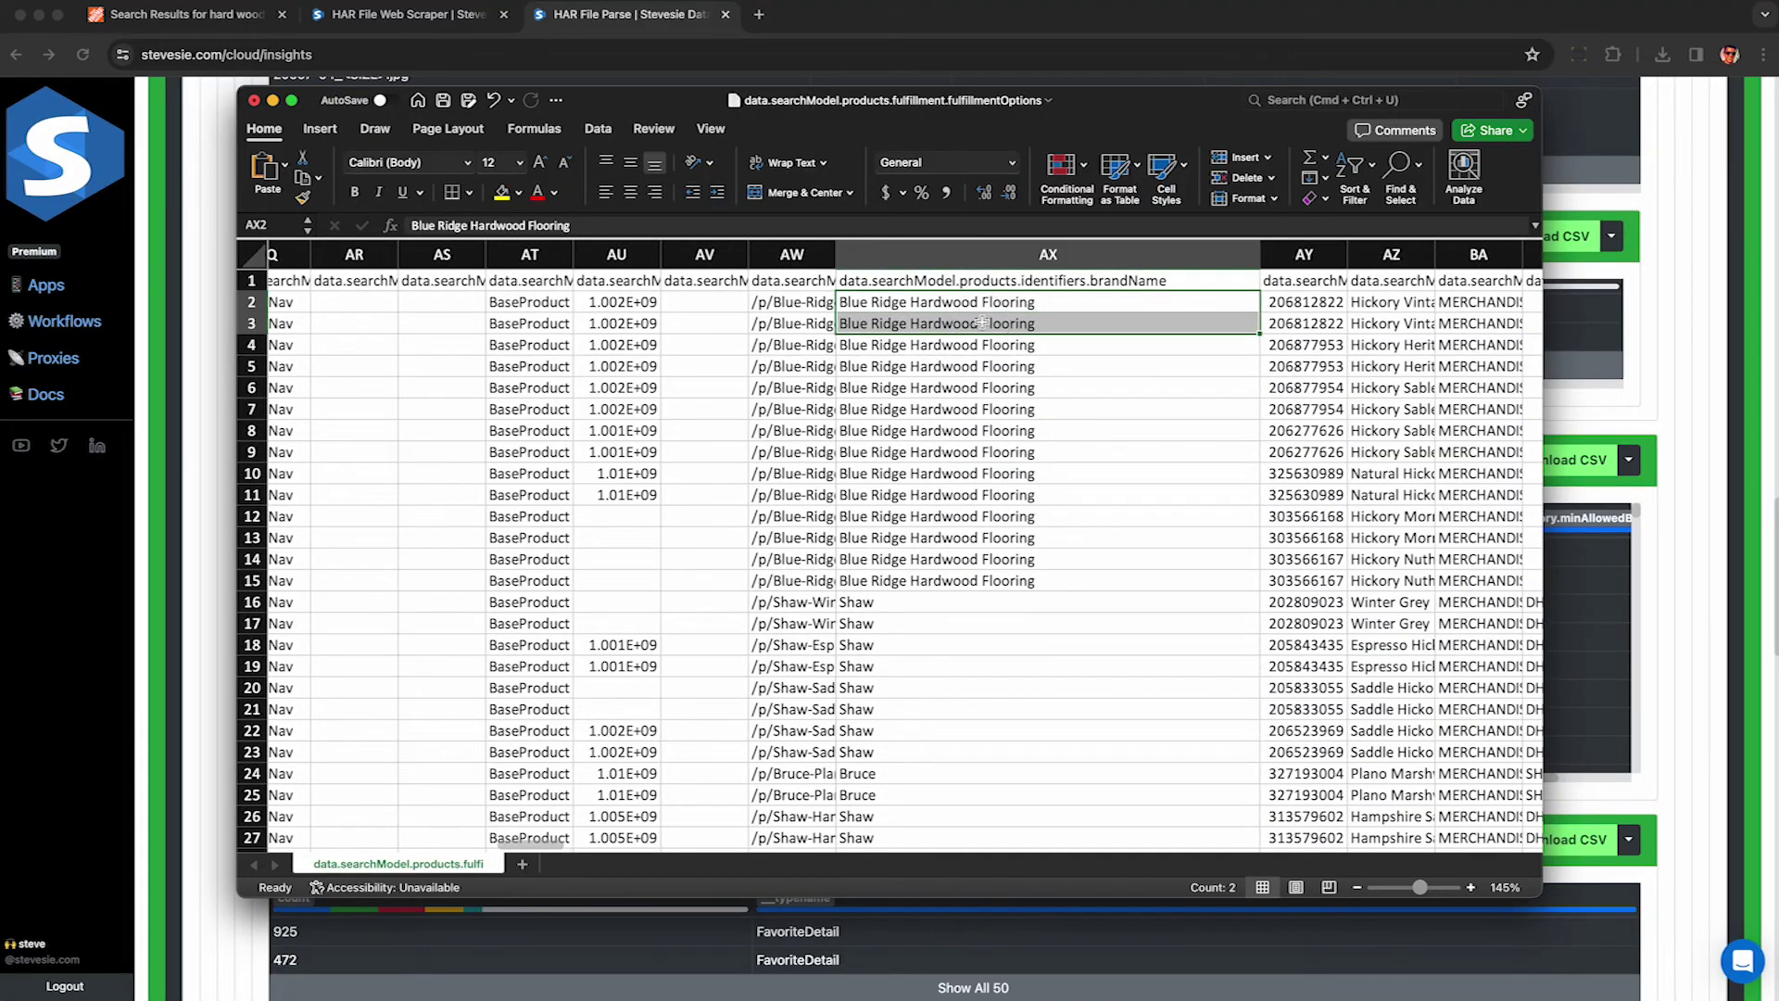
{"action": "scroll", "coordinate": [982, 323], "scroll_direction": "right", "scroll_amount": 5}
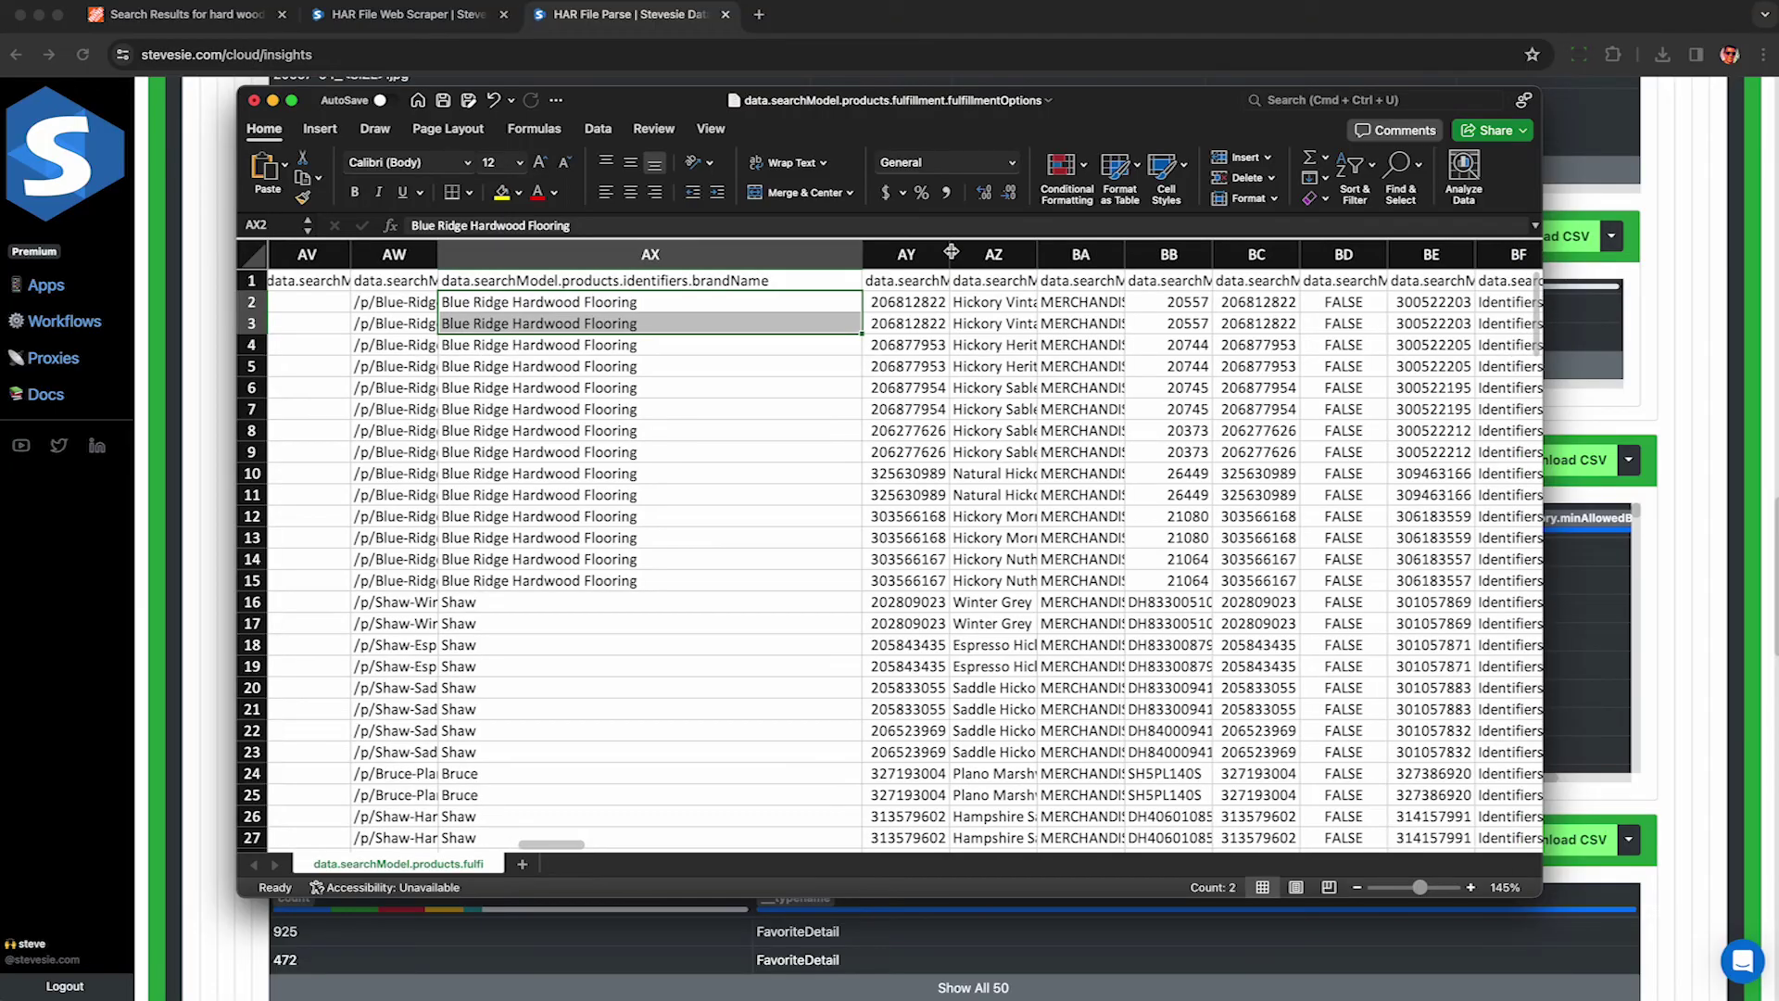
{"action": "left_click_drag", "start_coordinate": [952, 252], "coordinate": [1225, 364]}
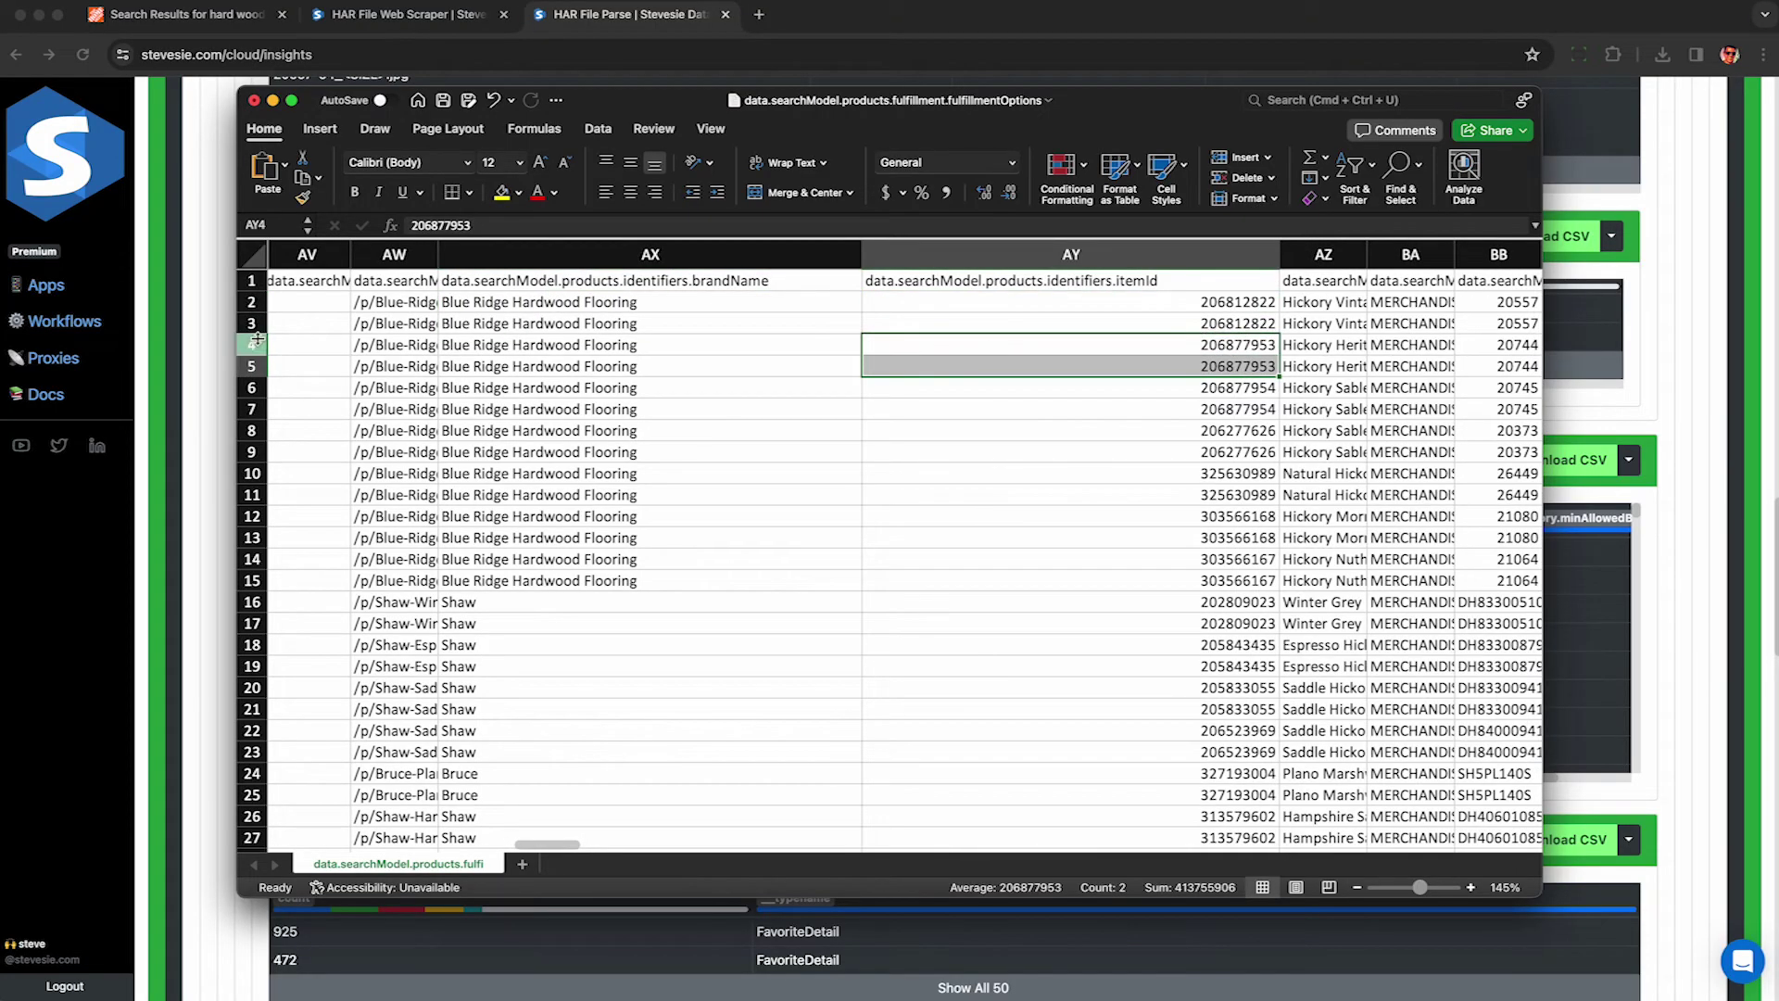
{"action": "left_click_drag", "start_coordinate": [254, 345], "coordinate": [254, 366]}
- Select pairs of inventory quantities in column AA, then close the spreadsheet
{"action": "scroll", "coordinate": [424, 376], "scroll_direction": "left", "scroll_amount": 10}
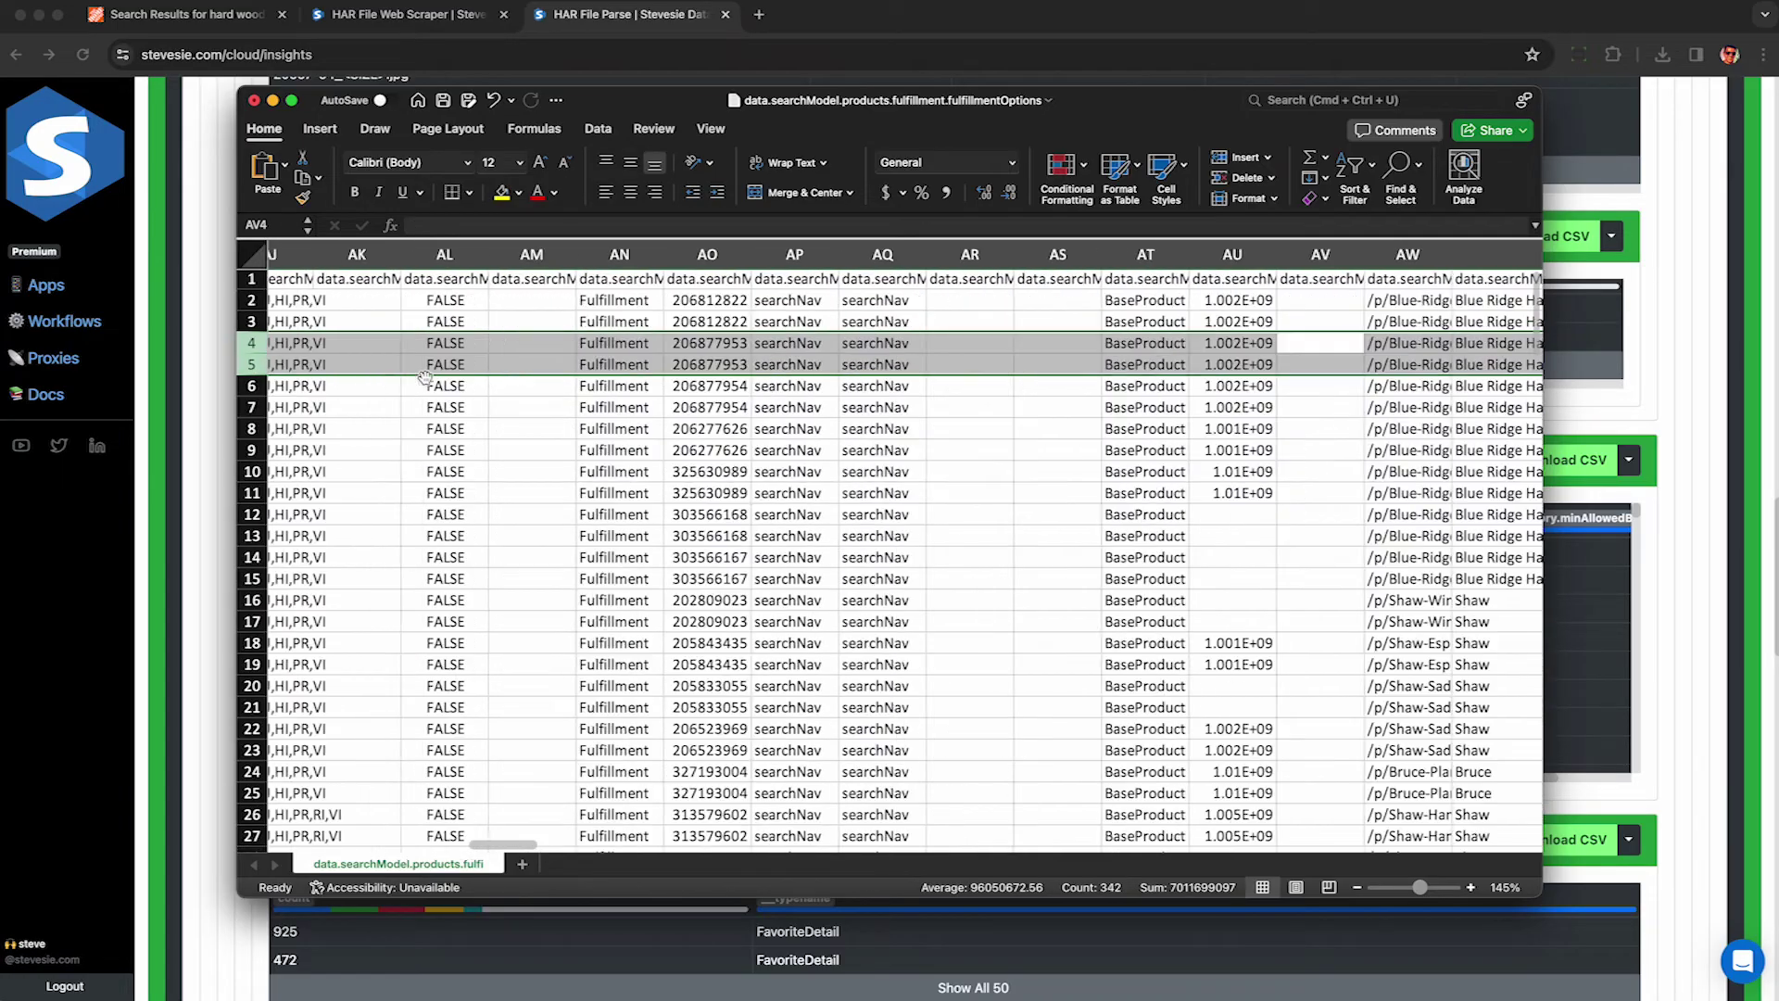
{"action": "scroll", "coordinate": [424, 376], "scroll_direction": "left", "scroll_amount": 5}
{"action": "scroll", "coordinate": [952, 410], "scroll_direction": "right", "scroll_amount": 12}
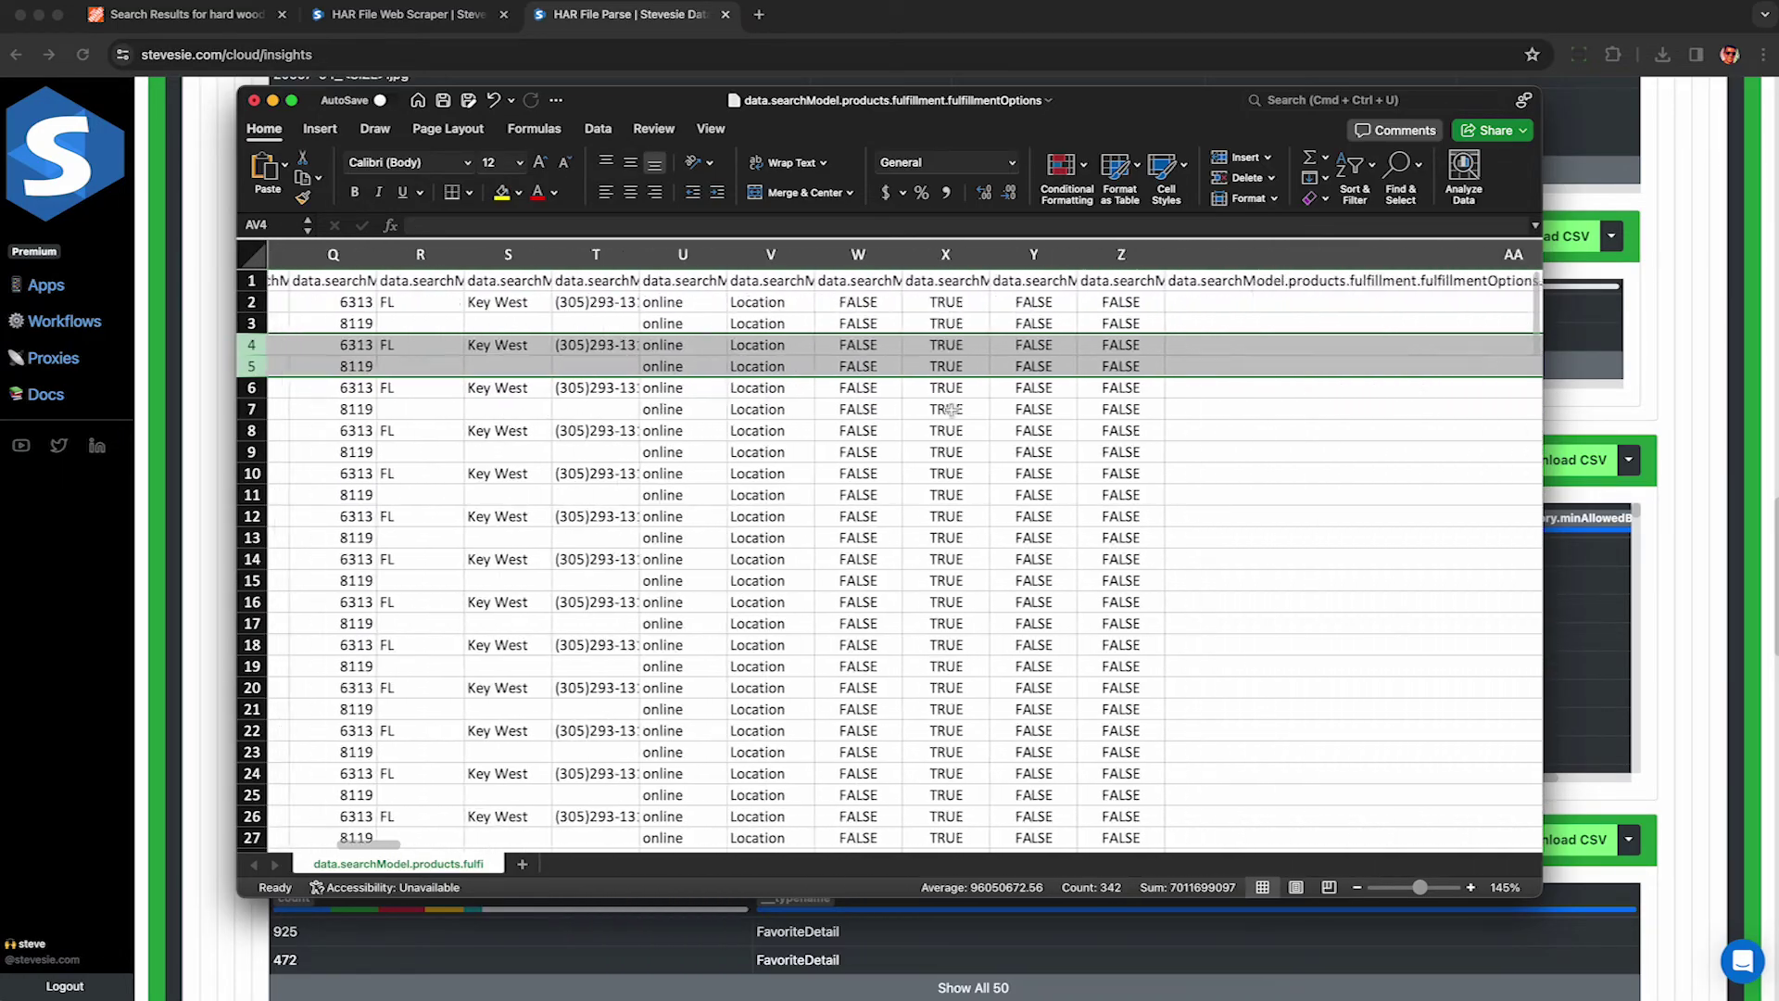
{"action": "scroll", "coordinate": [951, 411], "scroll_direction": "right", "scroll_amount": 1}
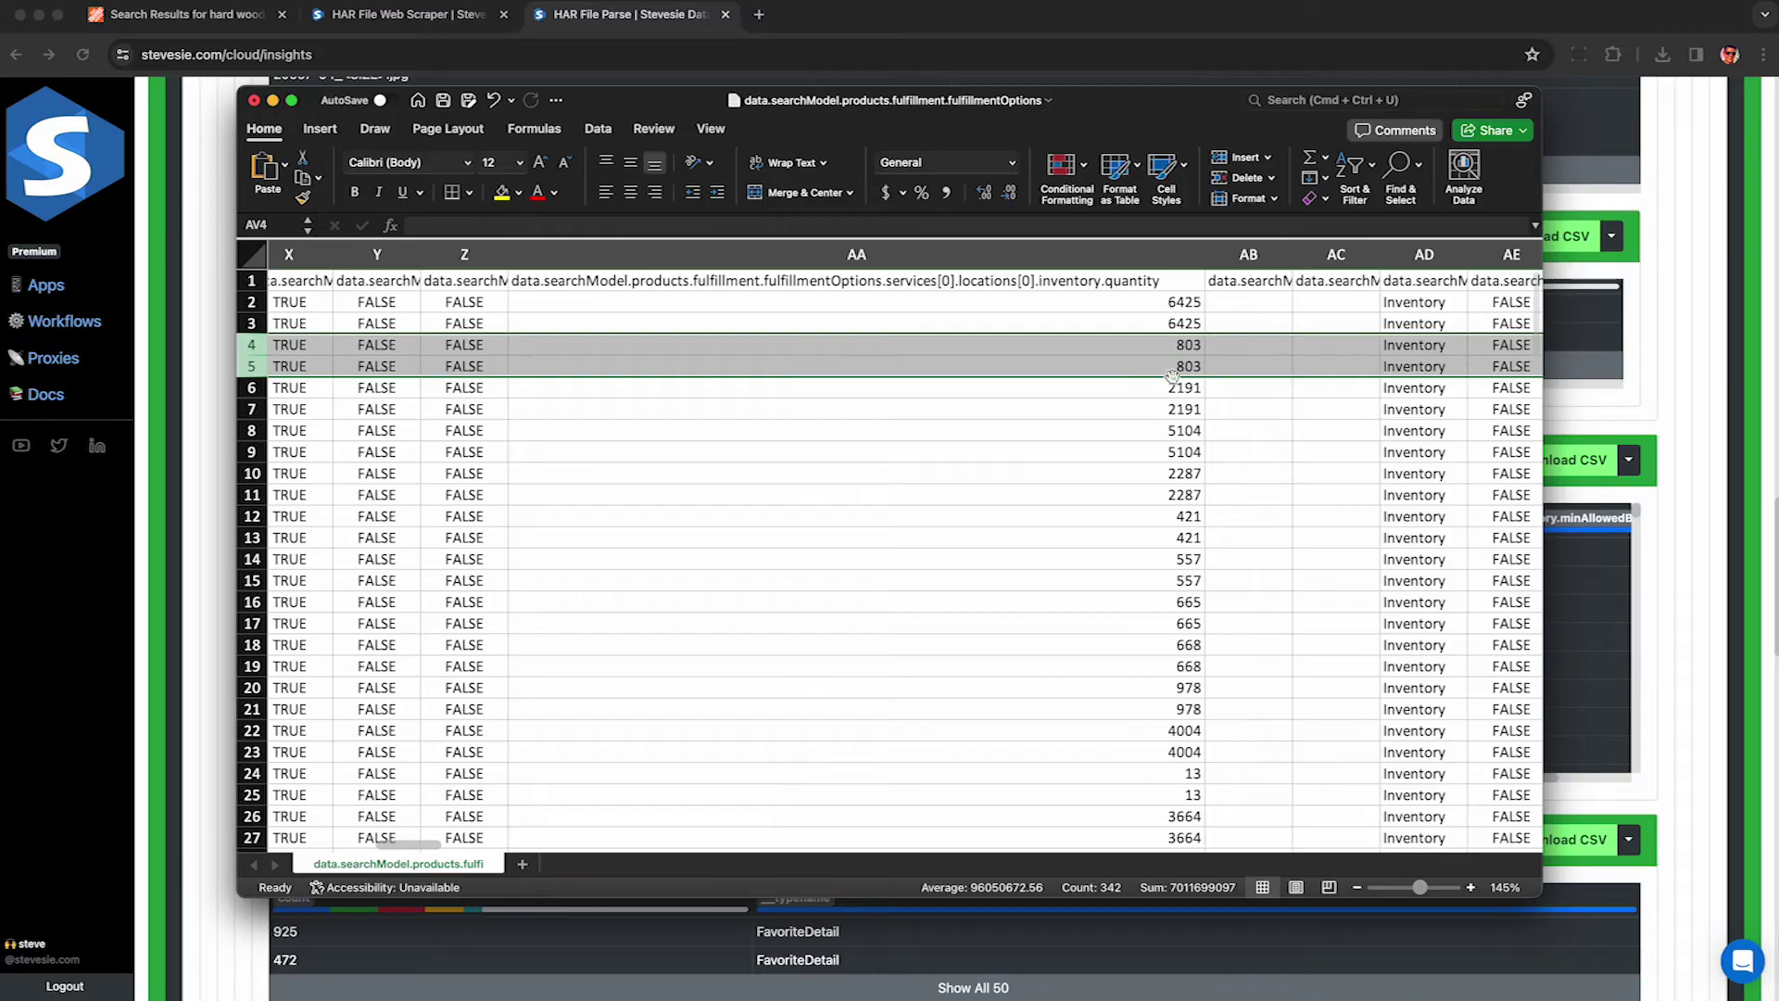
{"action": "left_click_drag", "start_coordinate": [1166, 387], "coordinate": [1155, 496]}
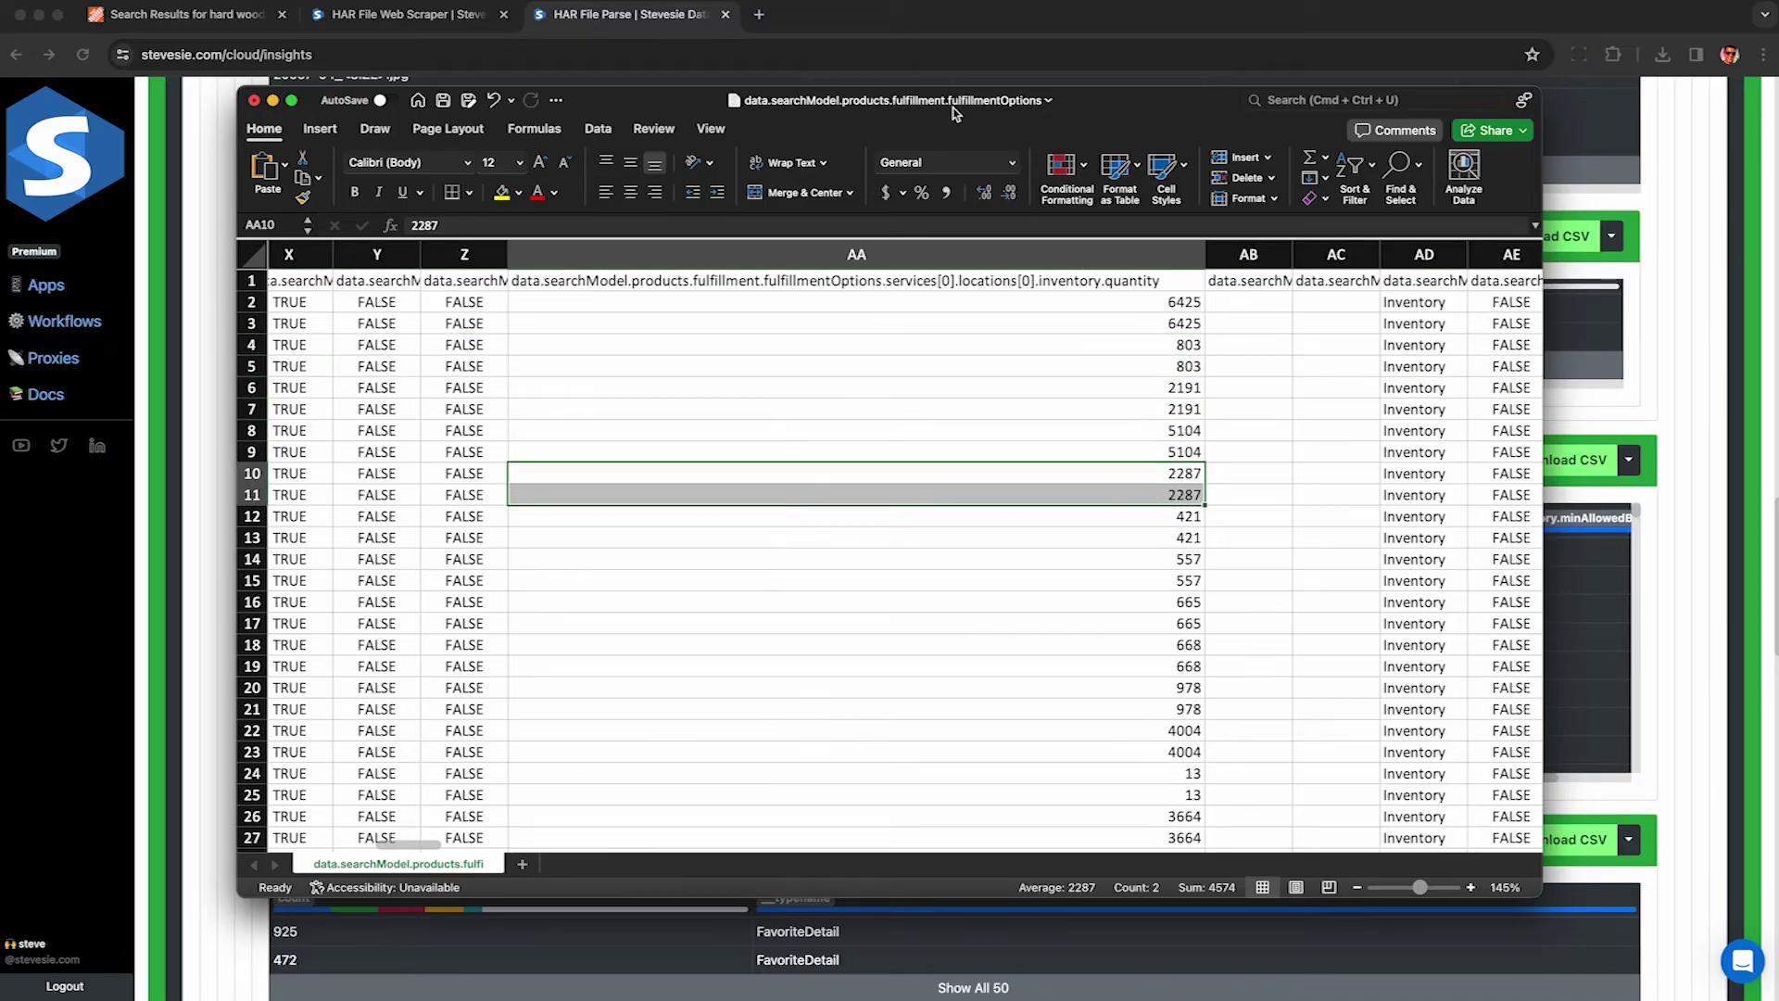
{"action": "left_click", "coordinate": [253, 101]}
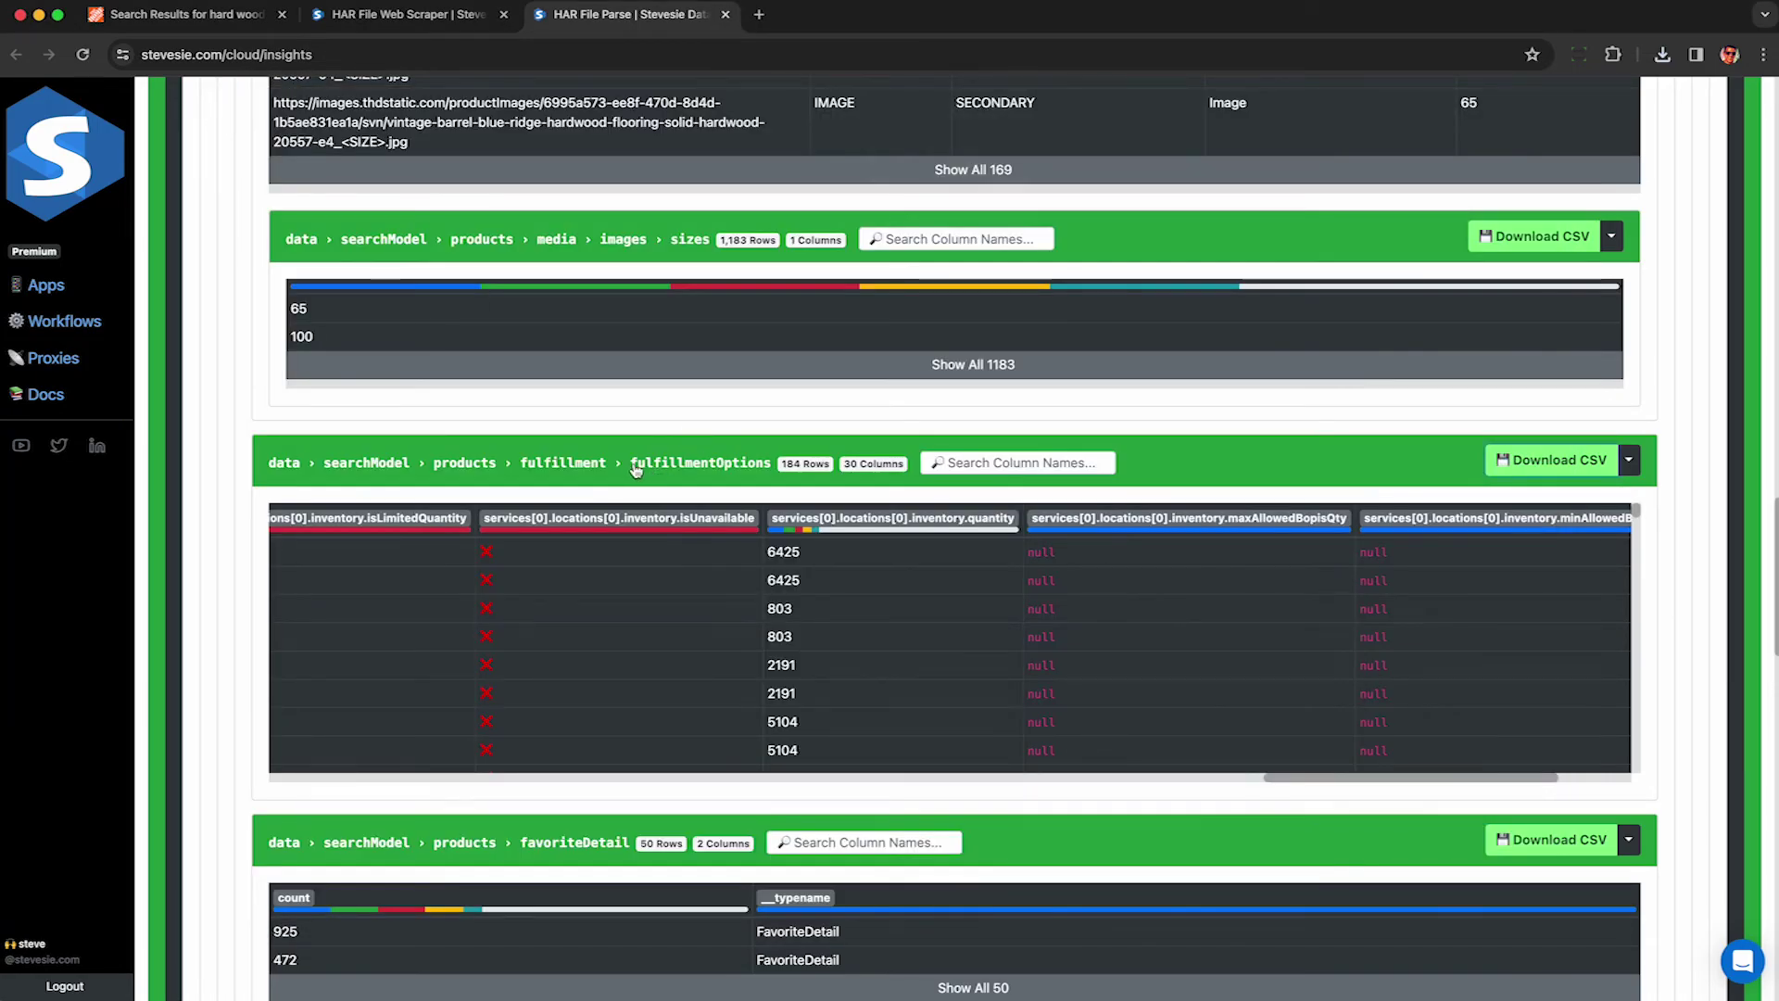
- Collapse the fulfillmentOptions collection and expand it again
{"action": "left_click_drag", "start_coordinate": [631, 468], "coordinate": [766, 474]}
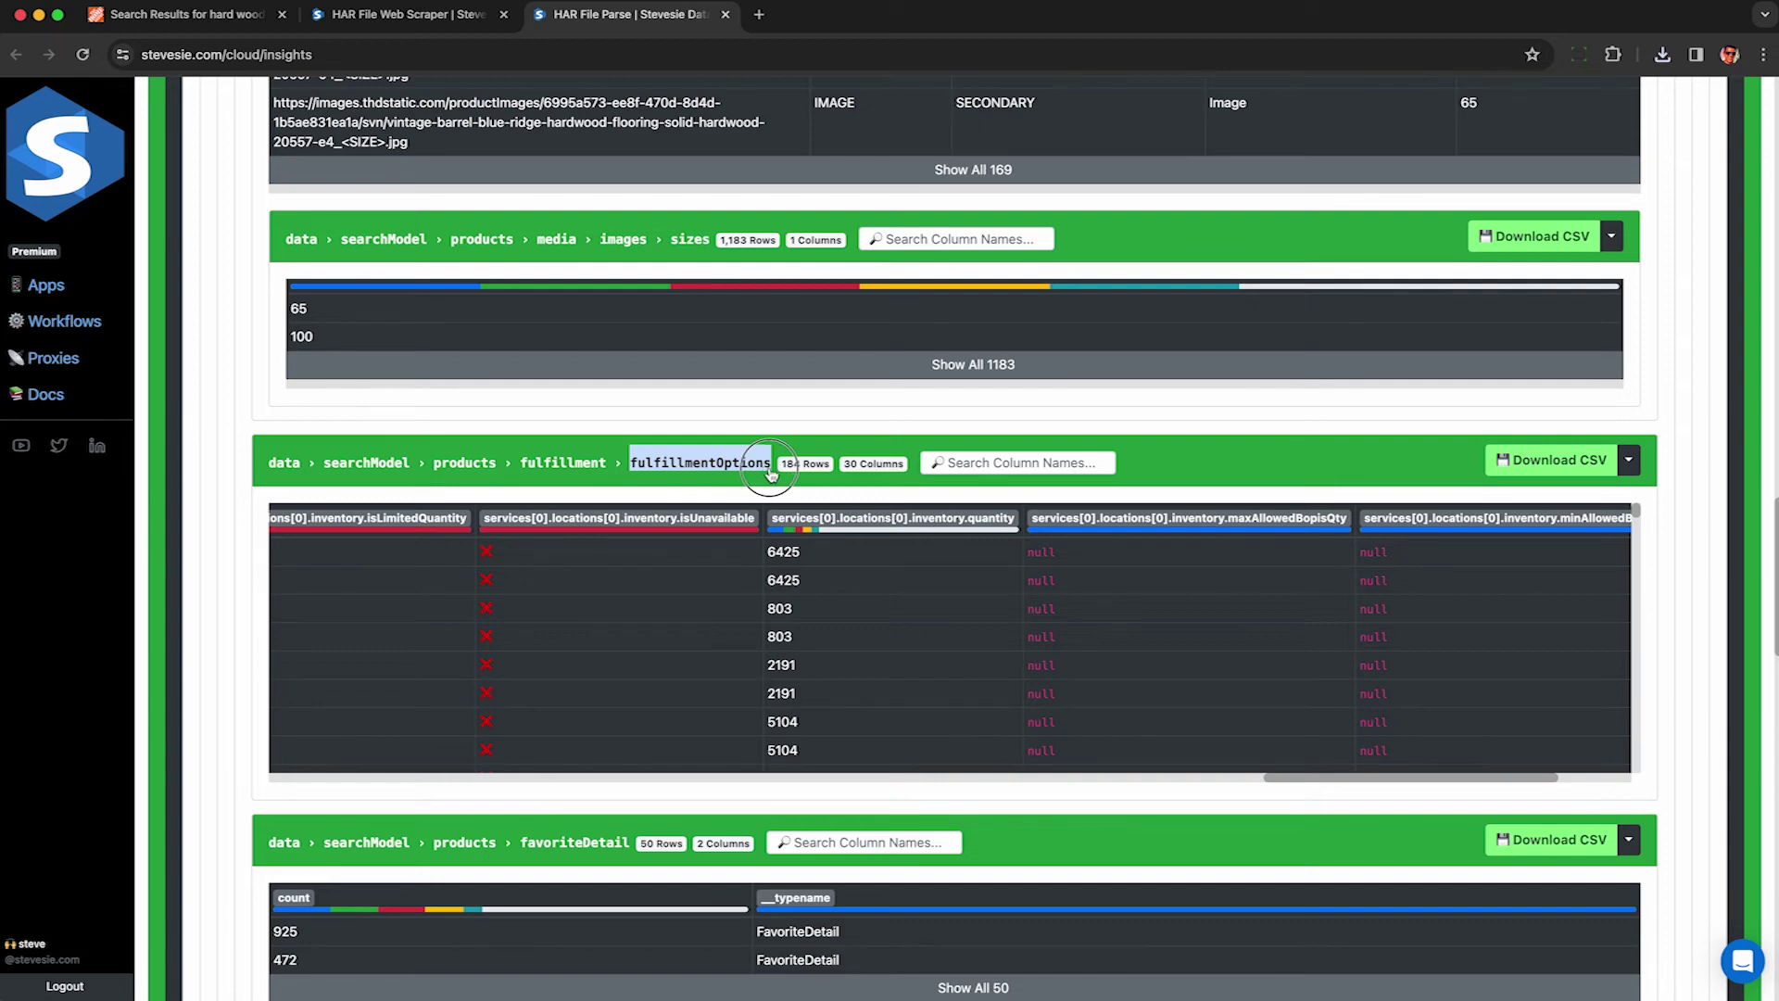
{"action": "left_click_drag", "start_coordinate": [772, 474], "coordinate": [771, 474]}
{"action": "left_click", "coordinate": [771, 475]}
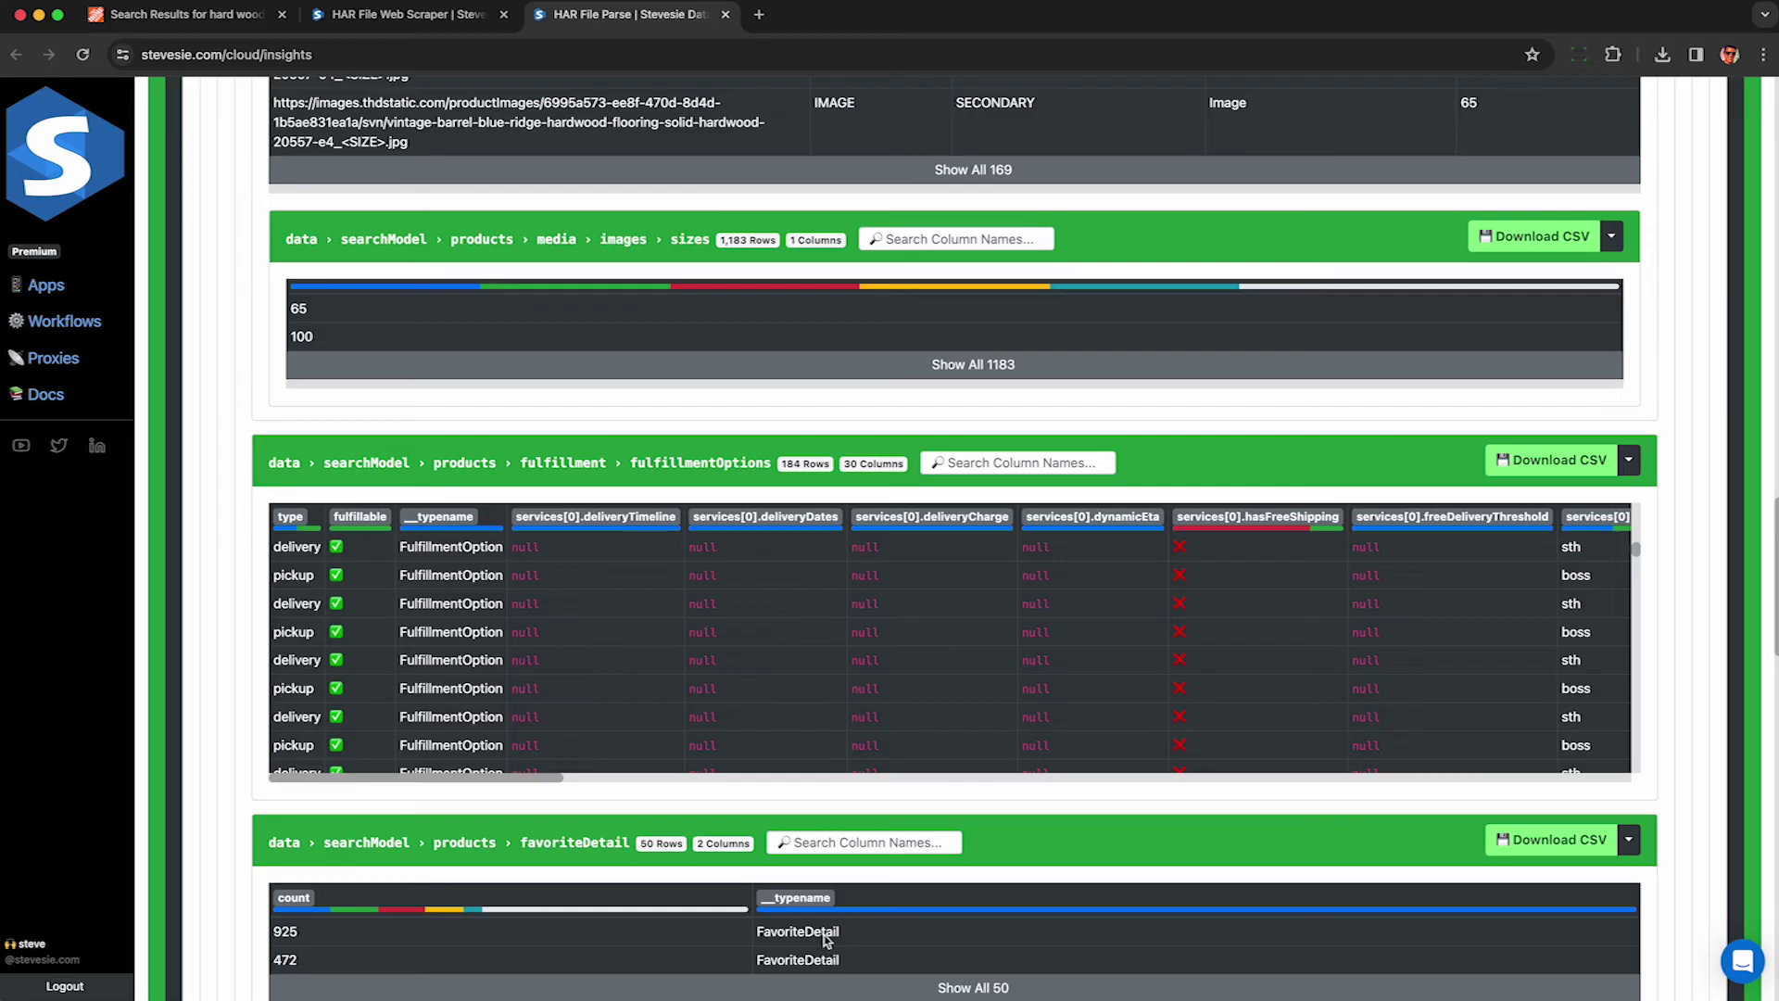
- Scroll through the dimensions and primaryFilters collections and collapse the 169-row media images collection
{"action": "scroll", "coordinate": [827, 939], "scroll_direction": "down", "scroll_amount": 9}
{"action": "scroll", "coordinate": [779, 541], "scroll_direction": "down", "scroll_amount": 4}
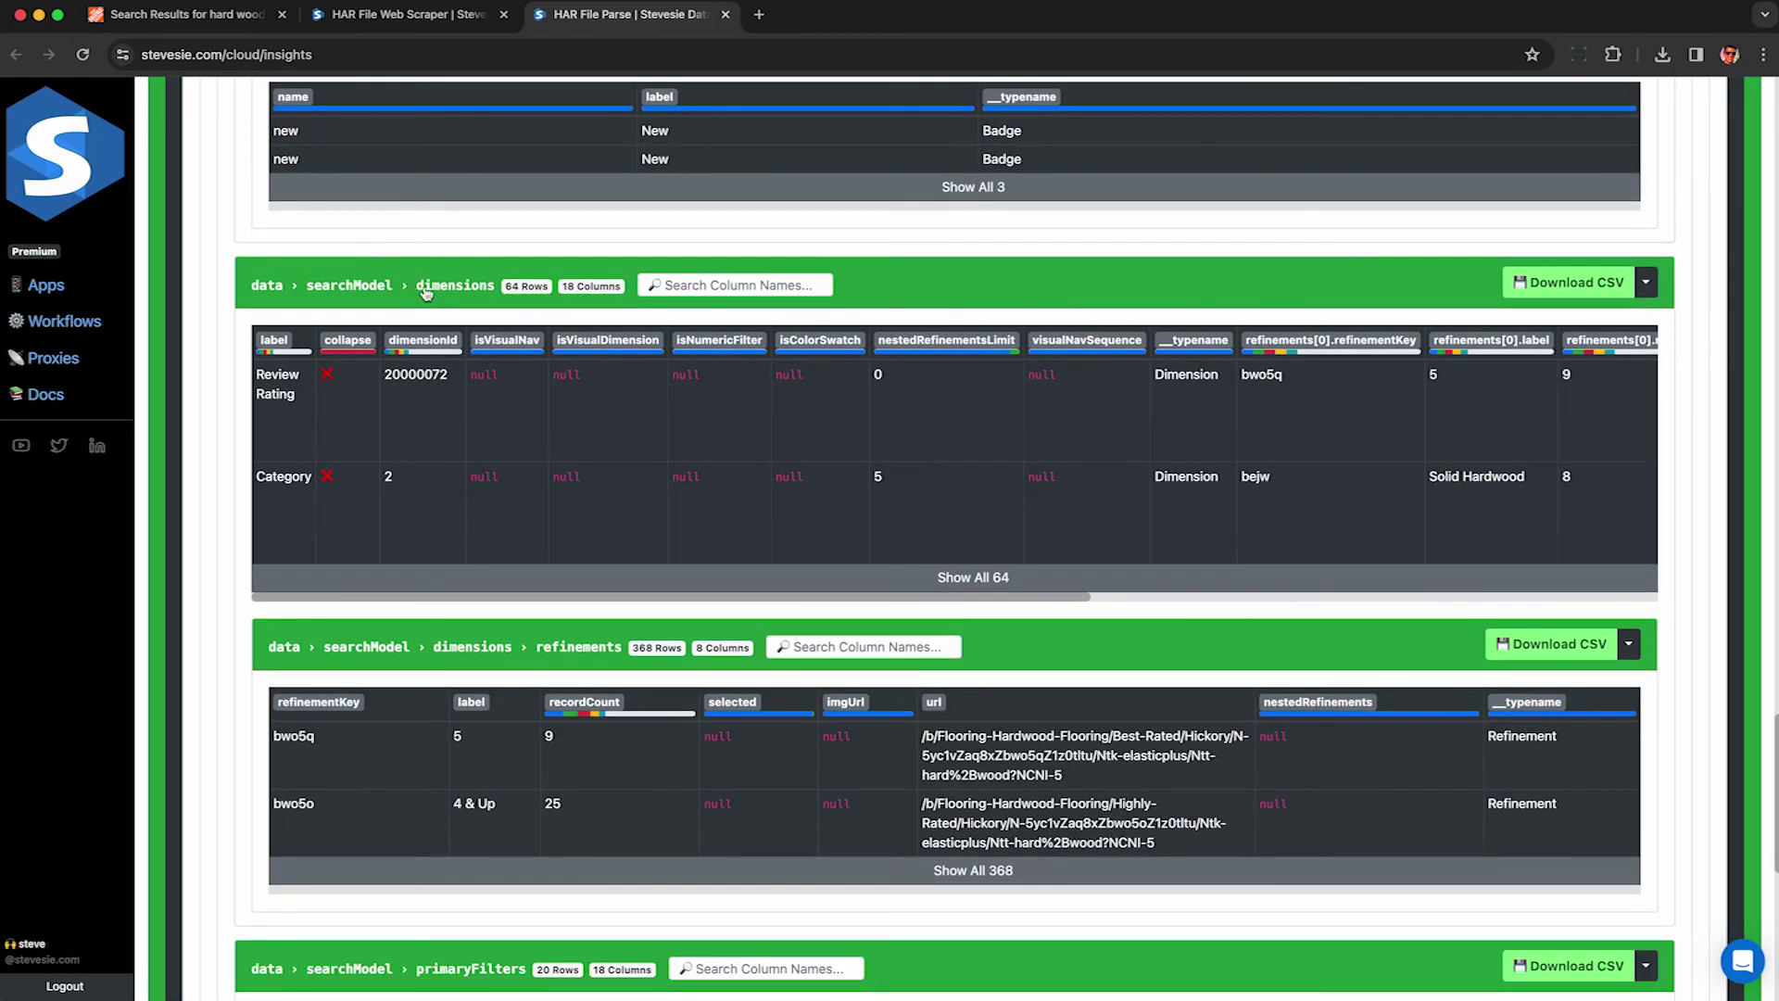
{"action": "scroll", "coordinate": [563, 489], "scroll_direction": "down", "scroll_amount": 7}
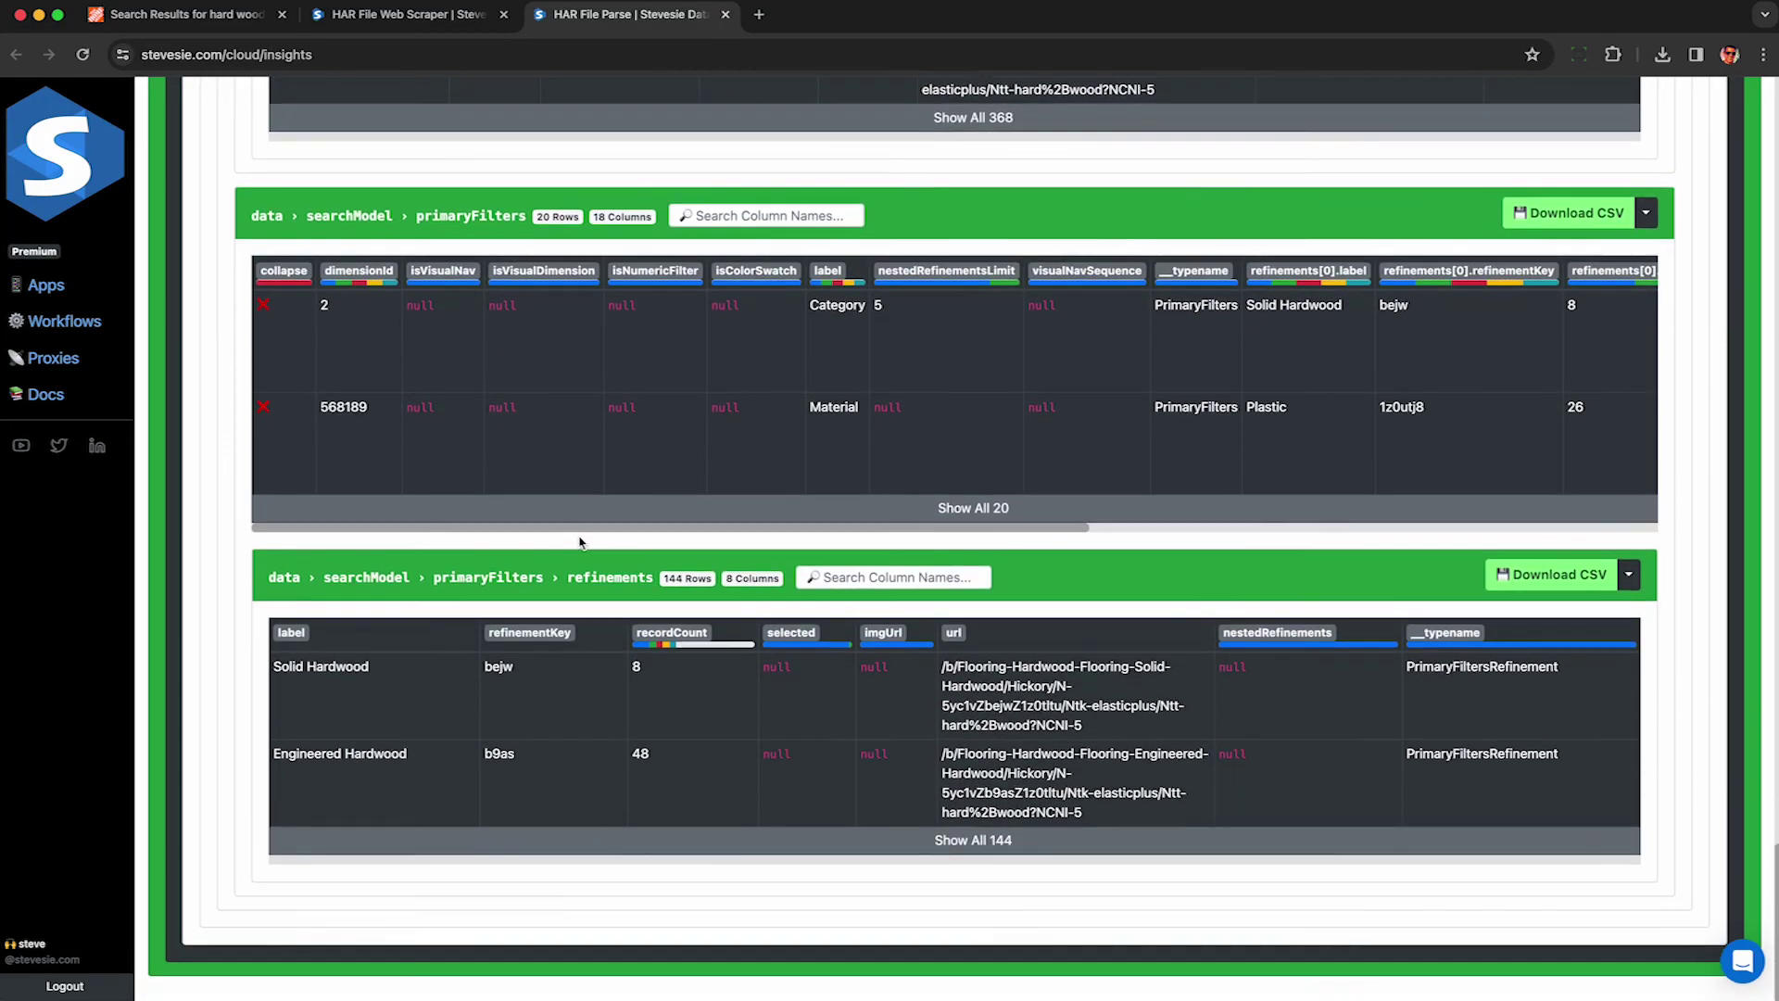
{"action": "scroll", "coordinate": [570, 514], "scroll_direction": "up", "scroll_amount": 8}
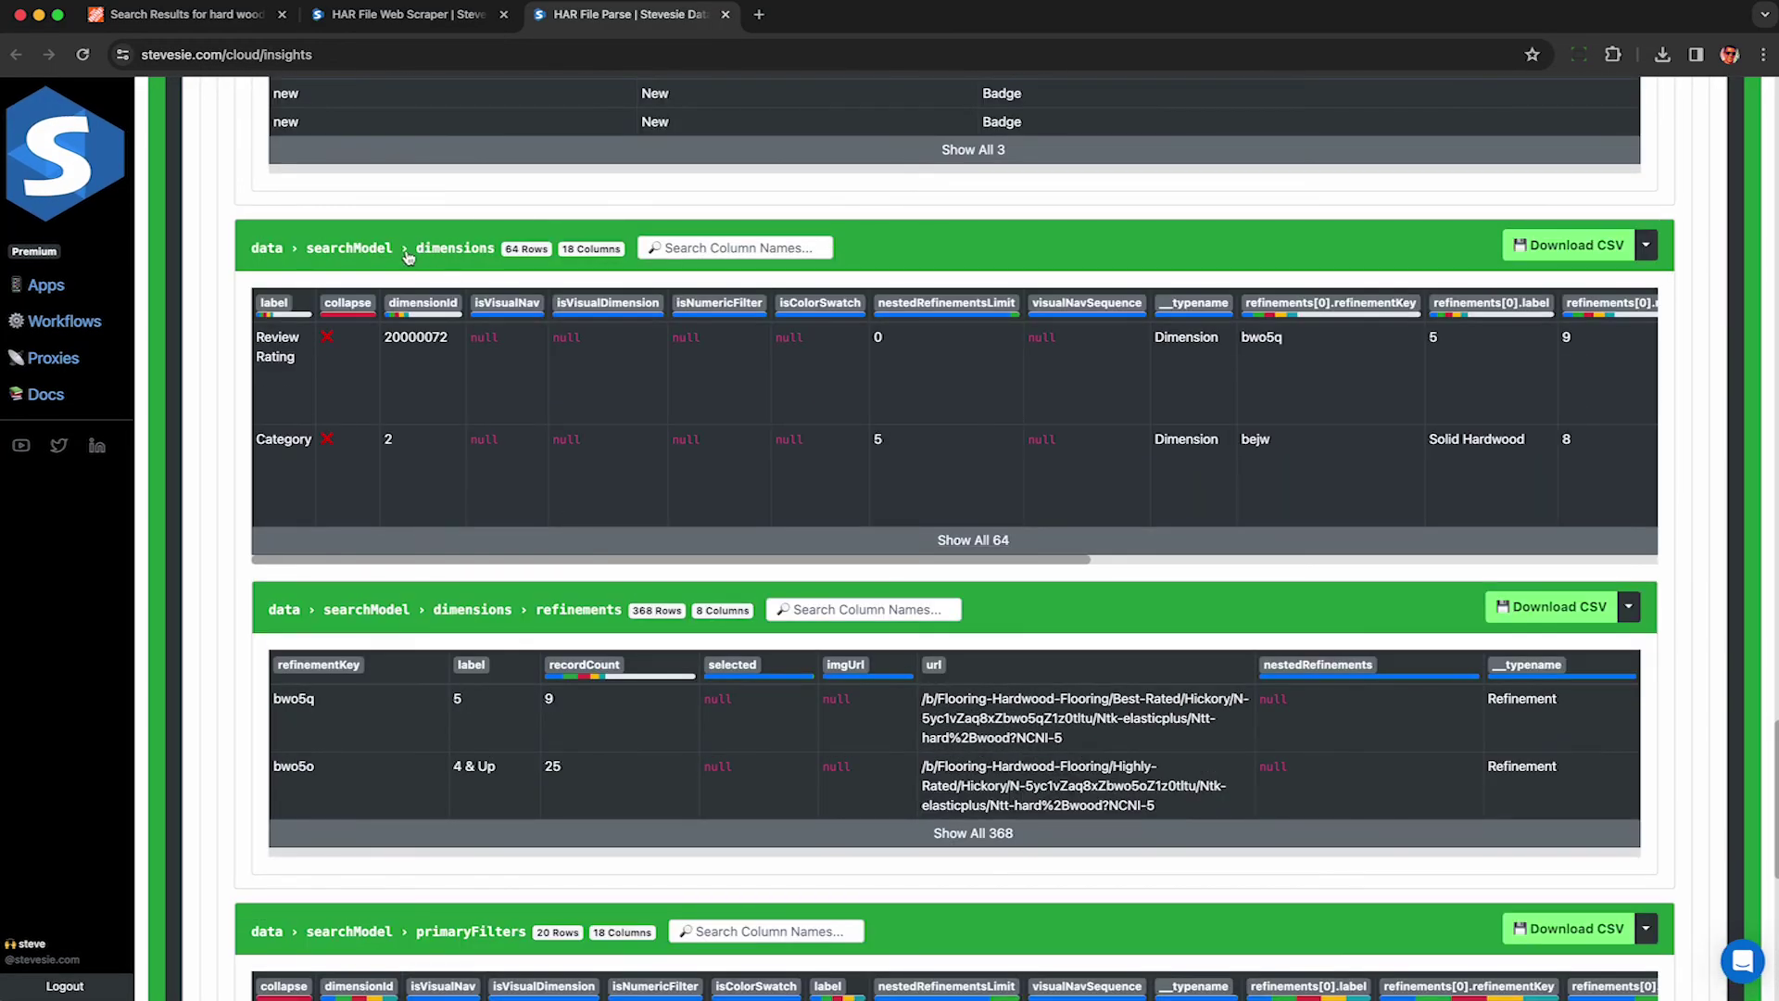
{"action": "scroll", "coordinate": [426, 269], "scroll_direction": "down", "scroll_amount": 10}
{"action": "double_click", "coordinate": [604, 460]}
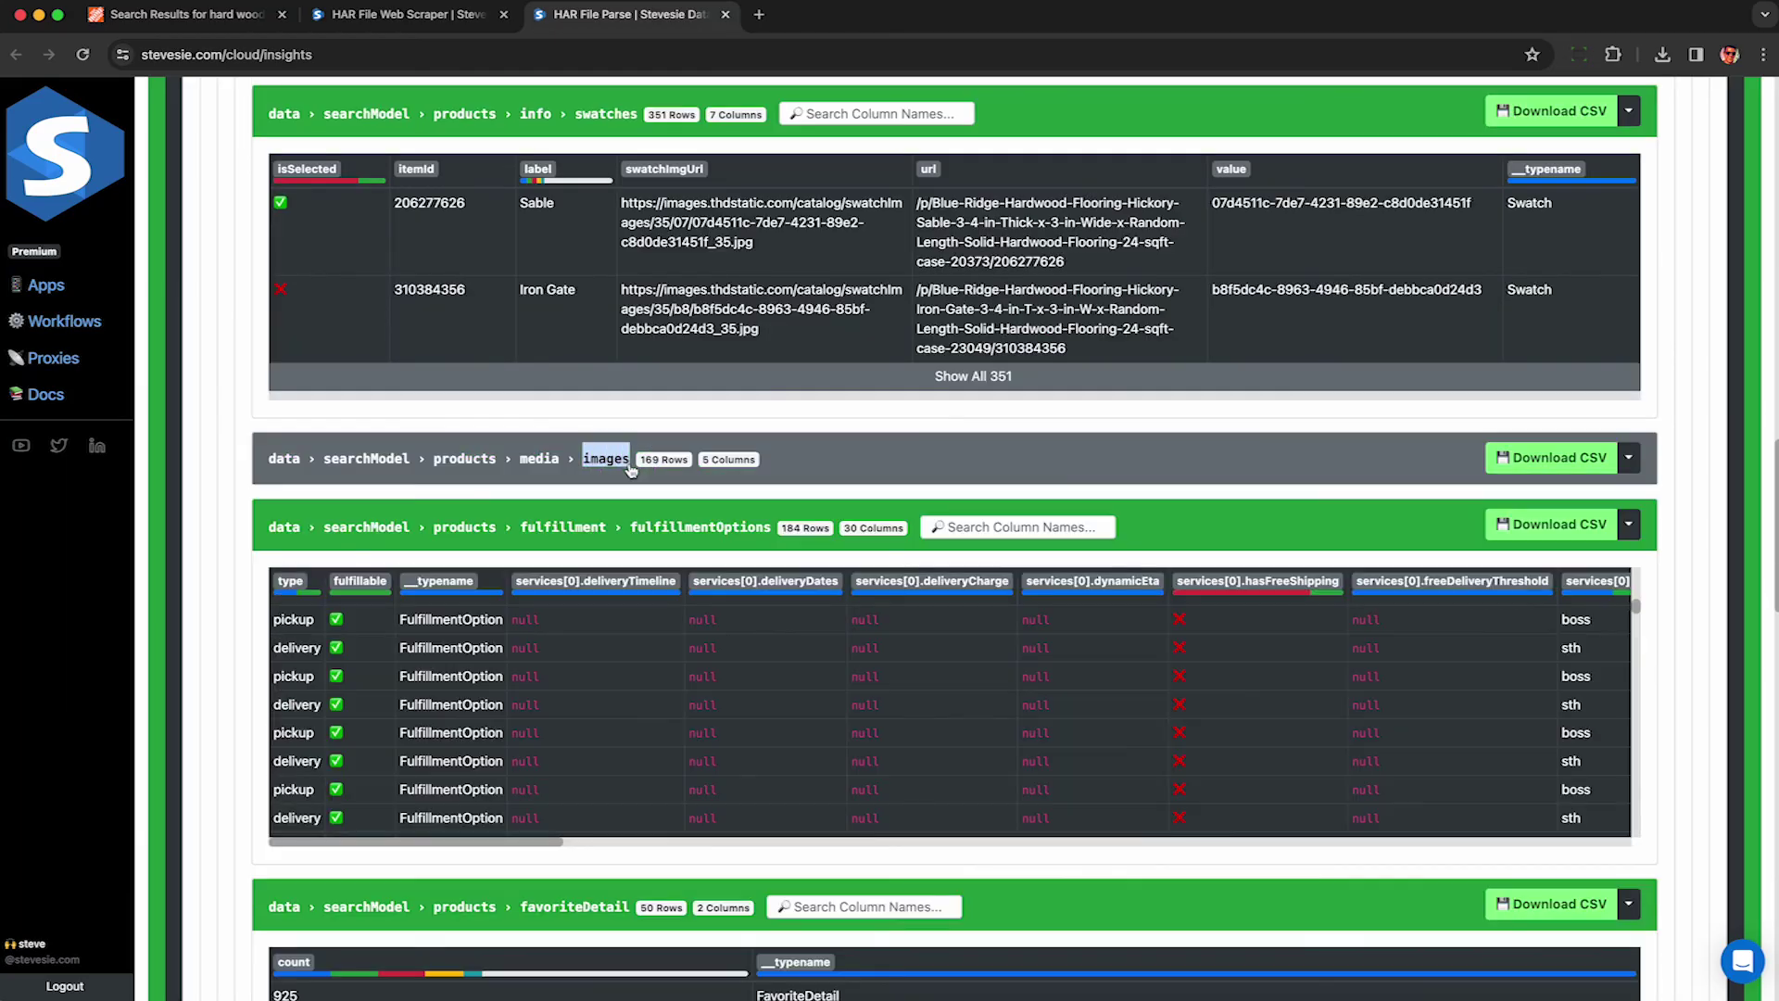
- Expand the media images collection and open the first product image in a new tab, noting size 65
{"action": "left_click", "coordinate": [599, 475]}
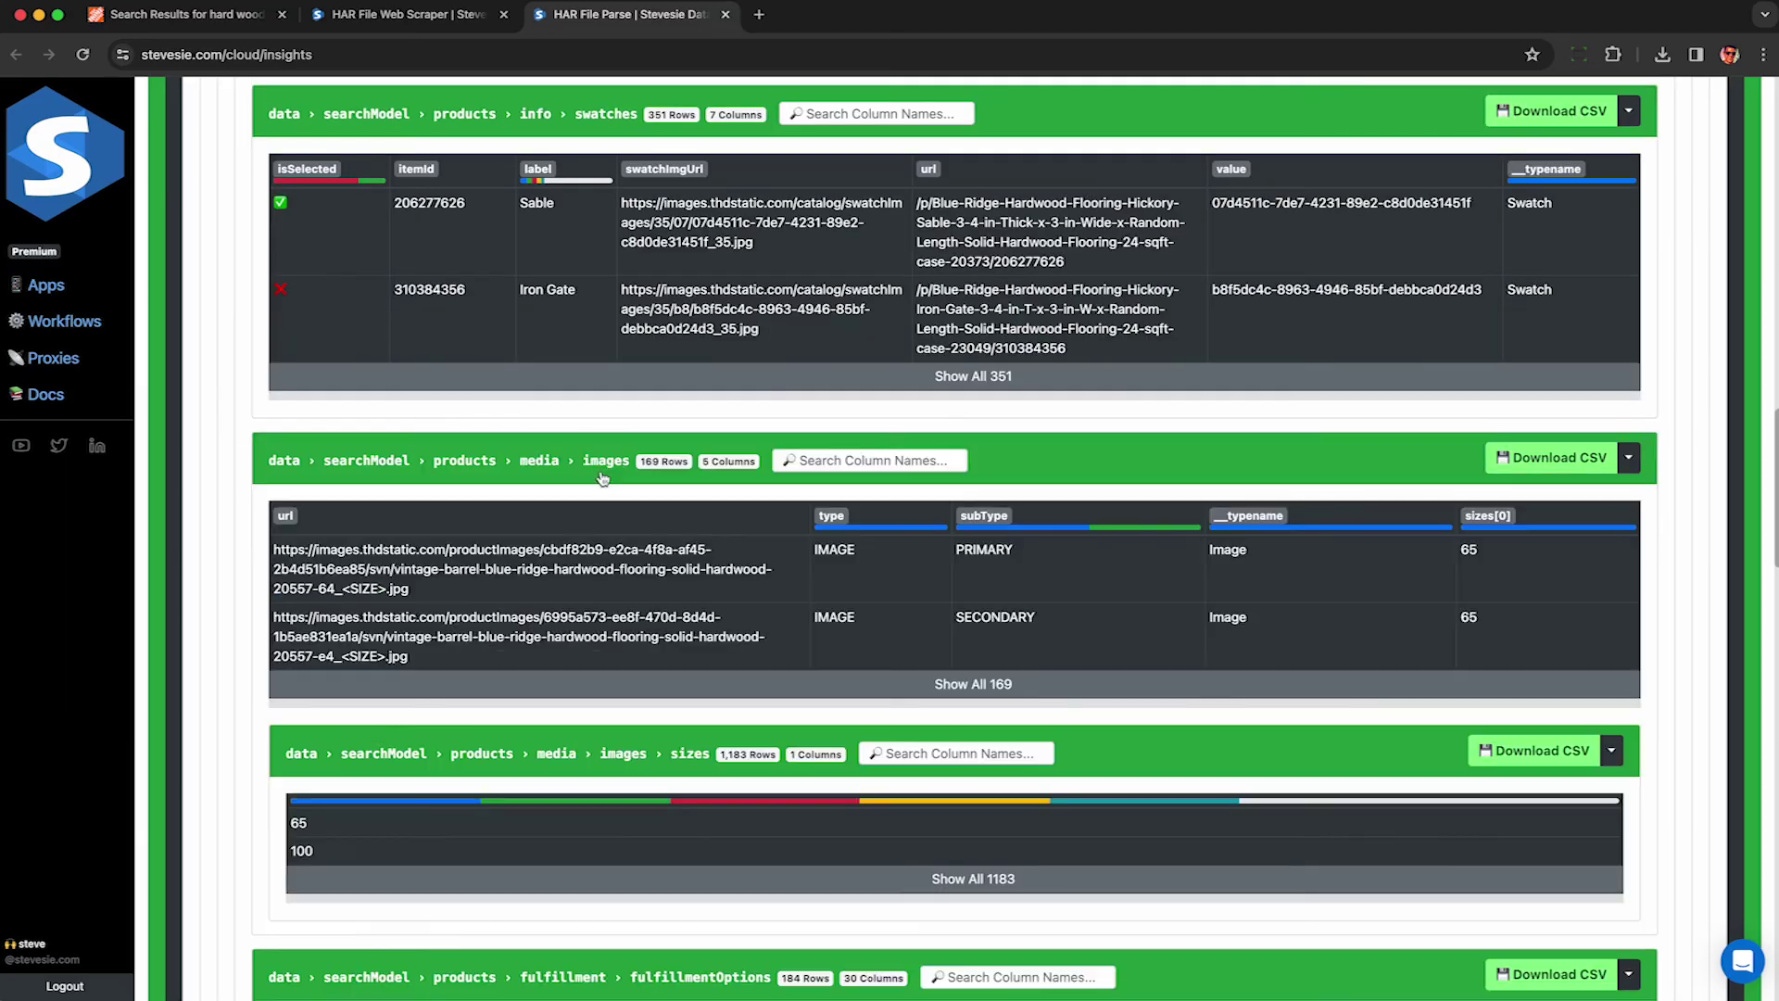
{"action": "left_click", "coordinate": [433, 549]}
{"action": "left_click", "coordinate": [653, 26]}
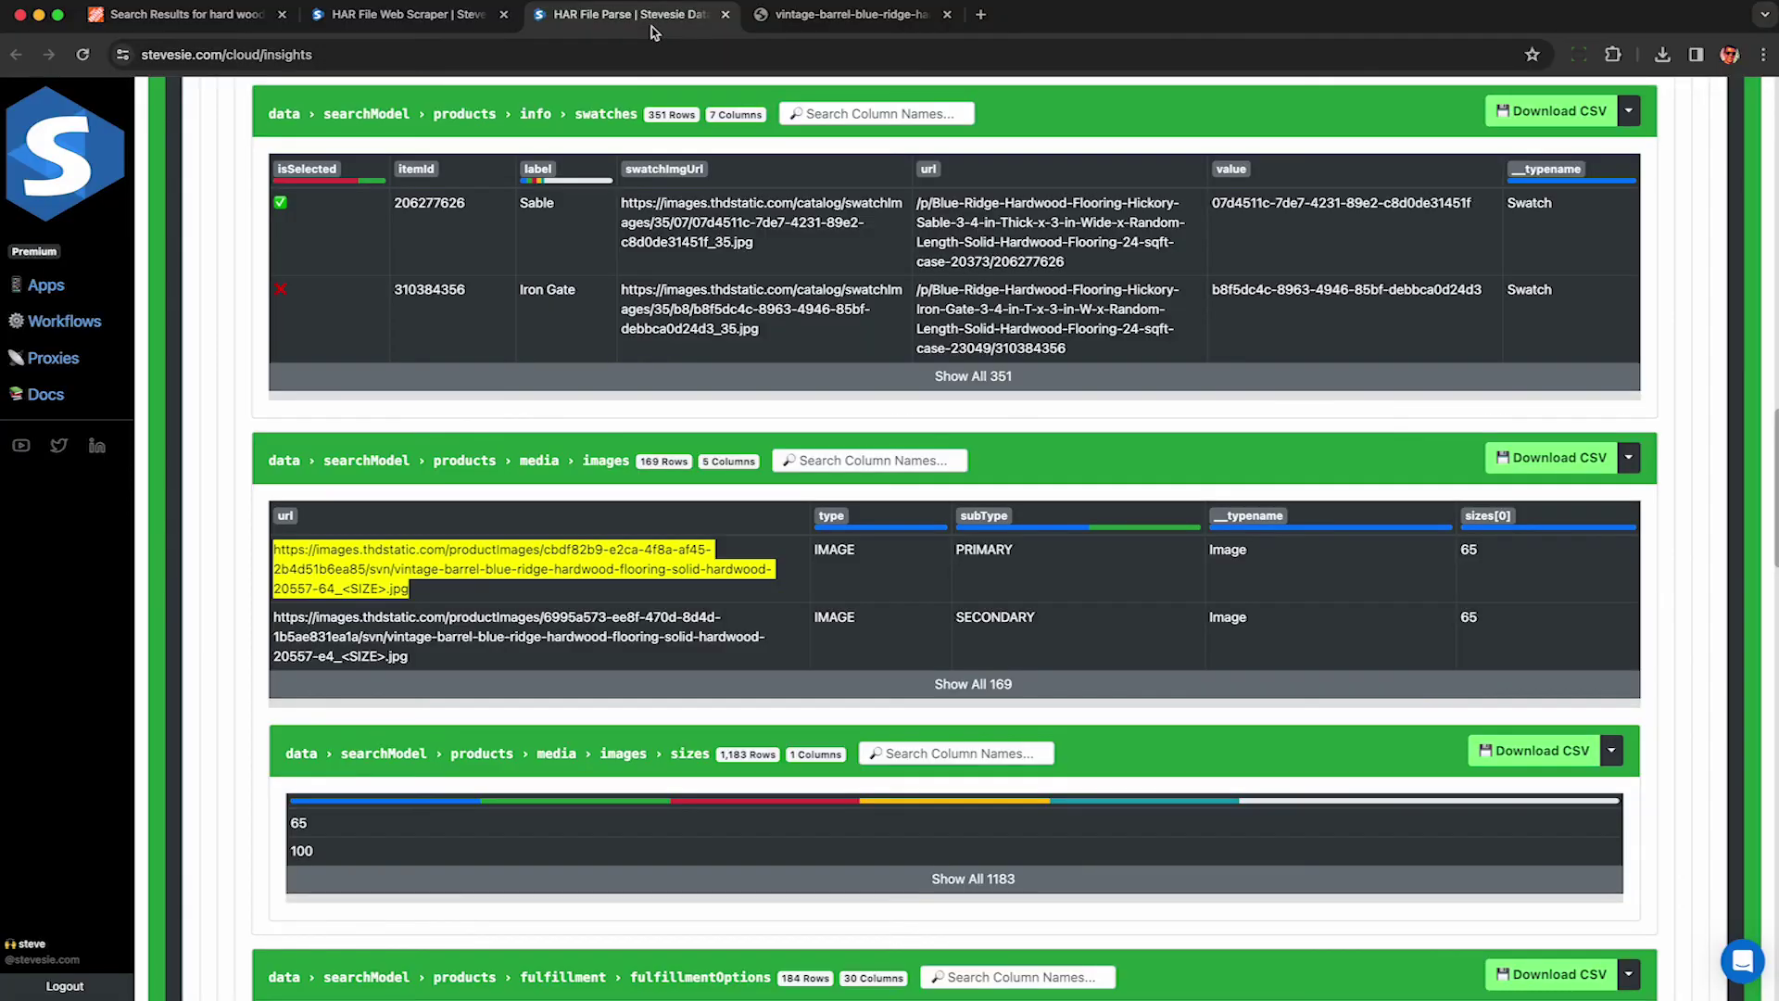
{"action": "left_click", "coordinate": [1467, 550]}
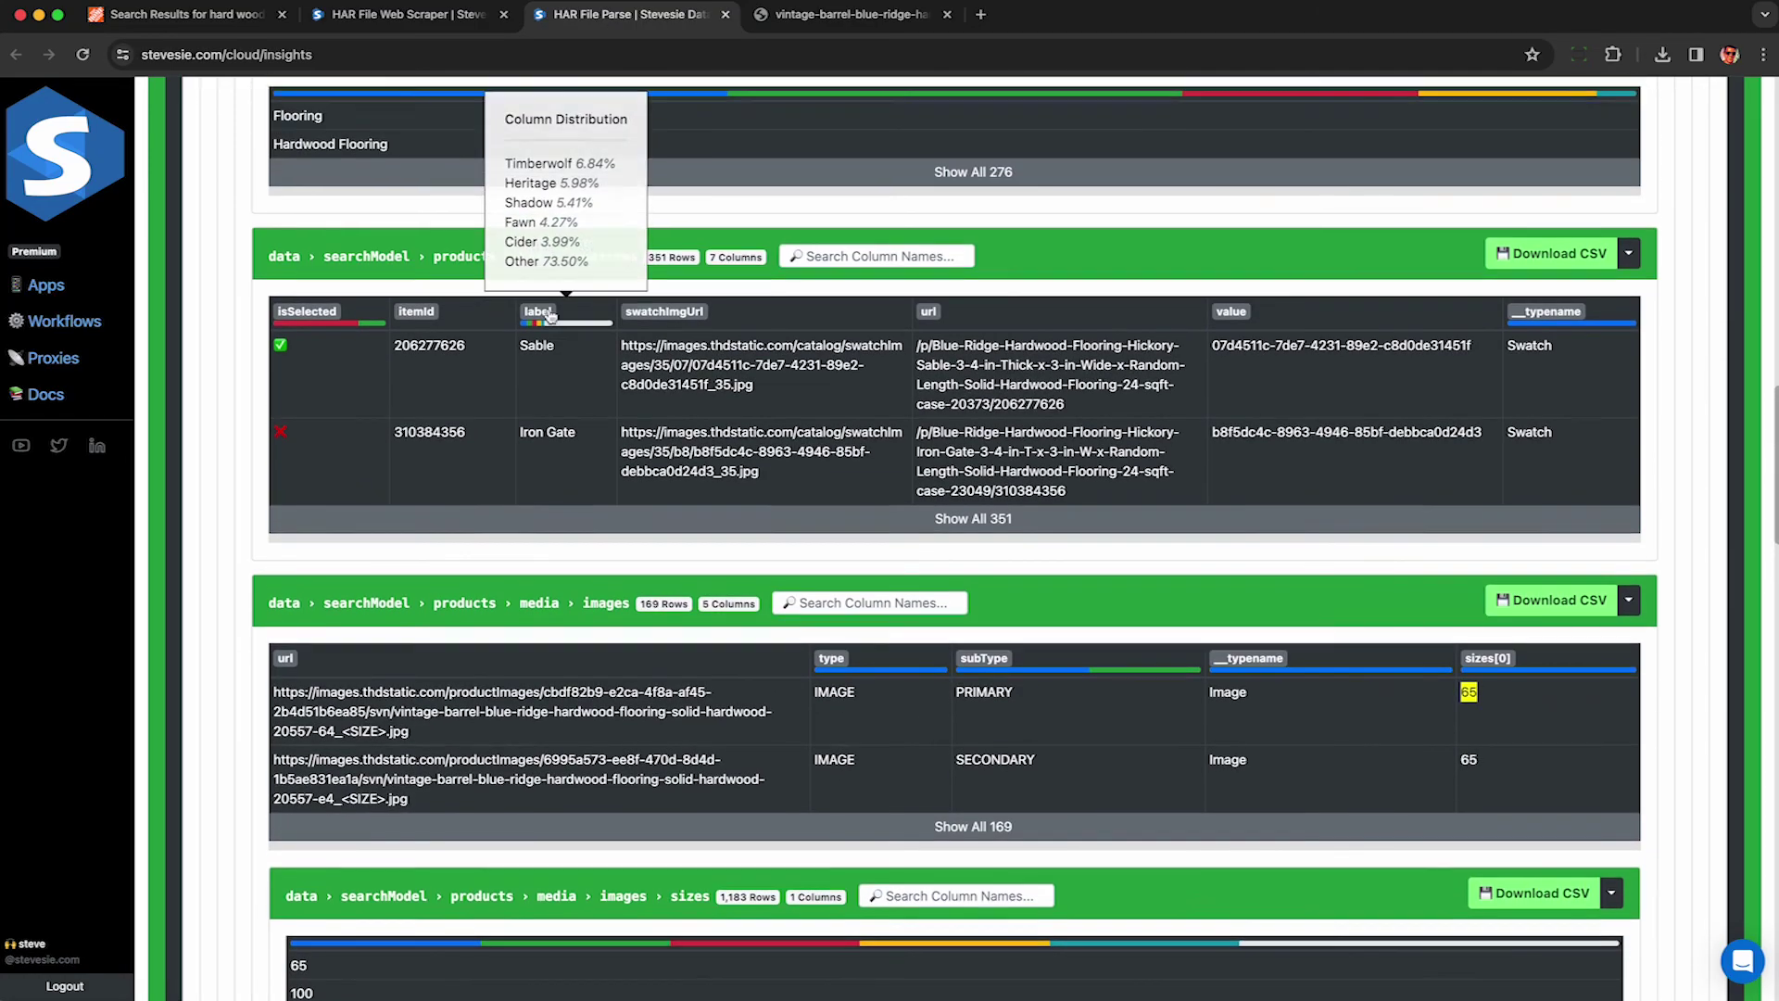
{"action": "scroll", "coordinate": [549, 315], "scroll_direction": "up", "scroll_amount": 2}
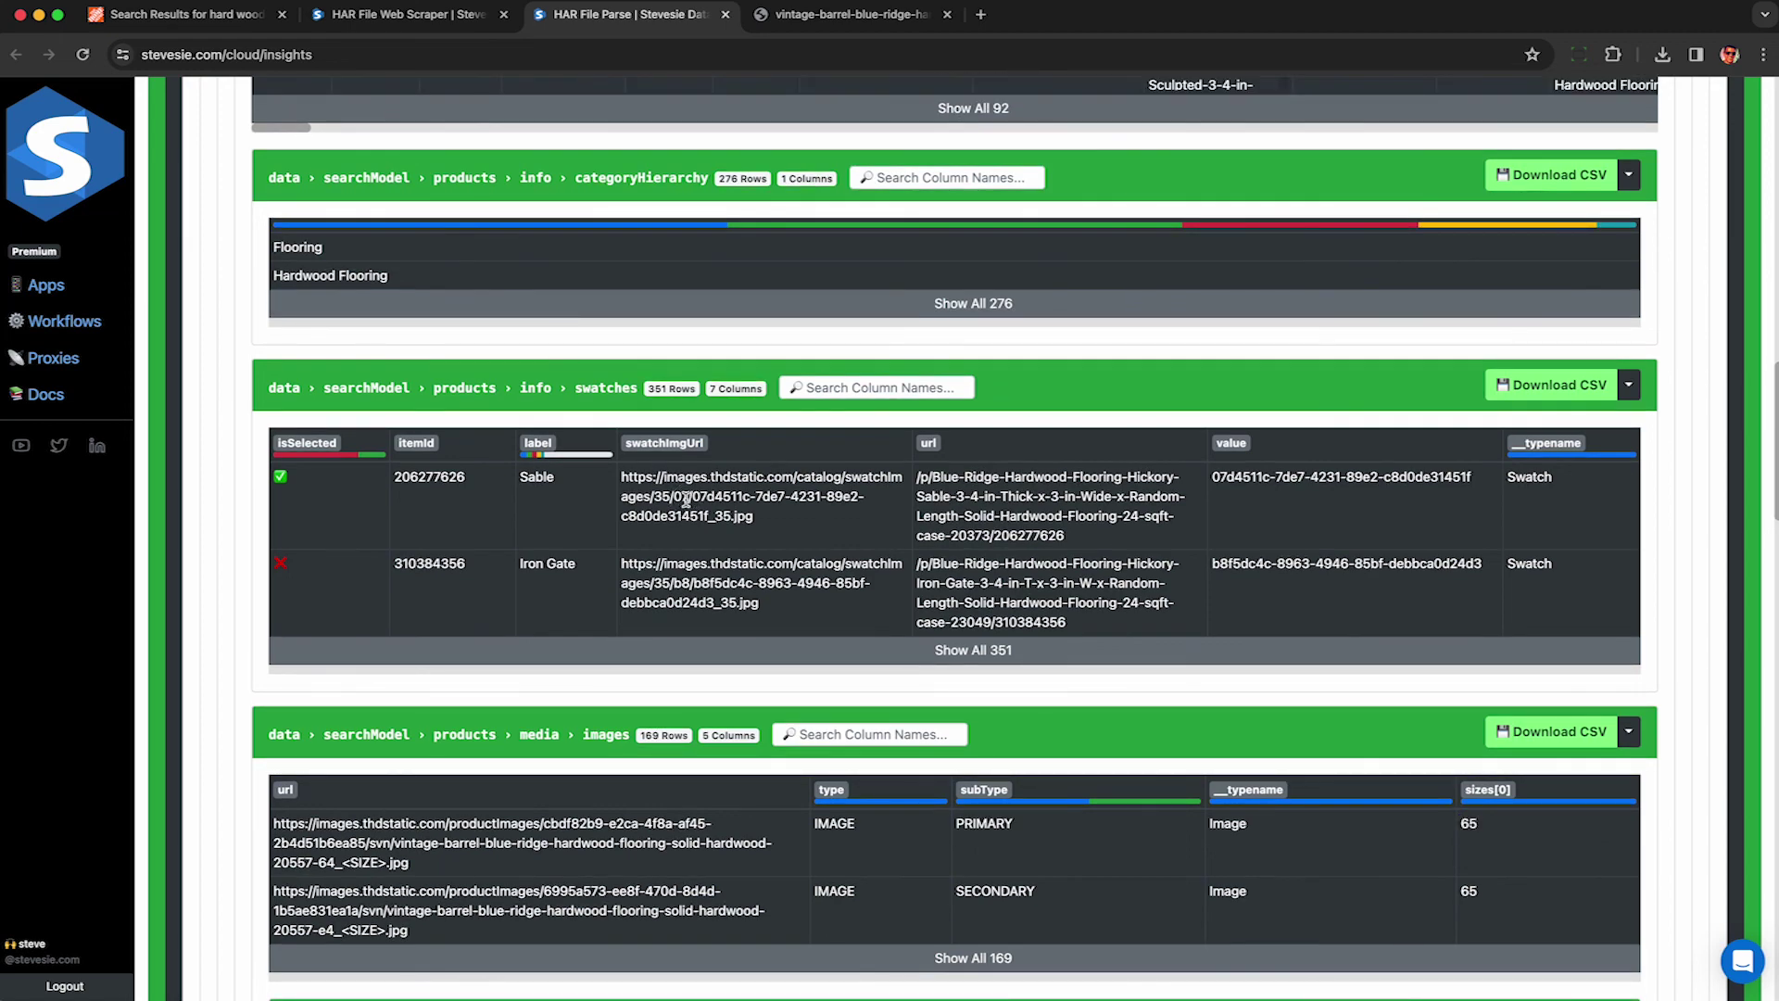
- Open the Sable swatch image in a new tab, then return to the top of the results
{"action": "left_click", "coordinate": [686, 498]}
{"action": "left_click", "coordinate": [646, 23]}
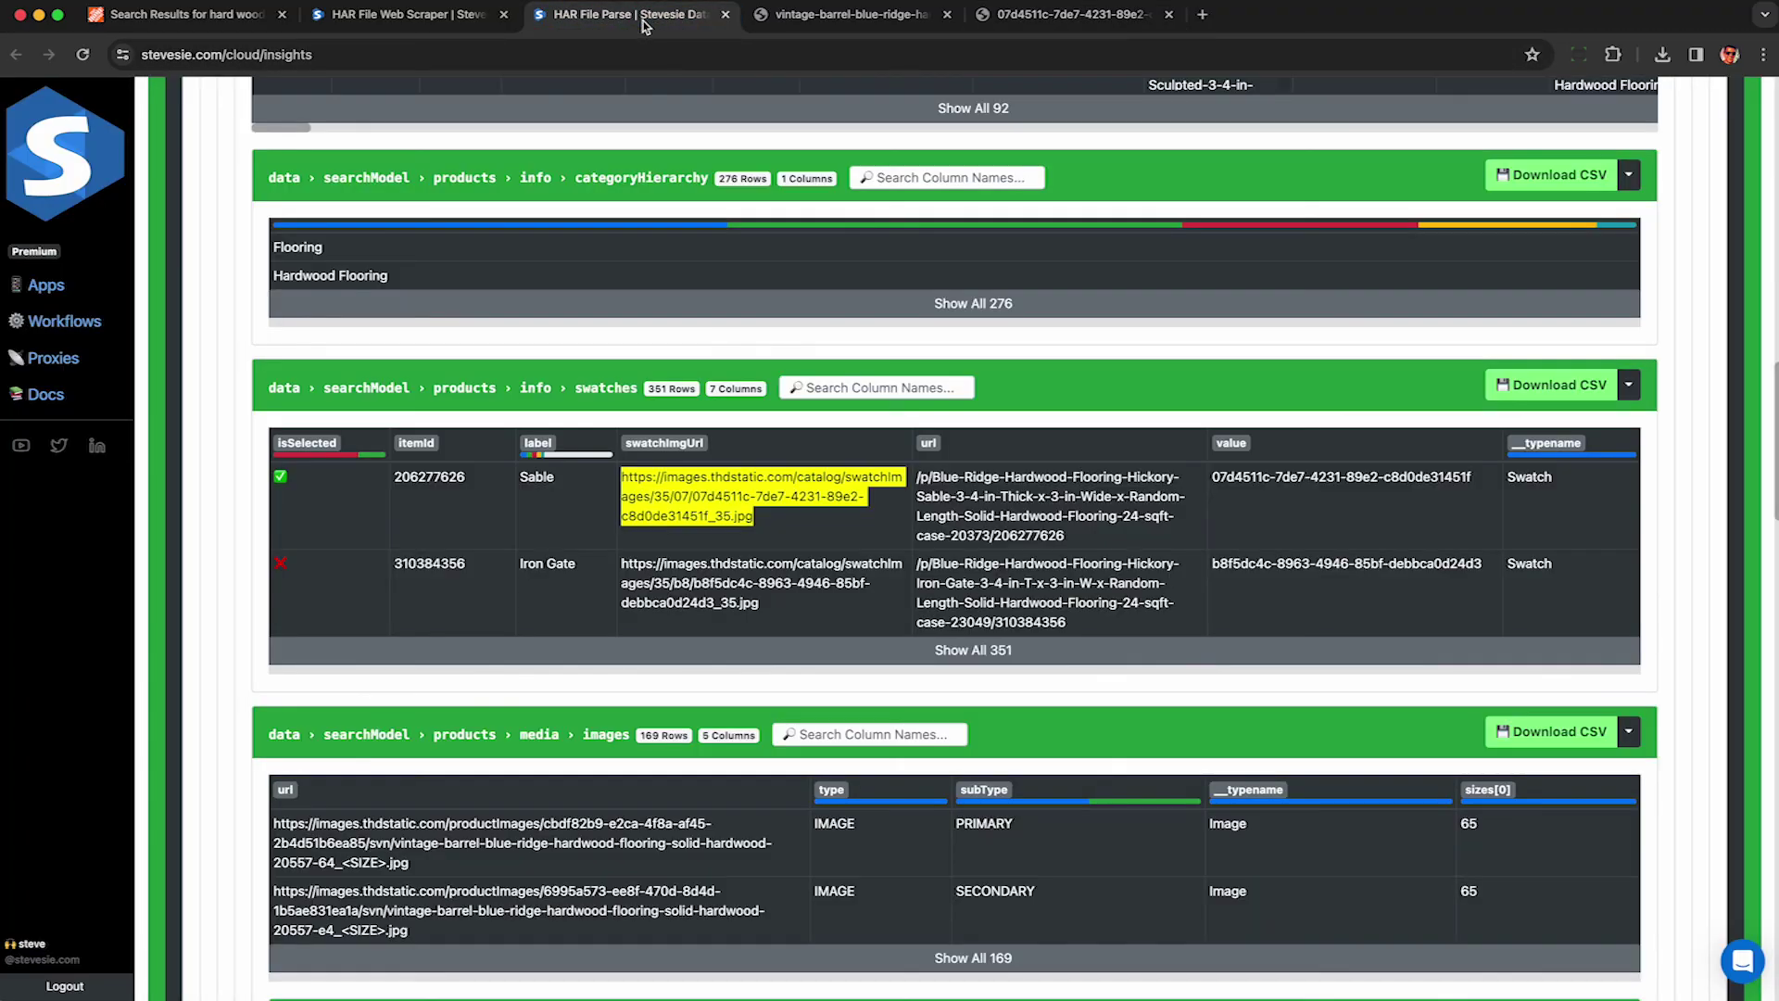
{"action": "scroll", "coordinate": [687, 358], "scroll_direction": "up", "scroll_amount": 10}
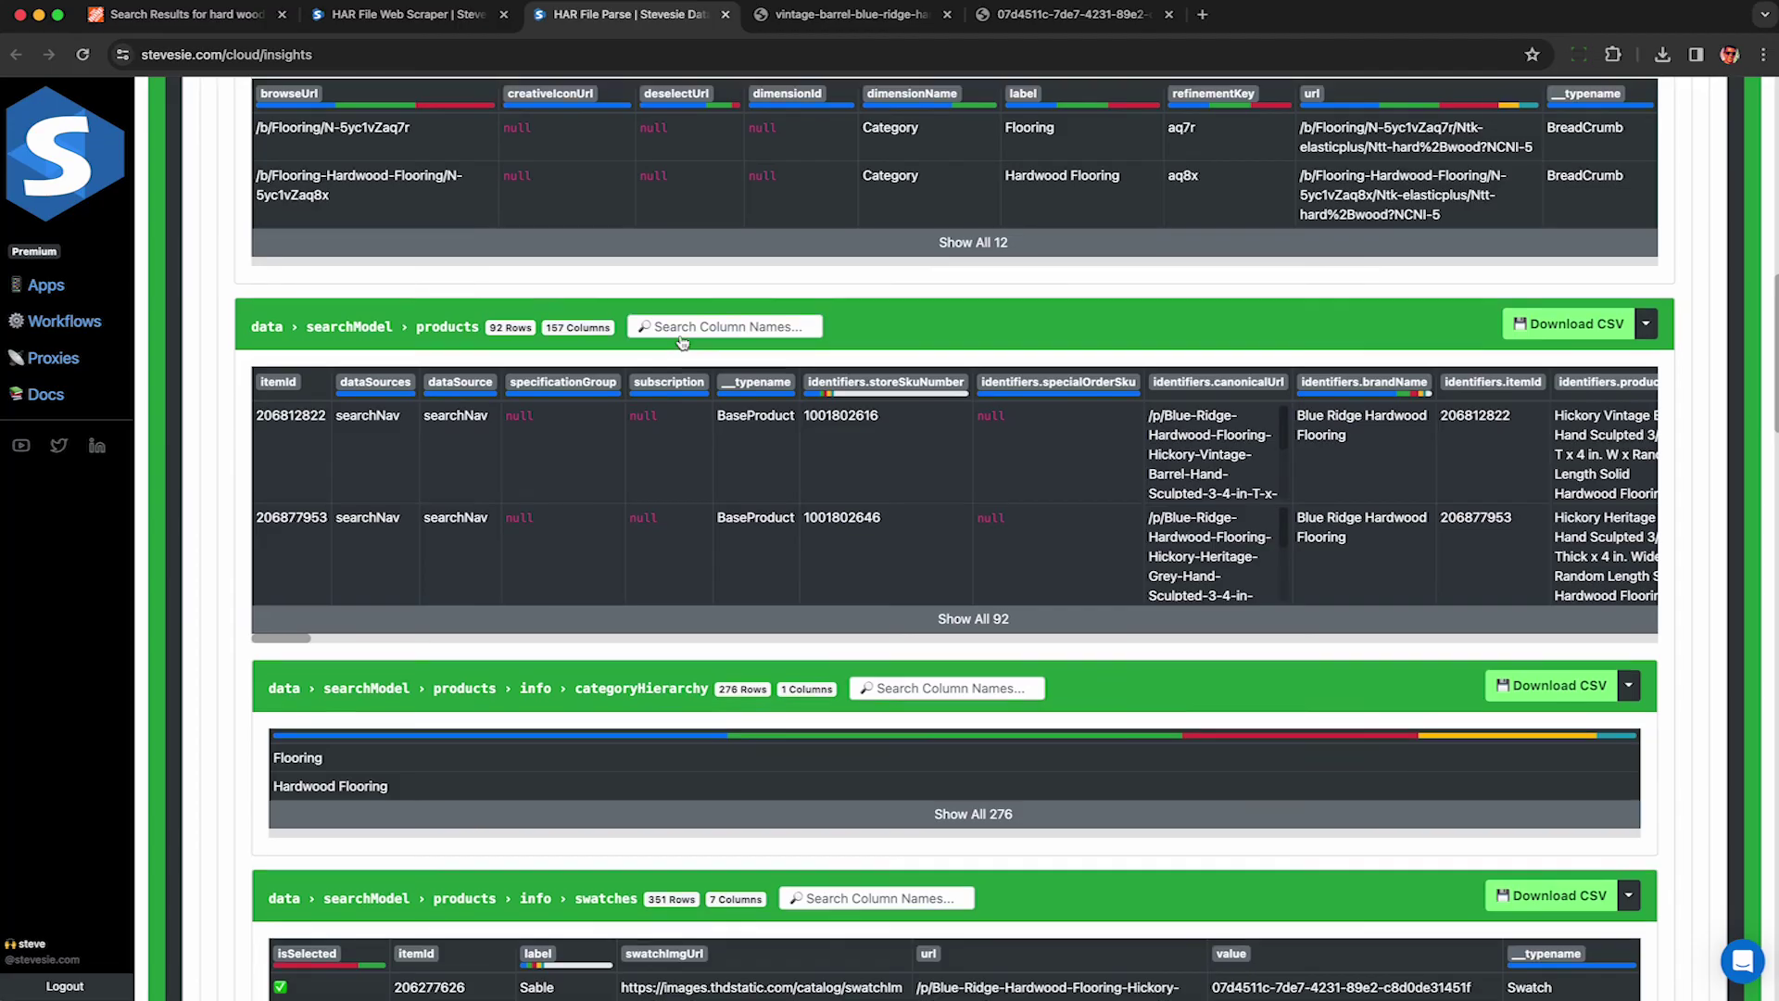
{"action": "scroll", "coordinate": [682, 342], "scroll_direction": "up", "scroll_amount": 12}
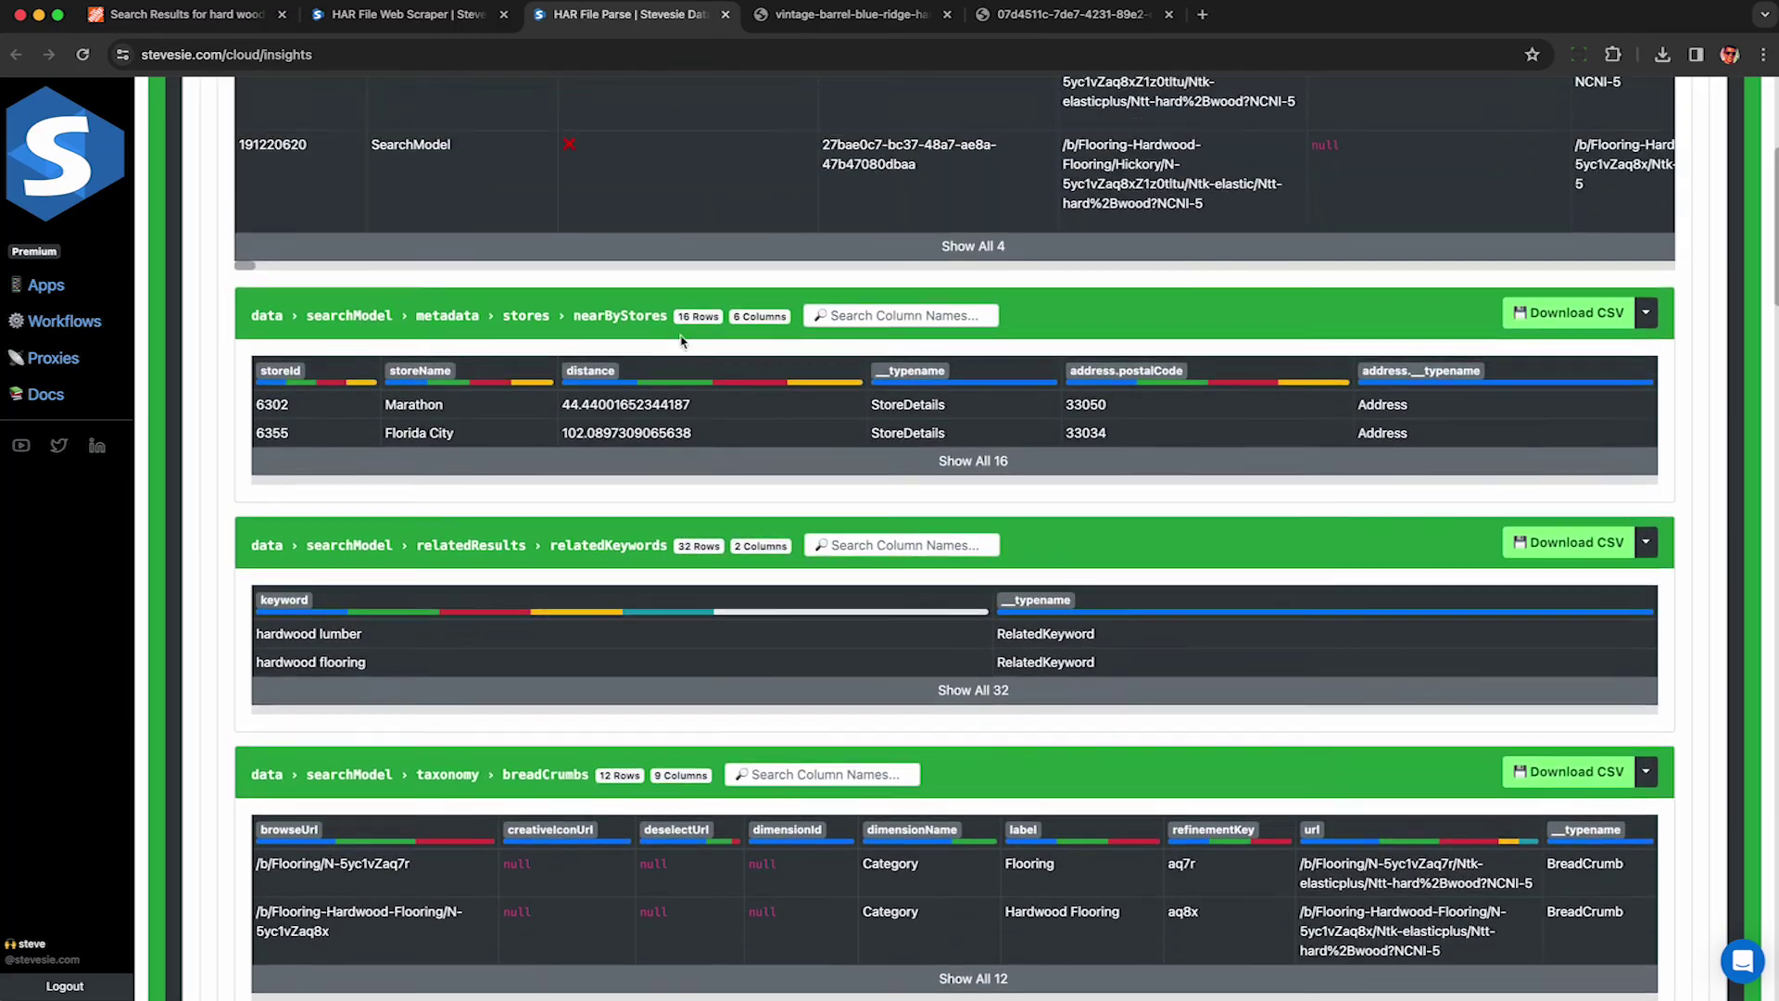
{"action": "scroll", "coordinate": [684, 342], "scroll_direction": "up", "scroll_amount": 3}
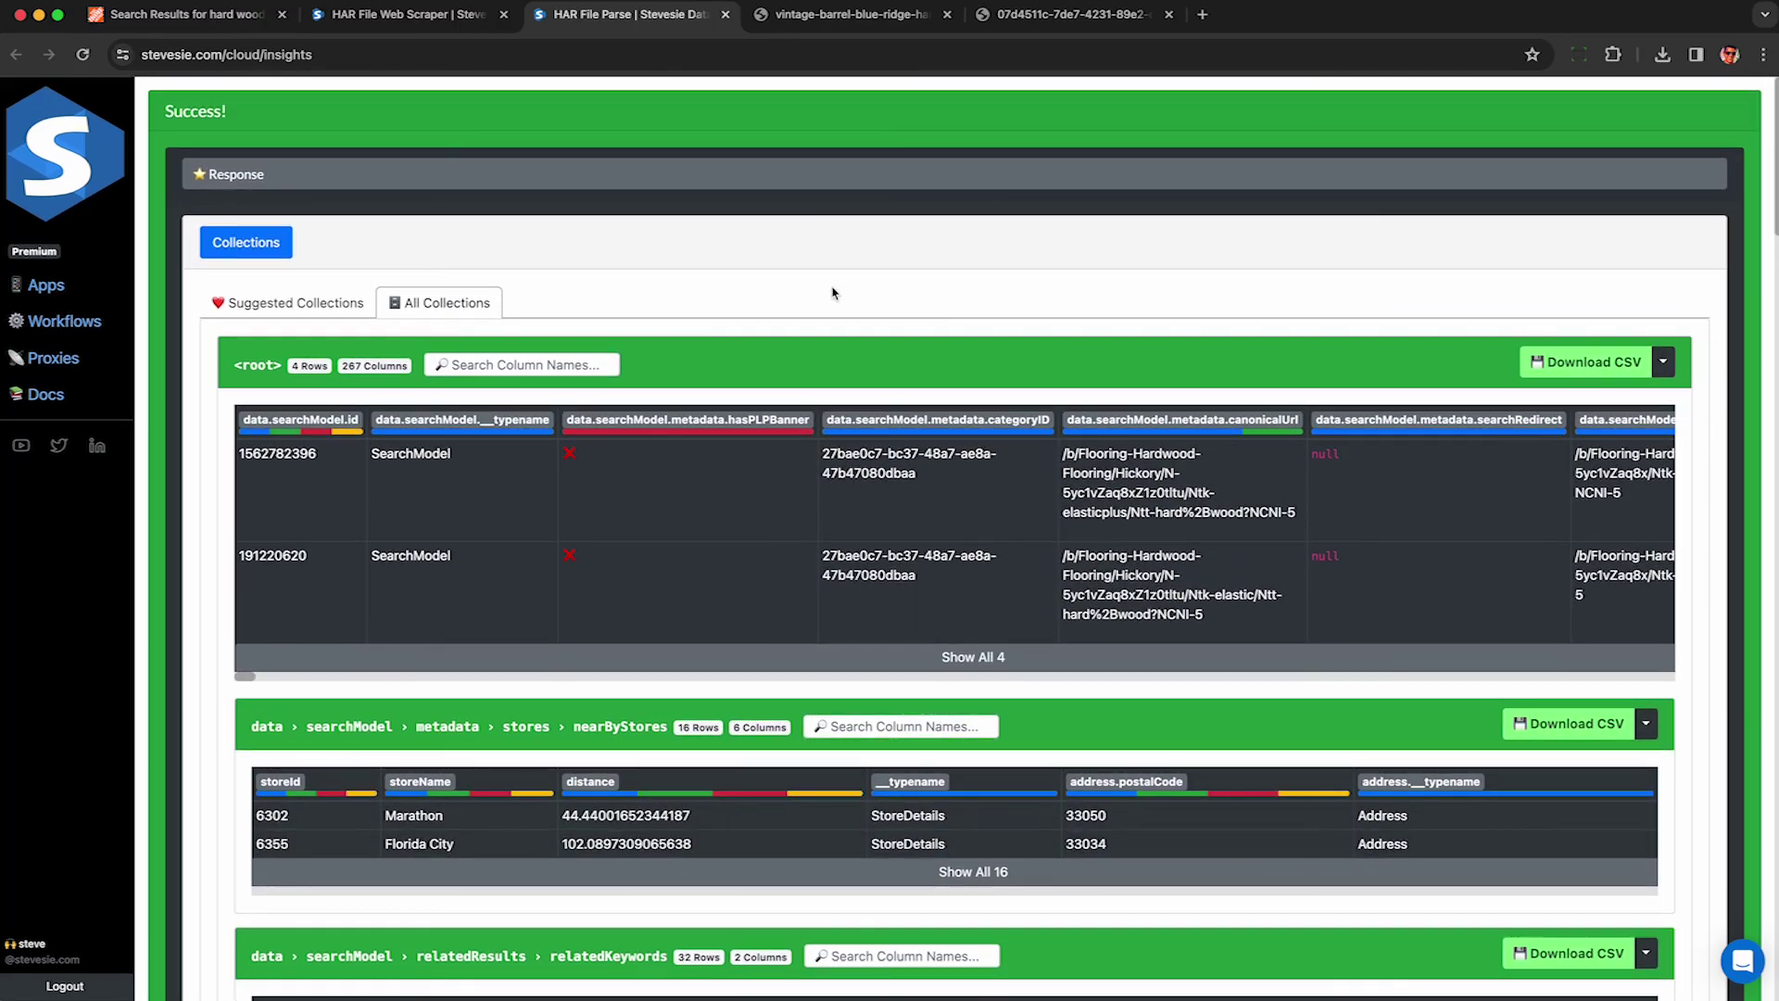